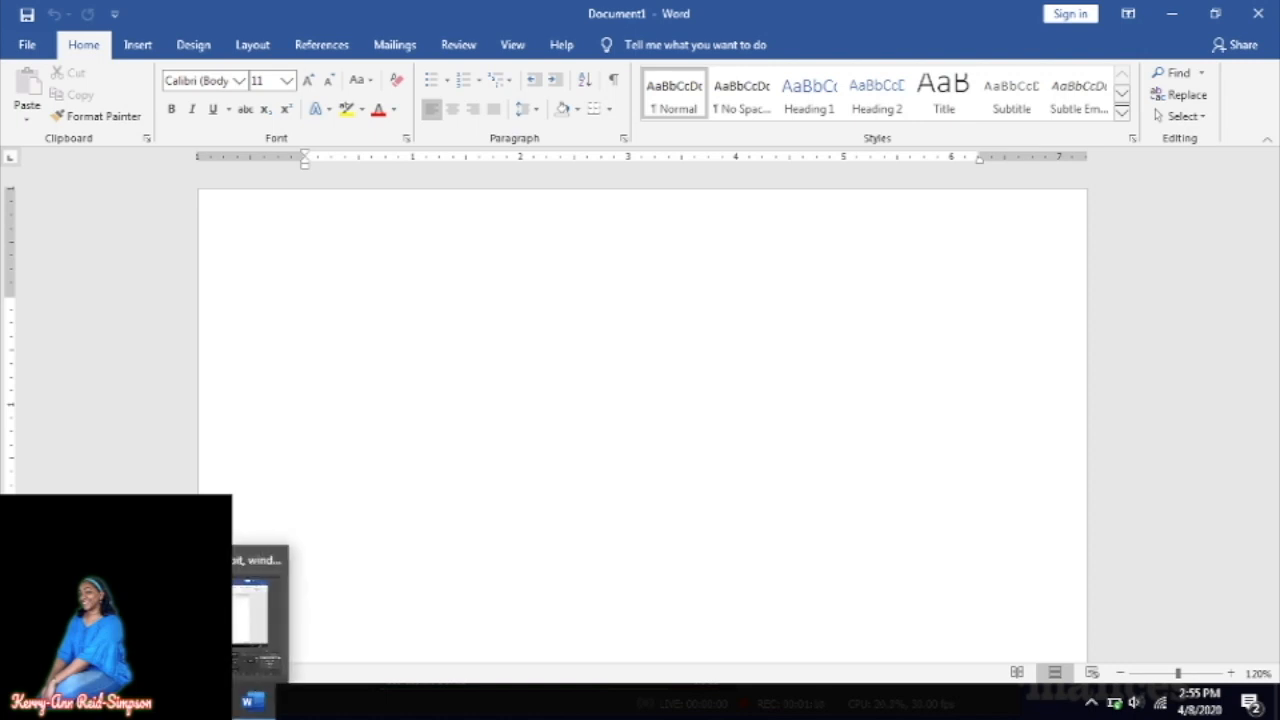
- Switch to Adobe Reader to examine the handwritten fruit cake flowchart, and return to the blank Word document
{"action": "key", "text": "alt+Tab"}
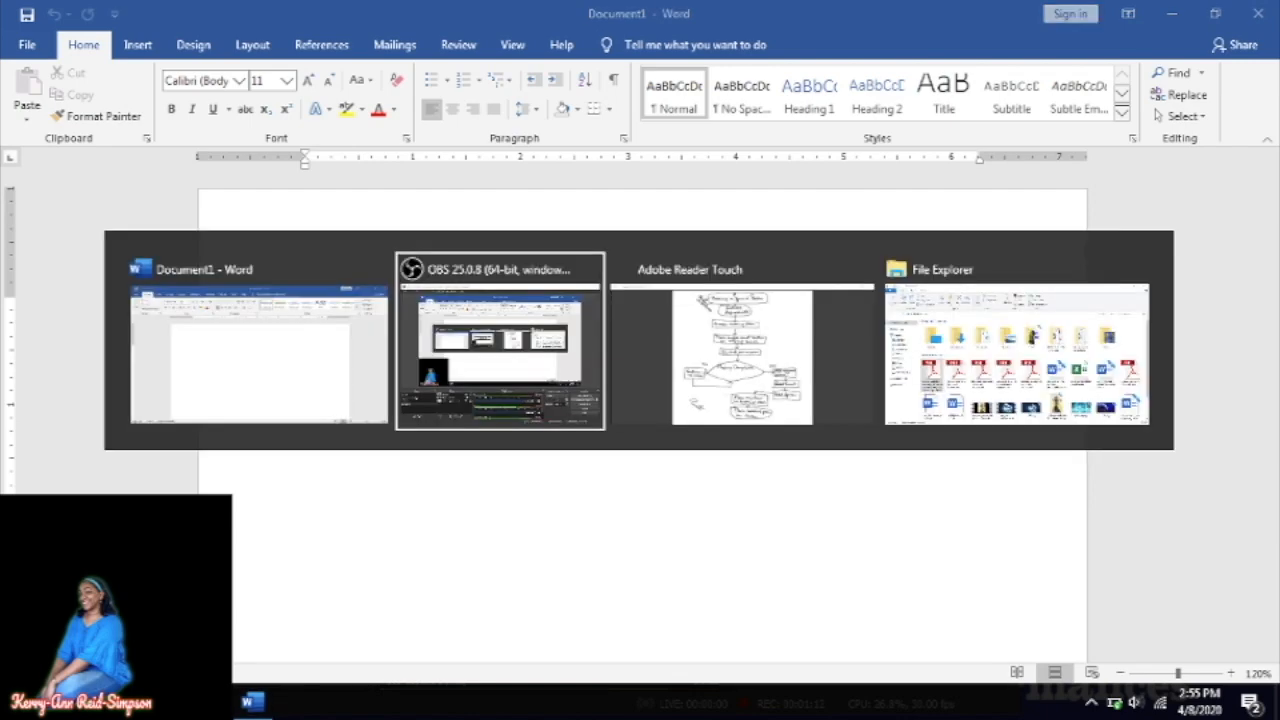
{"action": "key", "text": "alt+Tab"}
{"action": "key", "text": "alt+Tab"}
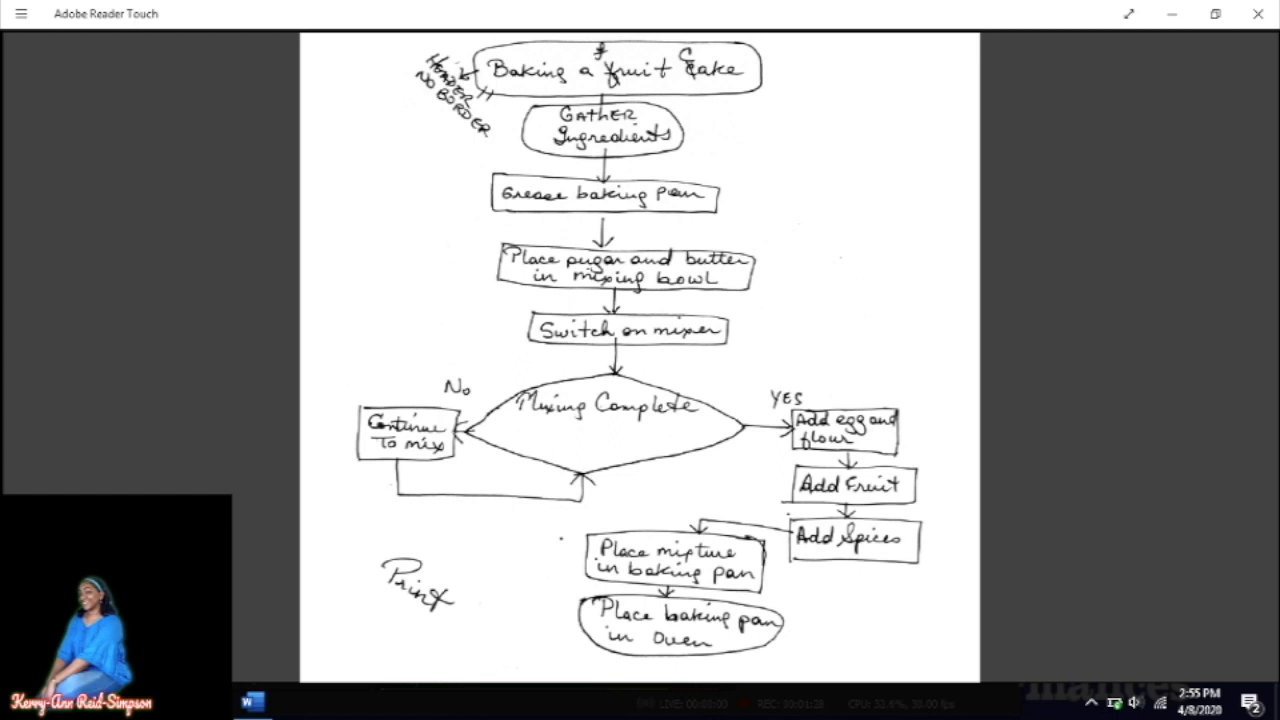
{"action": "mouse_move", "coordinate": [246, 705]}
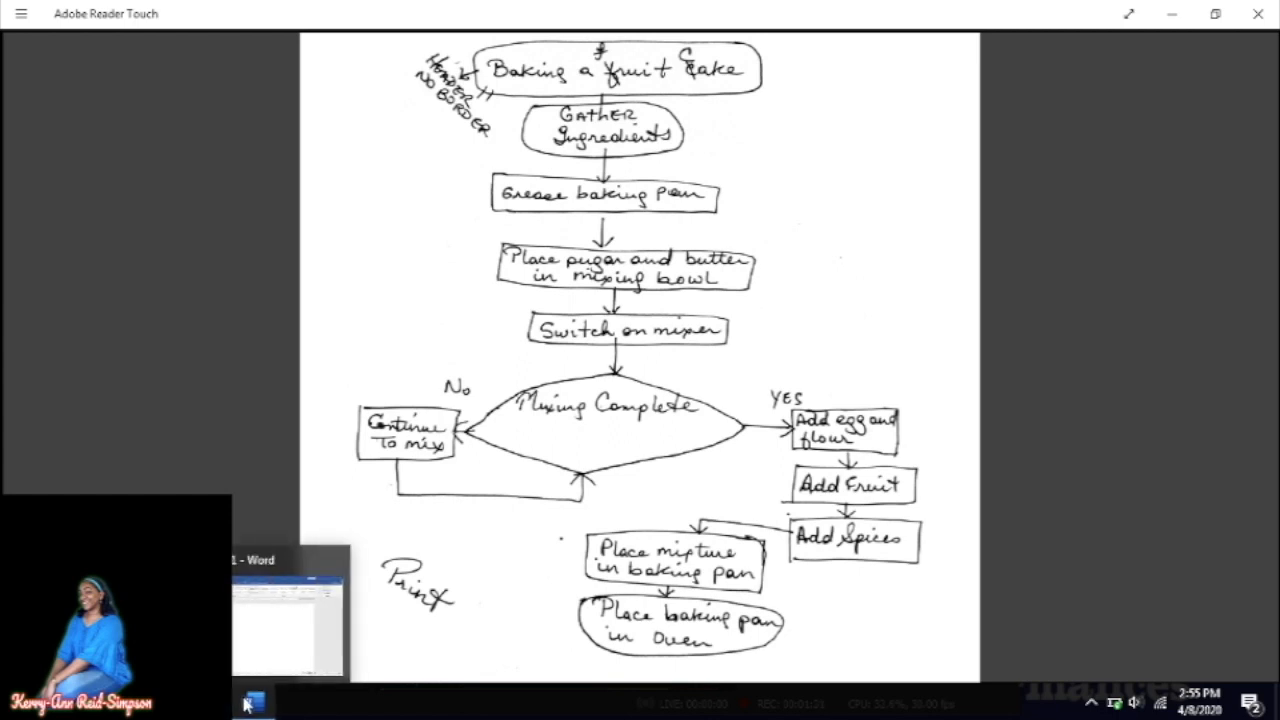
{"action": "left_click", "coordinate": [246, 705]}
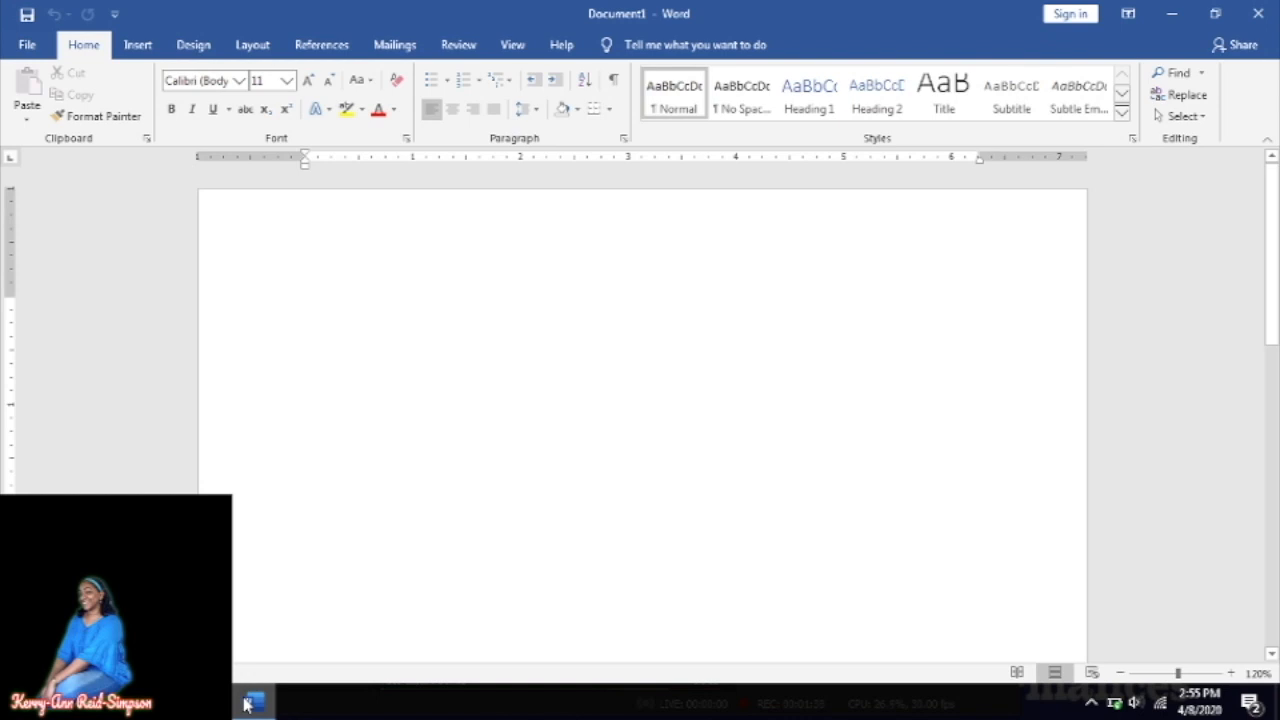
{"action": "left_click", "coordinate": [138, 45]}
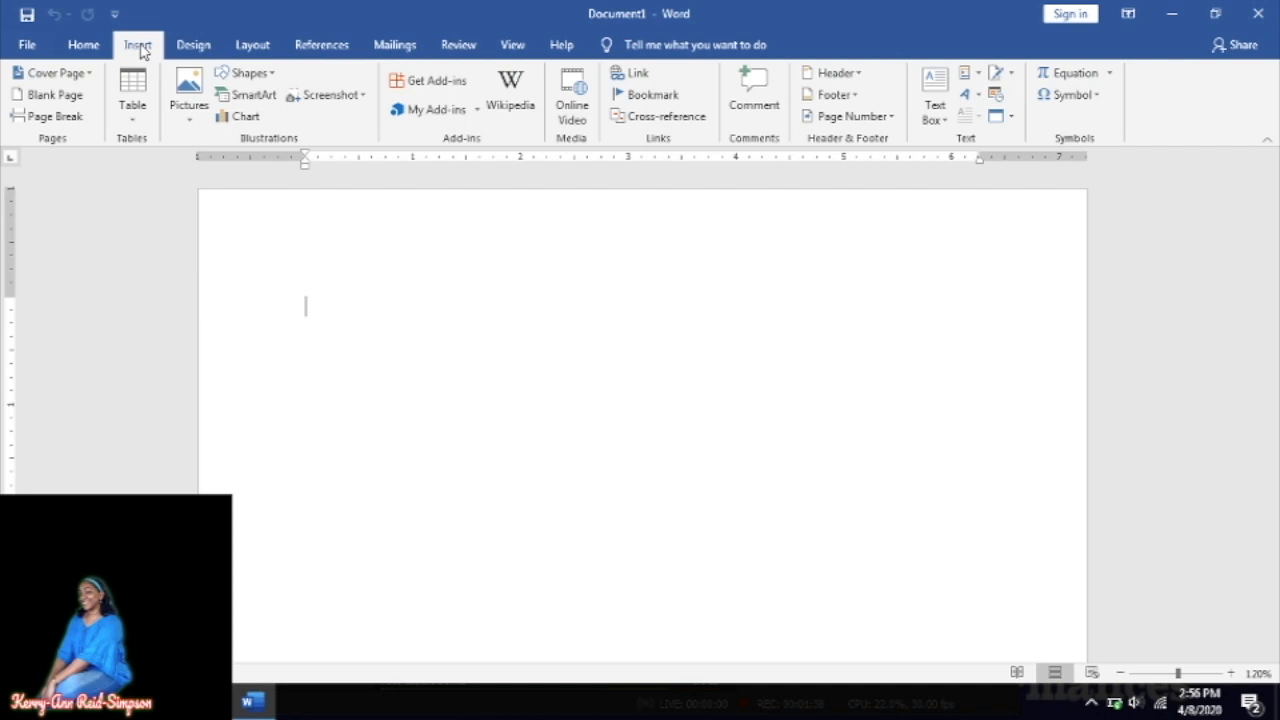
- Raise the system volume to 52
{"action": "key", "text": "XF86AudioRaiseVolume"}
{"action": "key", "text": "XF86AudioRaiseVolume"}
{"action": "key", "text": "XF86AudioRaiseVolume"}
{"action": "key", "text": "XF86AudioRaiseVolume"}
{"action": "key", "text": "XF86AudioRaiseVolume"}
{"action": "key", "text": "XF86AudioRaiseVolume"}
{"action": "key", "text": "XF86AudioRaiseVolume"}
{"action": "key", "text": "XF86AudioRaiseVolume"}
{"action": "key", "text": "XF86AudioRaiseVolume"}
{"action": "key", "text": "XF86AudioRaiseVolume"}
{"action": "key", "text": "XF86AudioRaiseVolume"}
{"action": "key", "text": "XF86AudioRaiseVolume"}
{"action": "key", "text": "XF86AudioRaiseVolume"}
{"action": "key", "text": "XF86AudioRaiseVolume"}
{"action": "key", "text": "XF86AudioRaiseVolume"}
{"action": "key", "text": "XF86AudioRaiseVolume"}
{"action": "key", "text": "XF86AudioRaiseVolume"}
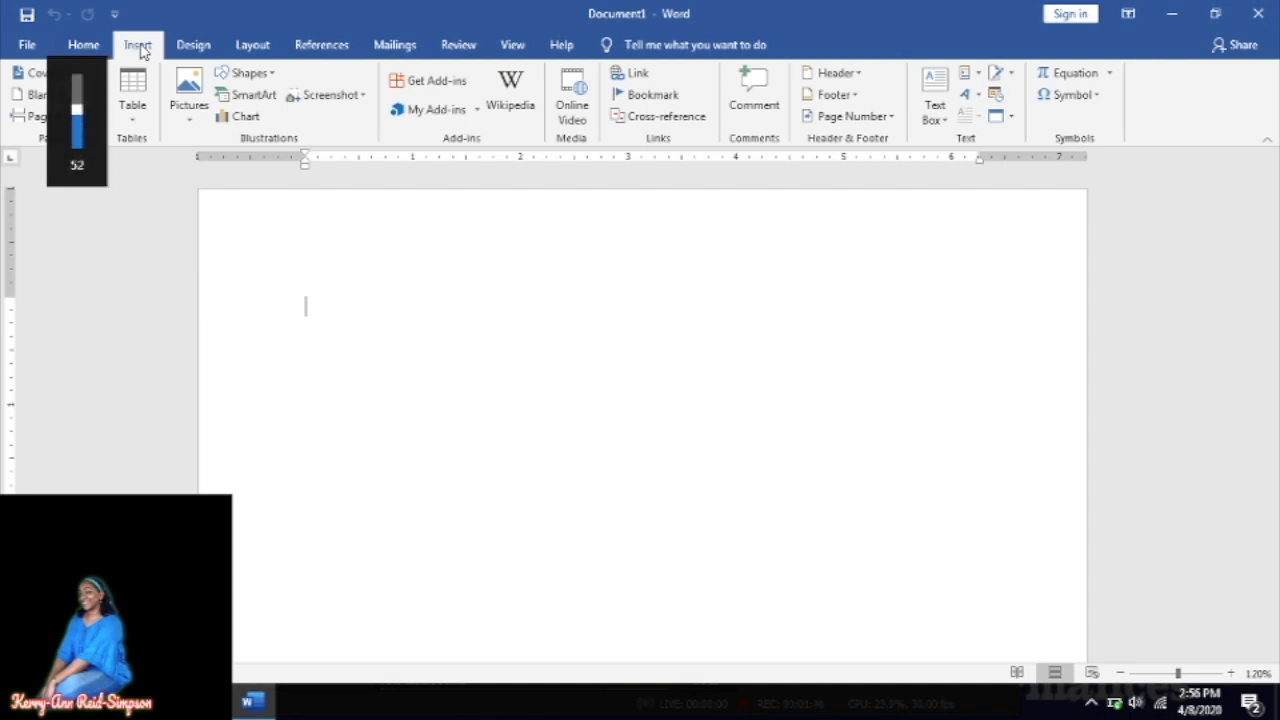
- Draw a rounded-corner rectangle about 0.8" high and 1.88" wide near the top centre of the page
{"action": "left_click", "coordinate": [249, 73]}
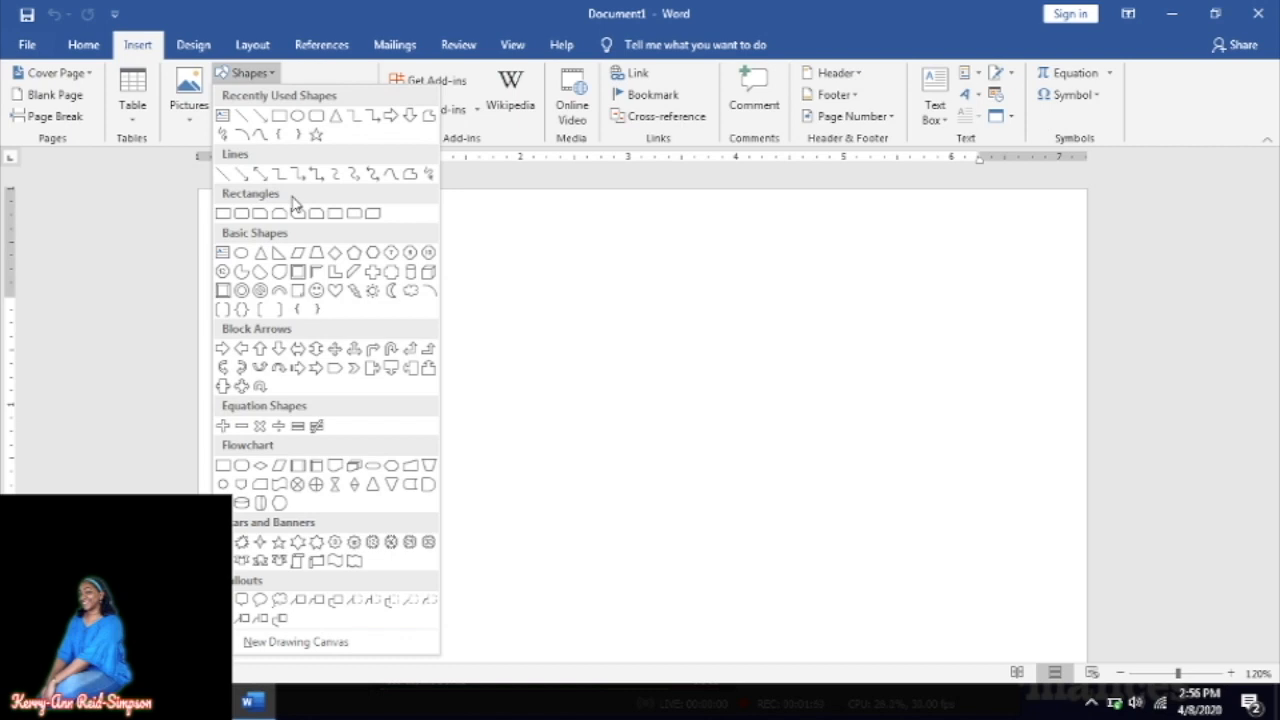
{"action": "key", "text": "alt+Tab"}
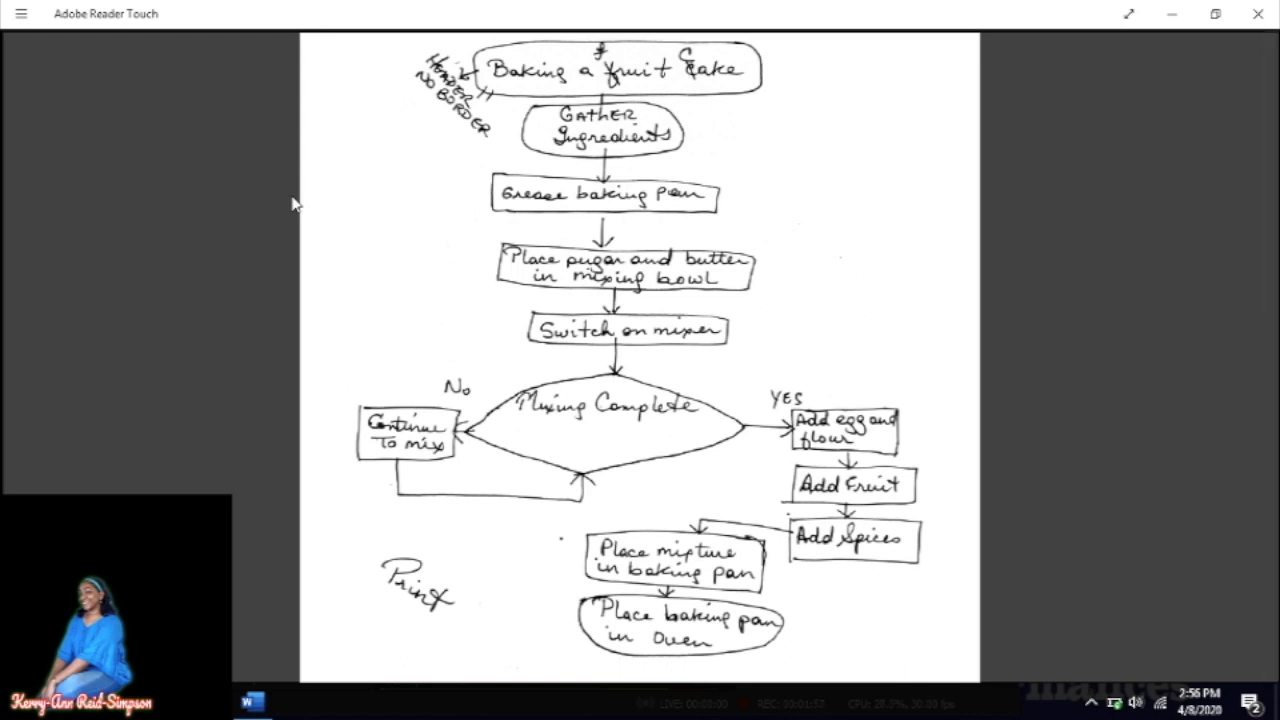
{"action": "key", "text": "alt+Tab"}
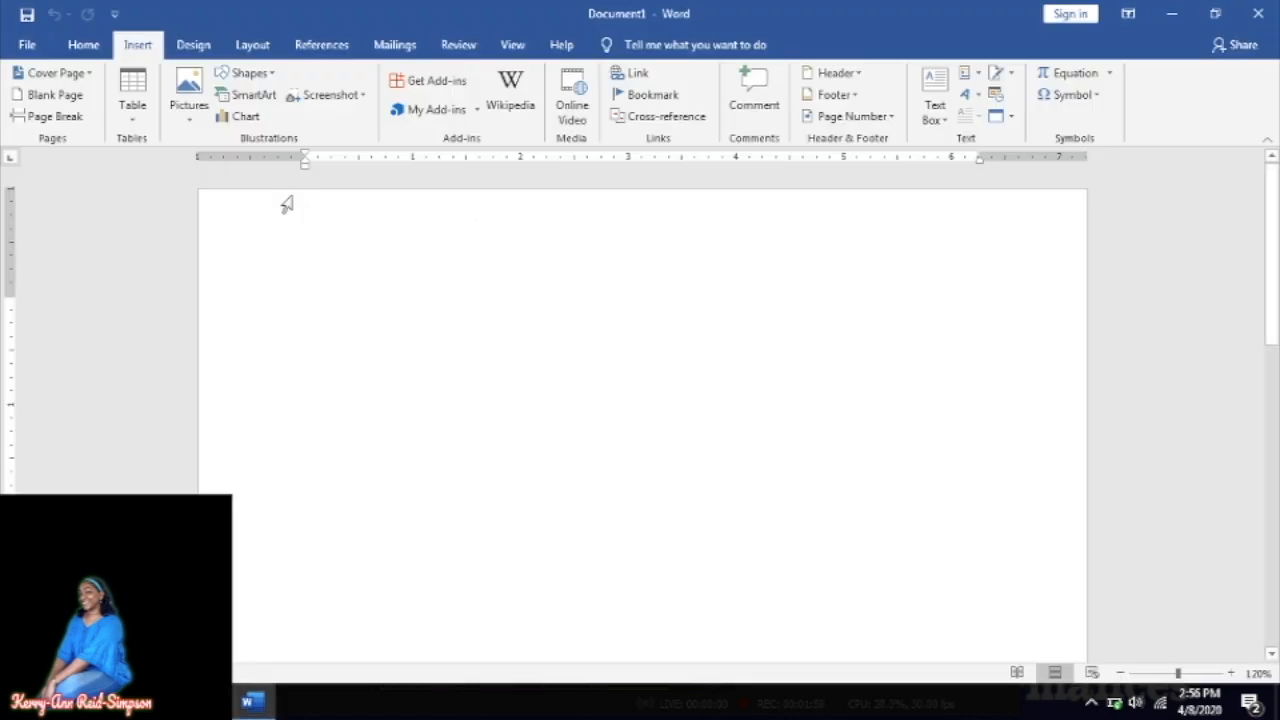
{"action": "left_click", "coordinate": [258, 75]}
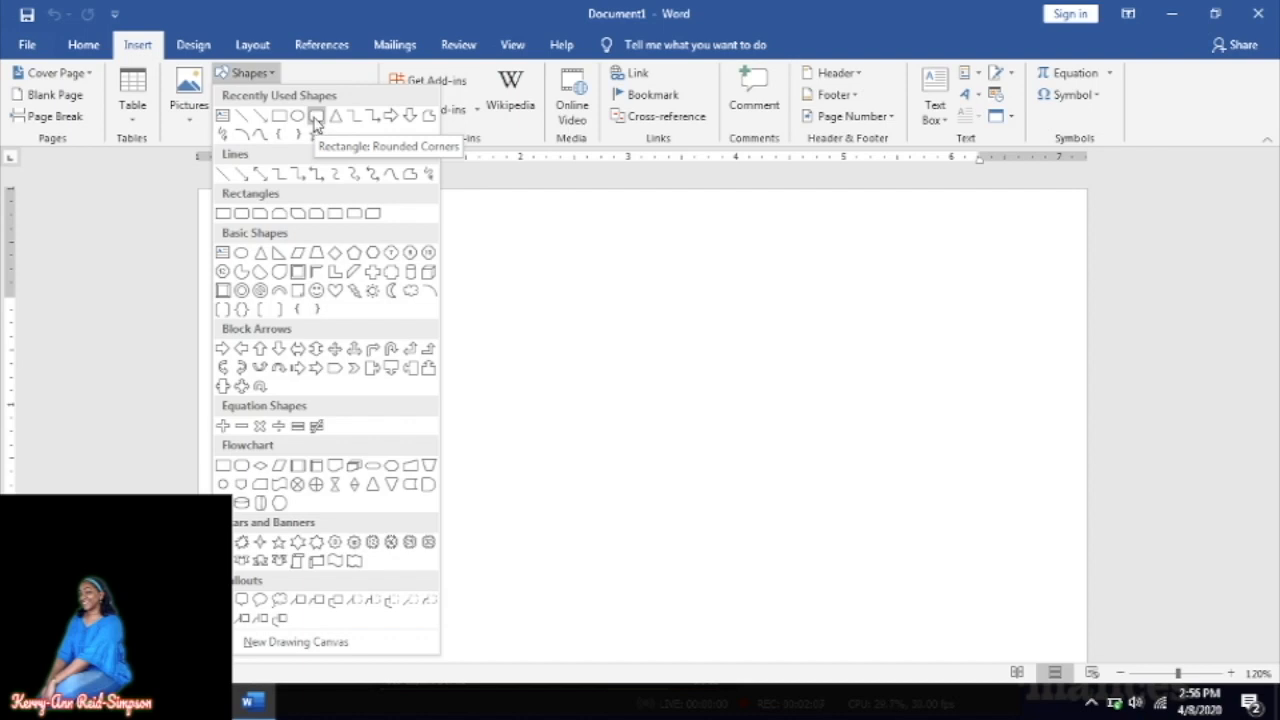
{"action": "left_click", "coordinate": [316, 119]}
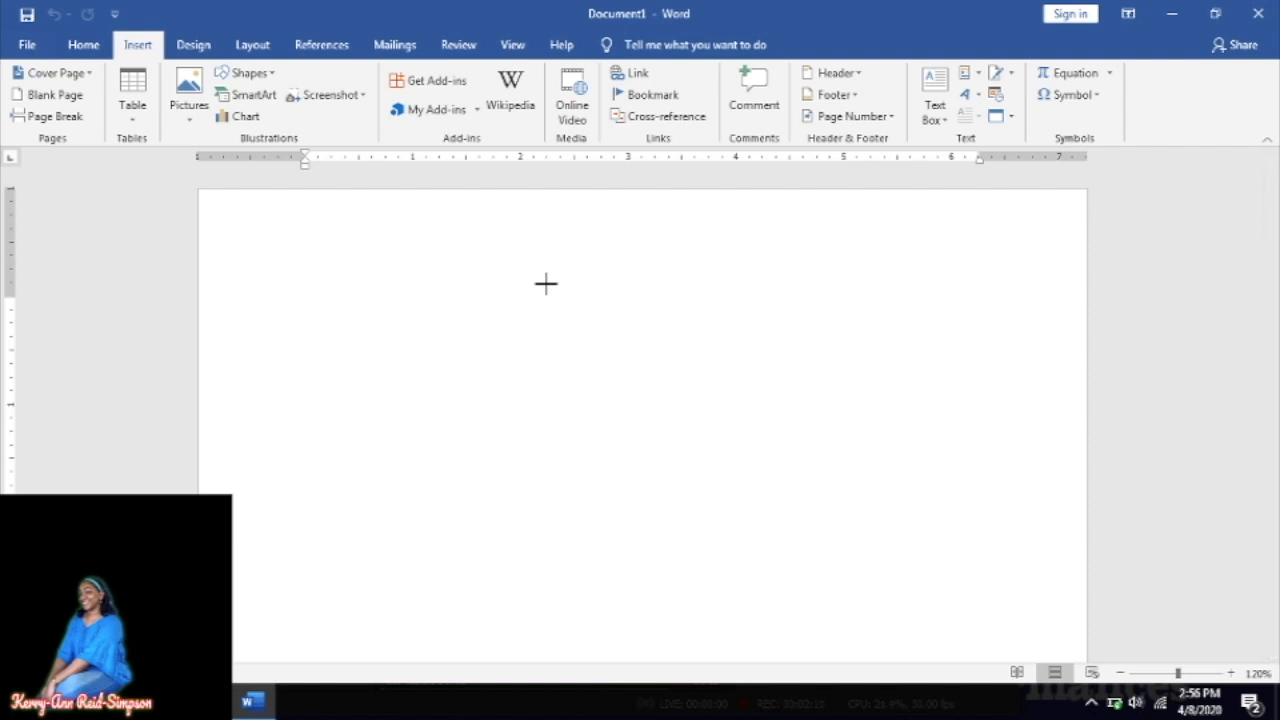
{"action": "left_click_drag", "start_coordinate": [545, 284], "coordinate": [749, 371]}
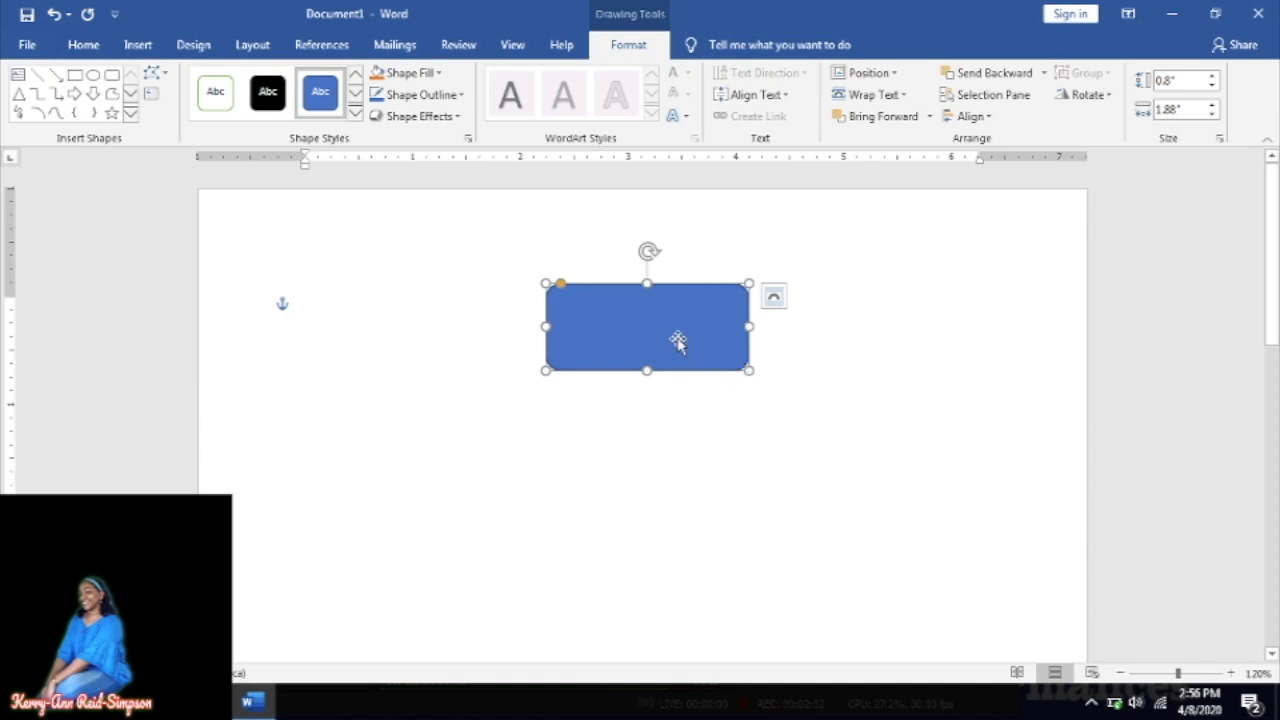
- Add the text "Baking a Fruit Cake" inside the rounded rectangle, following the handwritten sketch
{"action": "key", "text": "alt+Tab"}
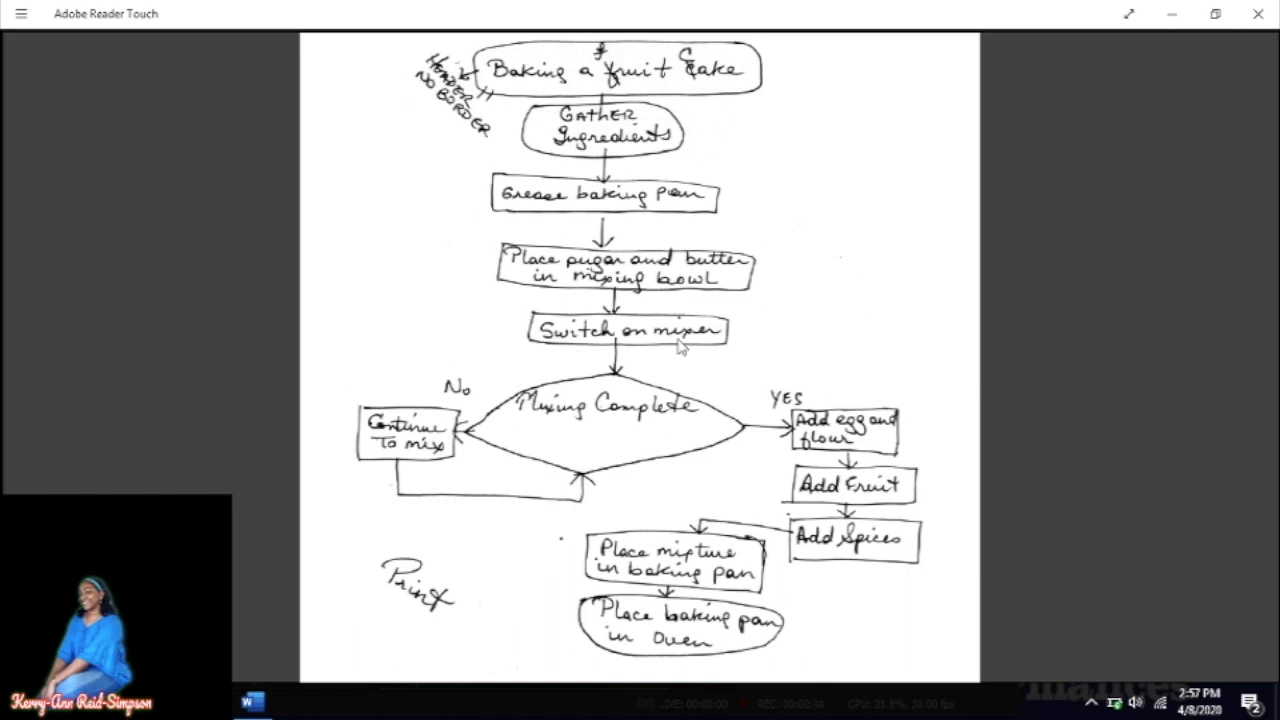
{"action": "key", "text": "alt+Tab"}
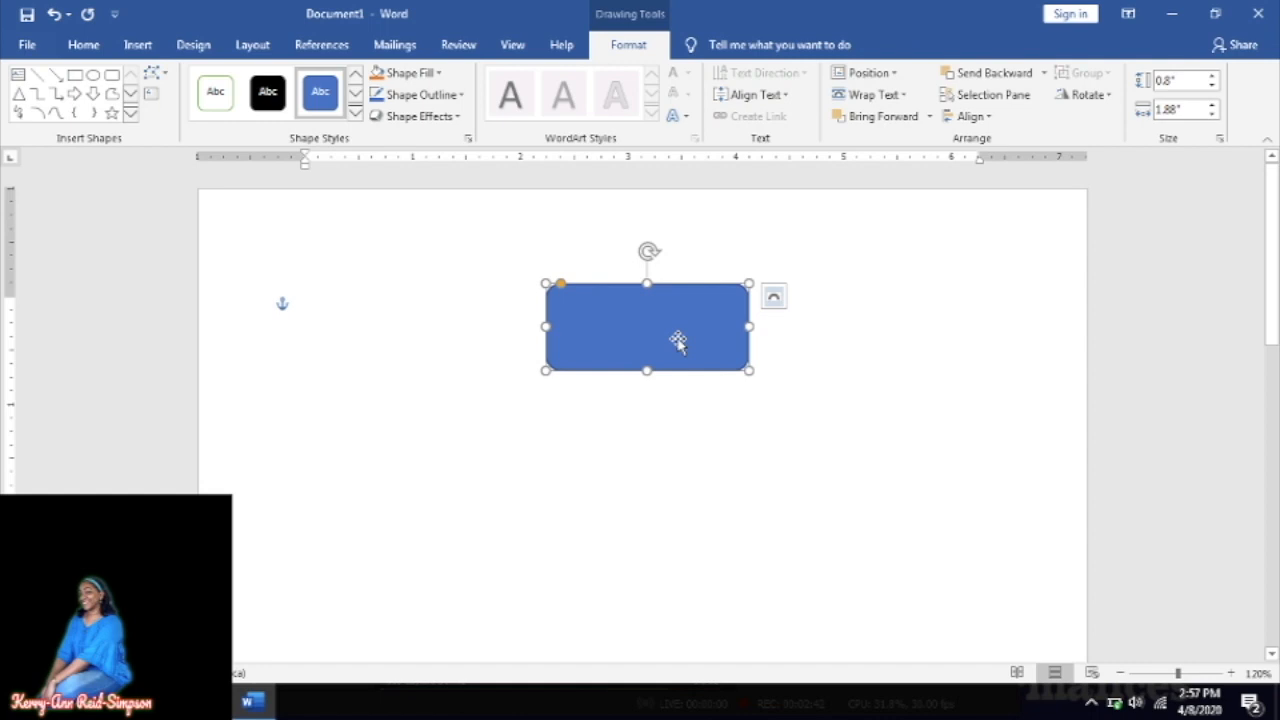
{"action": "right_click", "coordinate": [678, 342]}
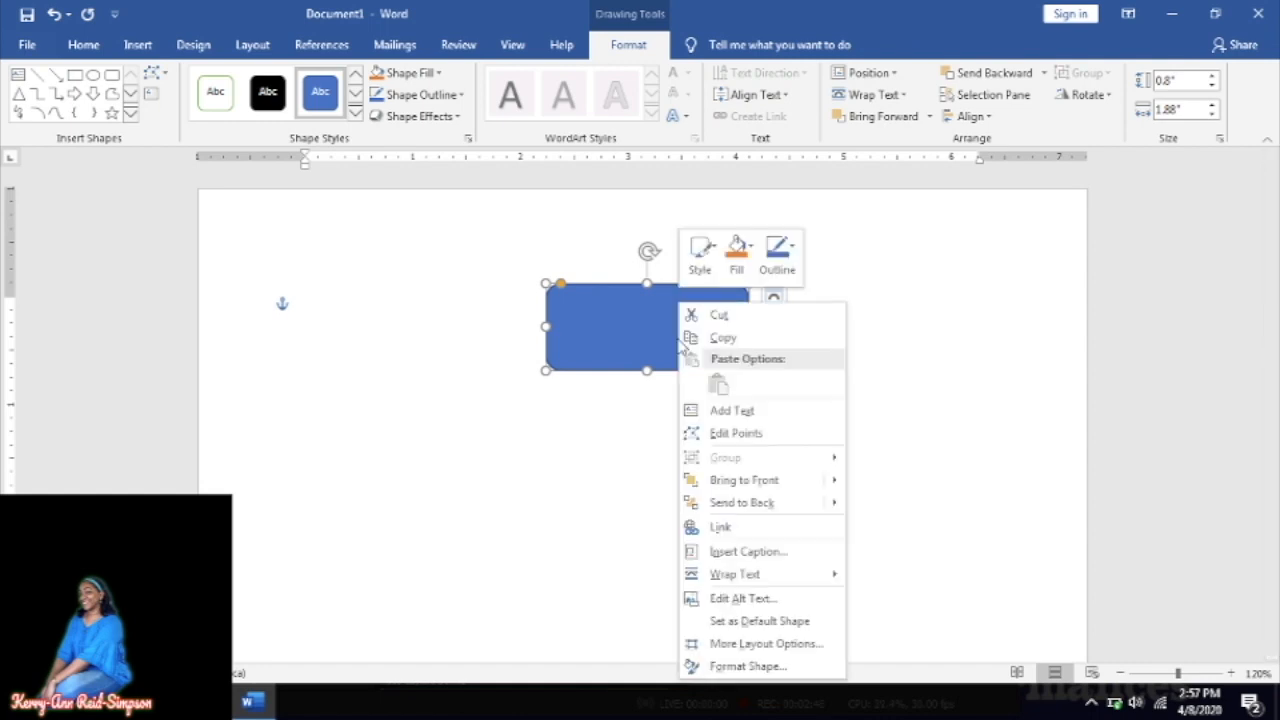
{"action": "left_click", "coordinate": [740, 414]}
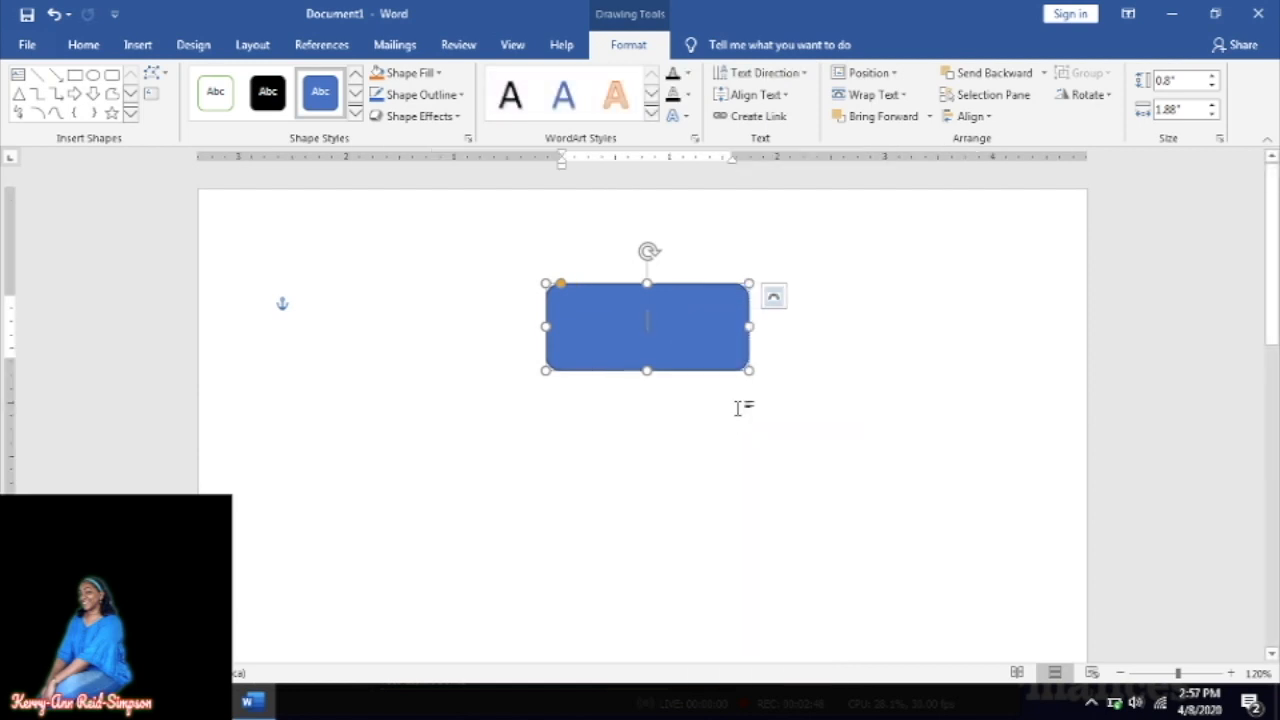
{"action": "type", "text": "Baking"}
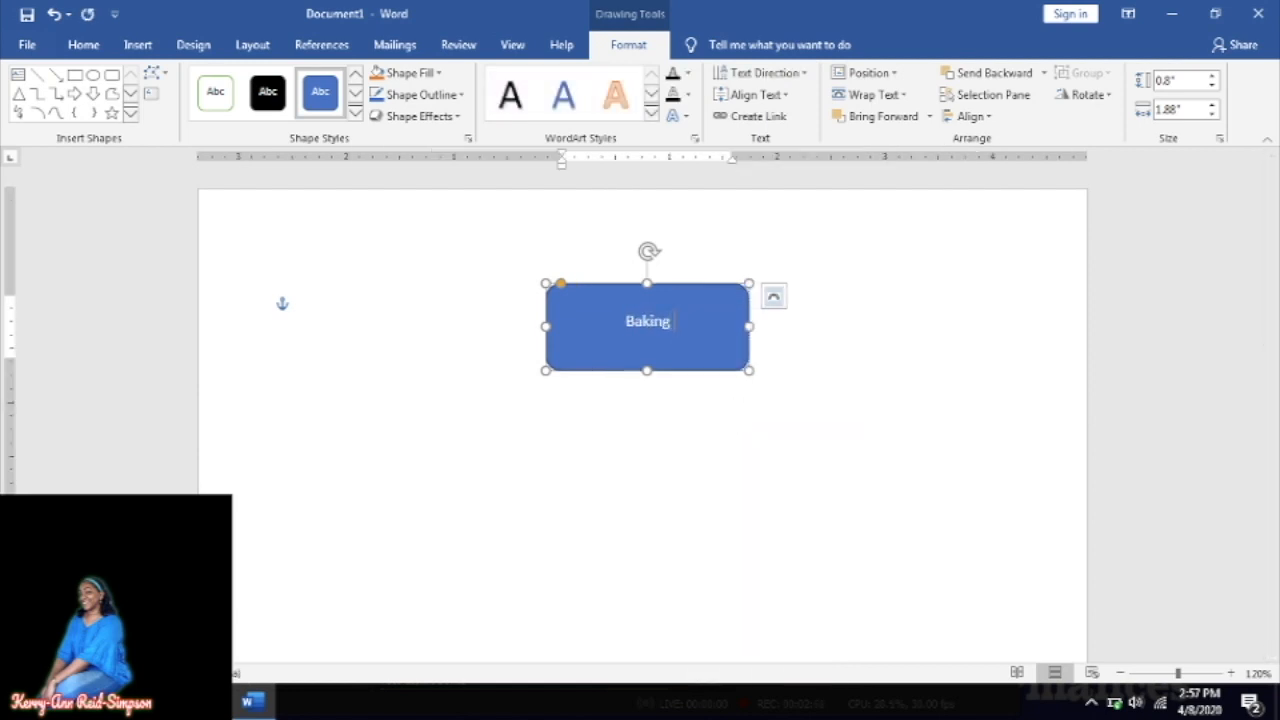
{"action": "type", "text": " a F"}
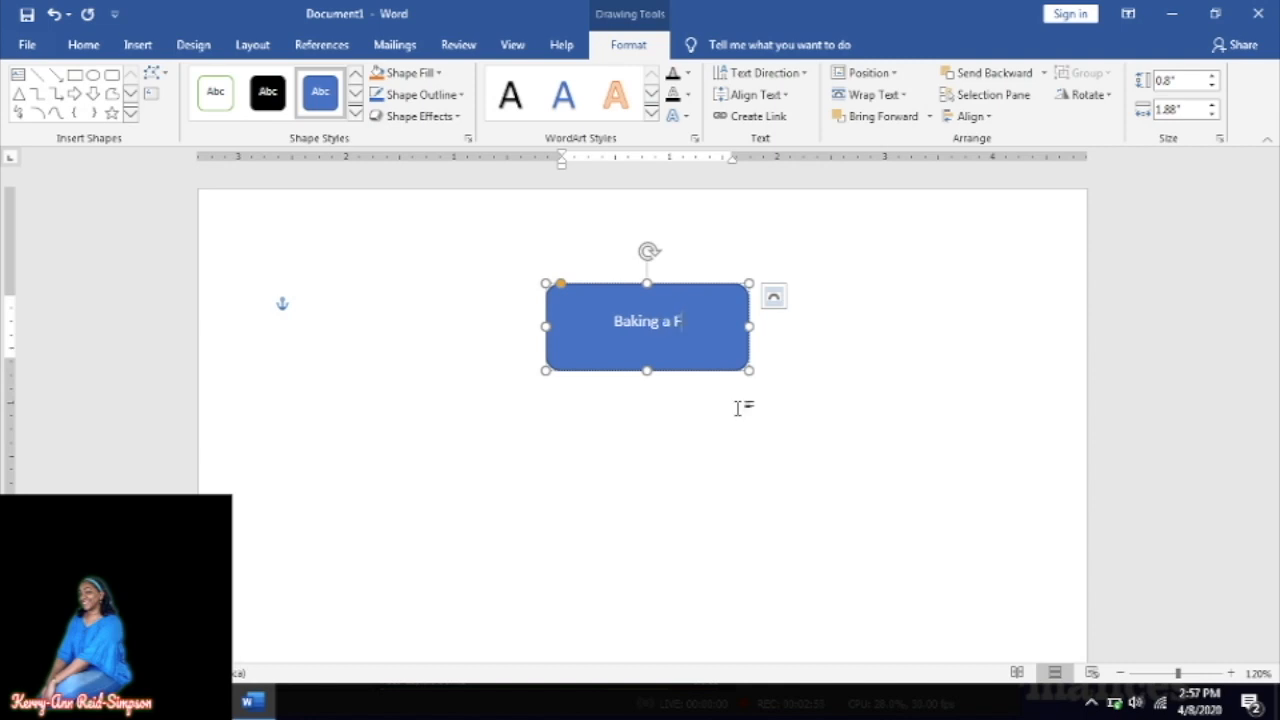
{"action": "type", "text": "ruit Cak"}
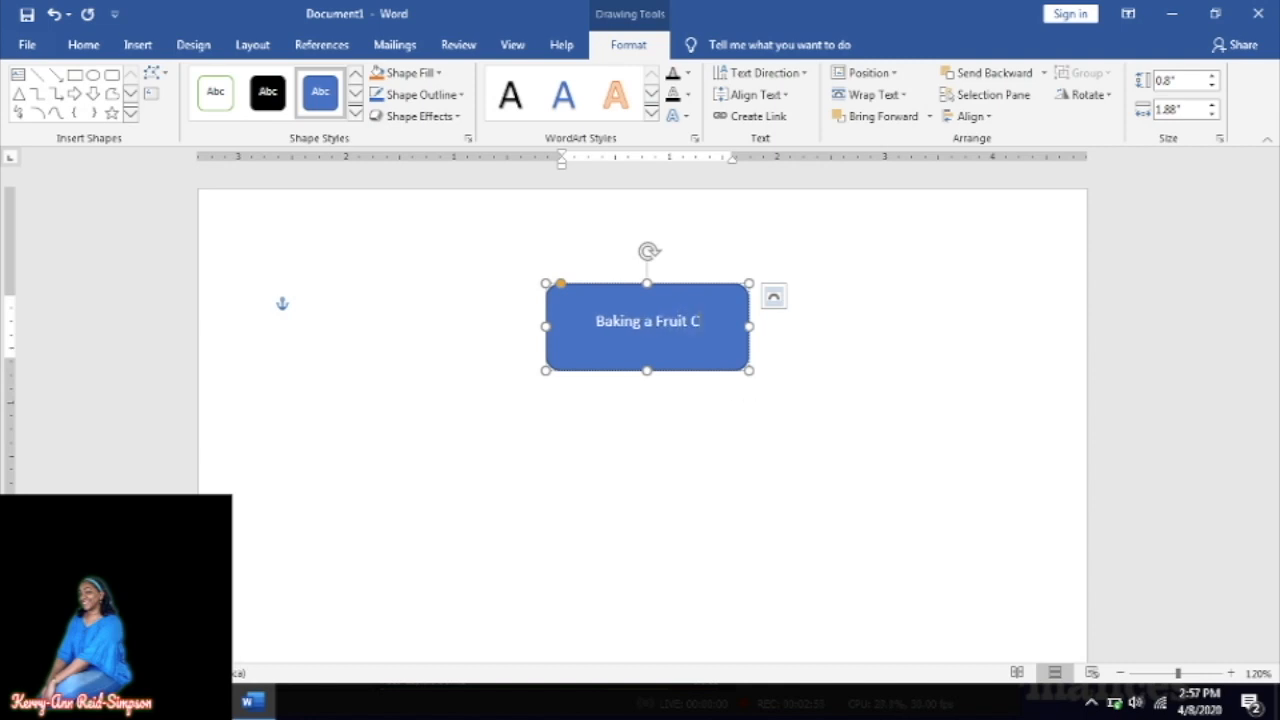
{"action": "type", "text": "e"}
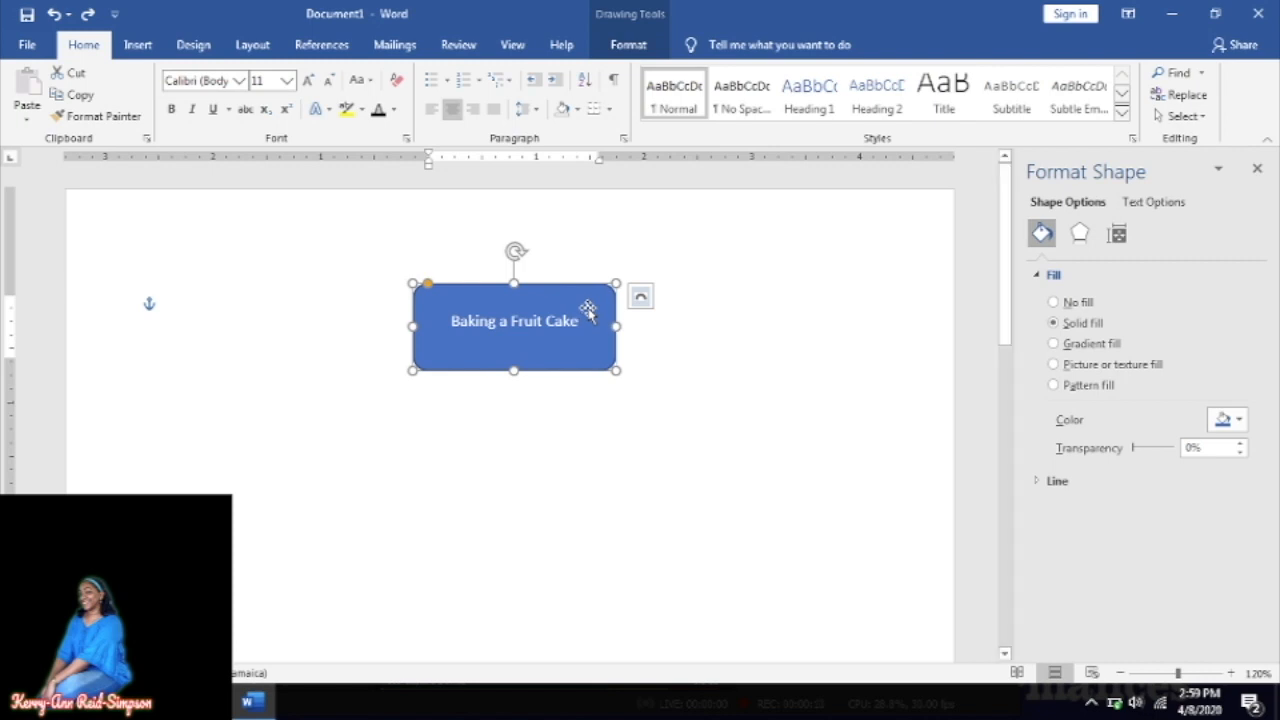
- Try to apply the black font color to the "Baking a Fruit Cake" text
{"action": "left_click", "coordinate": [452, 325]}
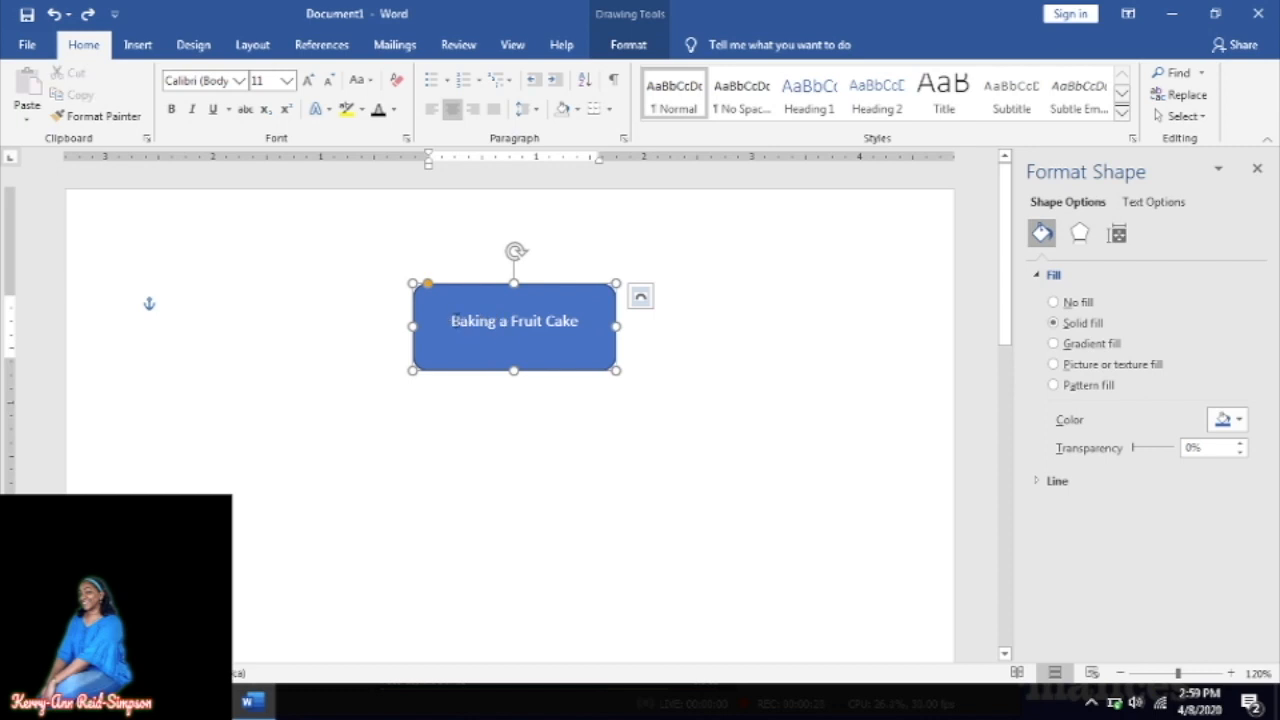
{"action": "left_click_drag", "start_coordinate": [452, 325], "coordinate": [604, 337]}
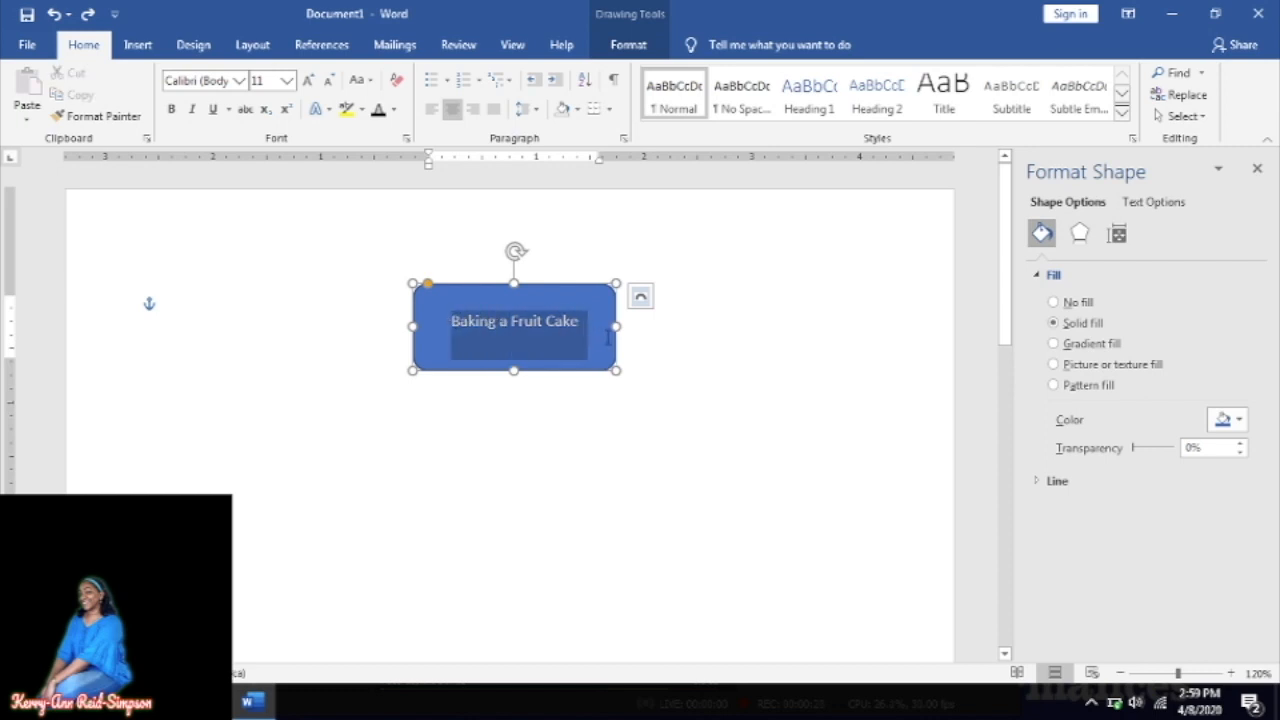
{"action": "left_click", "coordinate": [373, 113]}
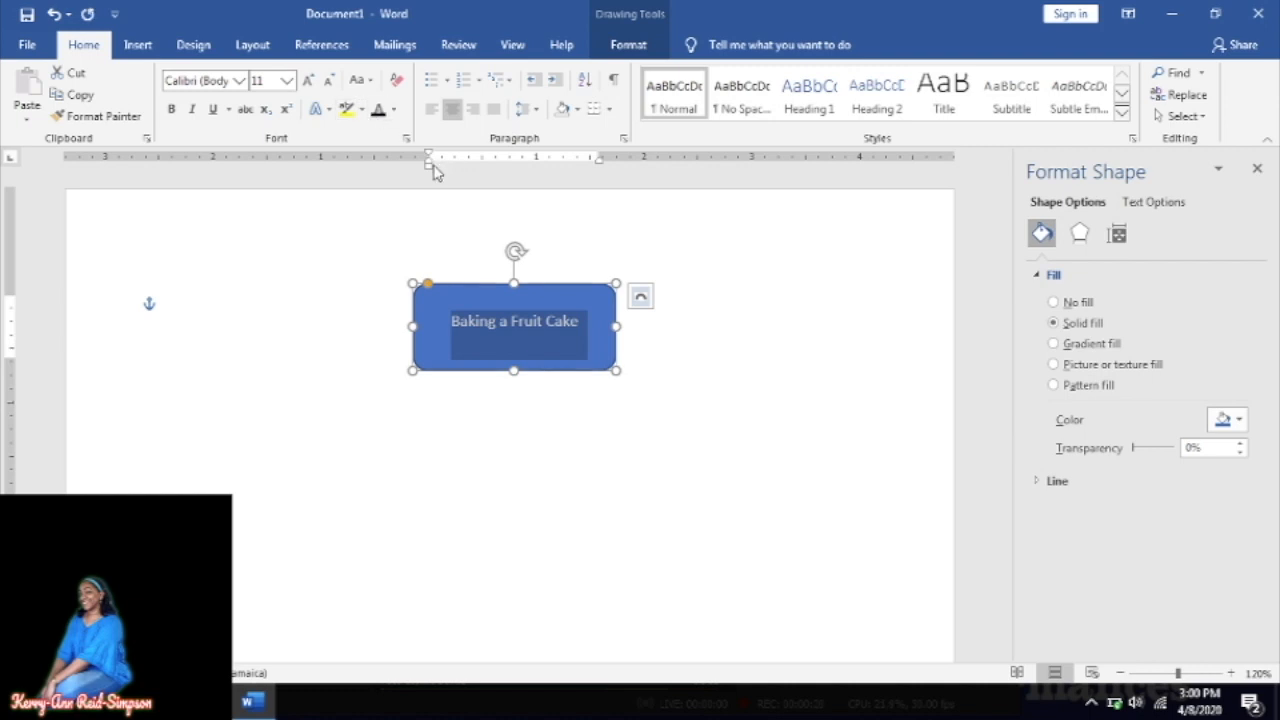
{"action": "left_click", "coordinate": [597, 402]}
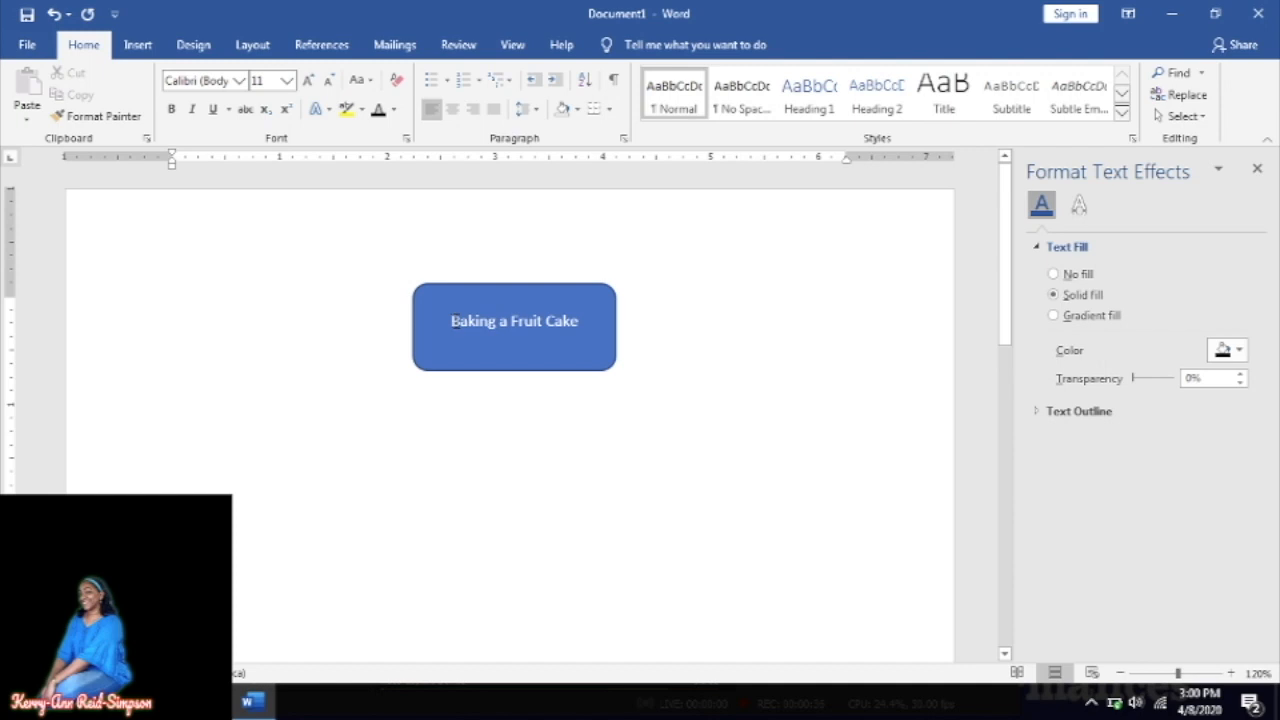
- Set the text fill color of "Baking a Fruit Cake" to black
{"action": "left_click_drag", "start_coordinate": [451, 321], "coordinate": [588, 345]}
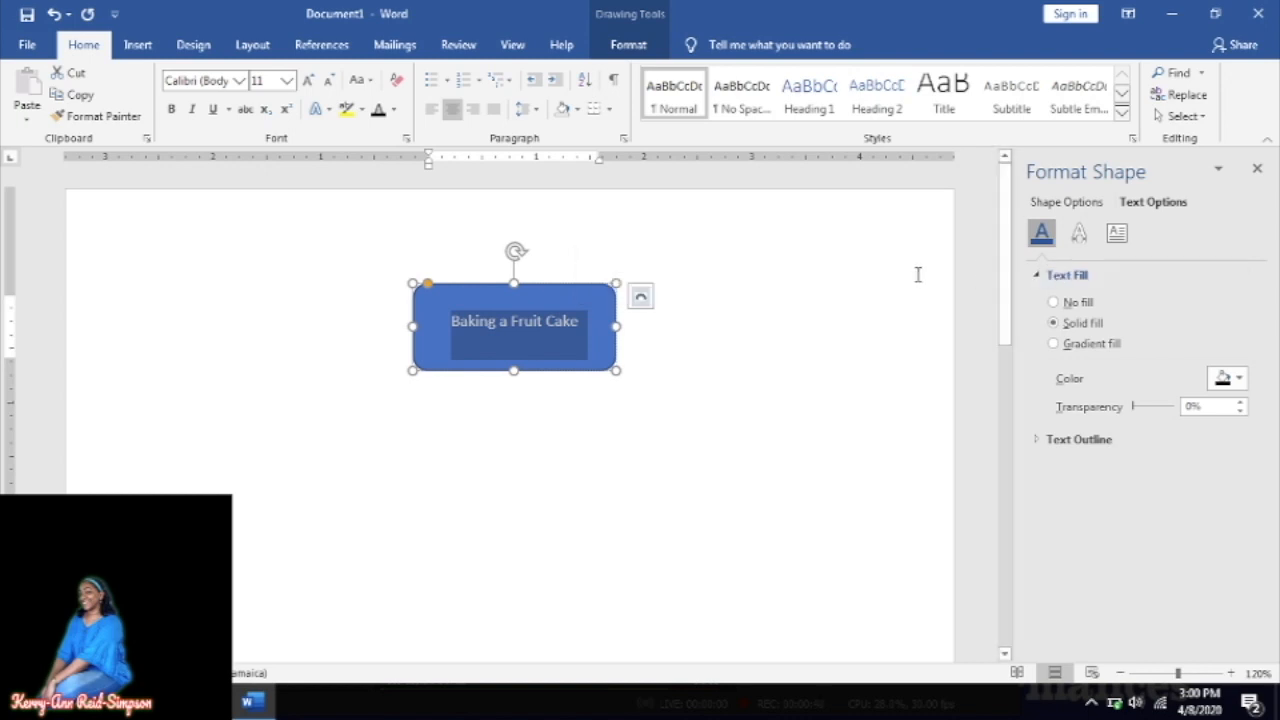
{"action": "left_click", "coordinate": [1242, 378]}
{"action": "left_click", "coordinate": [1139, 421]}
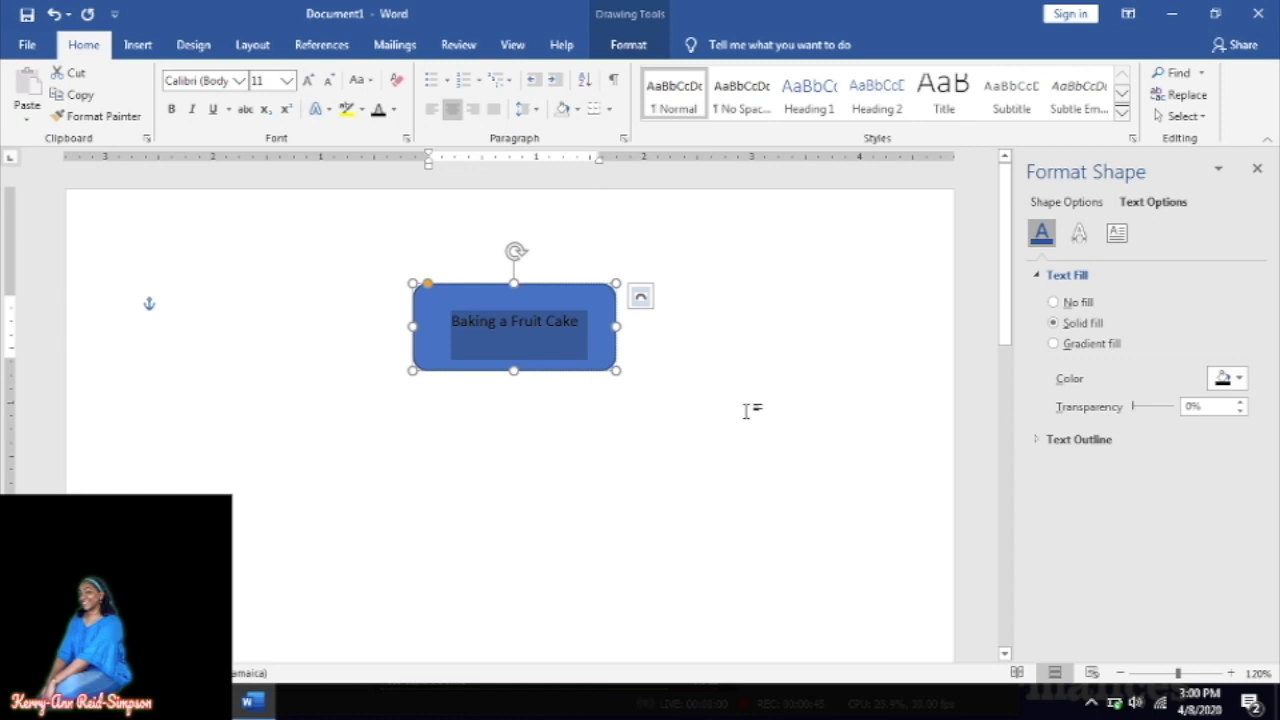
{"action": "left_click", "coordinate": [690, 414]}
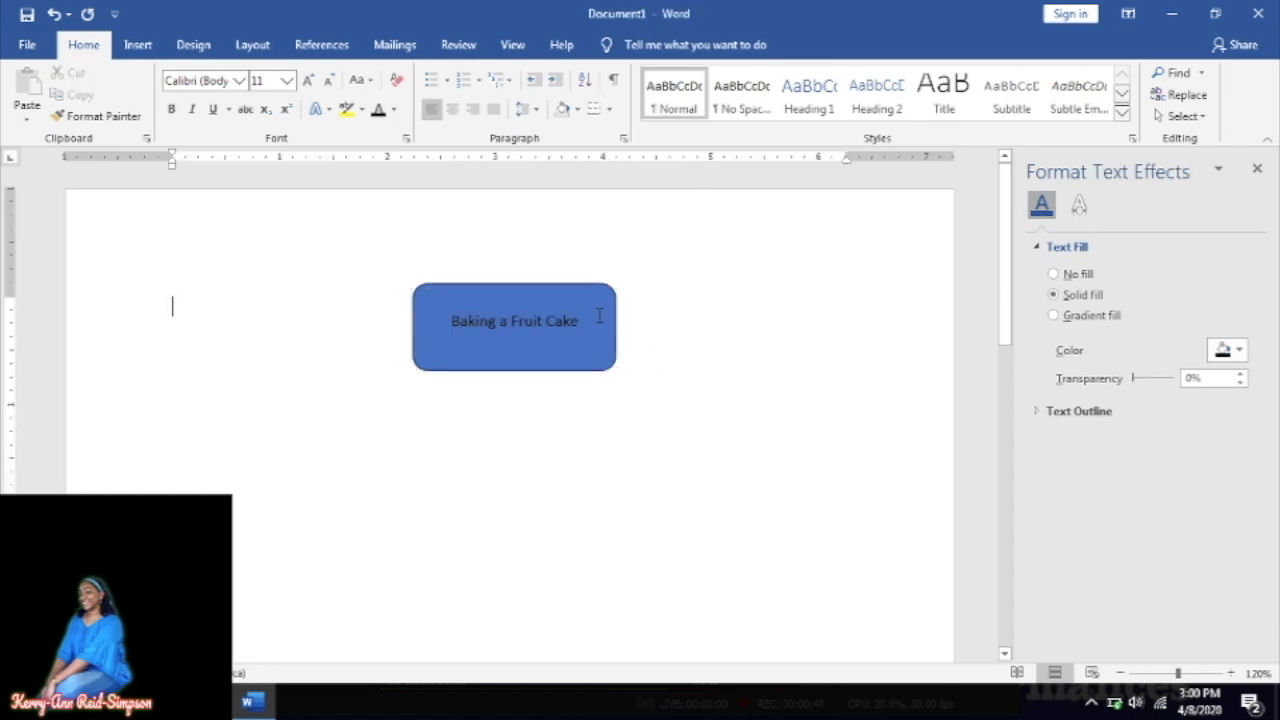
- Format the rounded rectangle with no fill
{"action": "left_click", "coordinate": [580, 287]}
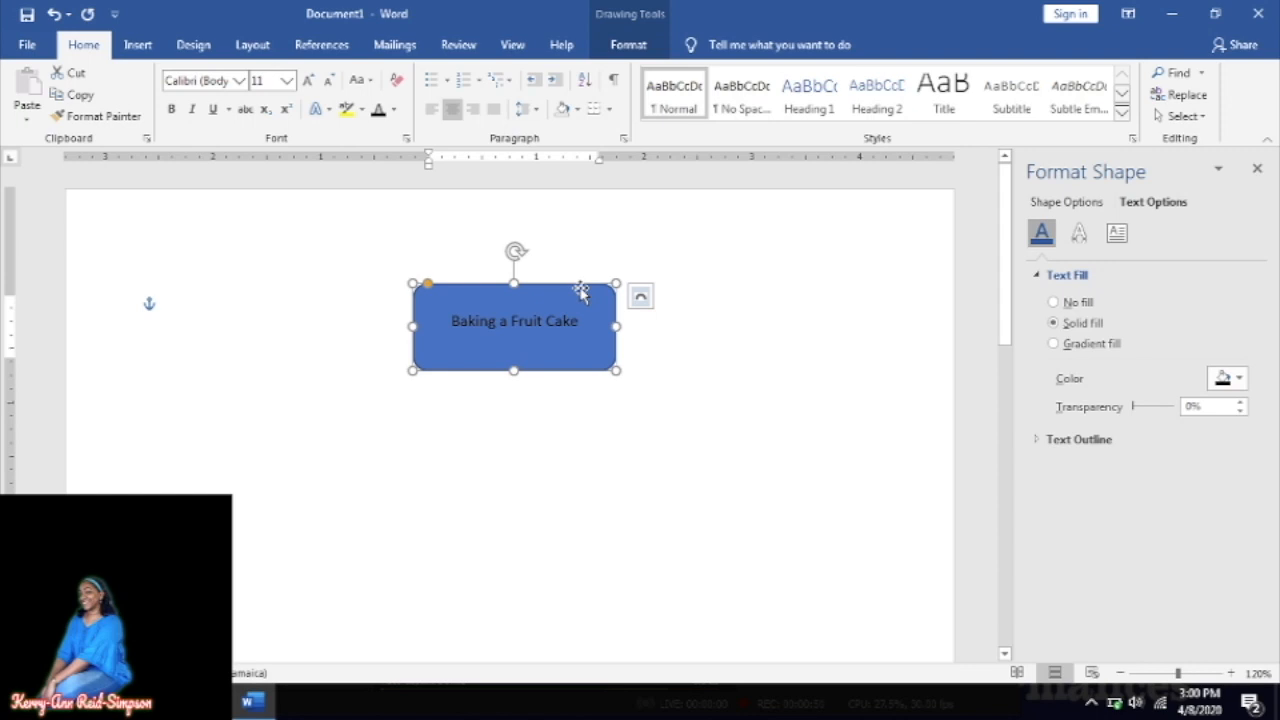
{"action": "right_click", "coordinate": [582, 289]}
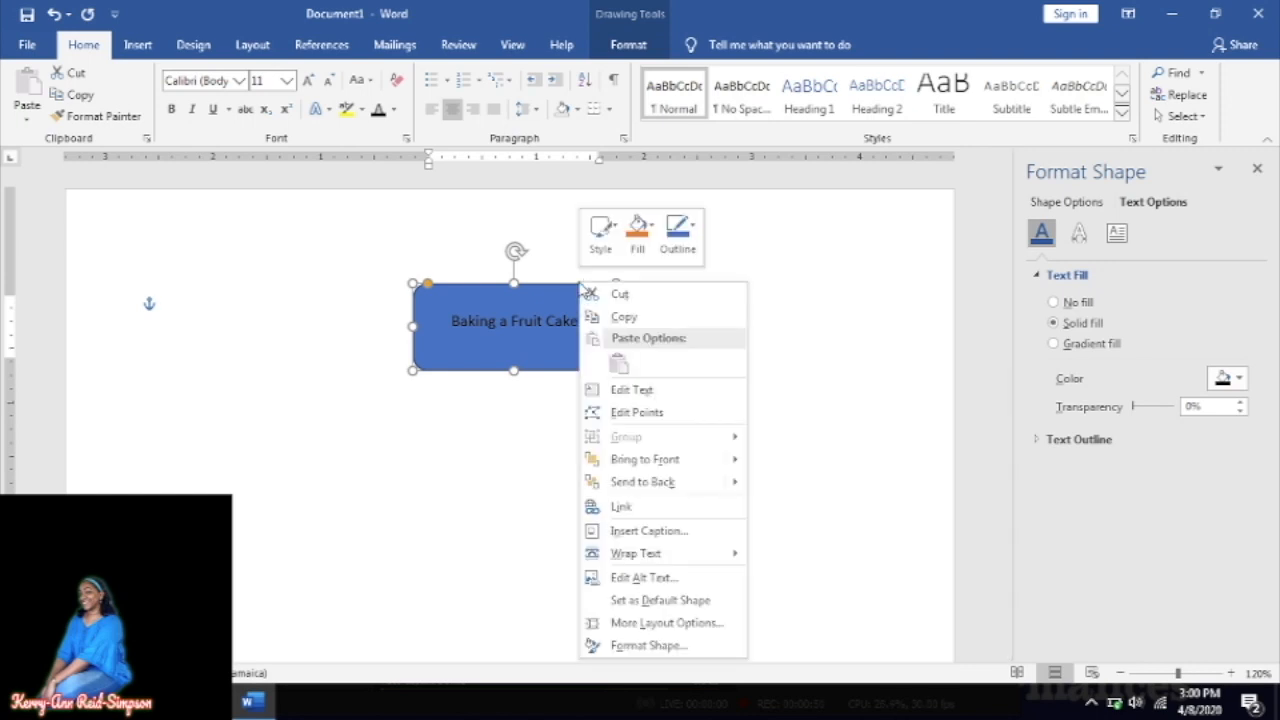
{"action": "left_click", "coordinate": [630, 646]}
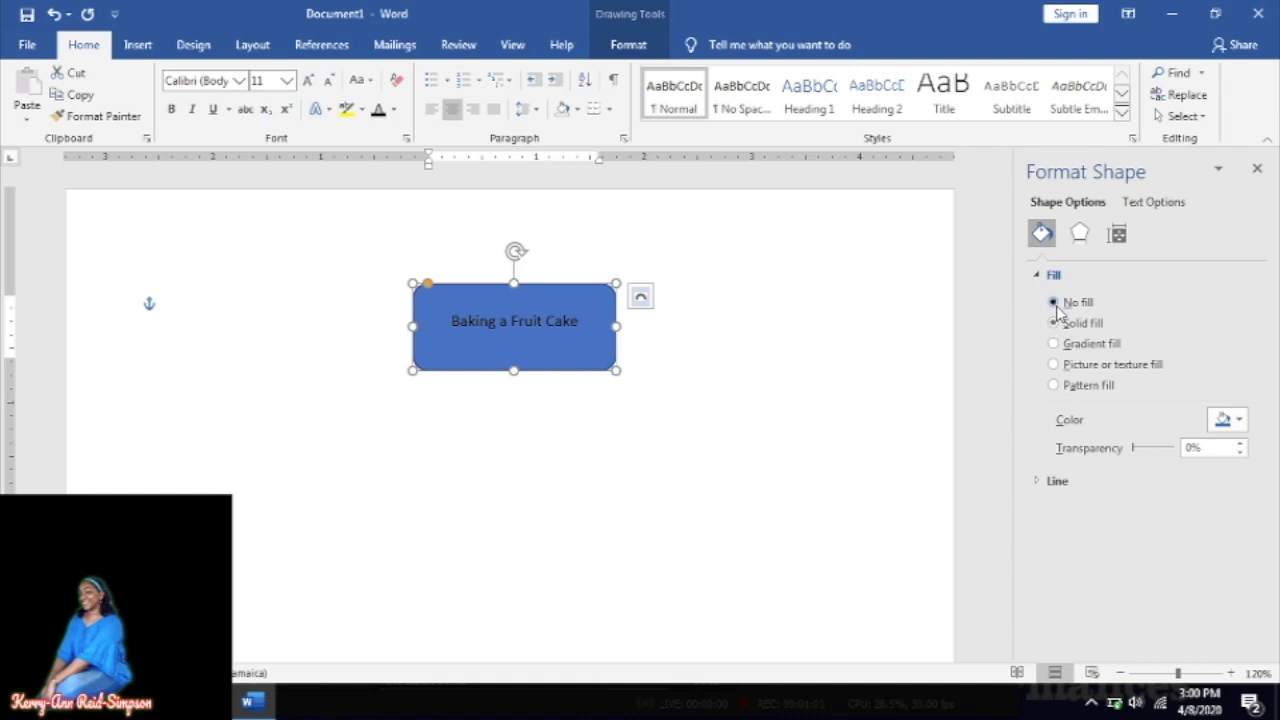
{"action": "left_click", "coordinate": [1054, 303]}
{"action": "left_click", "coordinate": [607, 435]}
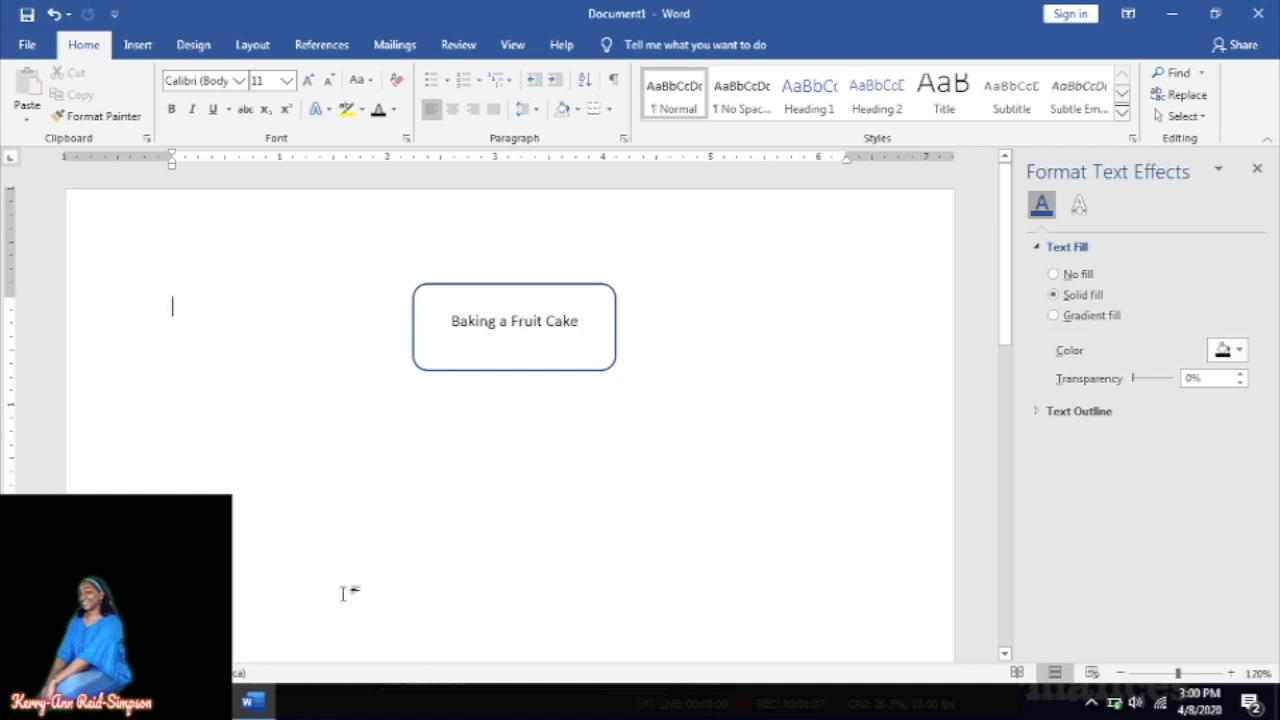
- Draw a vertical line about 0.25" long down from the "Baking a Fruit Cake" box, following the handwritten sketch
{"action": "key", "text": "alt+Tab"}
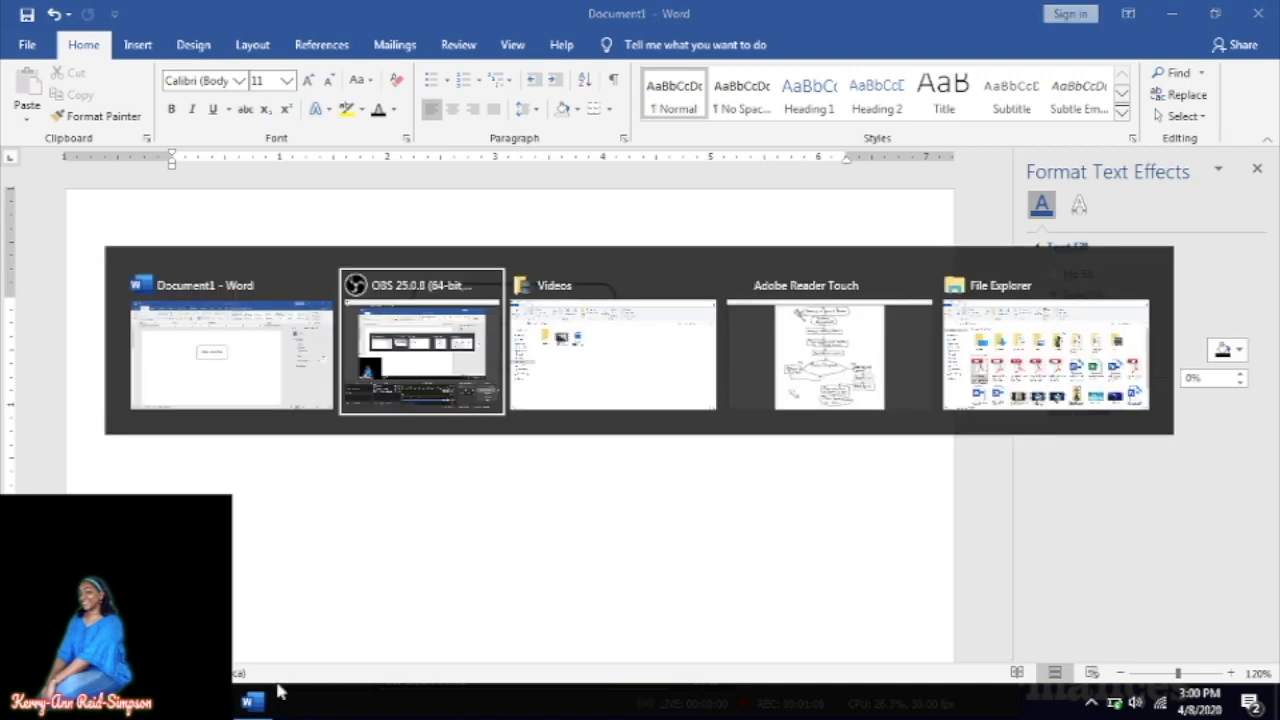
{"action": "key", "text": "alt+Tab"}
{"action": "key", "text": "alt+Tab"}
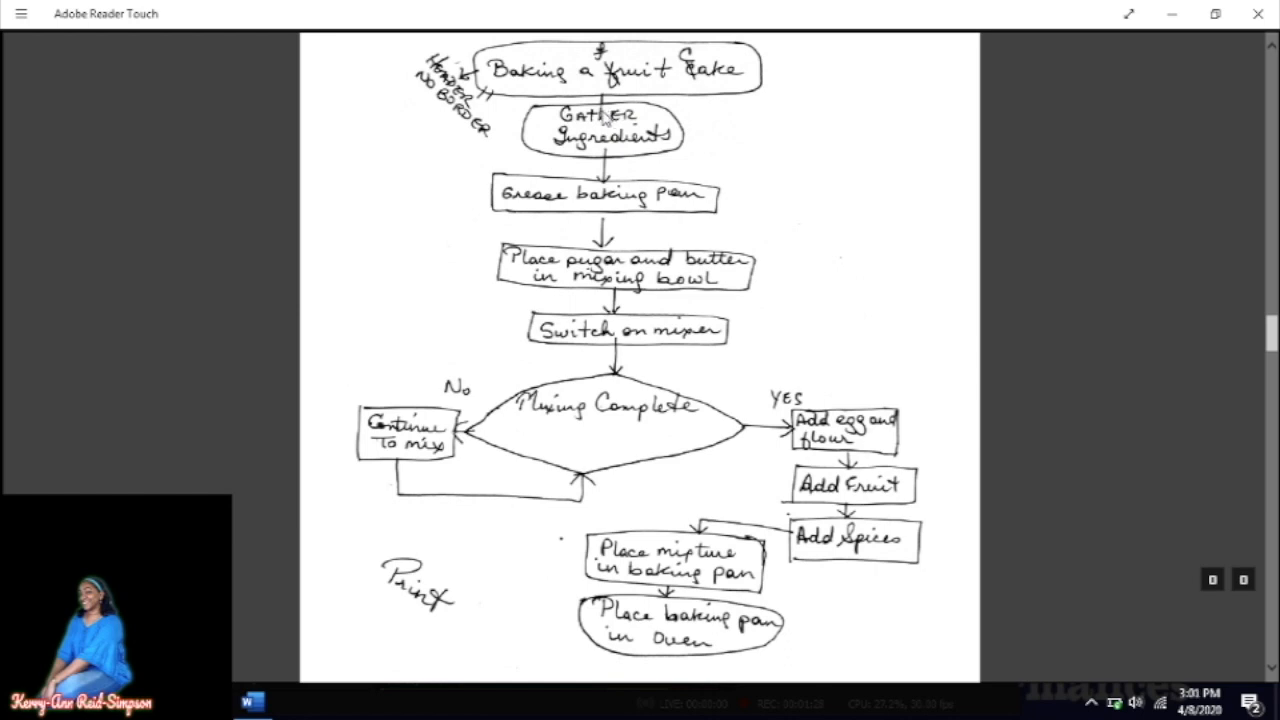
{"action": "key", "text": "alt+Tab"}
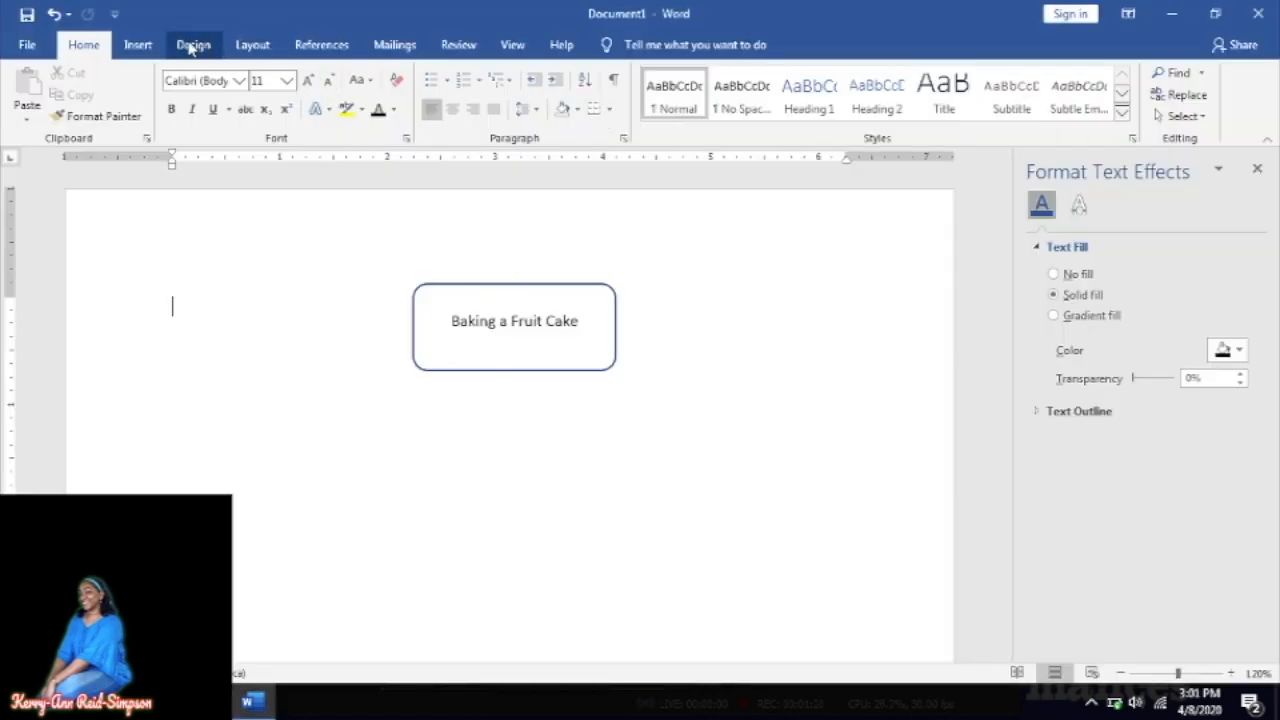
{"action": "left_click", "coordinate": [137, 45]}
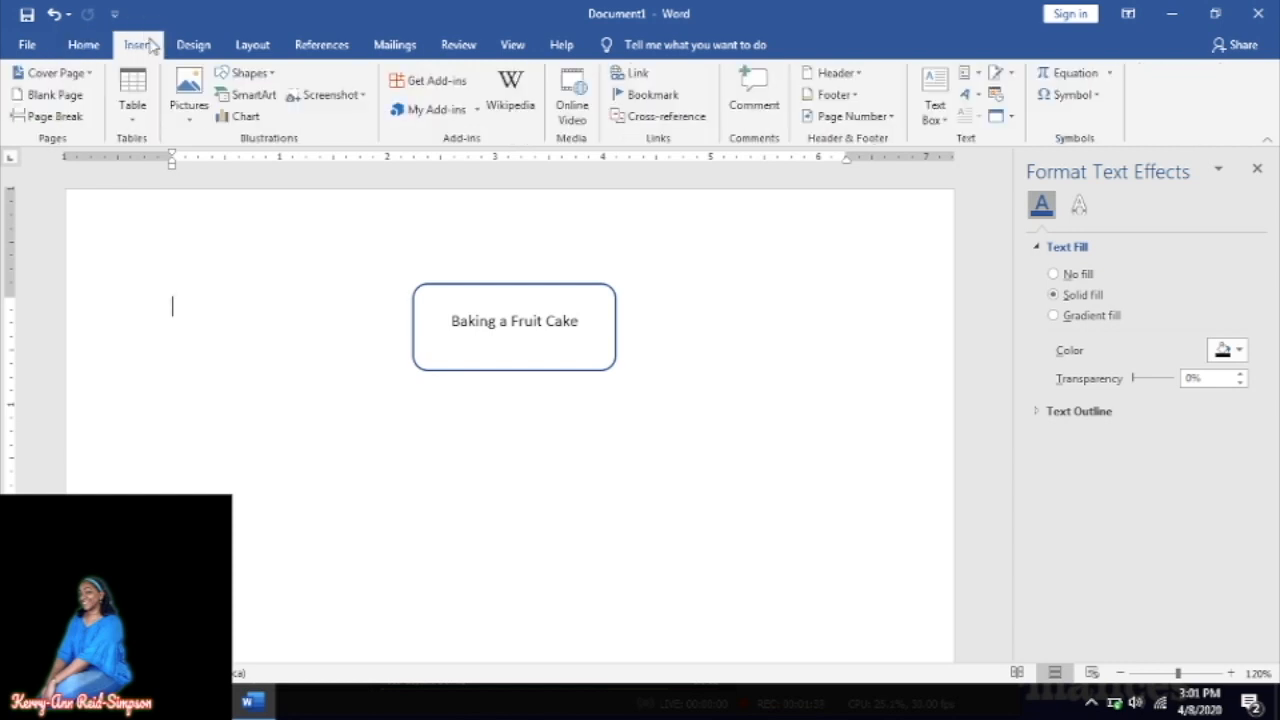
{"action": "left_click", "coordinate": [268, 73]}
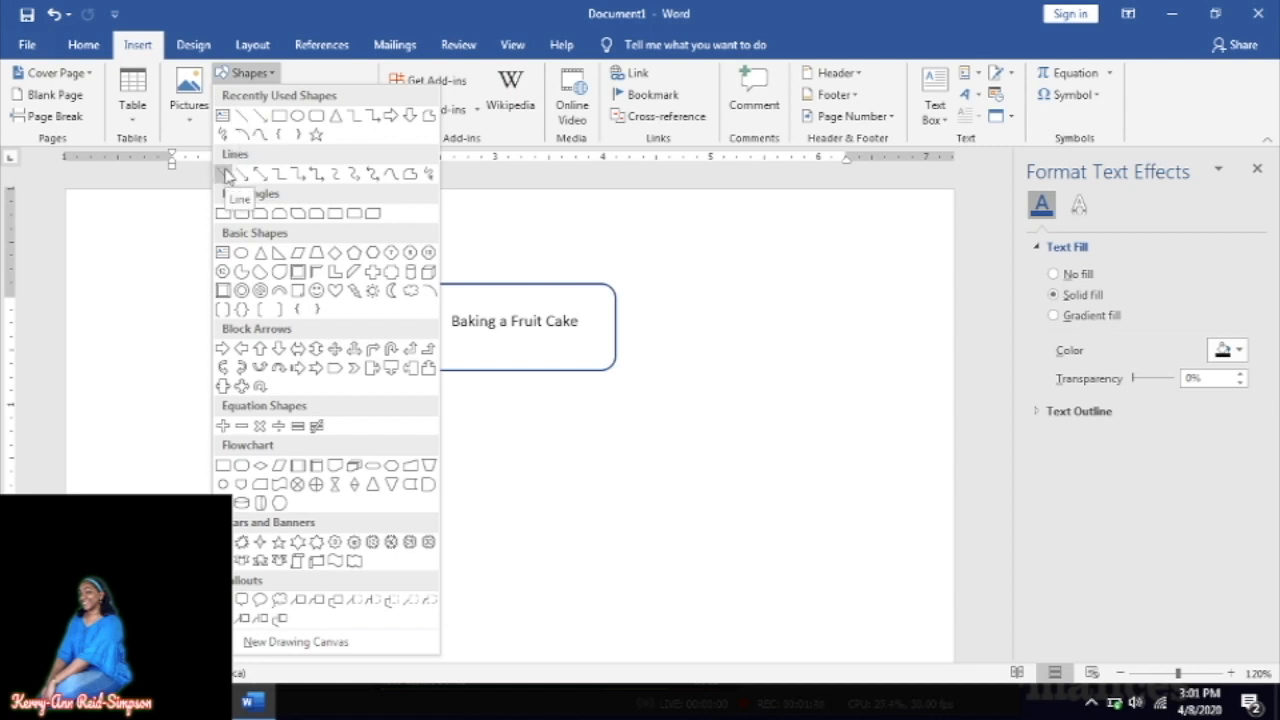
{"action": "left_click", "coordinate": [227, 176]}
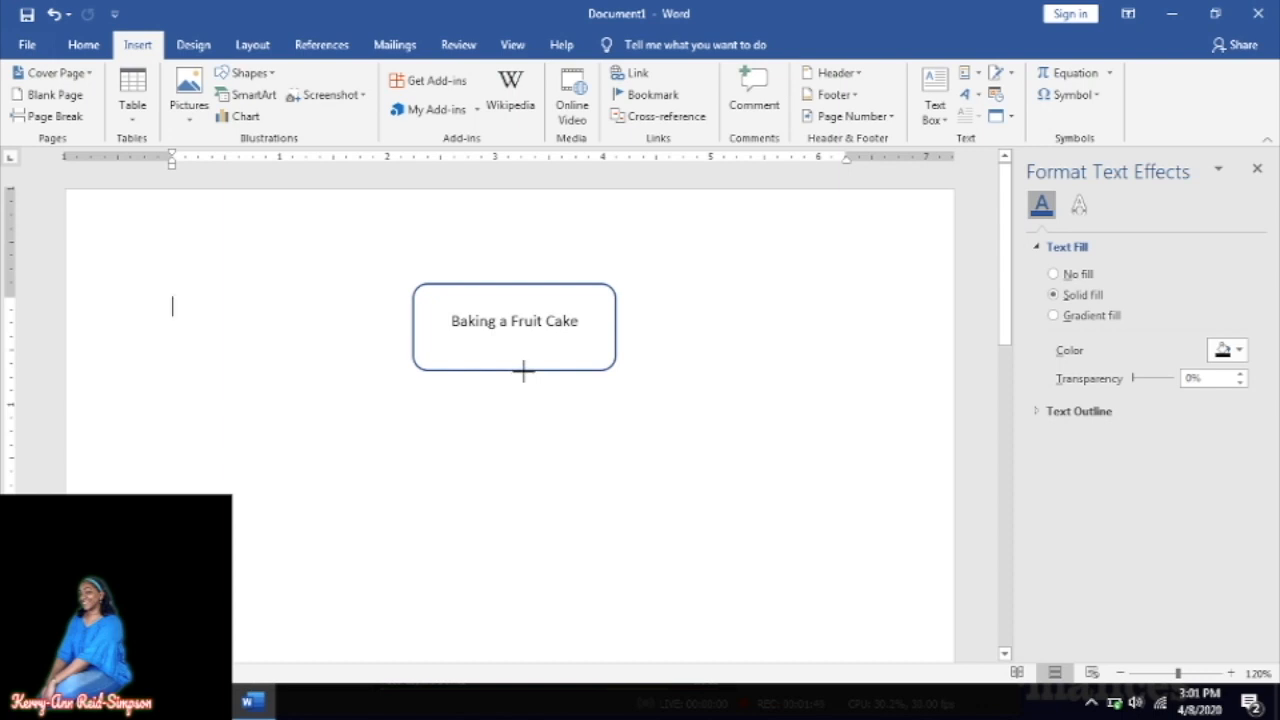
{"action": "left_click_drag", "start_coordinate": [523, 372], "coordinate": [523, 399]}
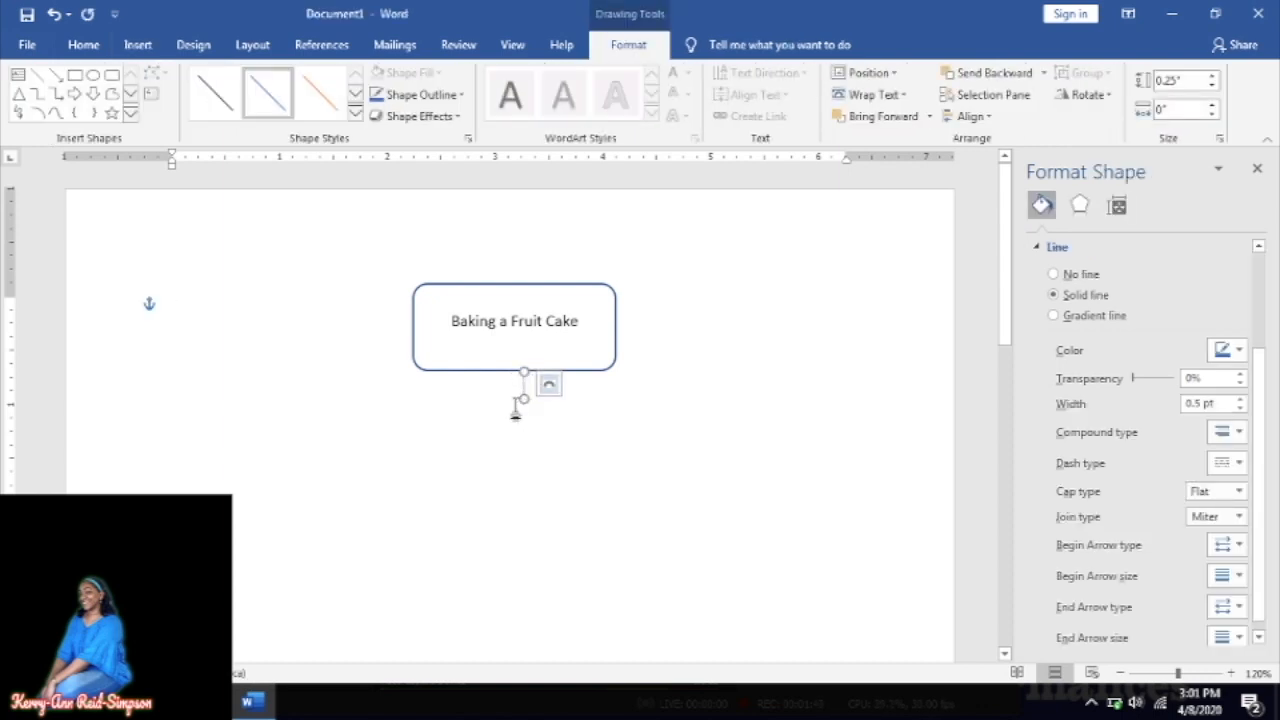
{"action": "left_click", "coordinate": [511, 421]}
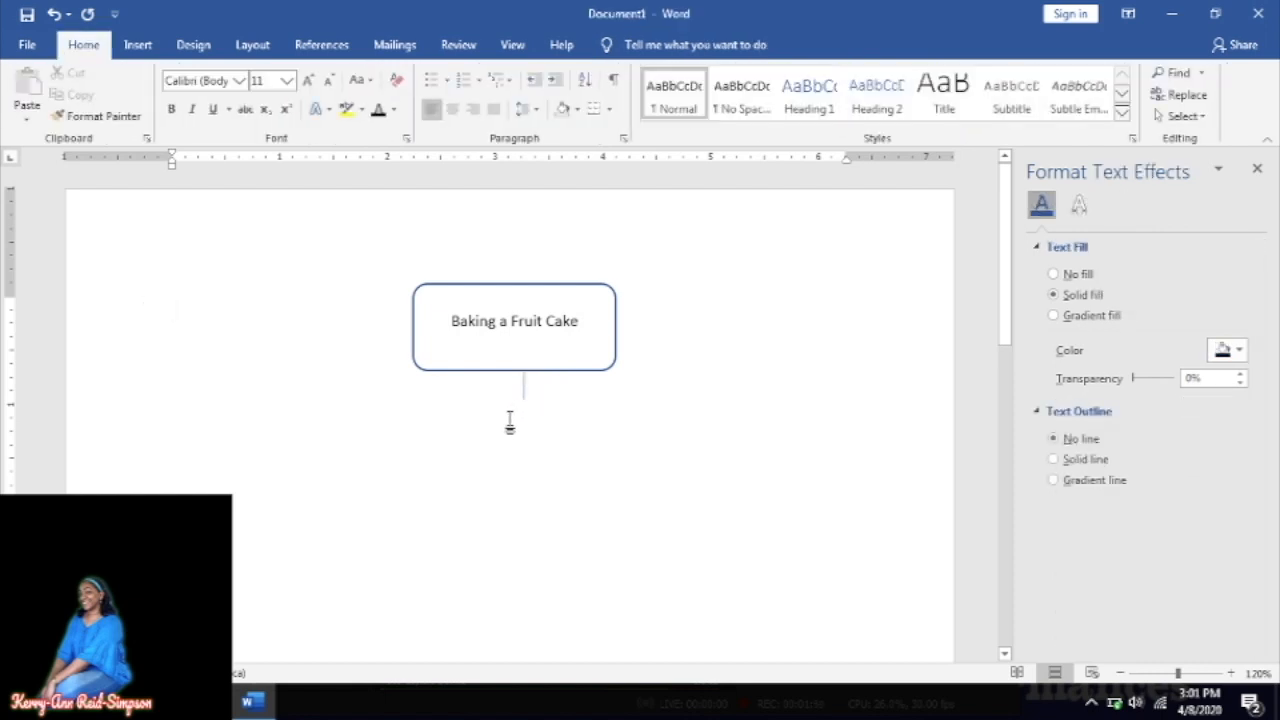
- Draw a rounded rectangle about 0.74" high and 1.8" wide below the connector line and move it up to meet the line's end
{"action": "left_click", "coordinate": [137, 45]}
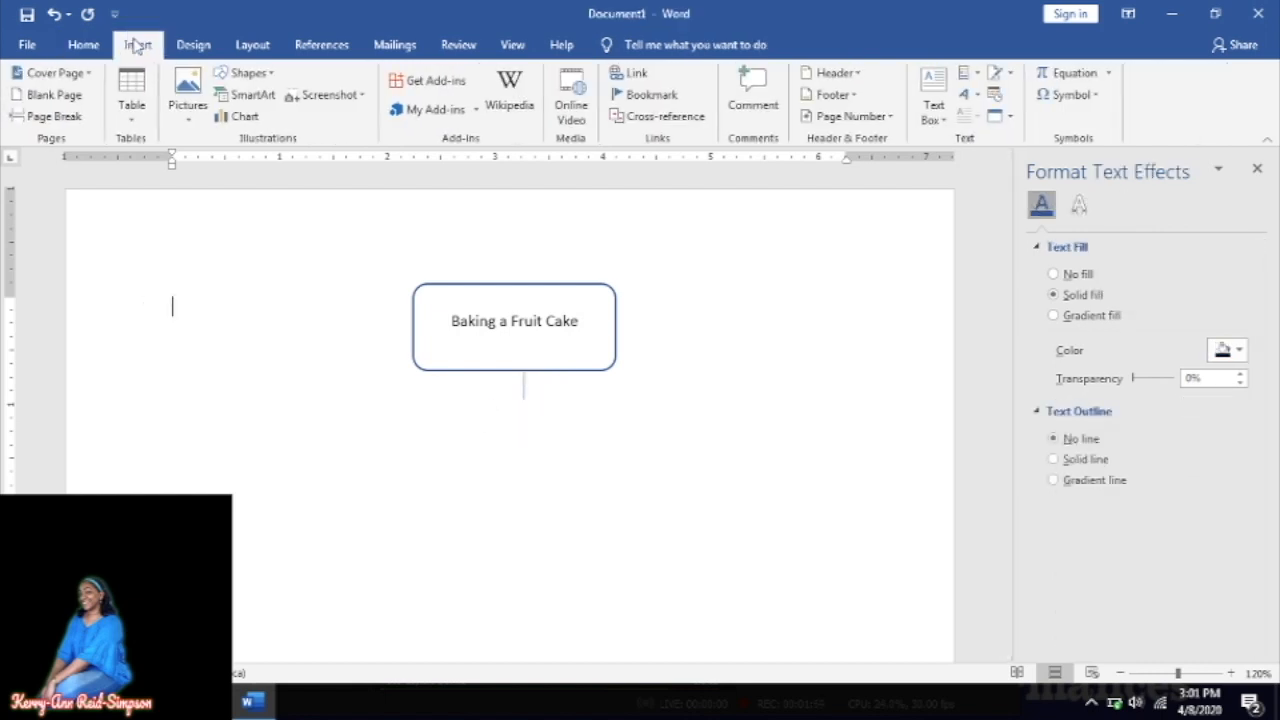
{"action": "left_click", "coordinate": [270, 76]}
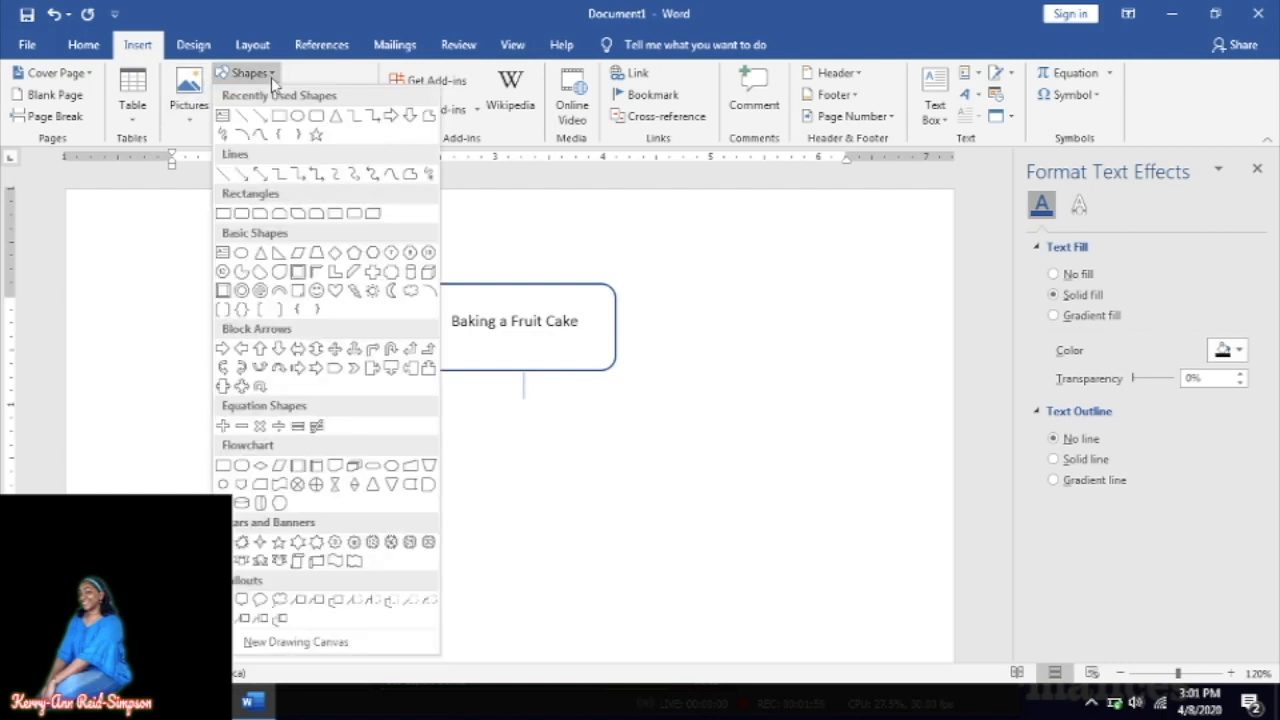
{"action": "left_click", "coordinate": [242, 214]}
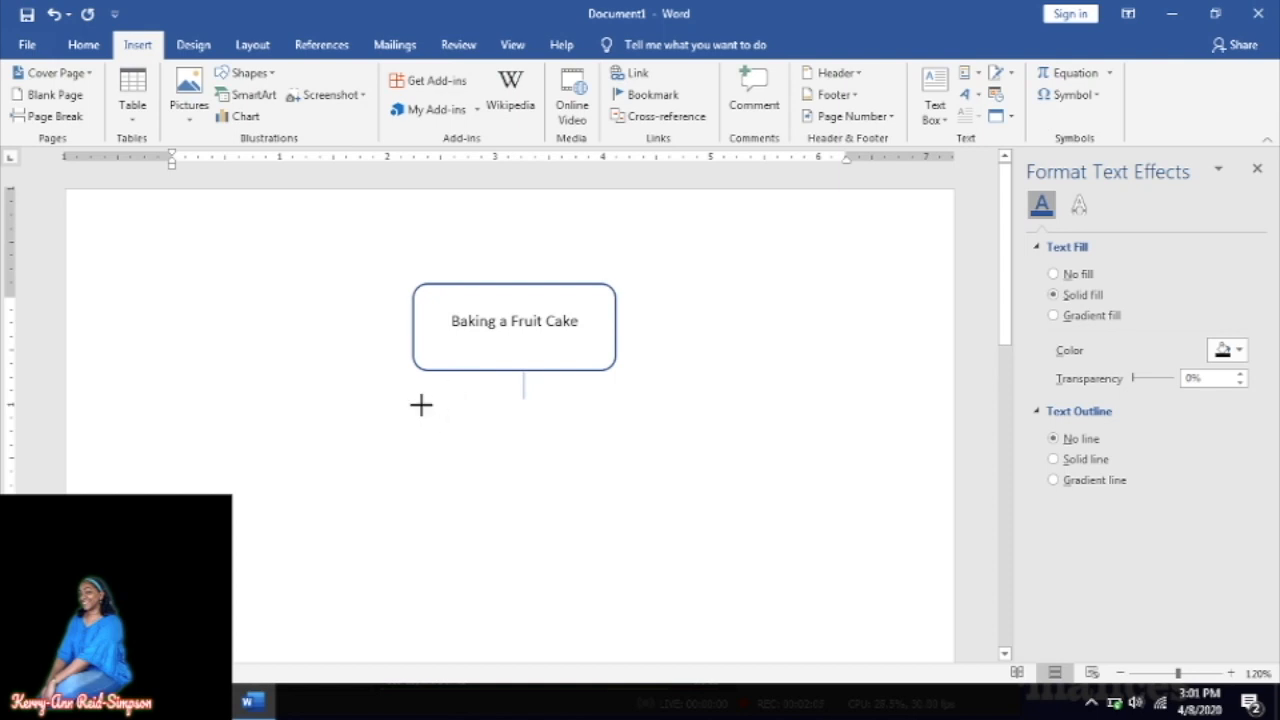
{"action": "mouse_move", "coordinate": [420, 404]}
{"action": "left_mouse_down"}
{"action": "mouse_move", "coordinate": [609, 429]}
{"action": "mouse_move", "coordinate": [640, 466]}
{"action": "mouse_move", "coordinate": [616, 487]}
{"action": "left_mouse_up"}
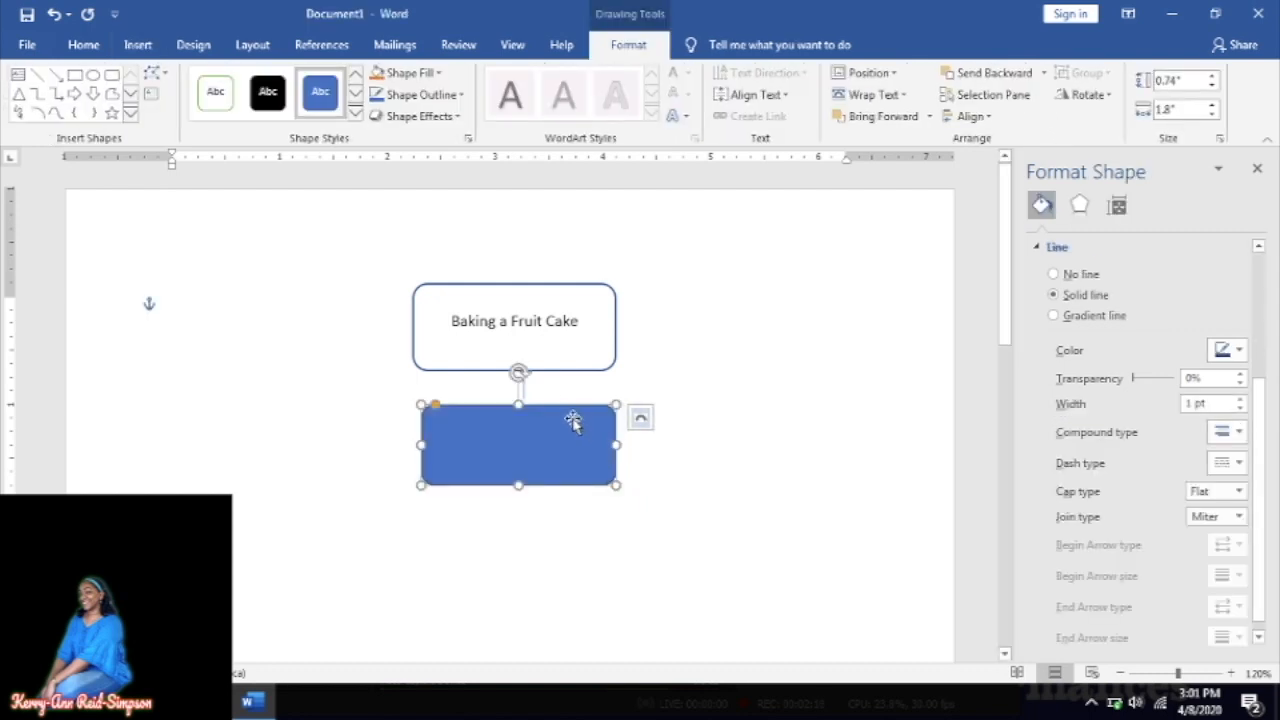
{"action": "left_click_drag", "start_coordinate": [557, 407], "coordinate": [556, 398]}
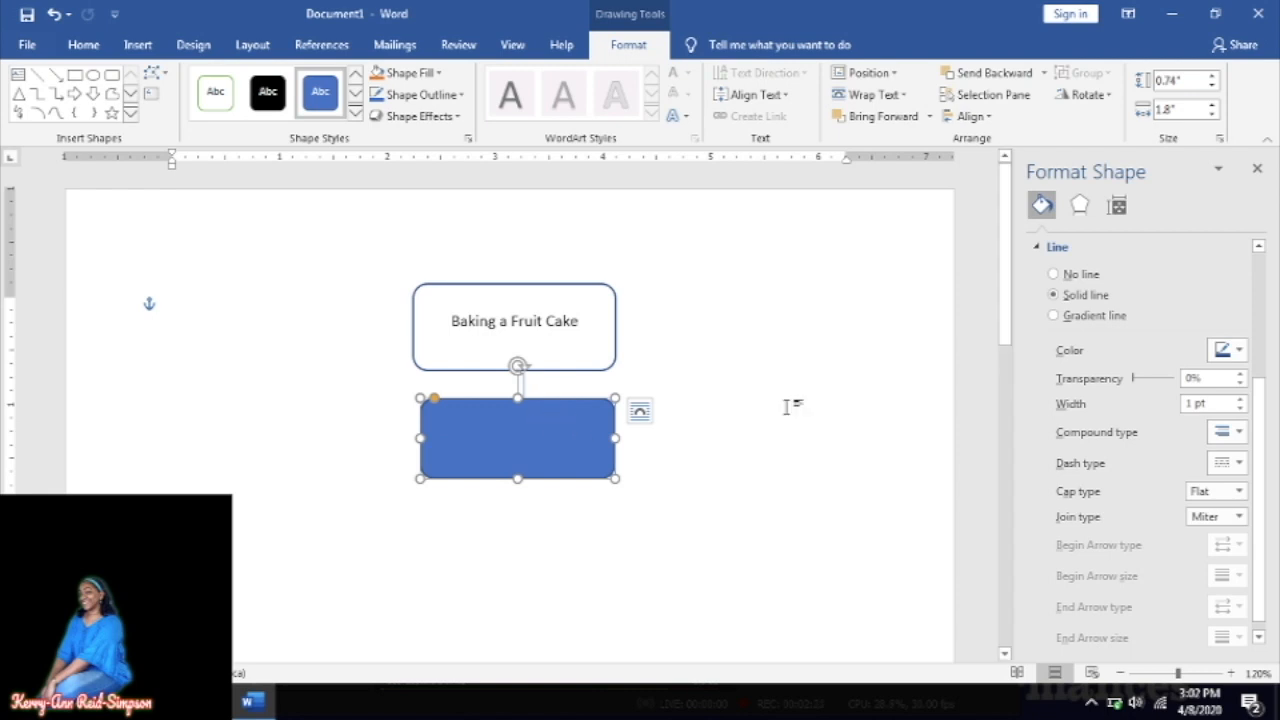
- Add the text "Gather Ingredients" inside the second rounded rectangle, following the handwritten sketch
{"action": "right_click", "coordinate": [567, 424]}
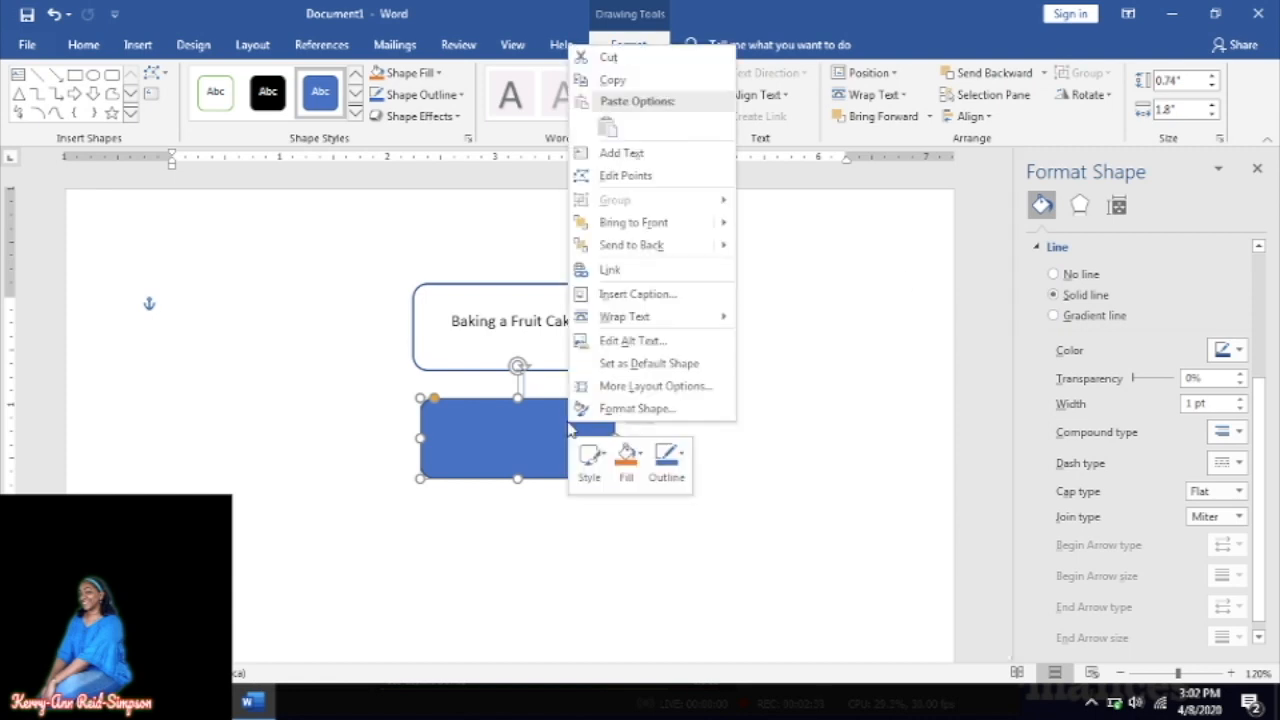
{"action": "left_click", "coordinate": [627, 156]}
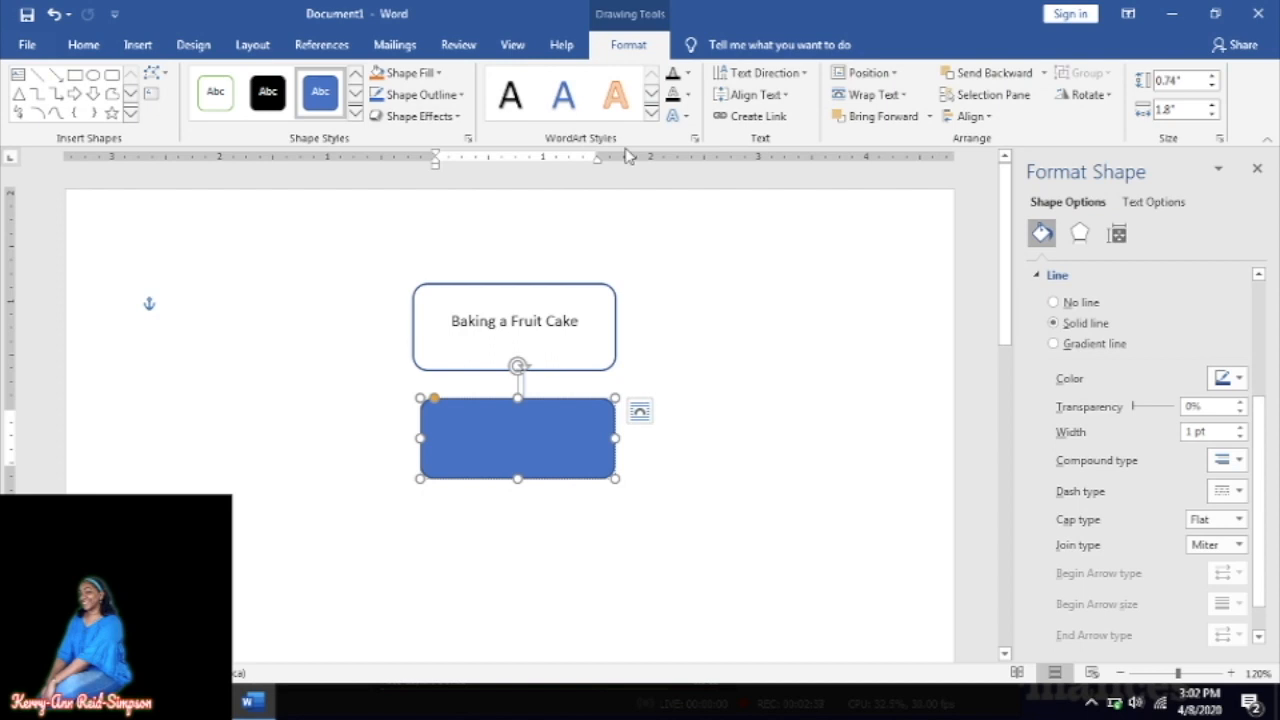
{"action": "key", "text": "alt+Tab"}
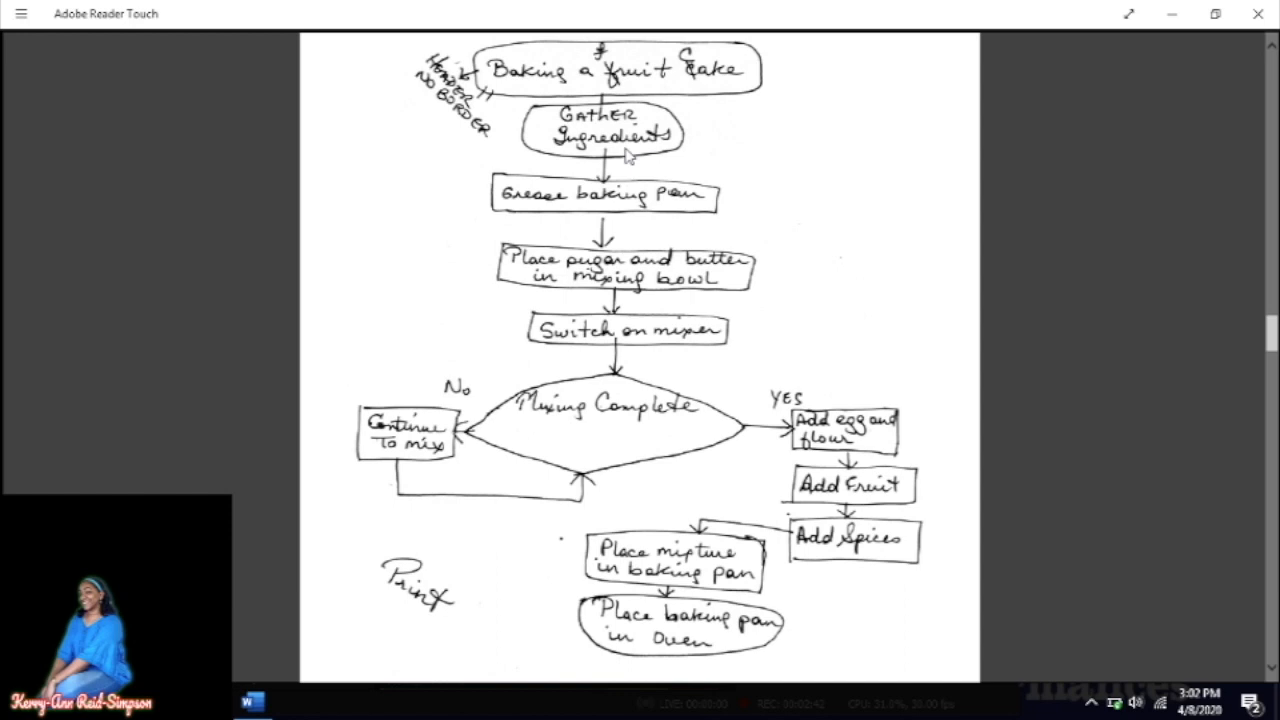
{"action": "key", "text": "alt+Tab"}
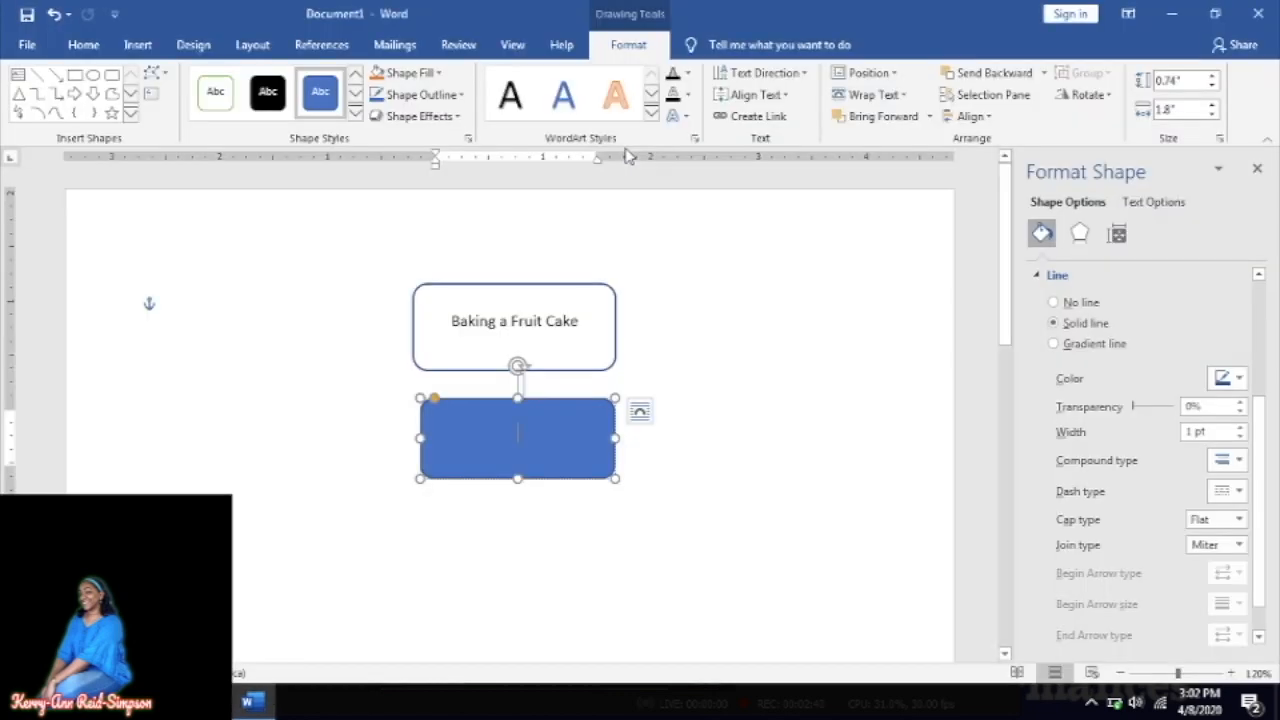
{"action": "type", "text": "Gather "}
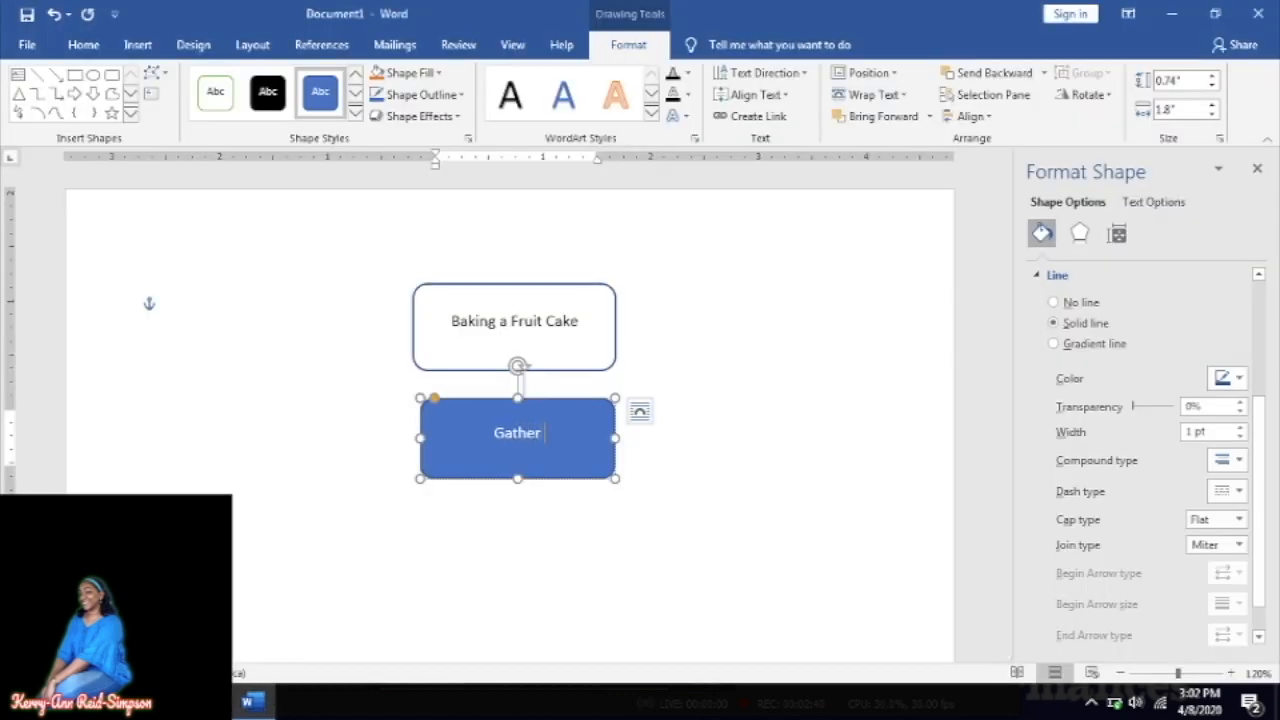
{"action": "type", "text": "Ingredients"}
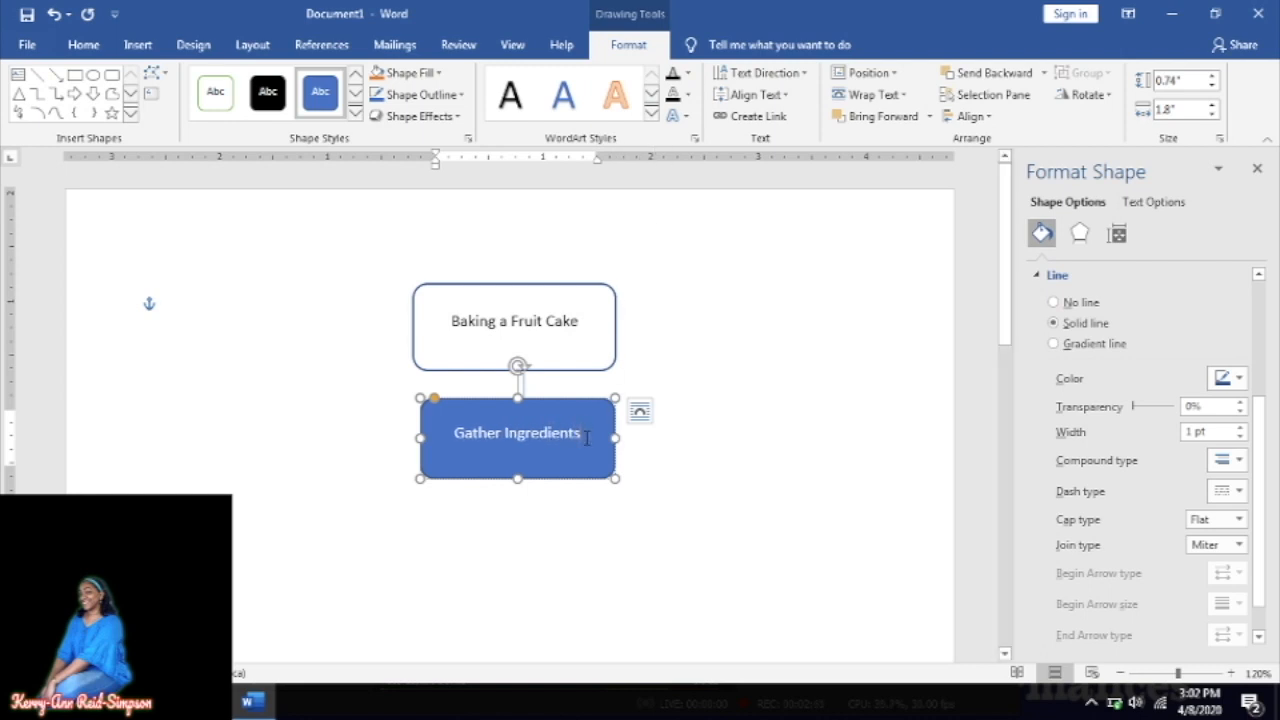
- Set the text fill color of "Gather Ingredients" to black
{"action": "left_click_drag", "start_coordinate": [557, 445], "coordinate": [433, 435]}
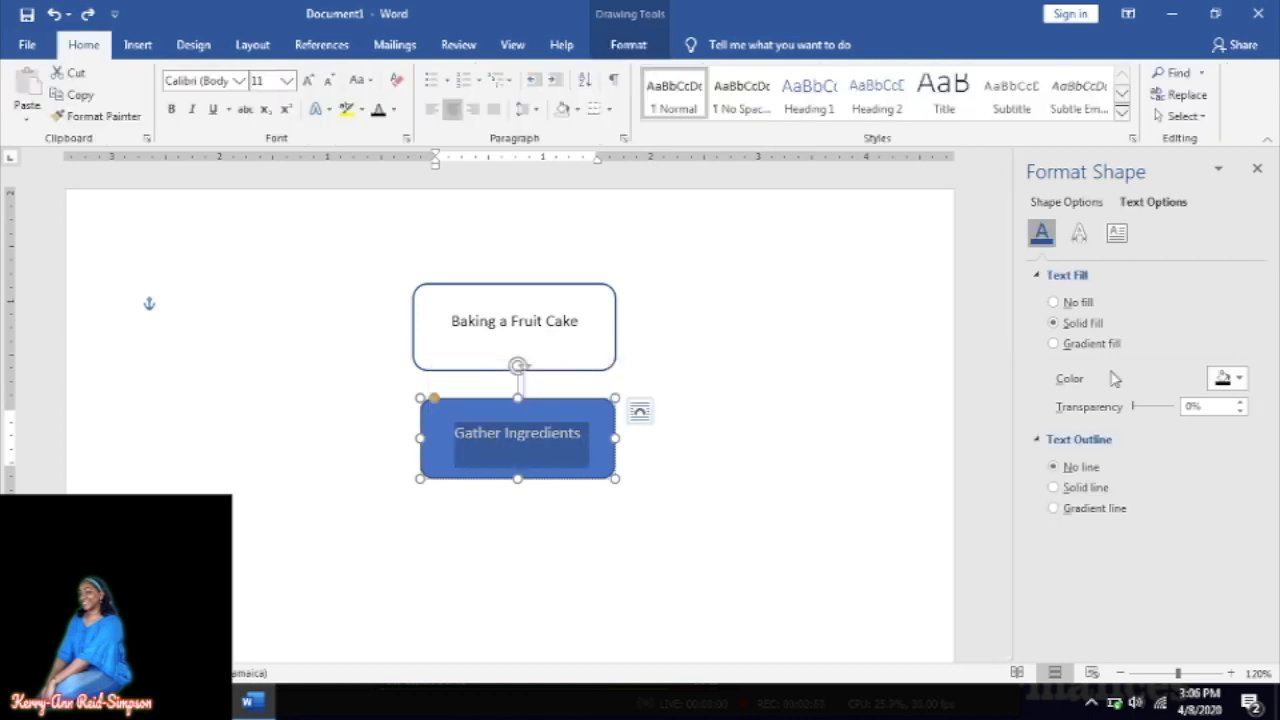
{"action": "left_click", "coordinate": [1233, 380]}
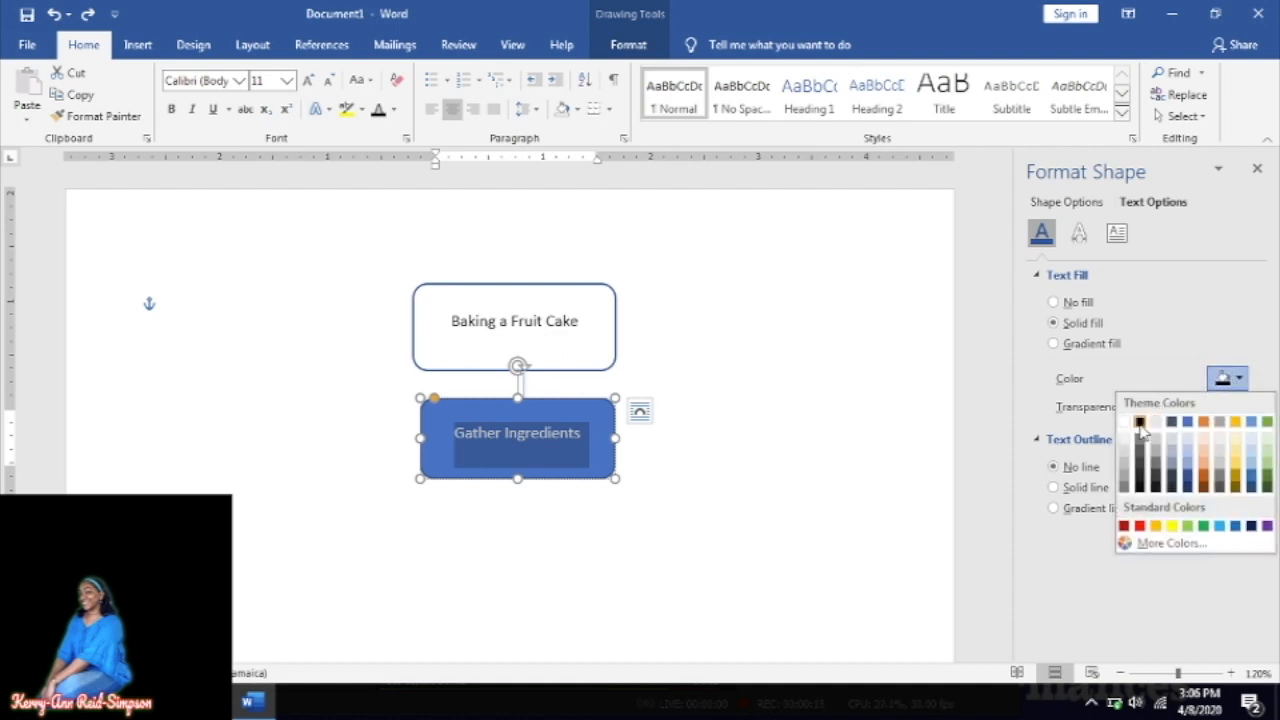
{"action": "left_click", "coordinate": [1140, 422]}
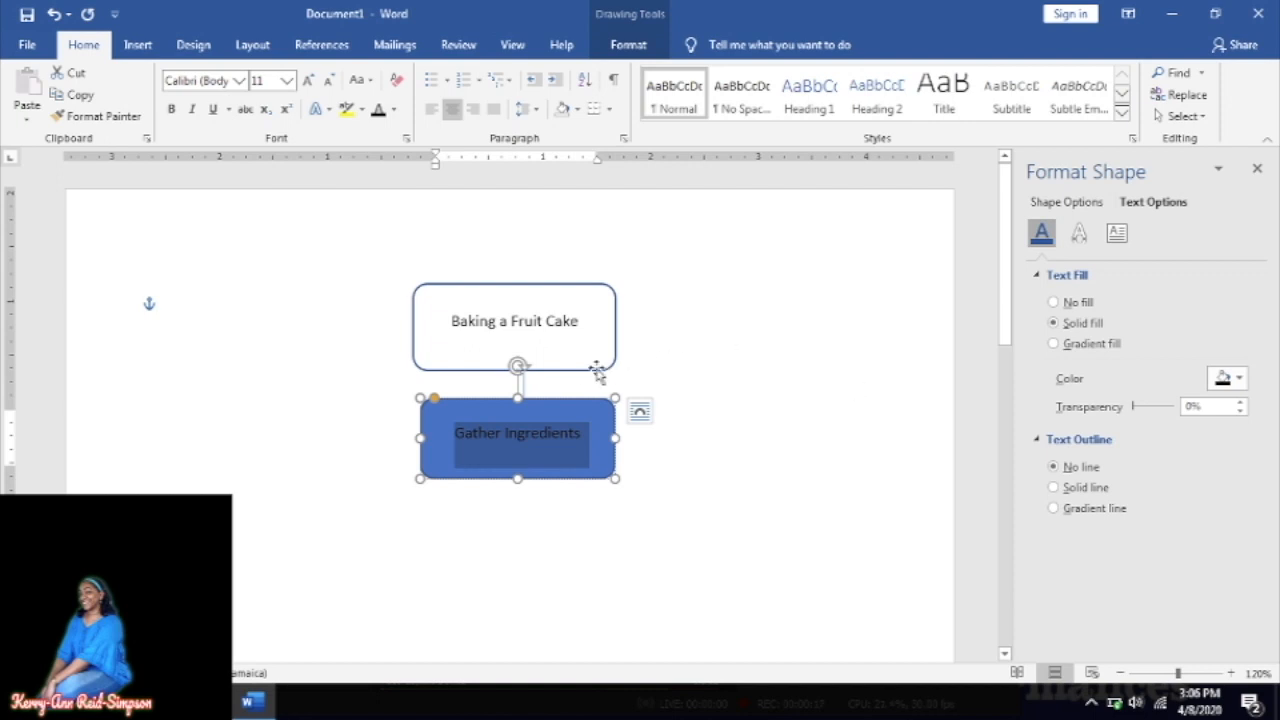
- Format the "Gather Ingredients" rounded rectangle with no fill
{"action": "right_click", "coordinate": [576, 402]}
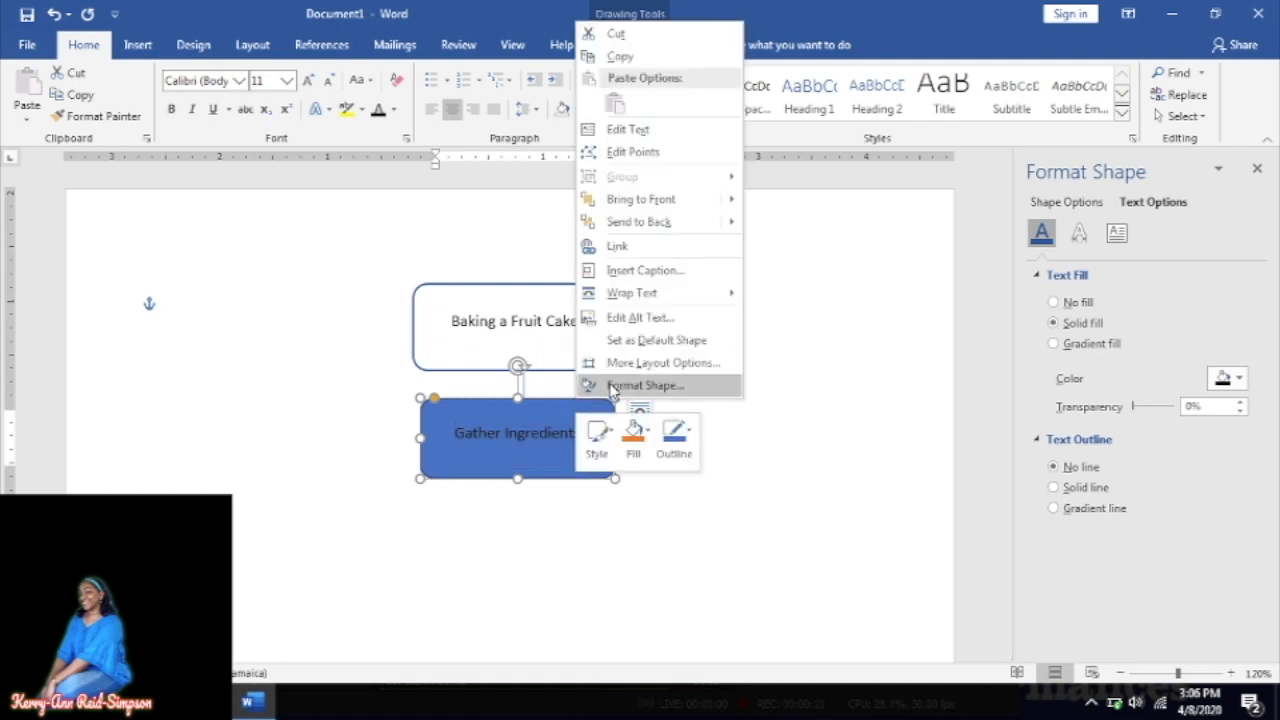
{"action": "left_click", "coordinate": [613, 388]}
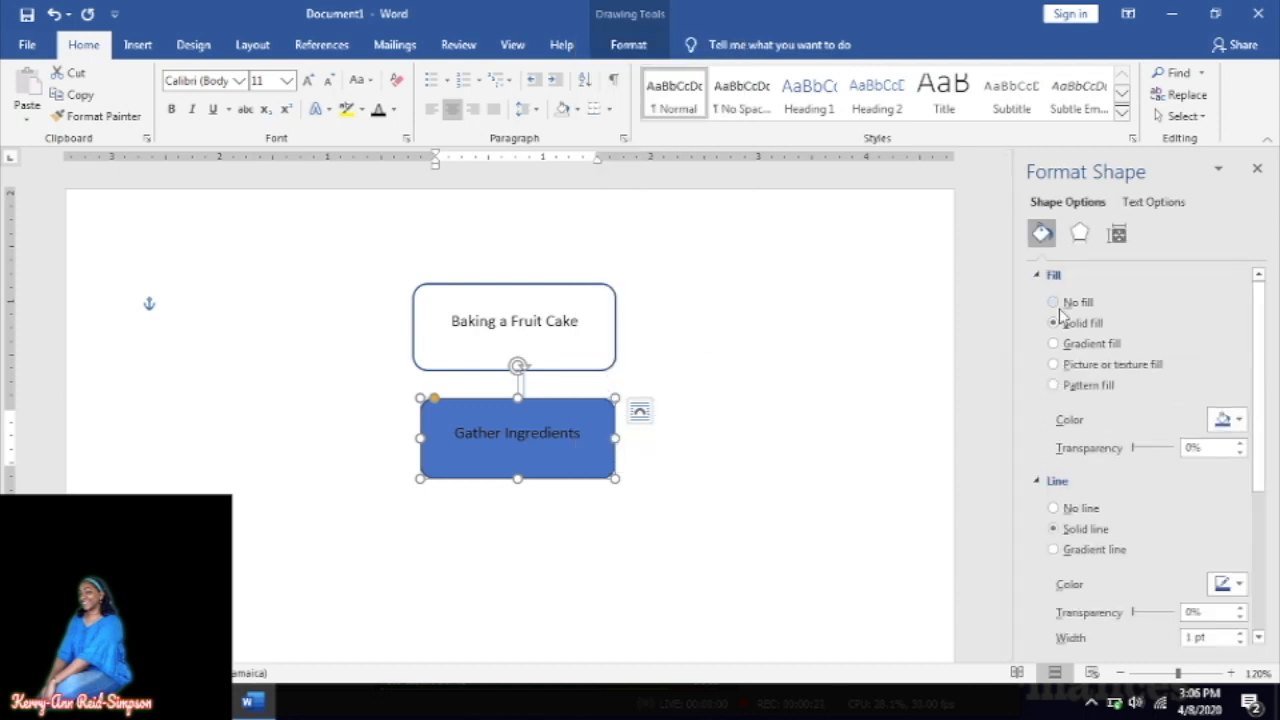
{"action": "left_click", "coordinate": [1055, 304]}
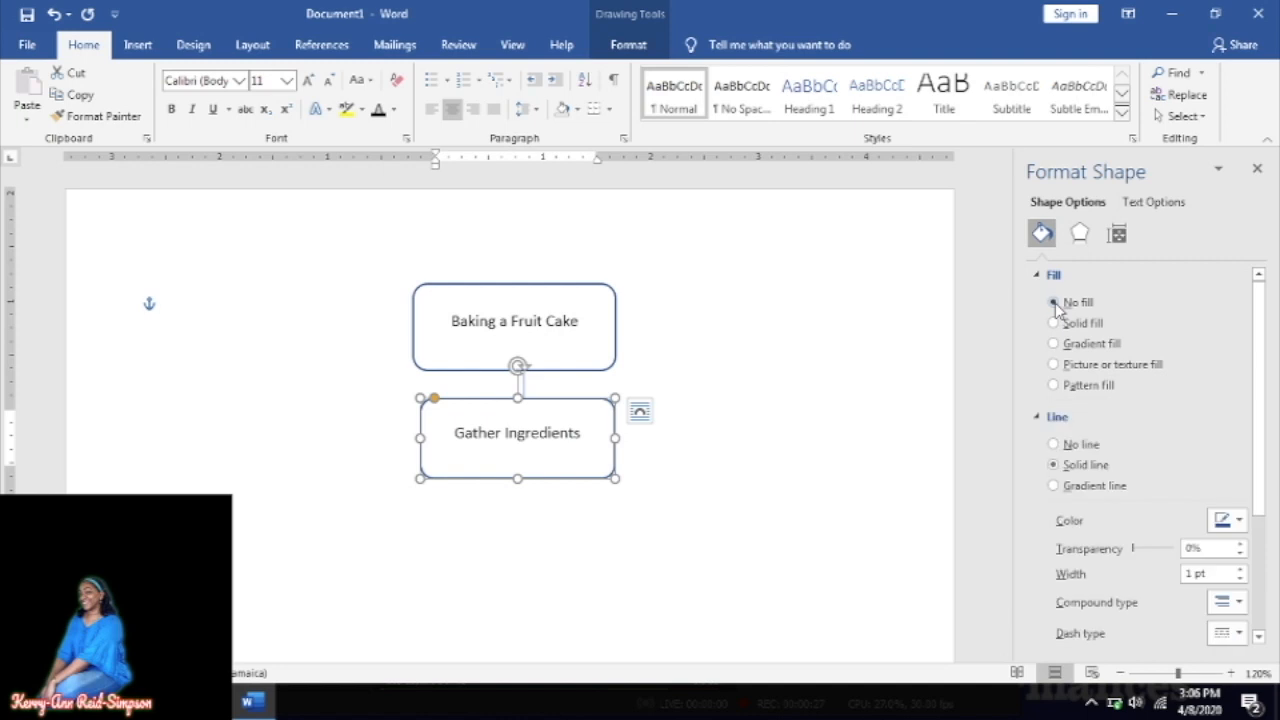
{"action": "left_click", "coordinate": [538, 505]}
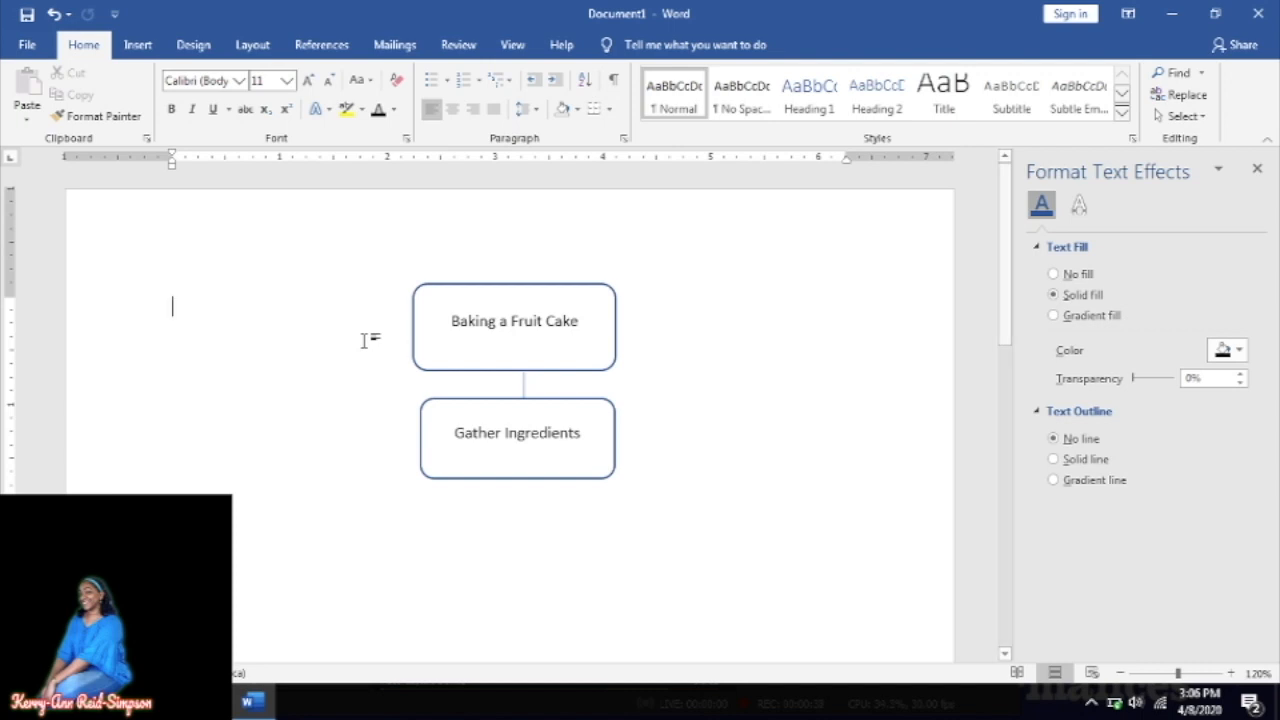
- Draw a vertical line arrow about 0.35" long pointing down from the bottom edge of the "Gather Ingredients" box
{"action": "left_click", "coordinate": [138, 47]}
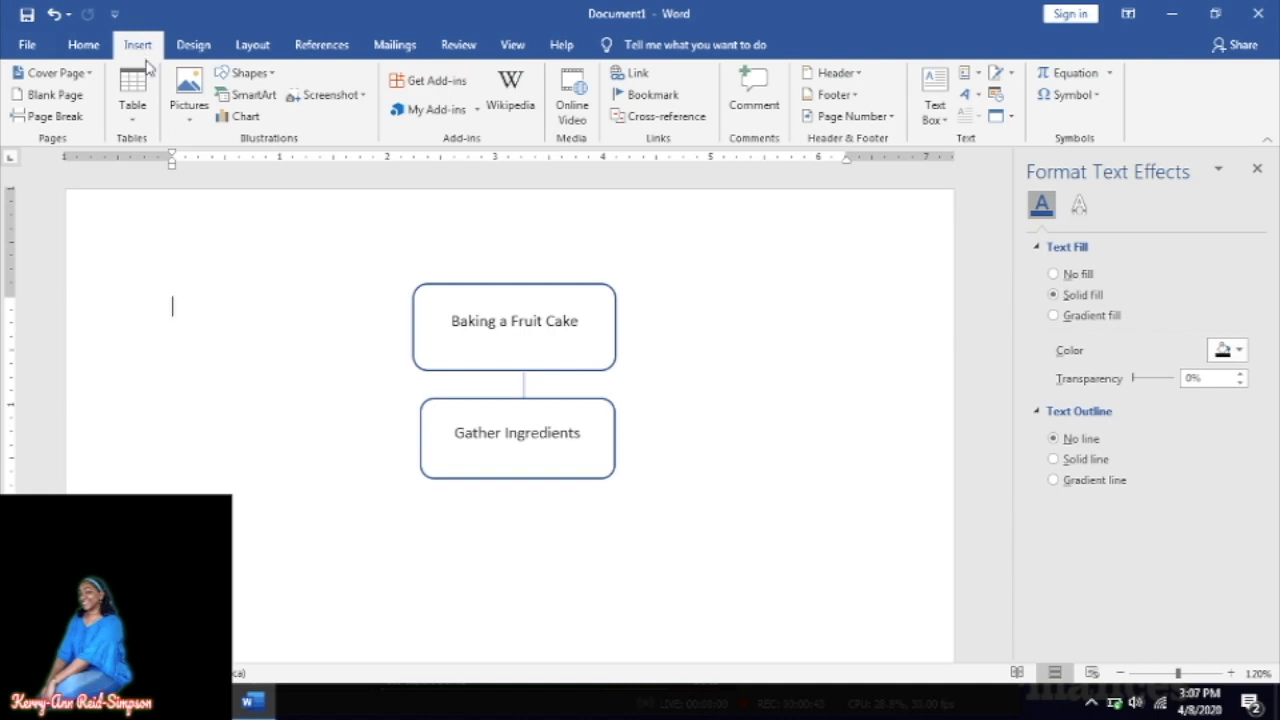
{"action": "left_click", "coordinate": [250, 74]}
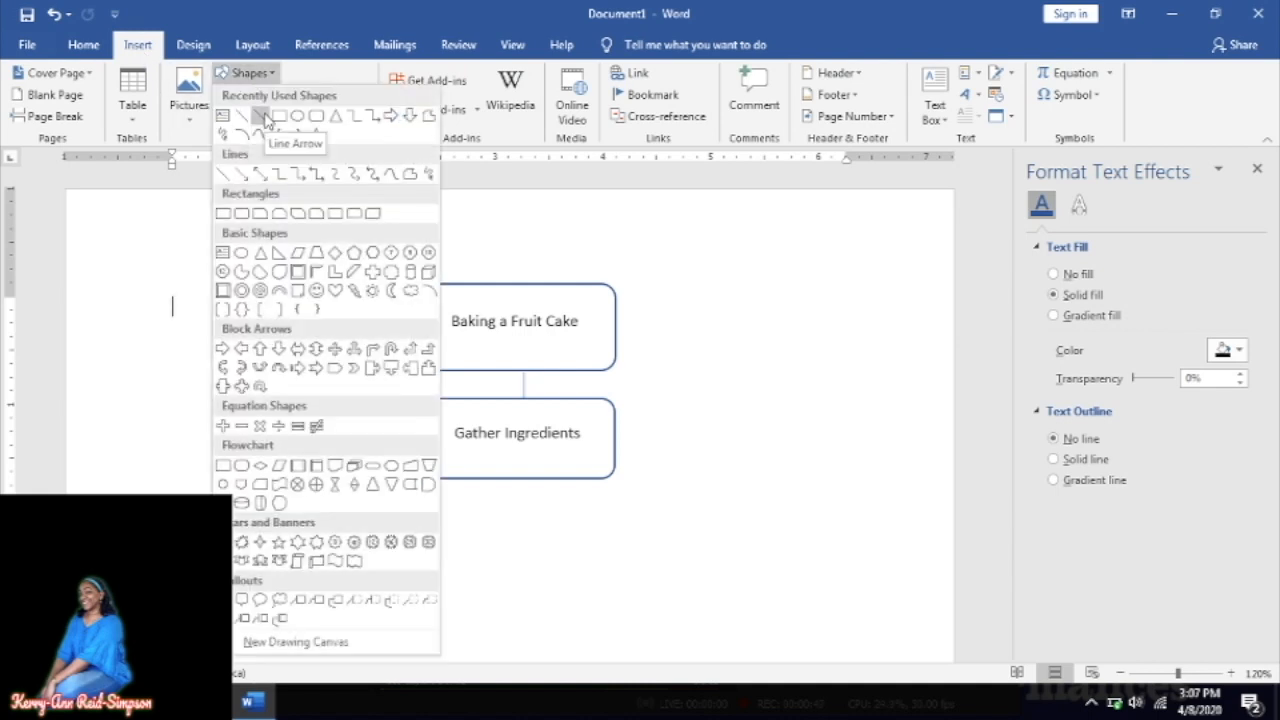
{"action": "left_click", "coordinate": [265, 118]}
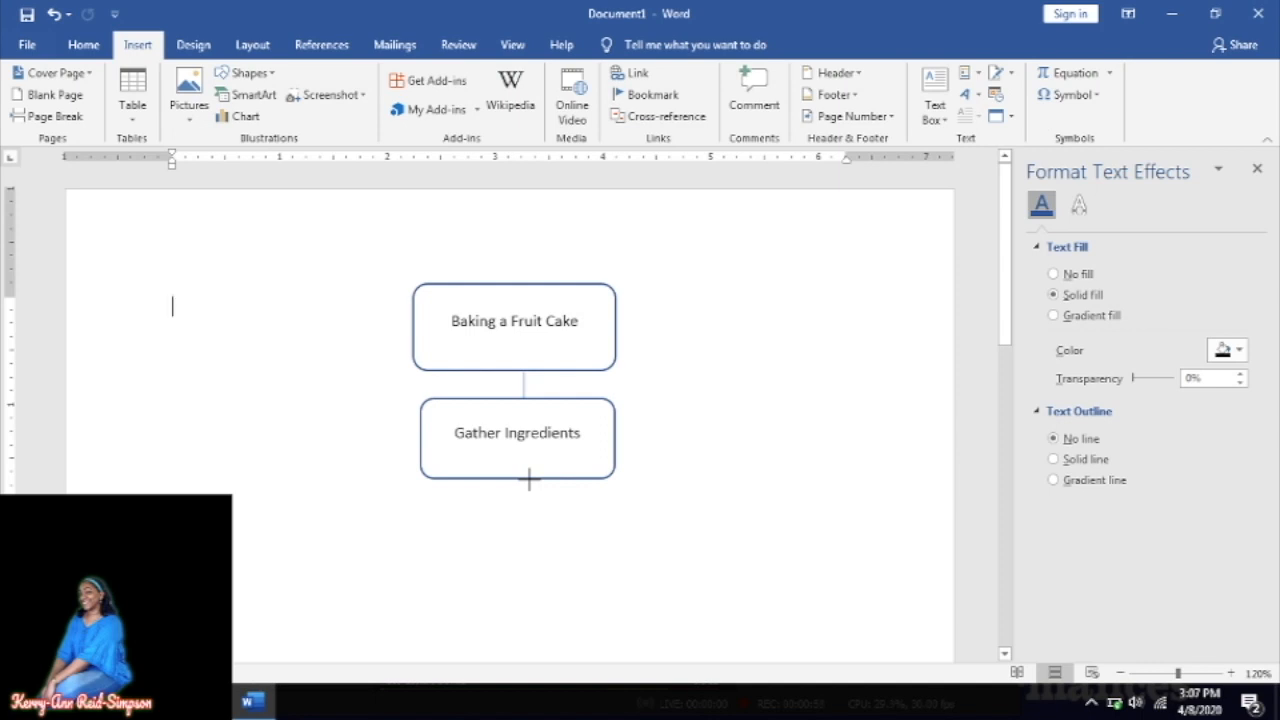
{"action": "left_click_drag", "start_coordinate": [529, 480], "coordinate": [530, 517]}
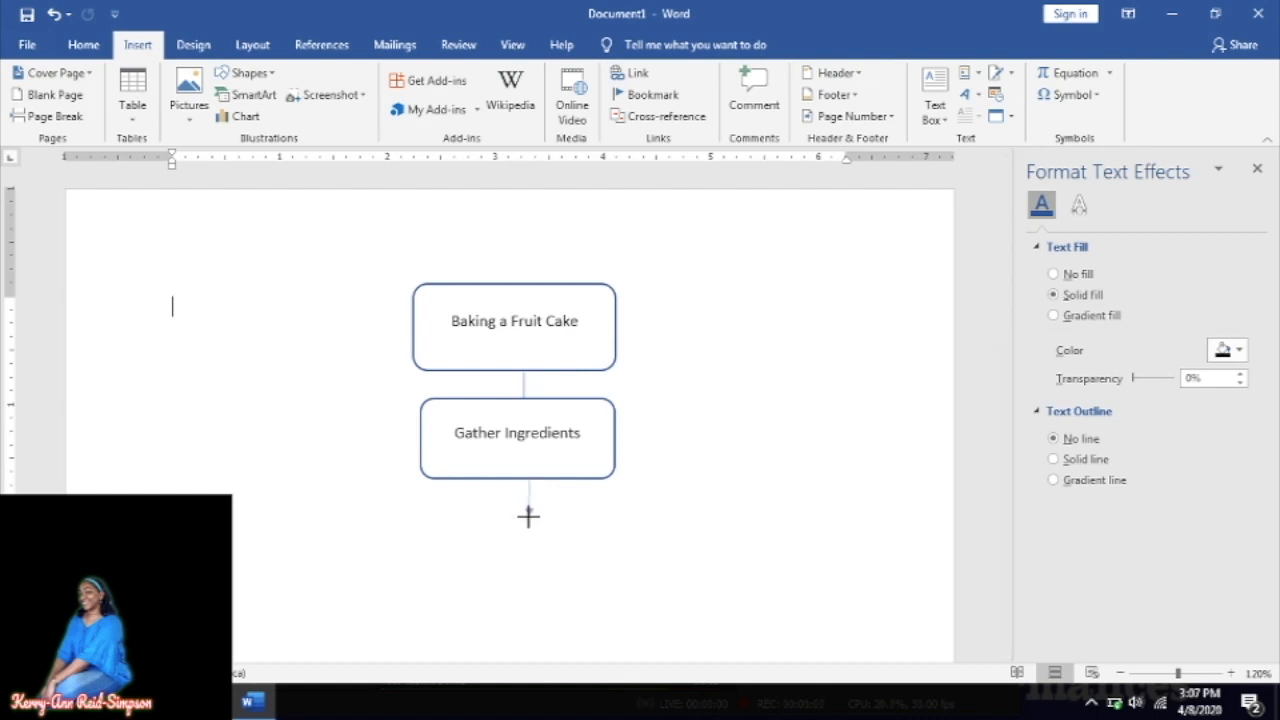
{"action": "left_click_drag", "start_coordinate": [530, 517], "coordinate": [530, 517]}
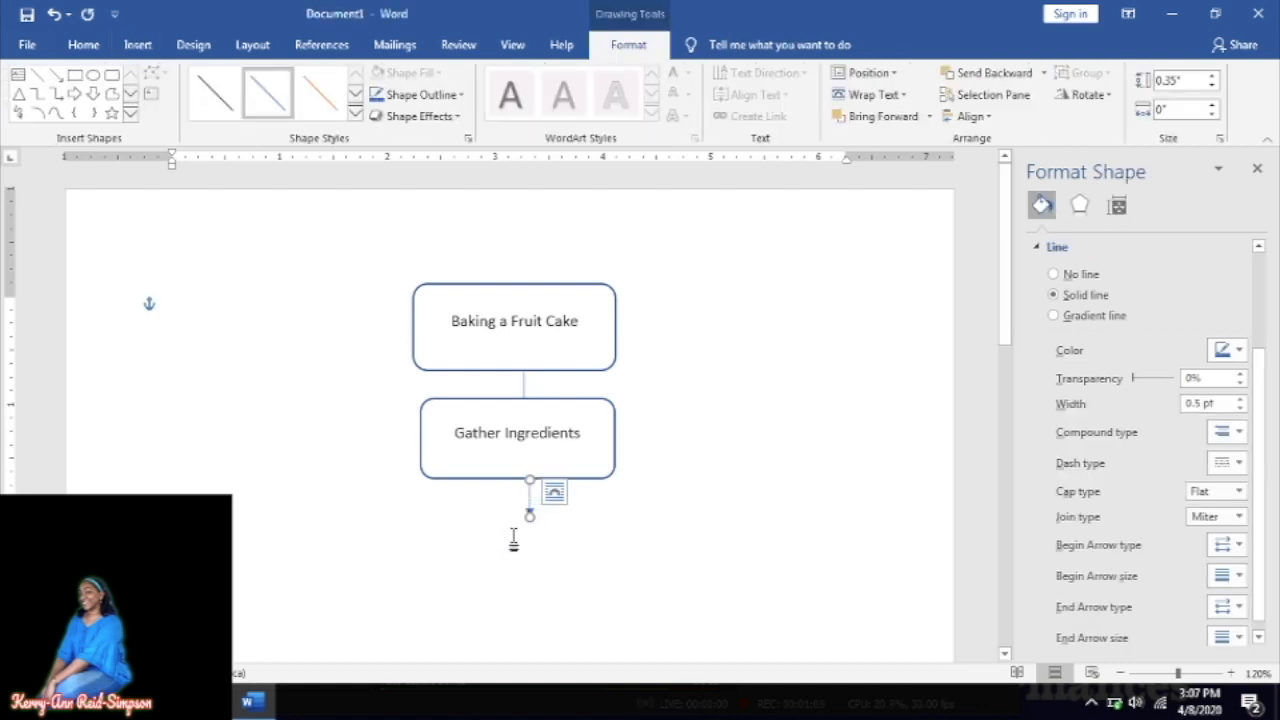
{"action": "left_click", "coordinate": [223, 314]}
- Draw a rectangle about 0.9" high and 2.64" wide directly below the arrow tip
{"action": "left_click", "coordinate": [137, 45]}
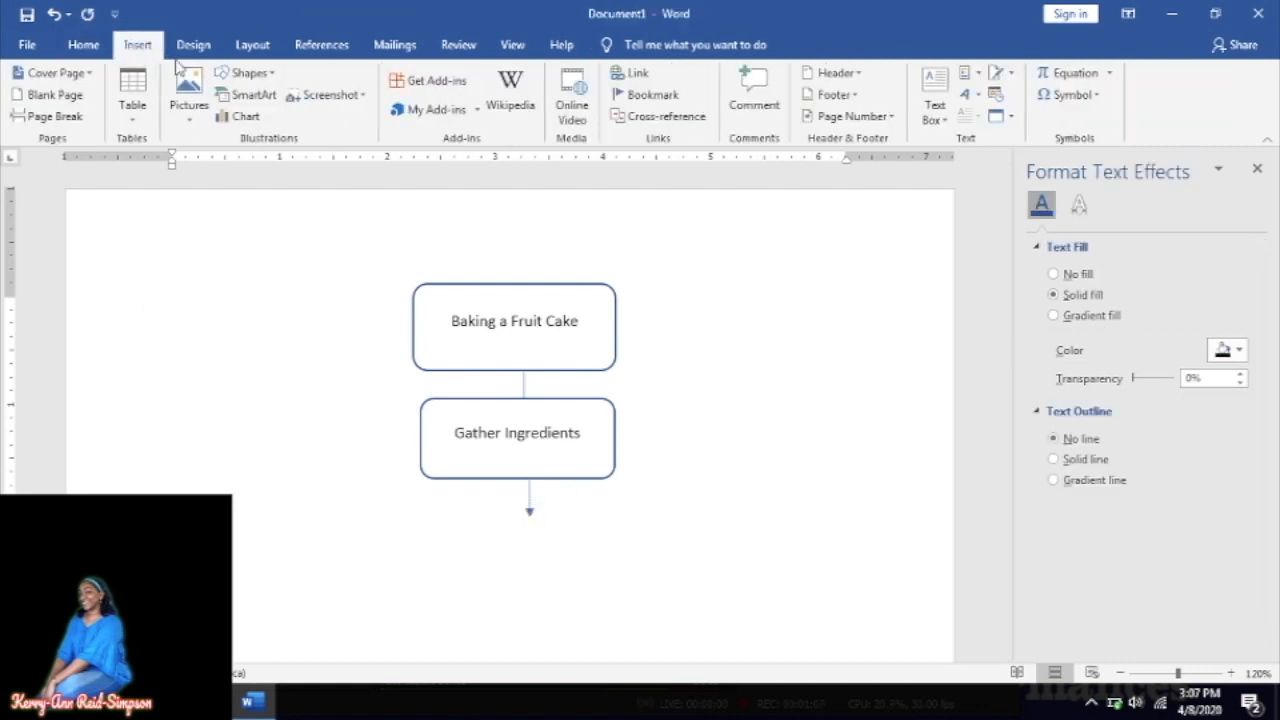
{"action": "left_click", "coordinate": [250, 74]}
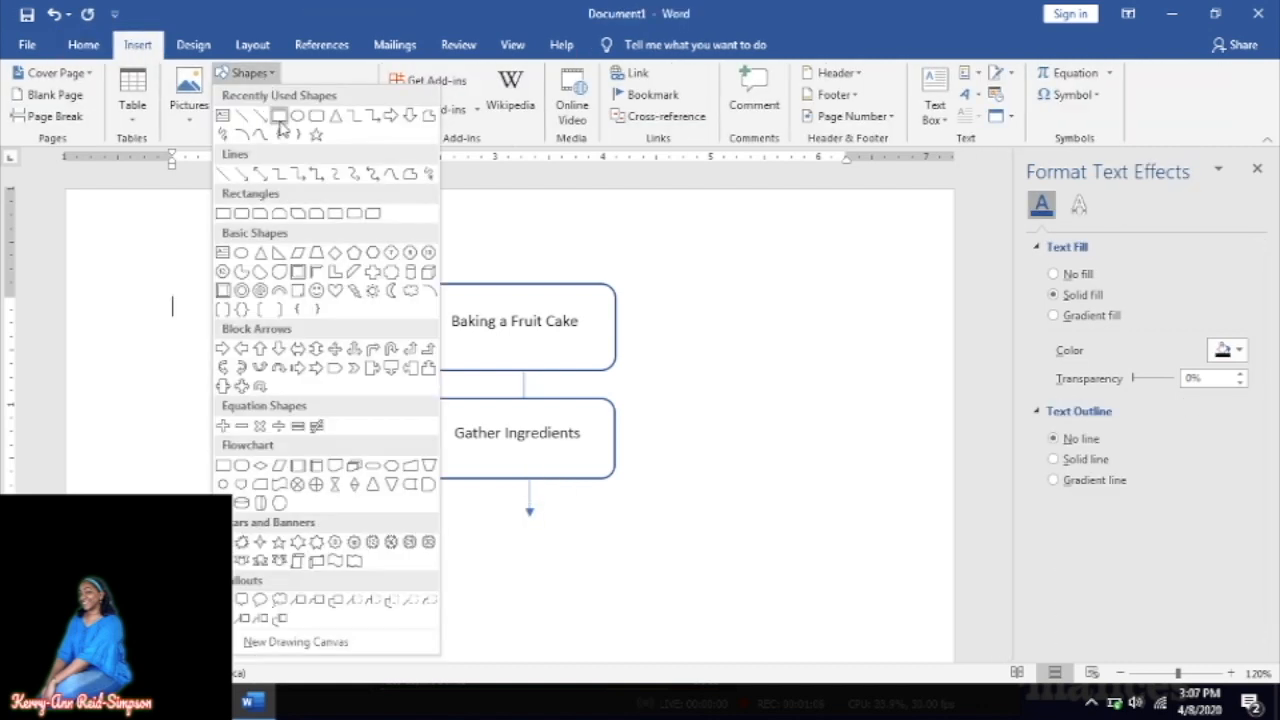
{"action": "left_click", "coordinate": [279, 116]}
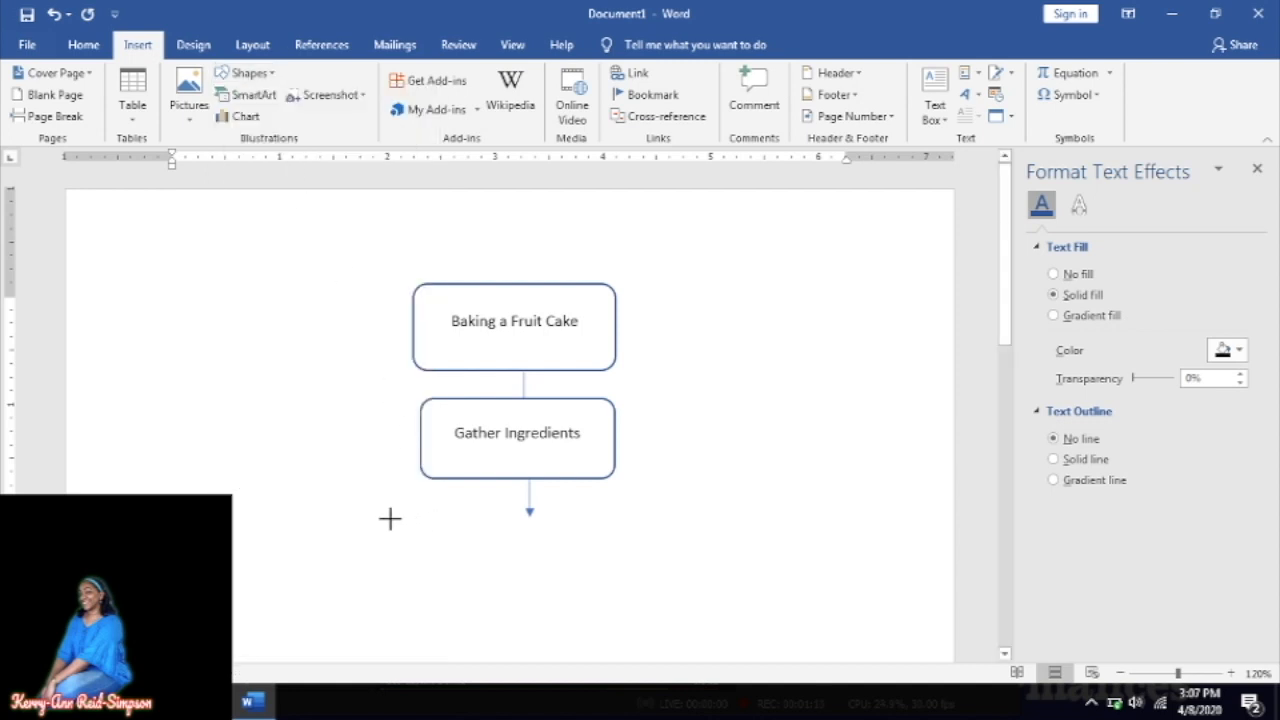
{"action": "mouse_move", "coordinate": [390, 518]}
{"action": "left_mouse_down"}
{"action": "mouse_move", "coordinate": [634, 566]}
{"action": "mouse_move", "coordinate": [714, 596]}
{"action": "mouse_move", "coordinate": [674, 617]}
{"action": "left_mouse_up"}
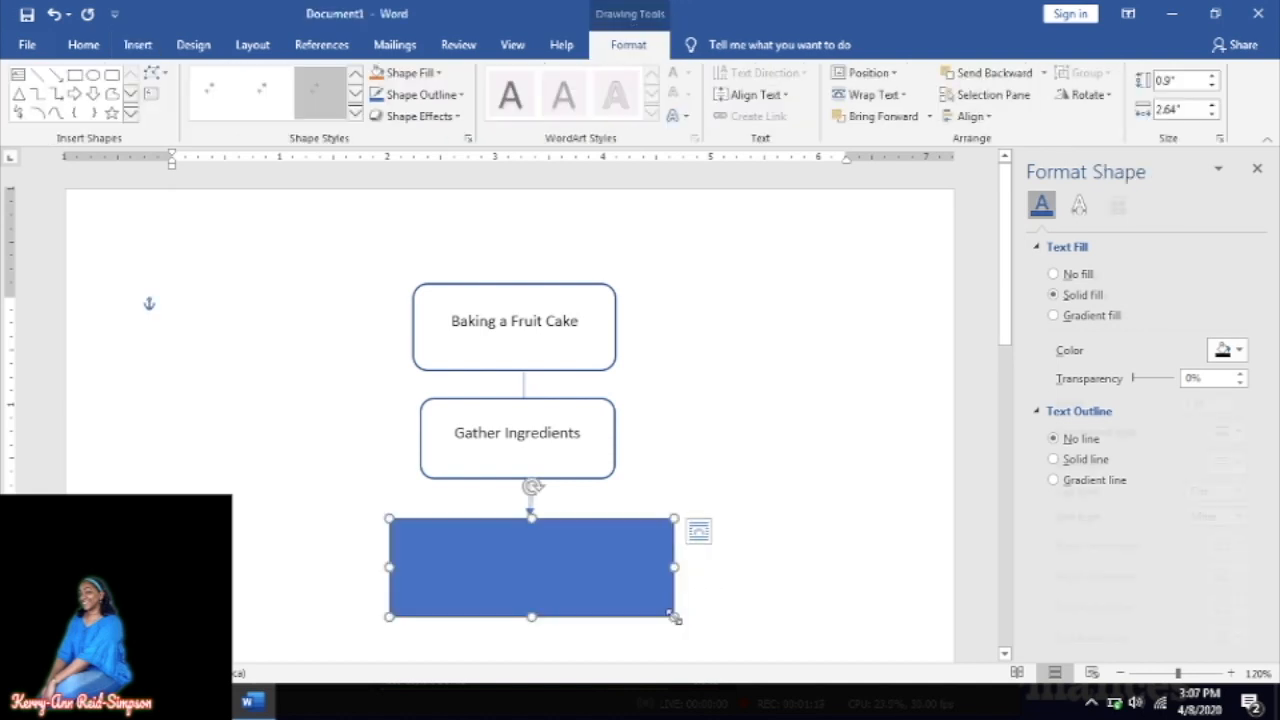
- Add the text "Grease baking pan" to the blue rectangle below the "Gather Ingredients" box
{"action": "right_click", "coordinate": [605, 588]}
{"action": "left_click", "coordinate": [659, 315]}
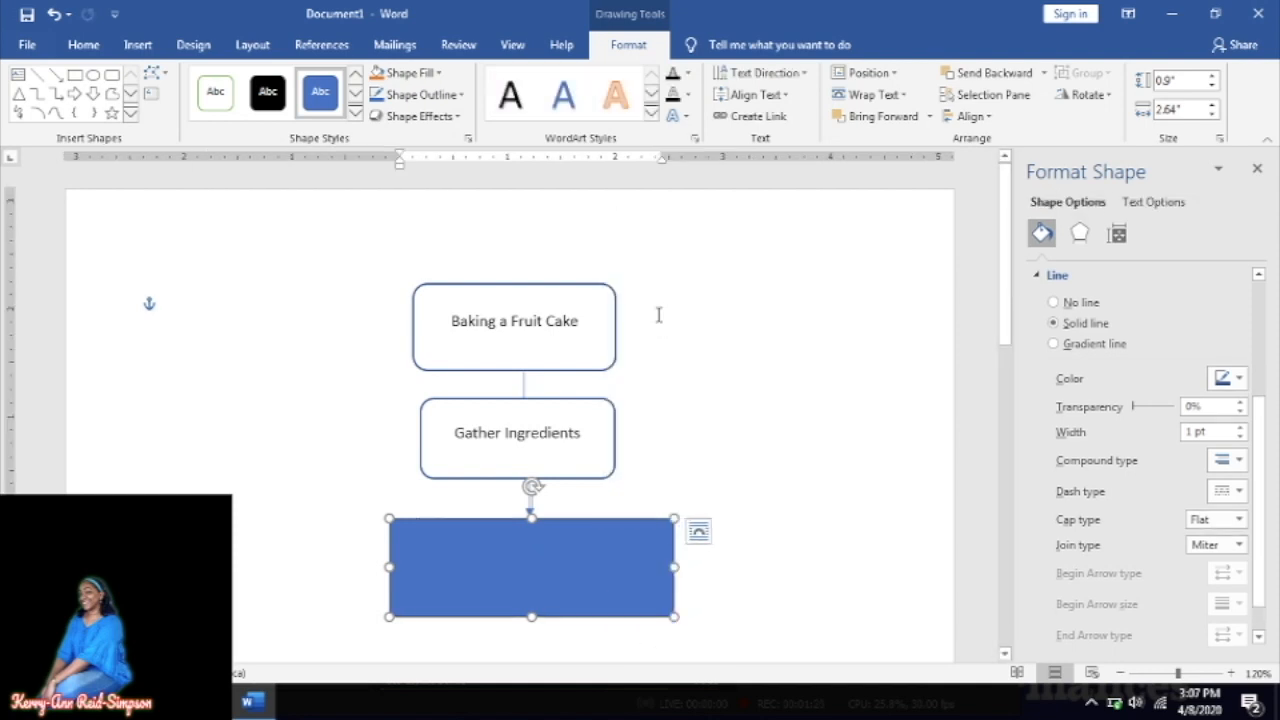
{"action": "type", "text": "Grease"}
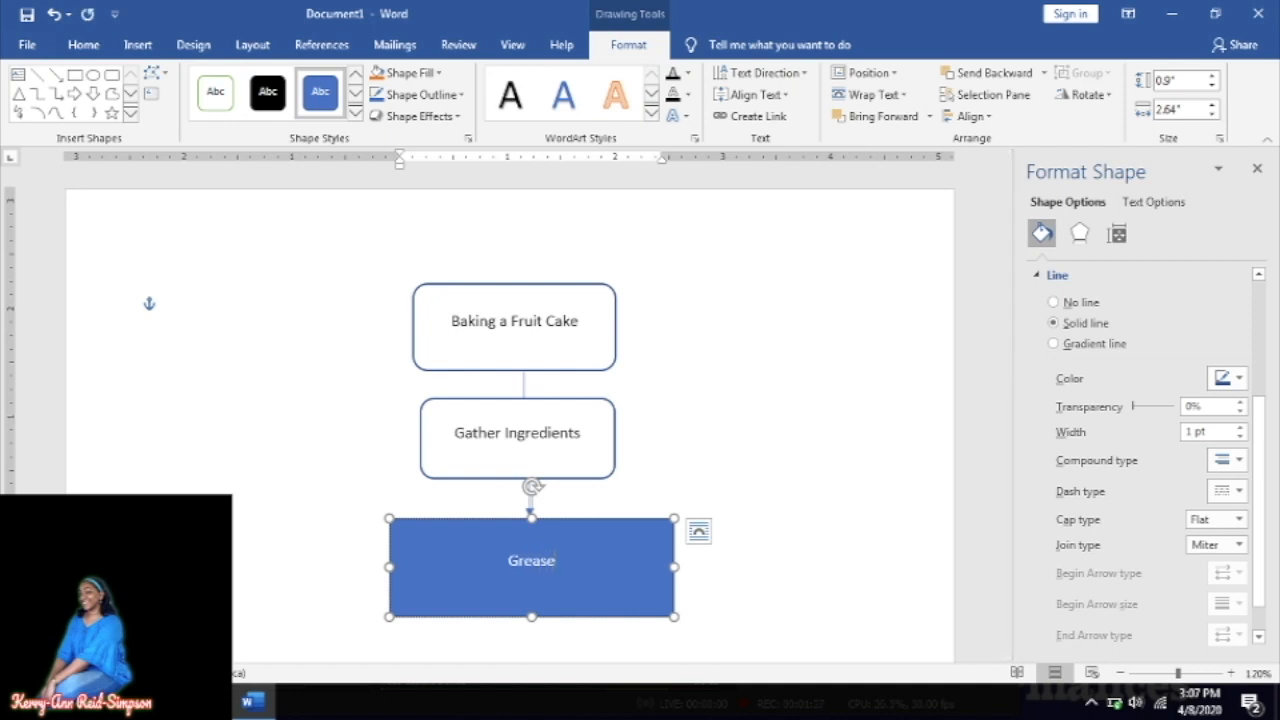
{"action": "type", "text": " baking pan"}
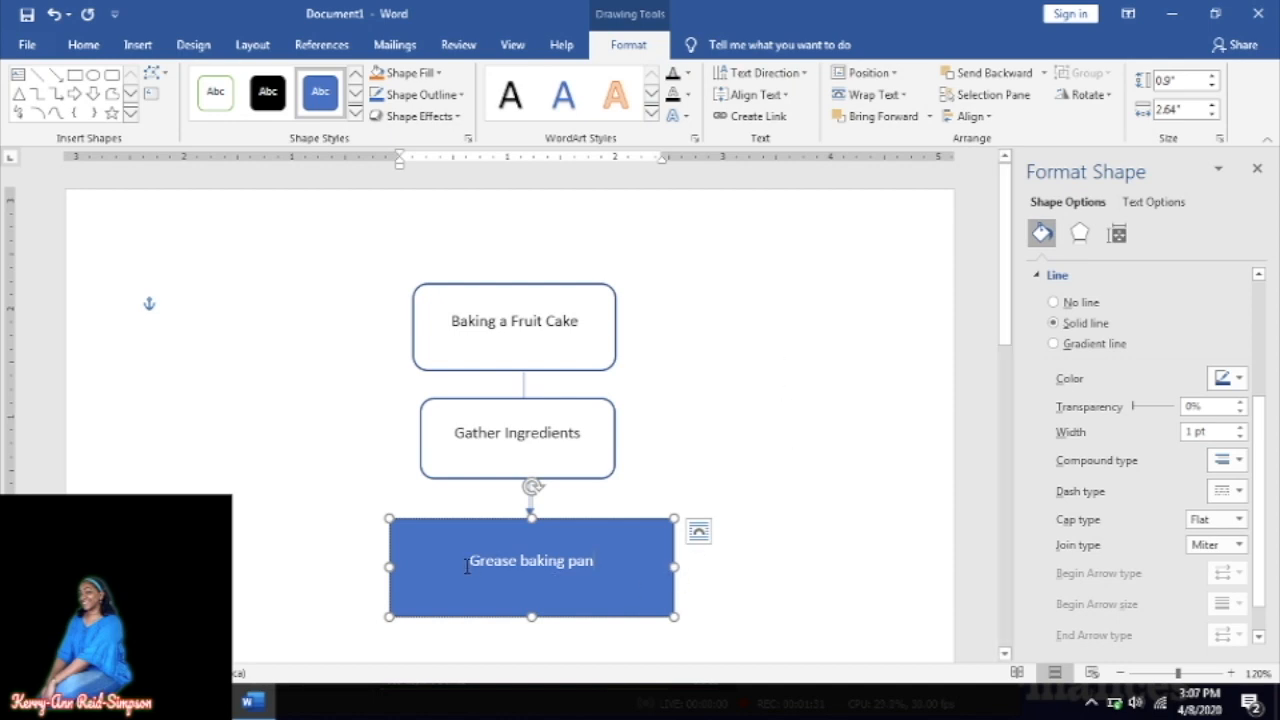
- Set the text fill color of "Grease baking pan" to black
{"action": "left_click_drag", "start_coordinate": [466, 566], "coordinate": [620, 566]}
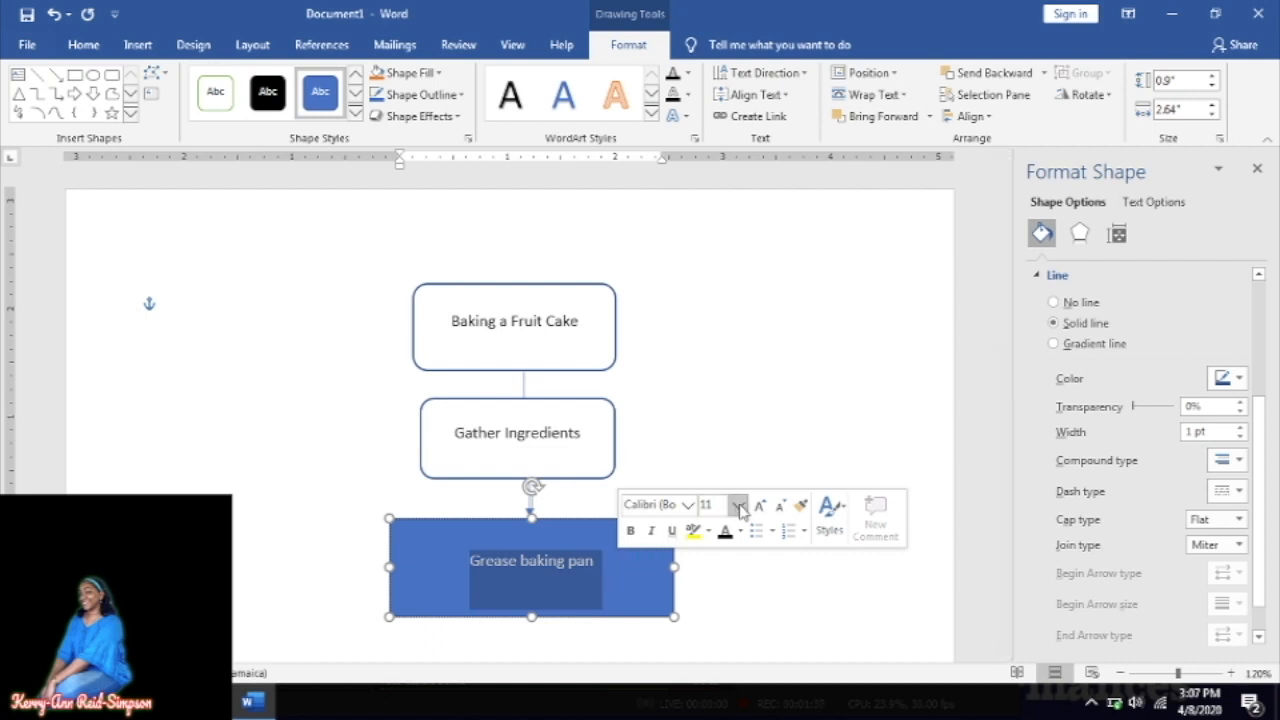
{"action": "left_click", "coordinate": [1146, 202]}
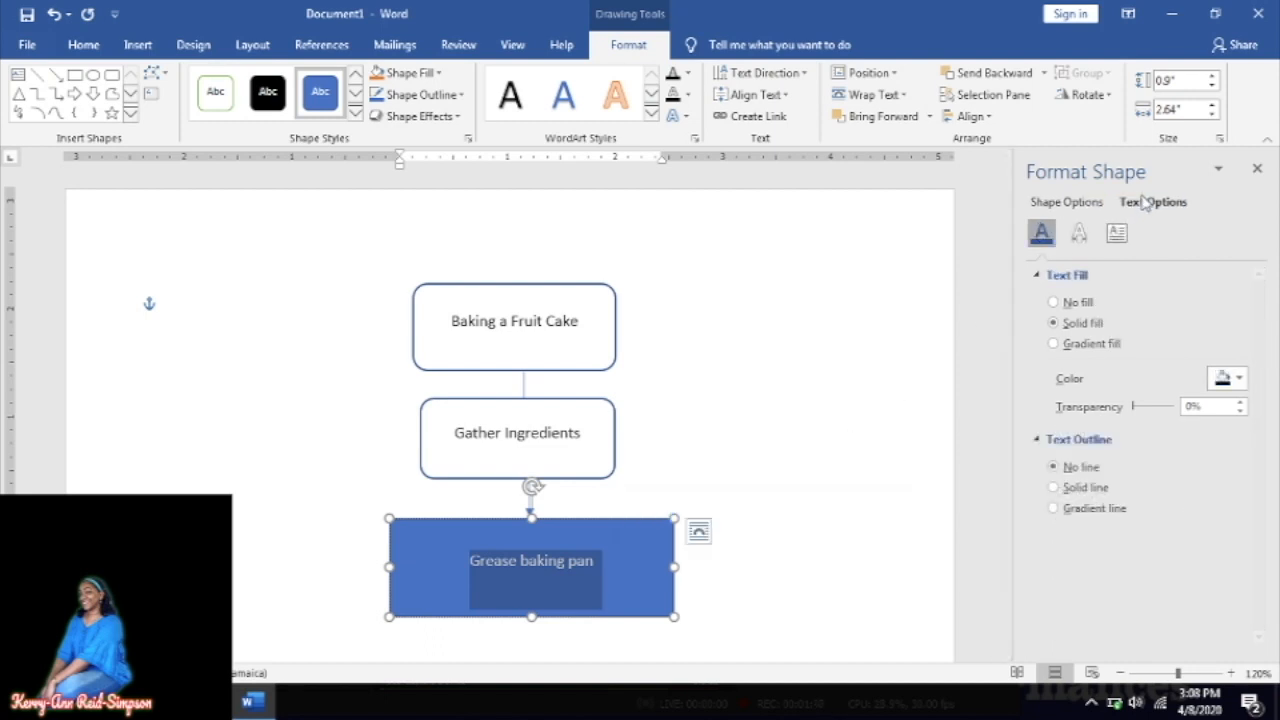
{"action": "left_click", "coordinate": [1228, 379]}
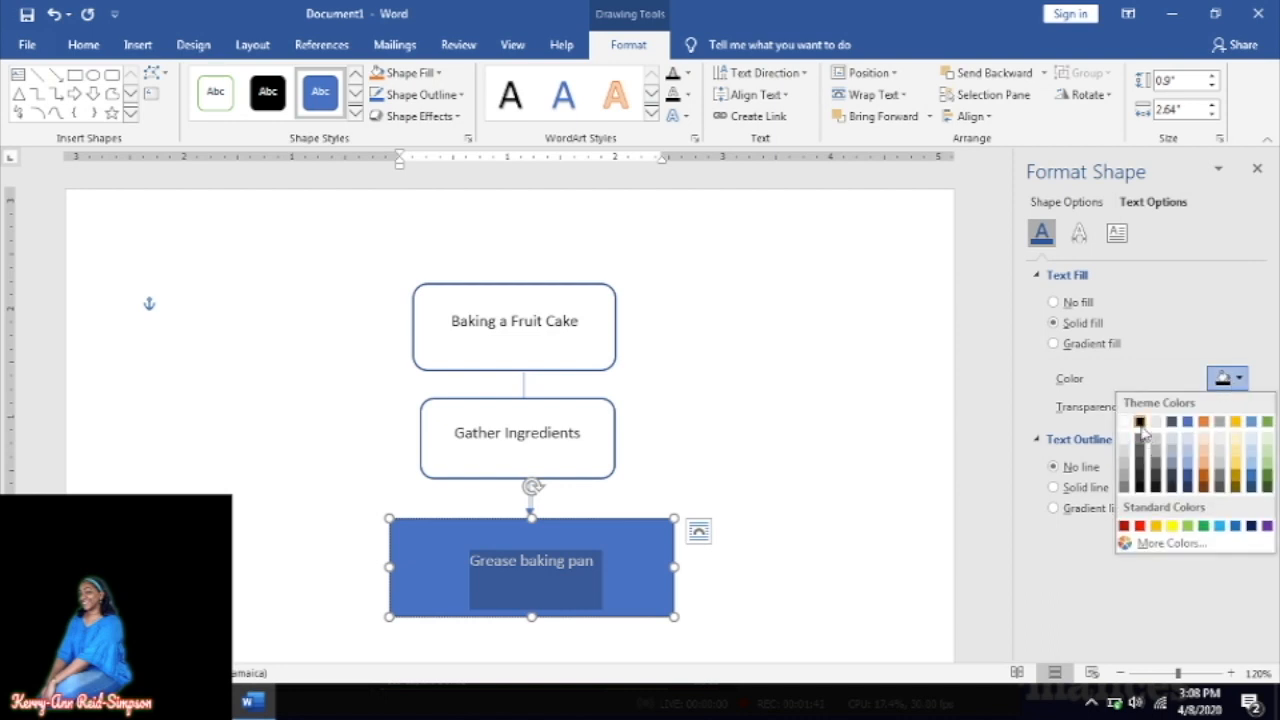
{"action": "left_click", "coordinate": [1140, 438]}
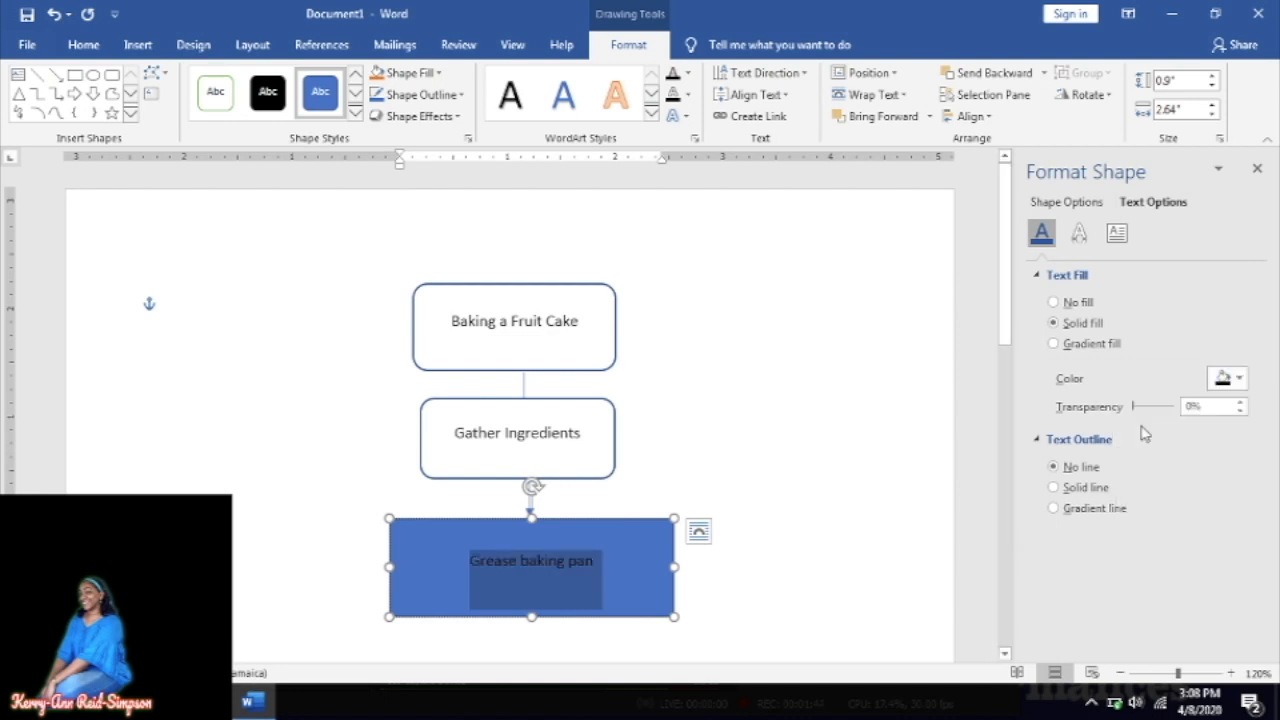
- Format the "Grease baking pan" rectangle with no fill
{"action": "right_click", "coordinate": [626, 522]}
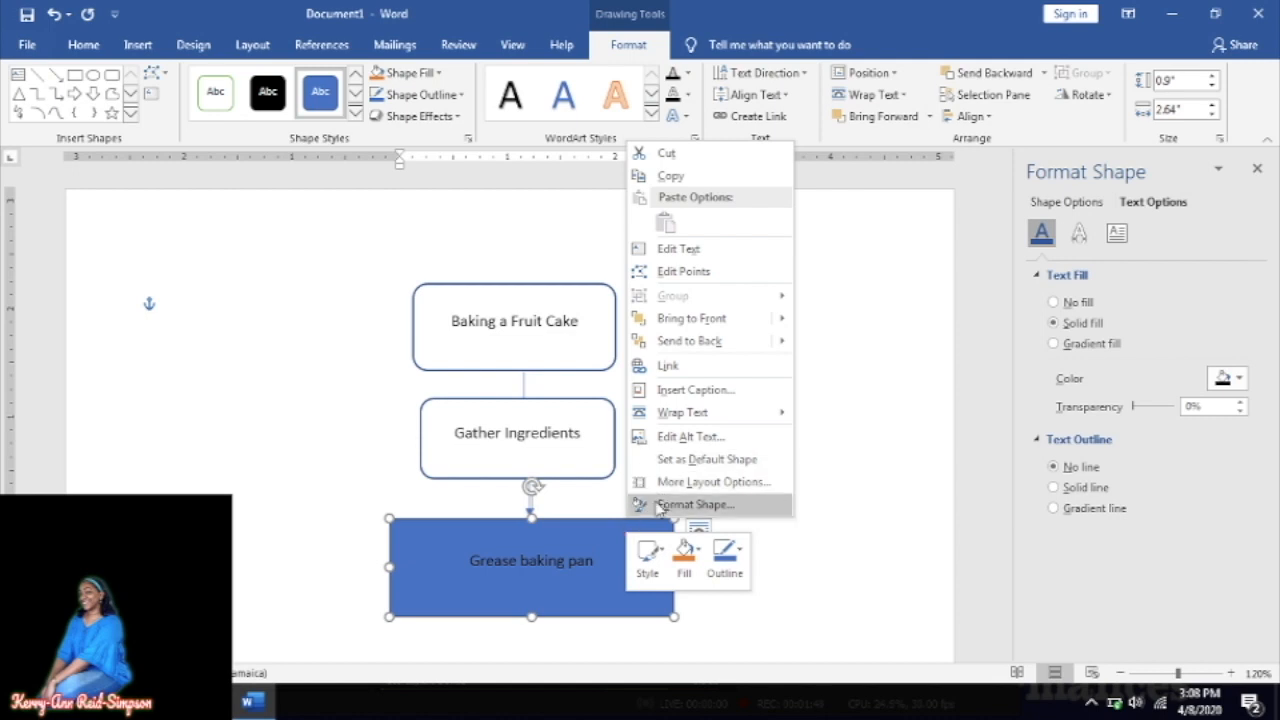
{"action": "left_click", "coordinate": [690, 504]}
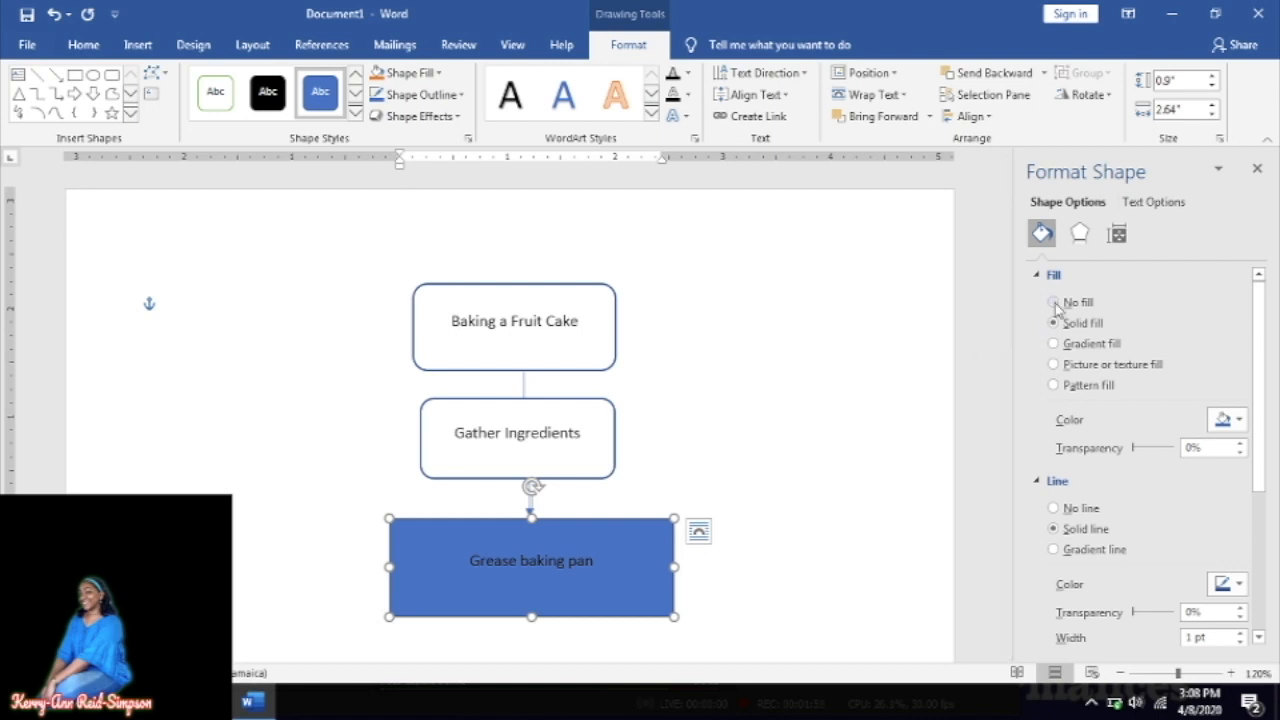
{"action": "left_click", "coordinate": [1054, 303]}
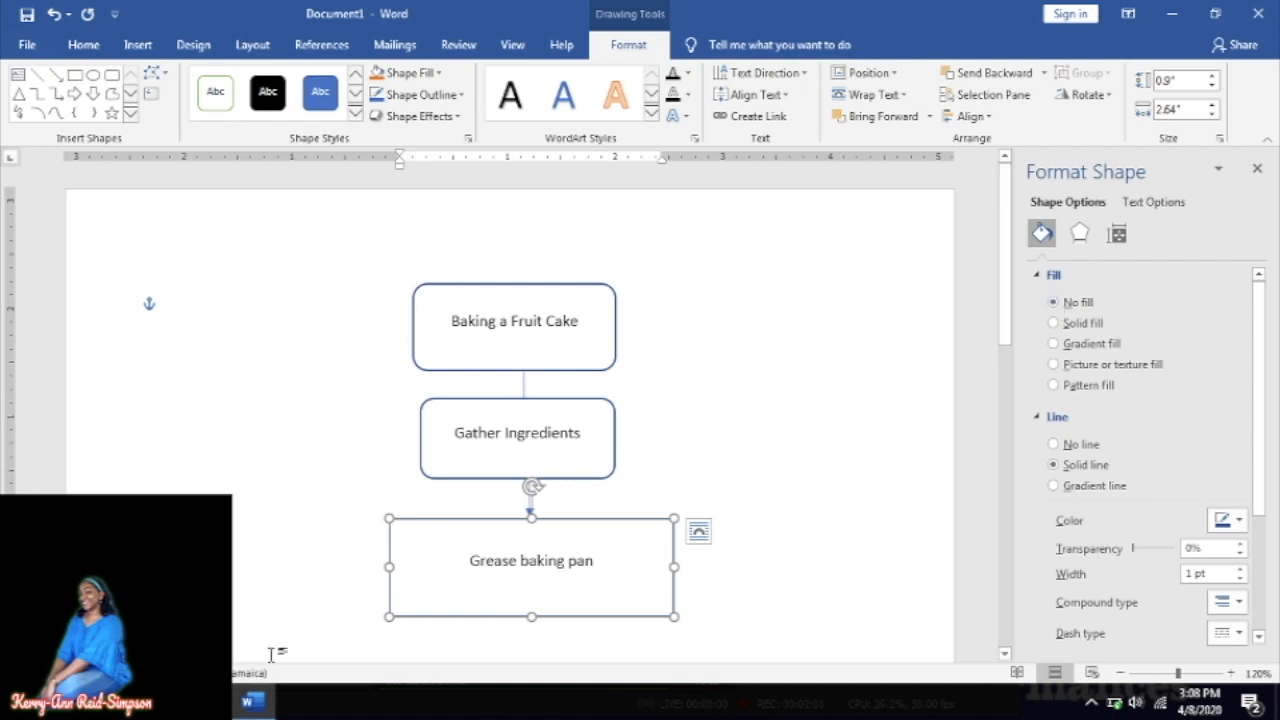
- Check the handwritten flowchart in Adobe Reader Touch, and in Word draw a line arrow about 0.4" long down from the "Grease baking pan" box
{"action": "key", "text": "alt+Tab"}
{"action": "key", "text": "alt+Tab"}
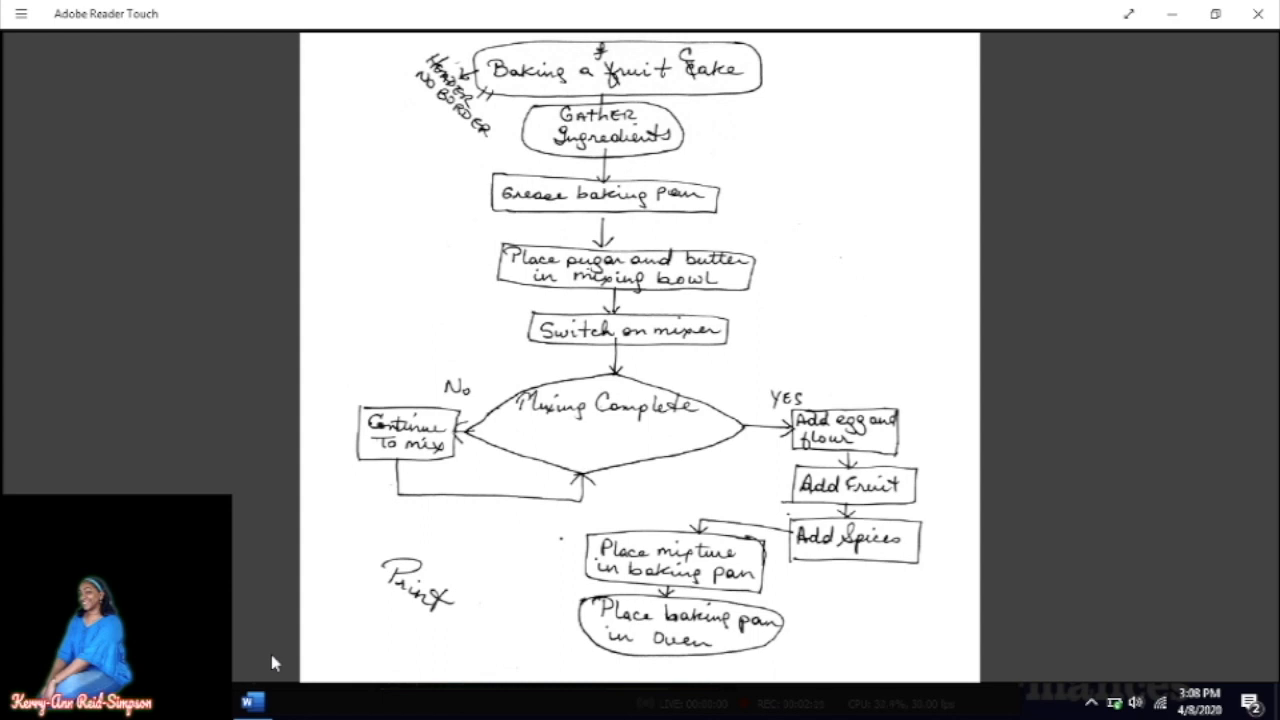
{"action": "key", "text": "alt+Tab"}
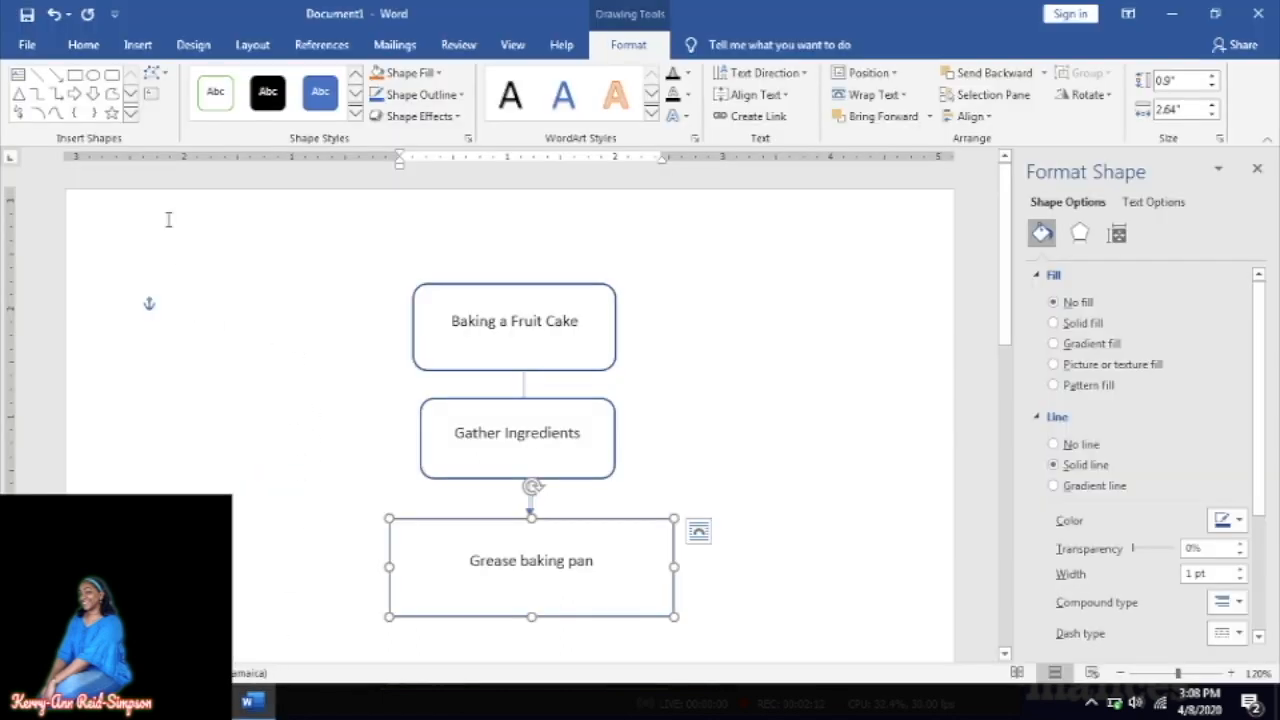
{"action": "left_click", "coordinate": [138, 45]}
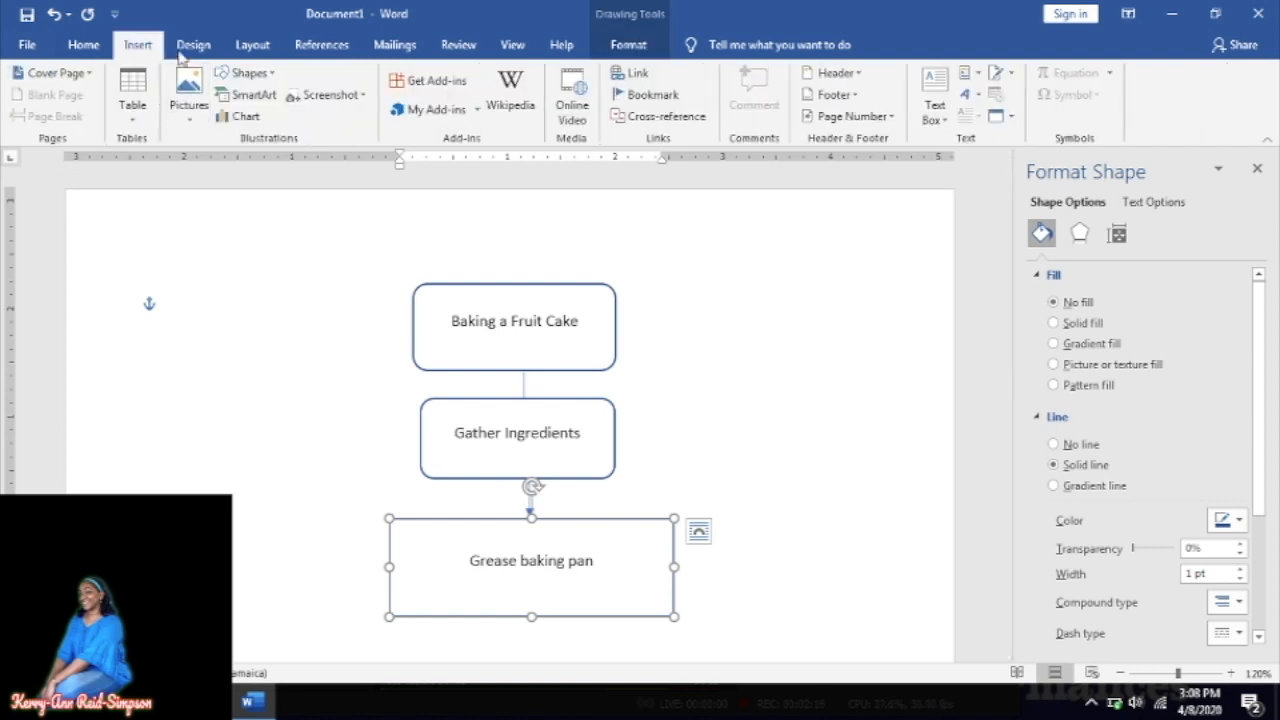
{"action": "left_click", "coordinate": [245, 73]}
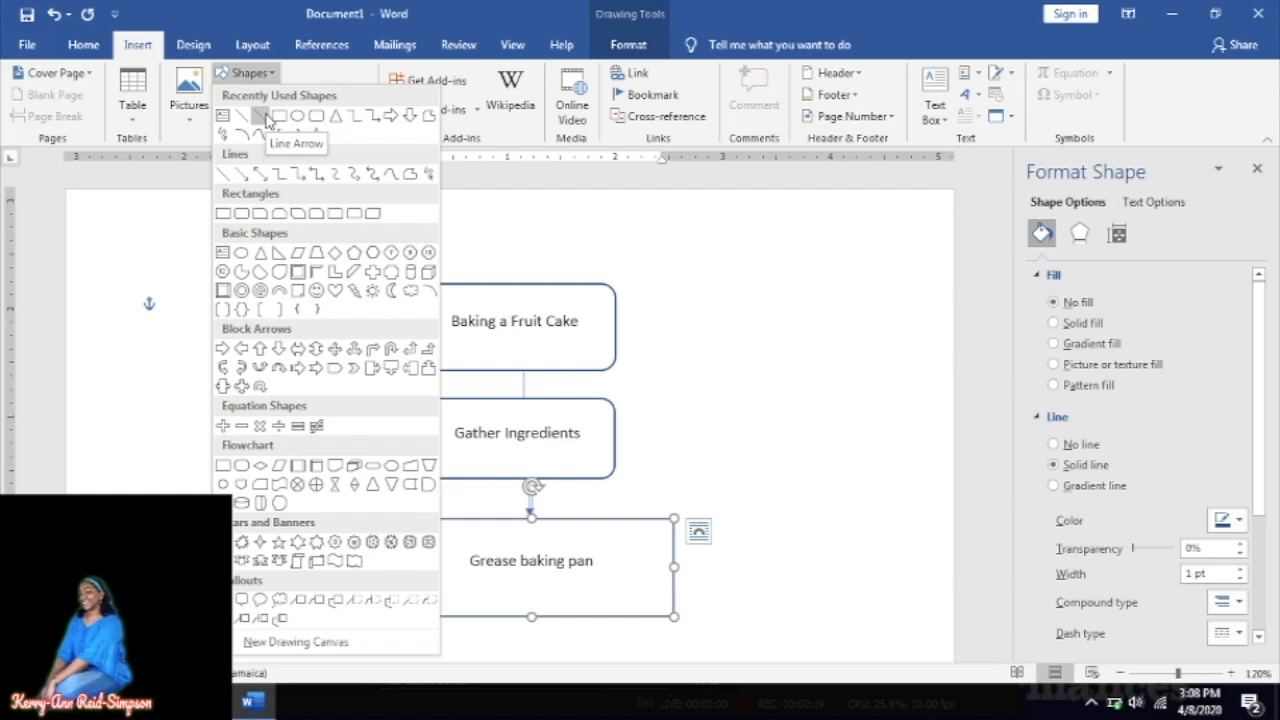
{"action": "left_click", "coordinate": [266, 119]}
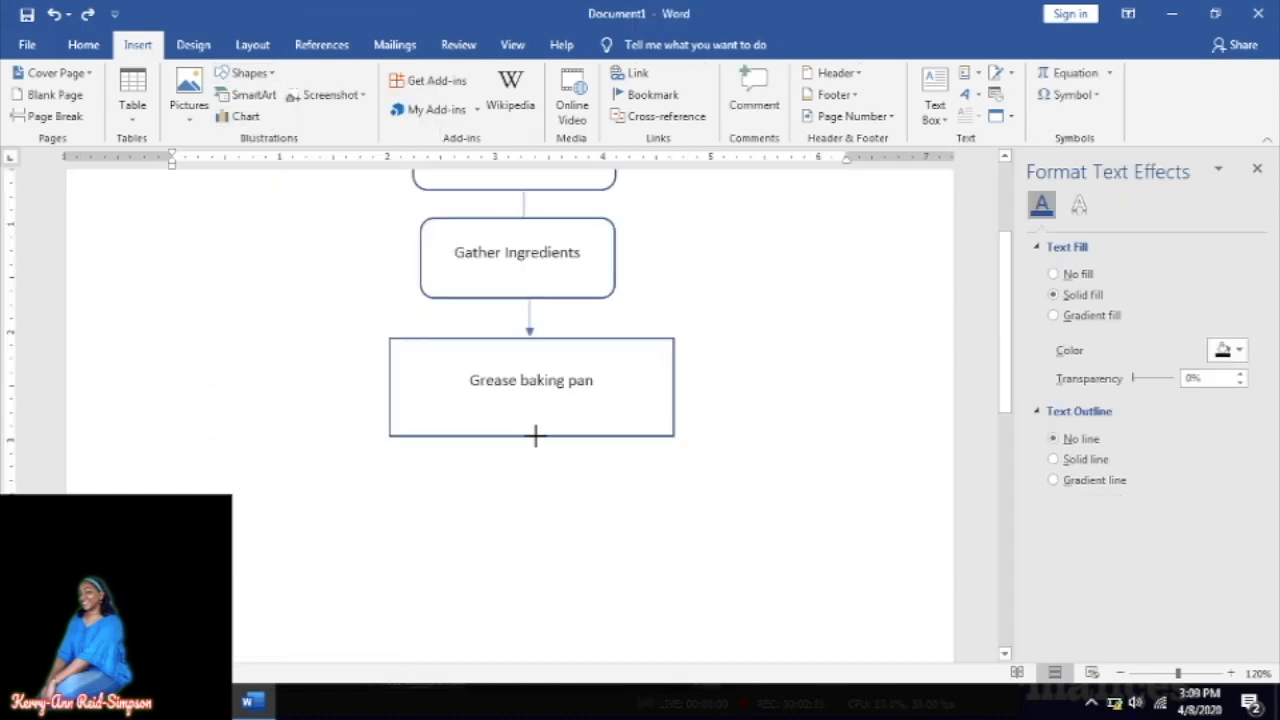
{"action": "left_click_drag", "start_coordinate": [535, 436], "coordinate": [536, 482]}
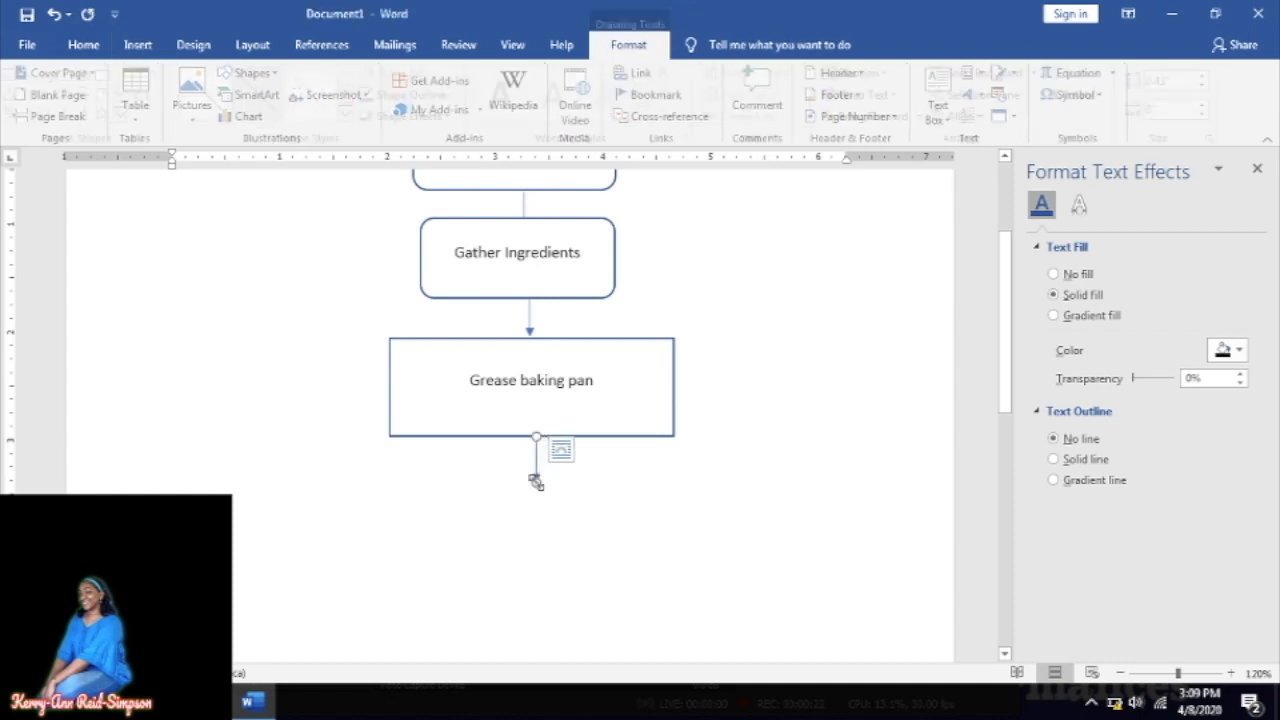
- Draw a rectangle about 0.85" high and 3.37" wide below the new arrow and align its top edge with the arrow tip
{"action": "left_click", "coordinate": [139, 46]}
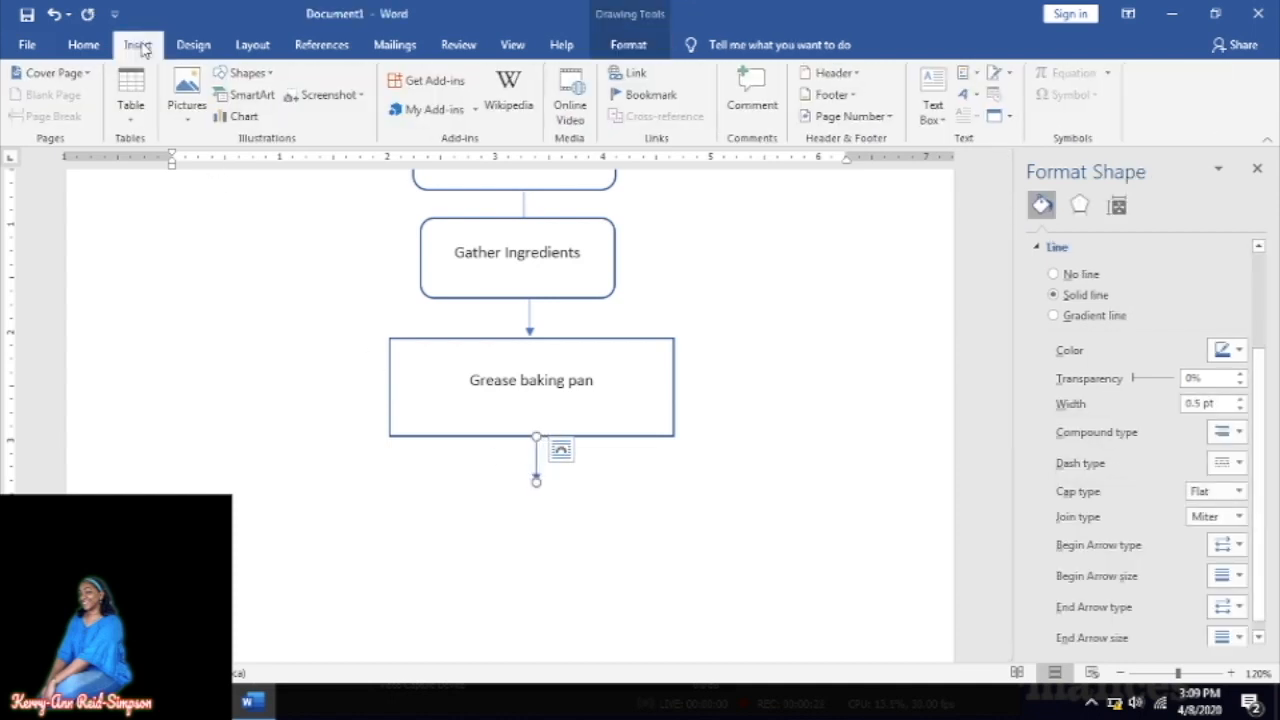
{"action": "left_click", "coordinate": [248, 73]}
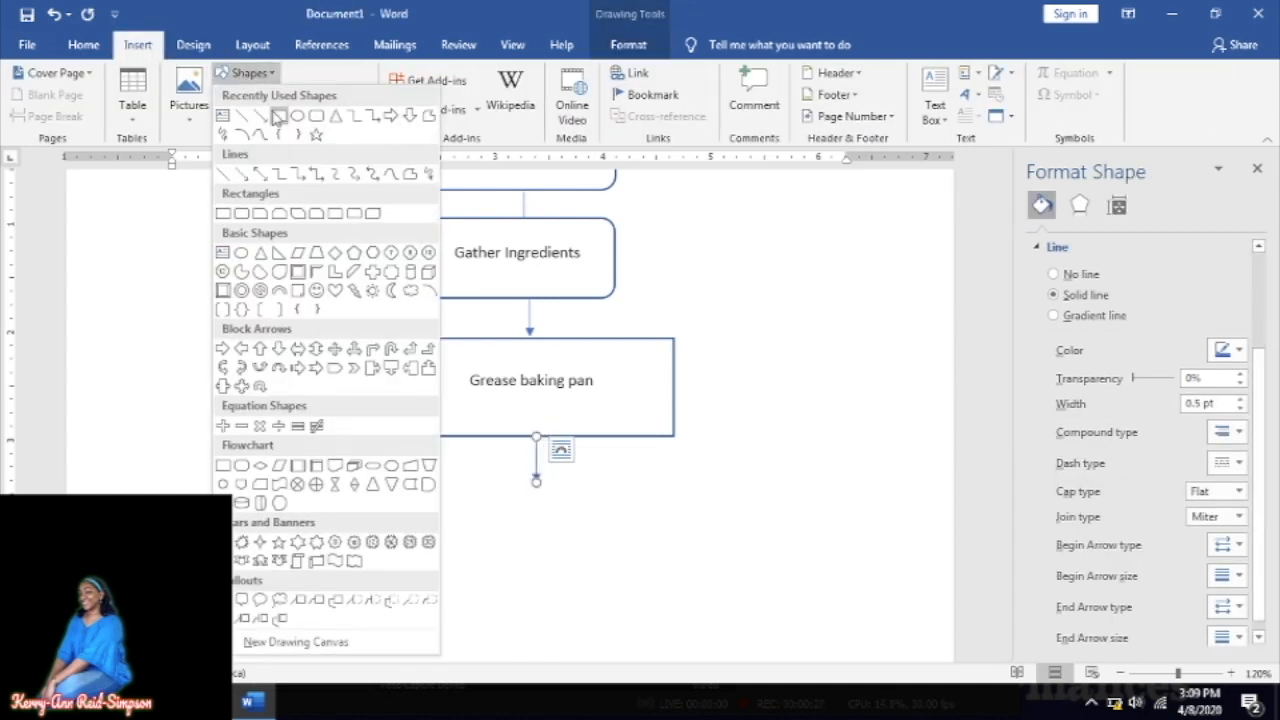
{"action": "left_click", "coordinate": [279, 116]}
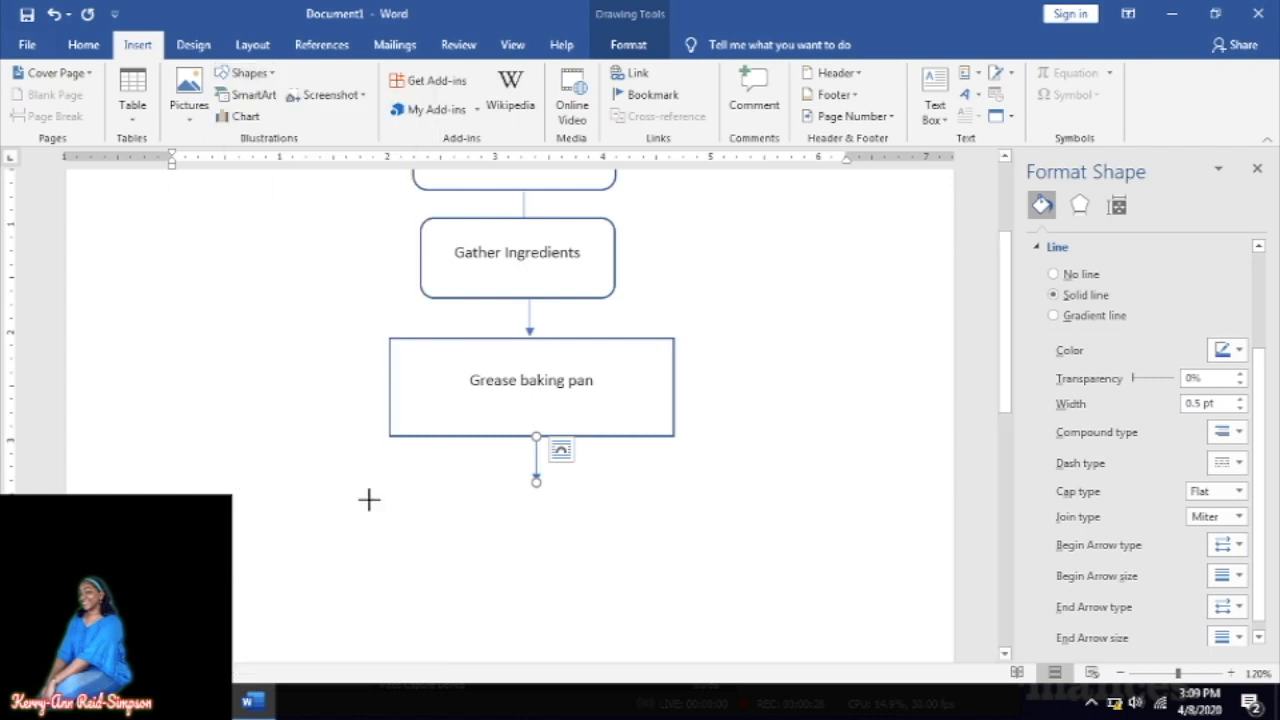
{"action": "left_click_drag", "start_coordinate": [360, 494], "coordinate": [725, 589]}
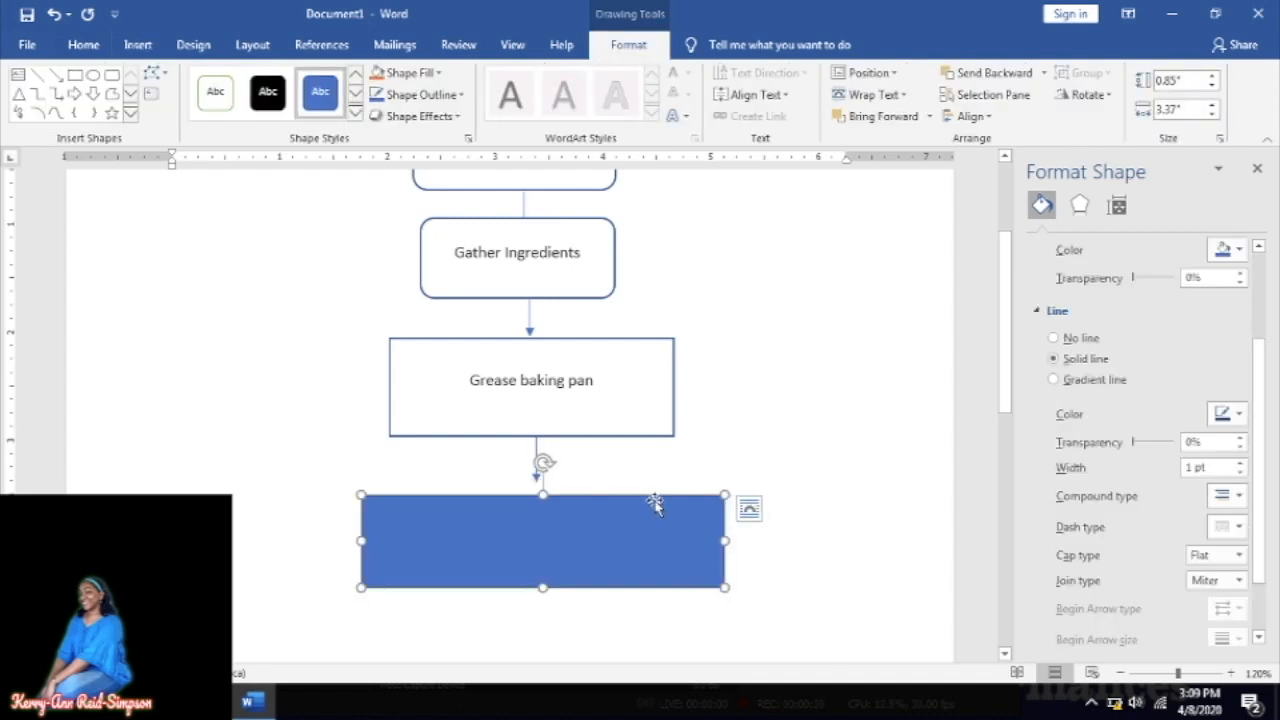
{"action": "left_click_drag", "start_coordinate": [652, 501], "coordinate": [646, 486]}
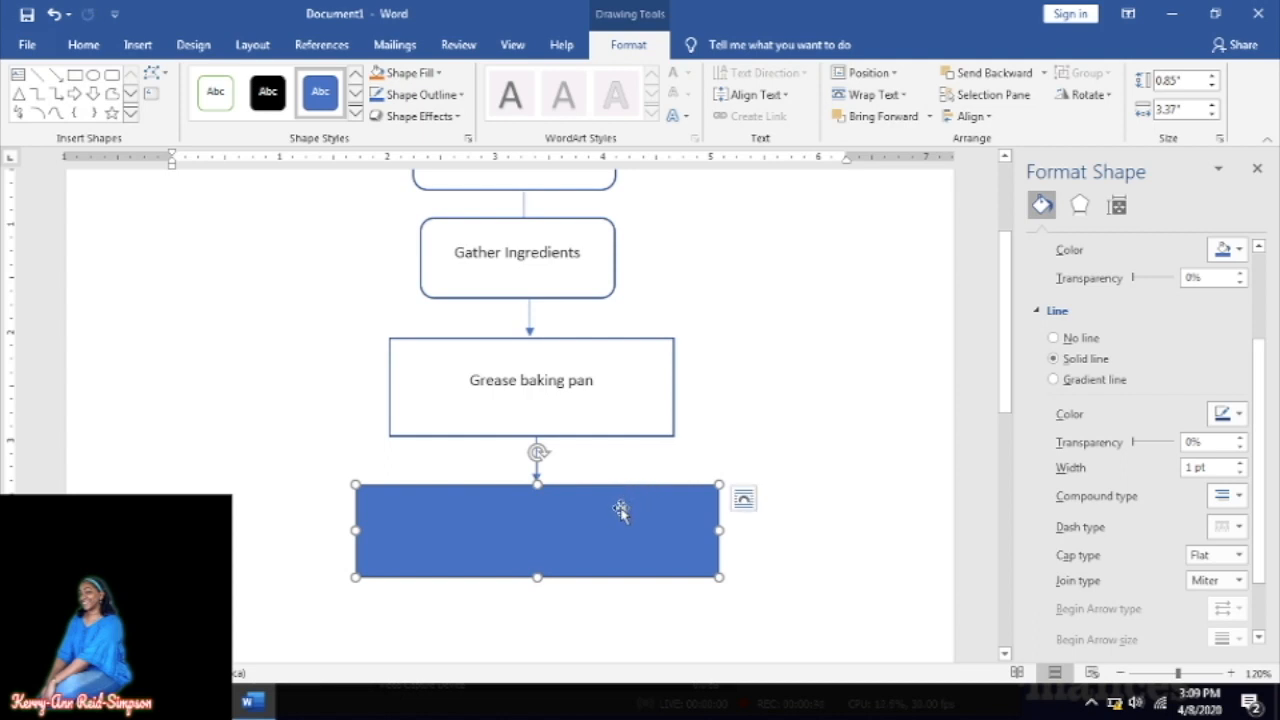
- Add the text "Place sugar and butter in mixing bowl" to the new rectangle, consulting the handwritten flowchart in Adobe Reader Touch for the wording
{"action": "right_click", "coordinate": [620, 508]}
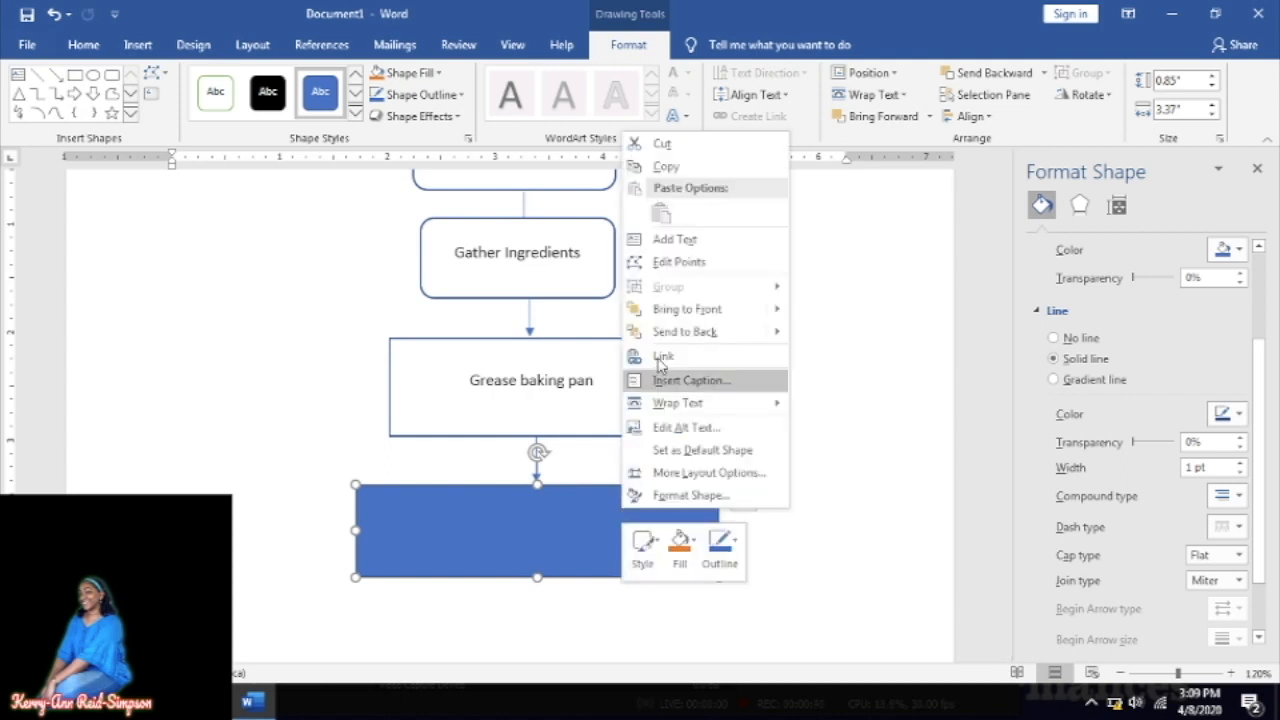
{"action": "left_click", "coordinate": [705, 246]}
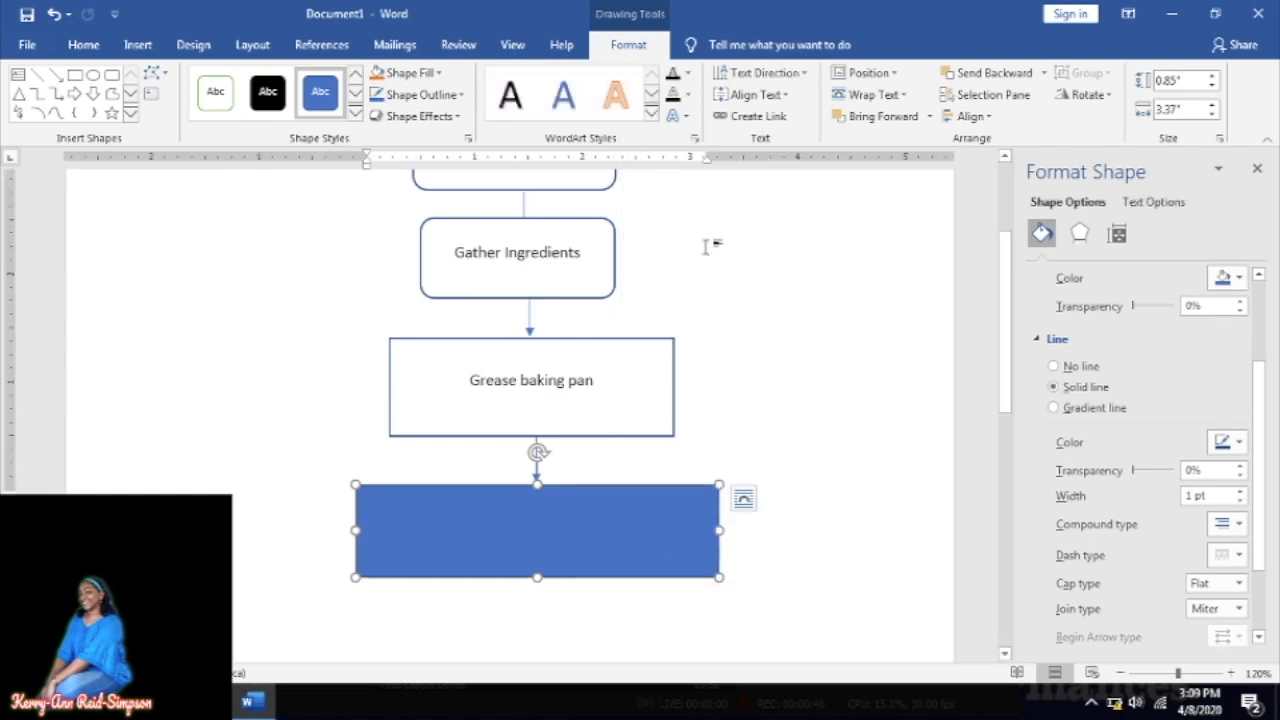
{"action": "key", "text": "alt+Tab"}
{"action": "key", "text": "alt+Tab"}
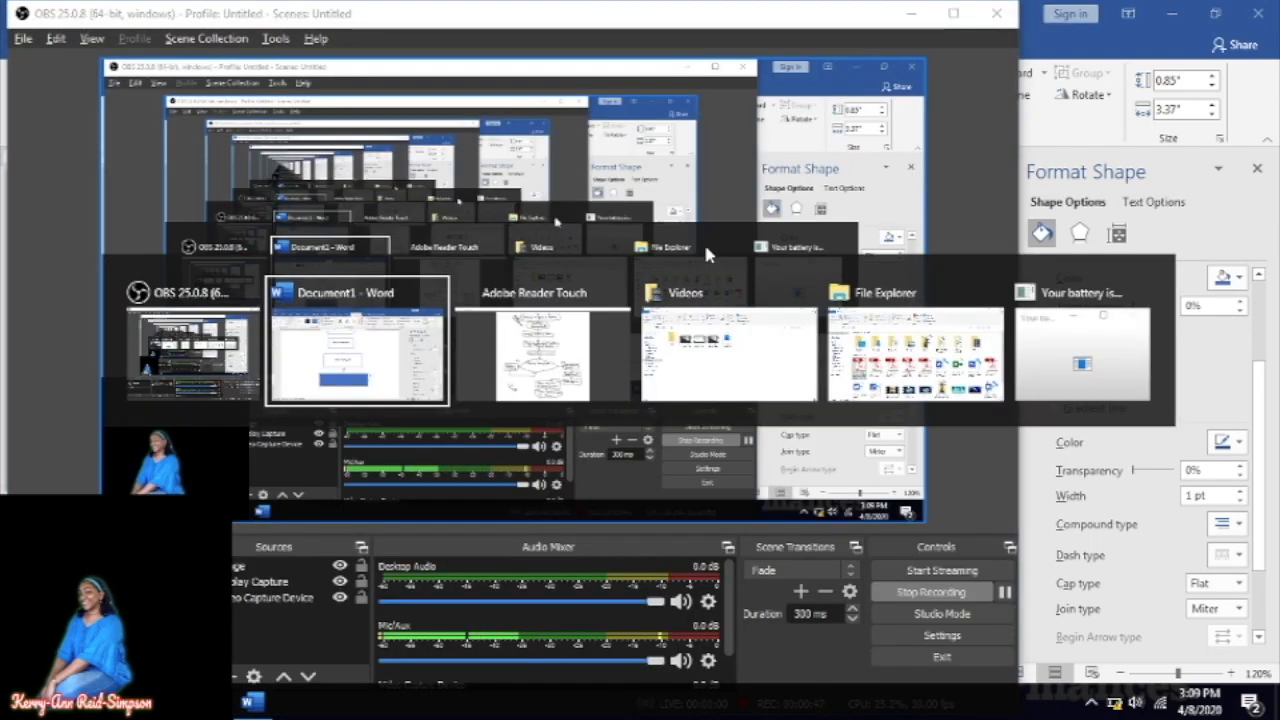
{"action": "key", "text": "alt+Tab"}
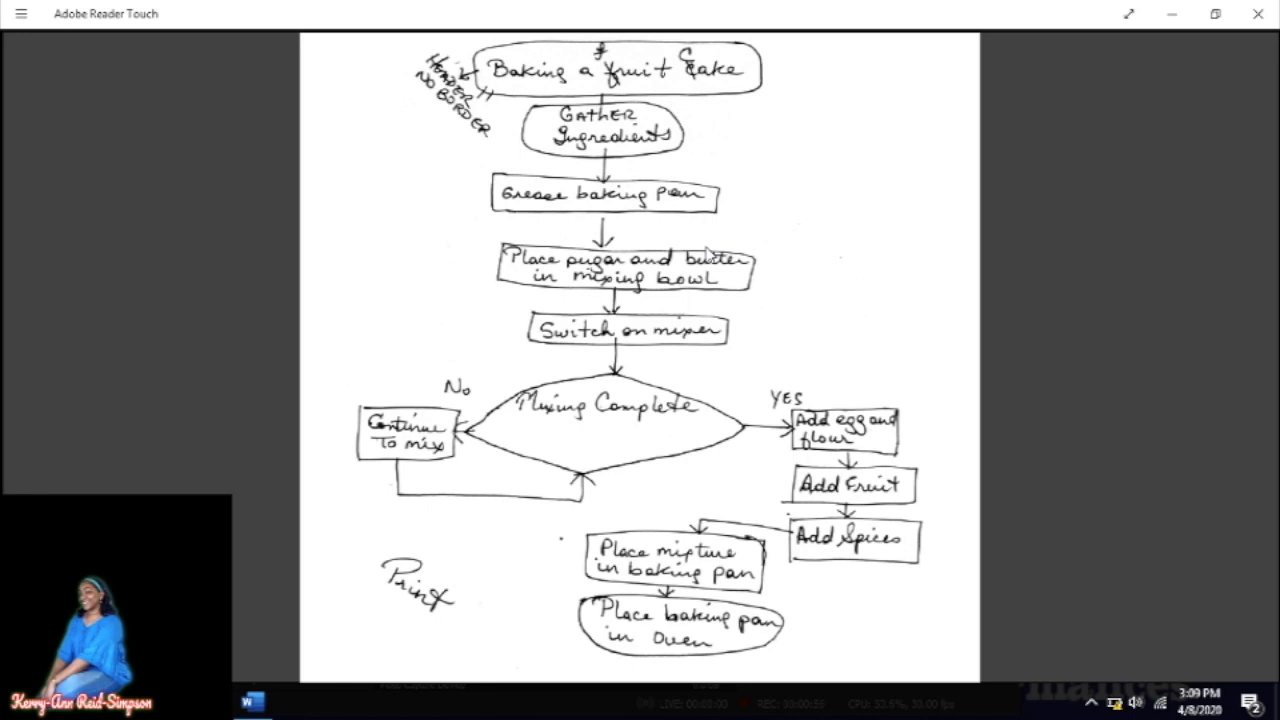
{"action": "key", "text": "alt+Tab"}
{"action": "key", "text": "Tab"}
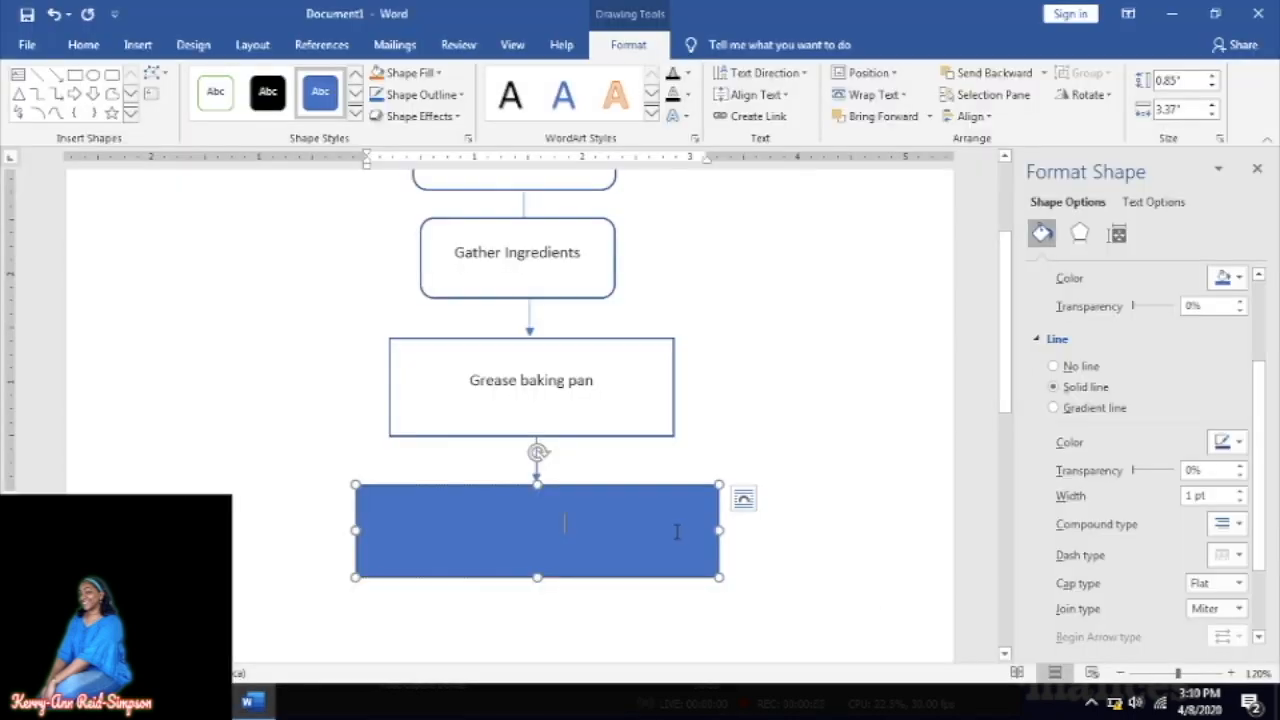
{"action": "type", "text": "Pla"}
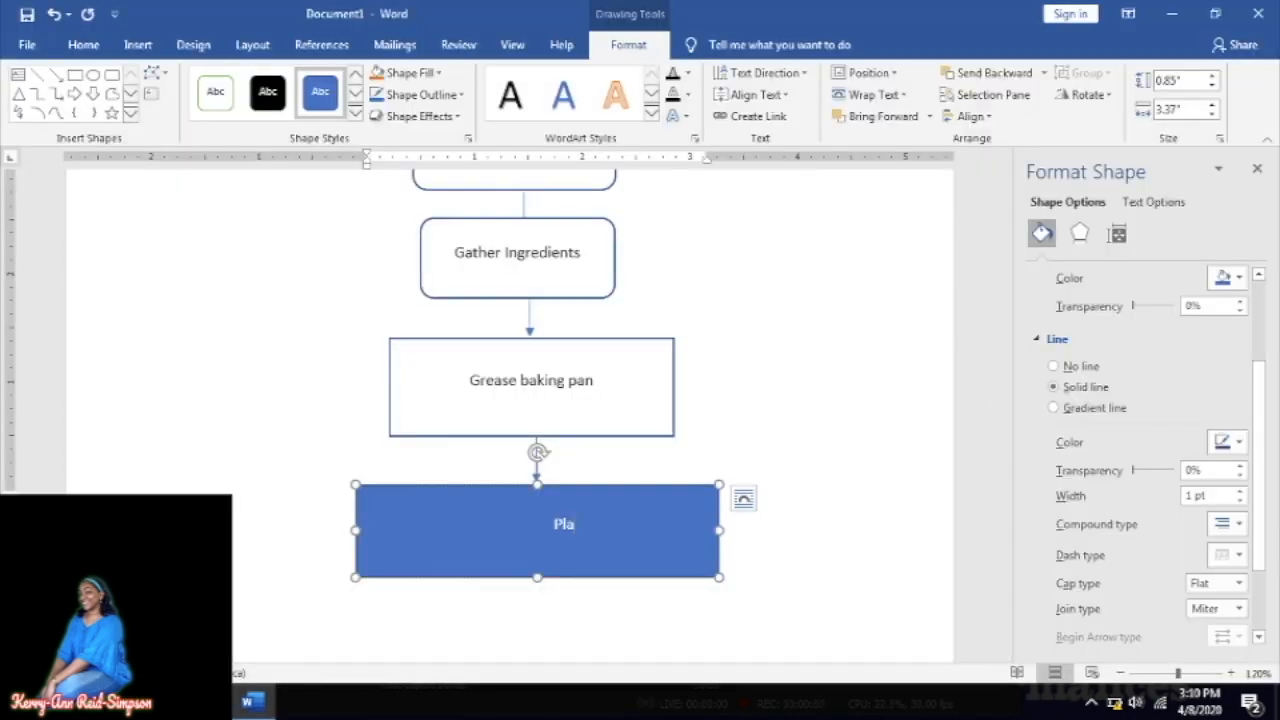
{"action": "type", "text": "ce sugar and"}
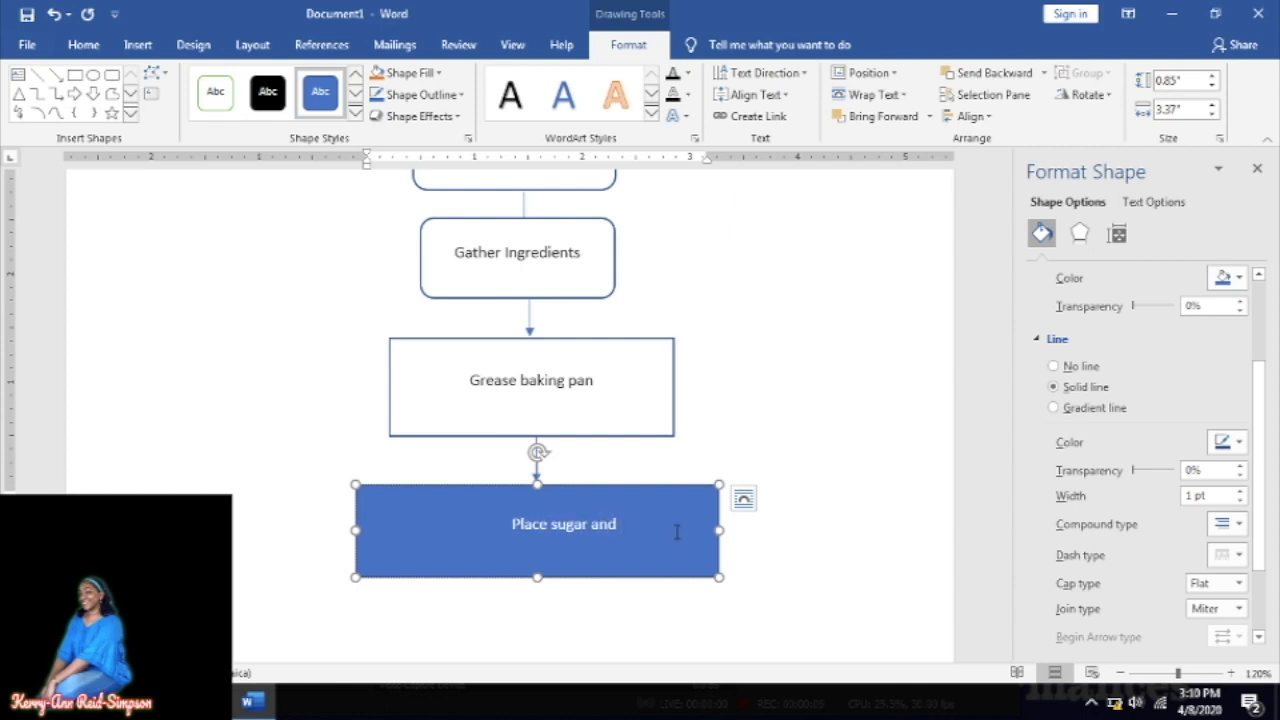
{"action": "key", "text": "alt+Tab"}
{"action": "key", "text": "Tab"}
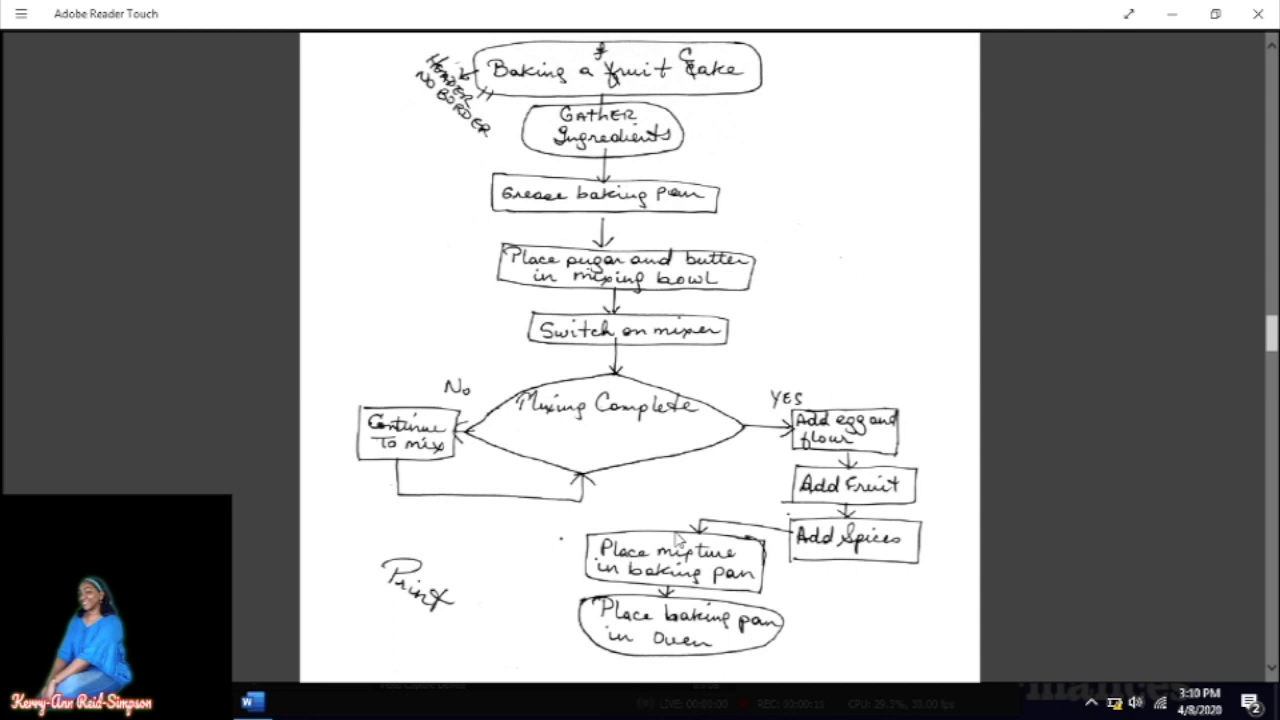
{"action": "key", "text": "alt+Tab"}
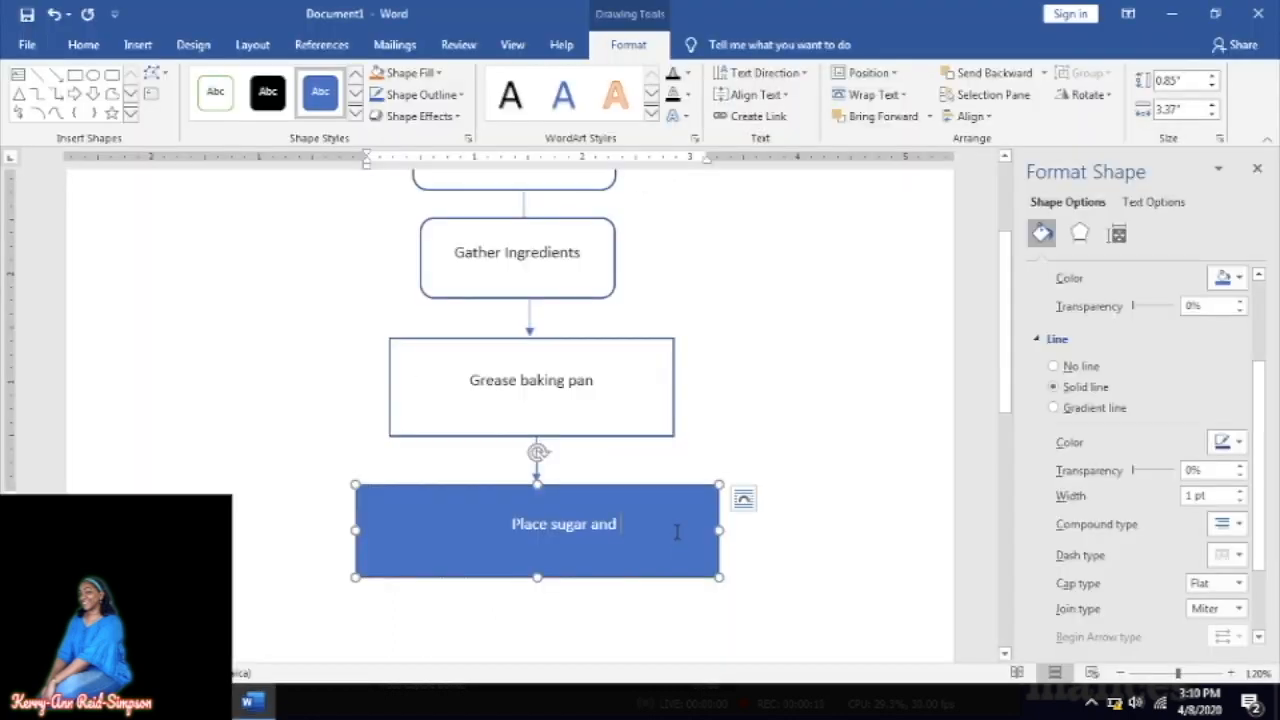
{"action": "type", "text": "butter"}
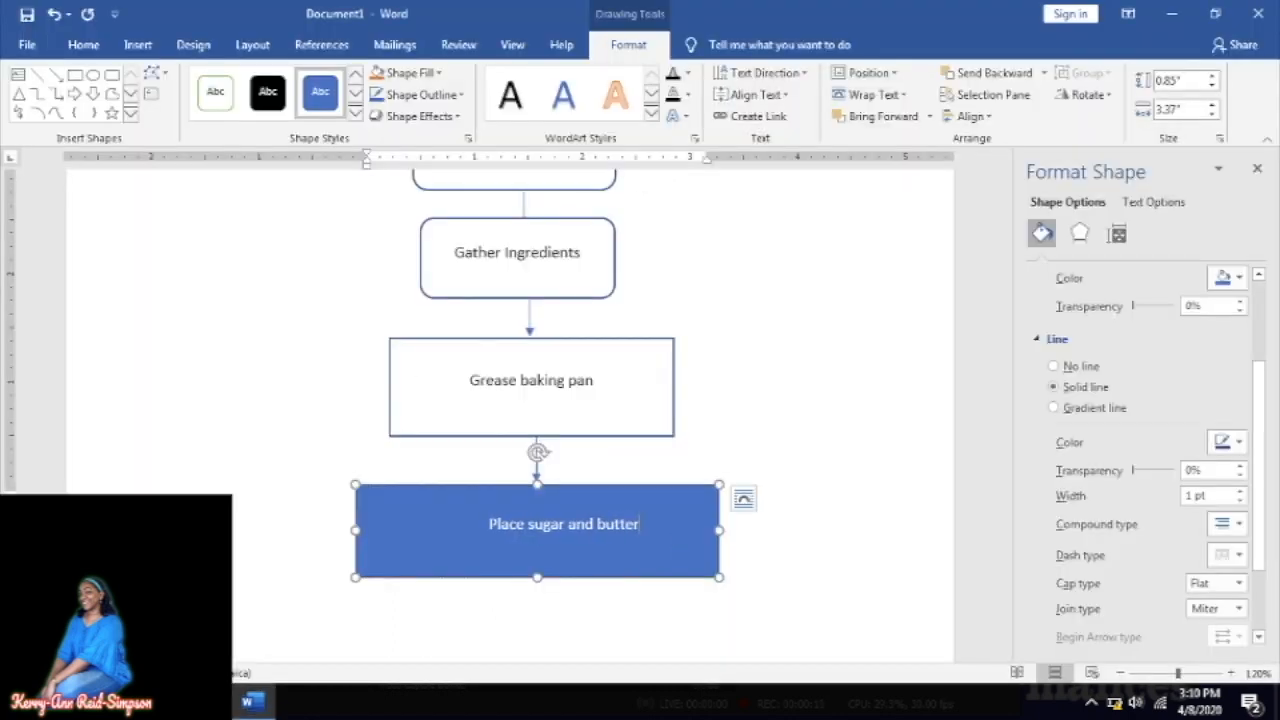
{"action": "type", "text": " in mixin"}
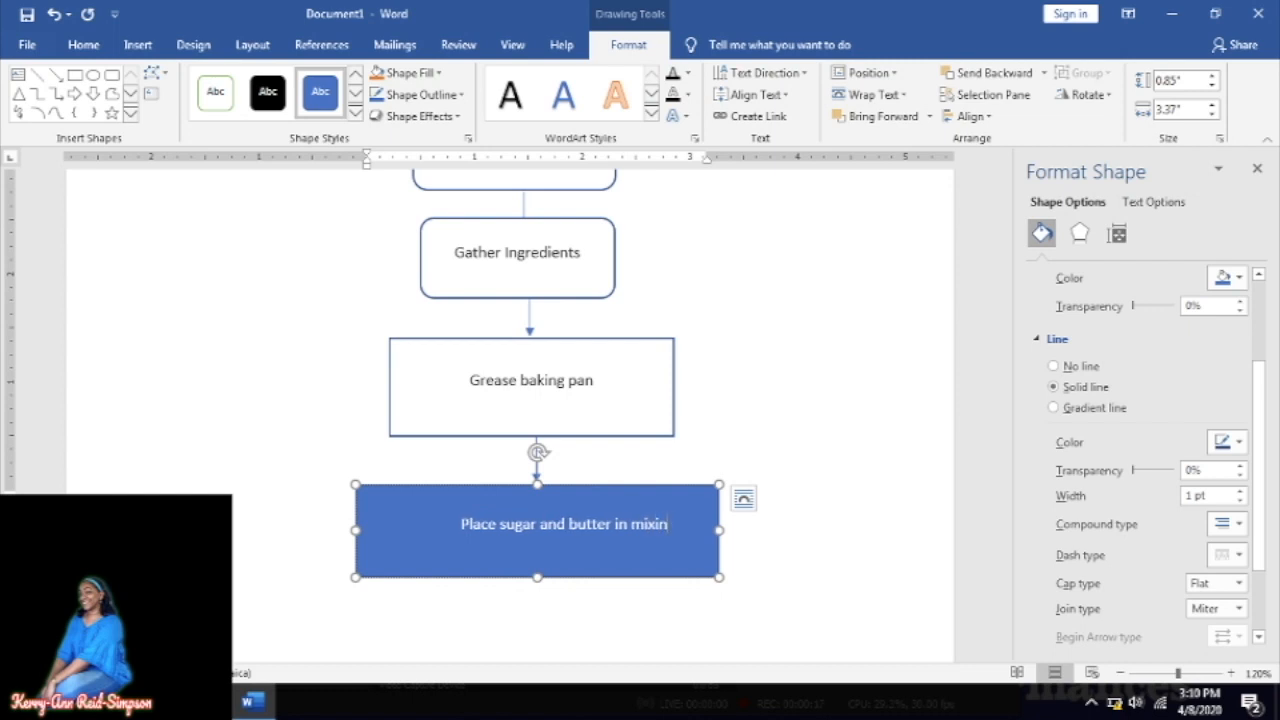
{"action": "type", "text": "g bowl"}
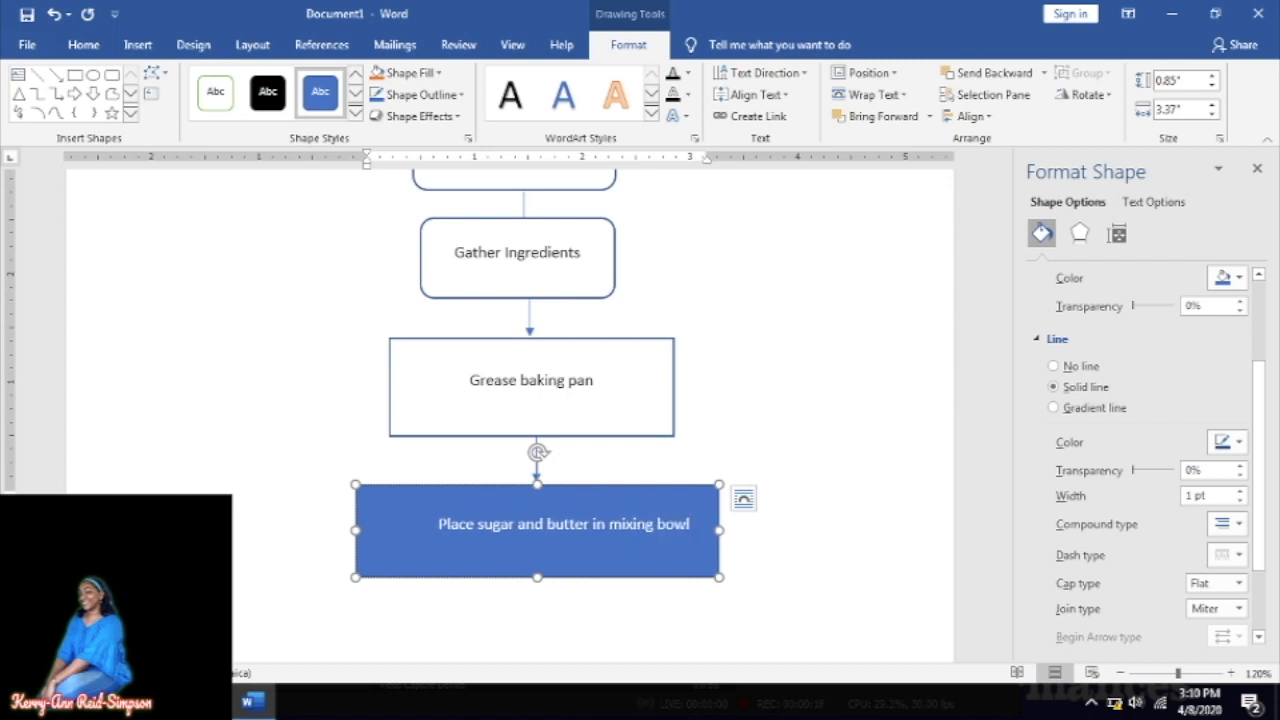
{"action": "left_click", "coordinate": [1005, 656]}
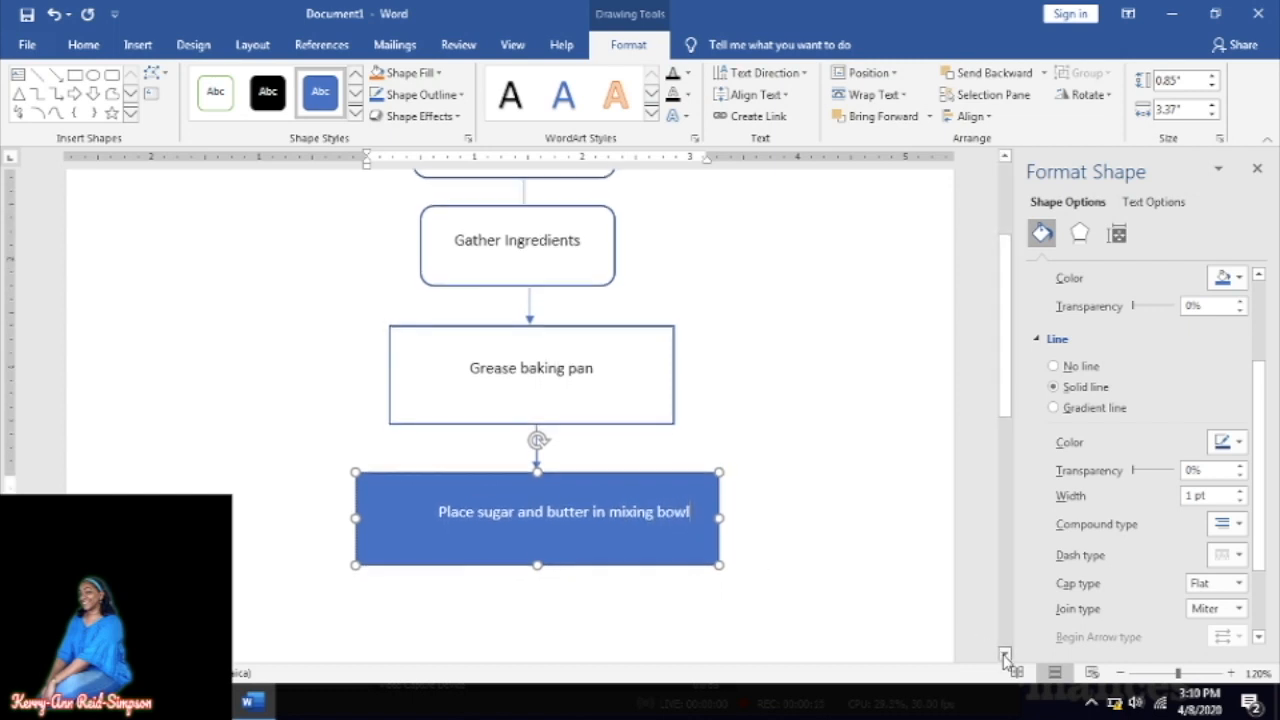
{"action": "left_click_drag", "start_coordinate": [1005, 656], "coordinate": [1005, 656]}
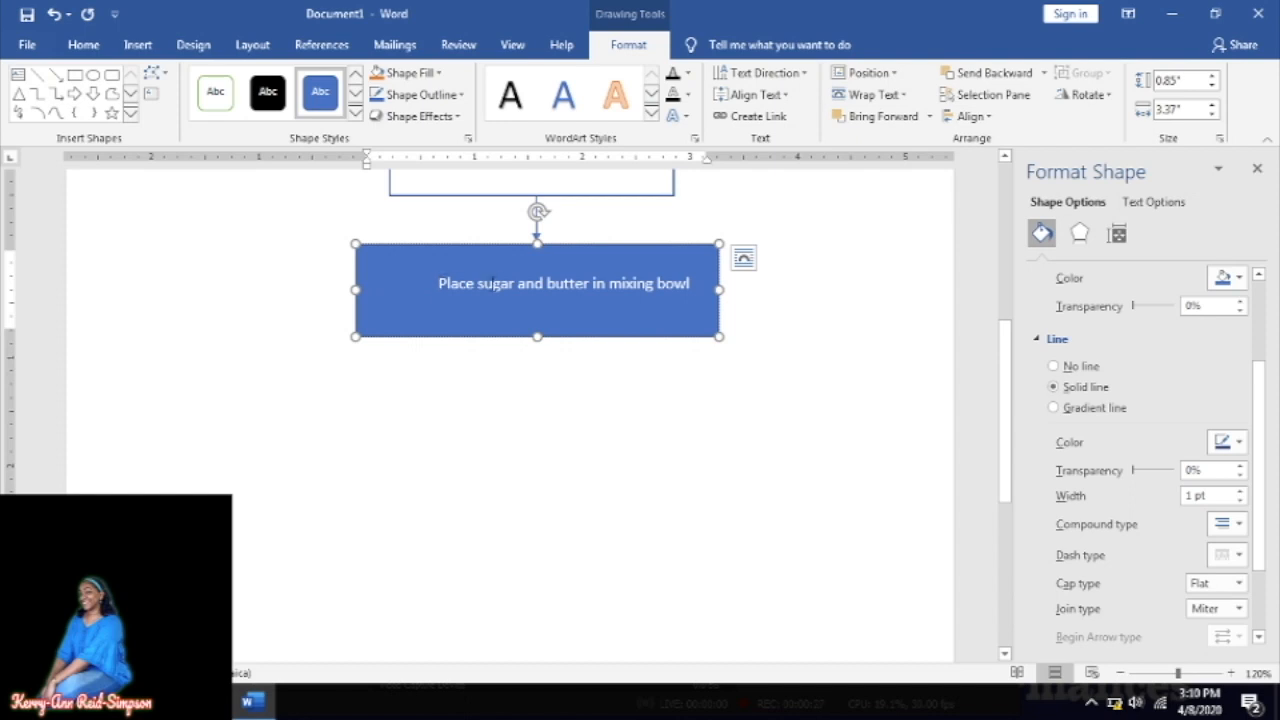
- Set the text fill colour of "Place sugar and butter in mixing bowl" to black
{"action": "left_click_drag", "start_coordinate": [440, 283], "coordinate": [700, 278]}
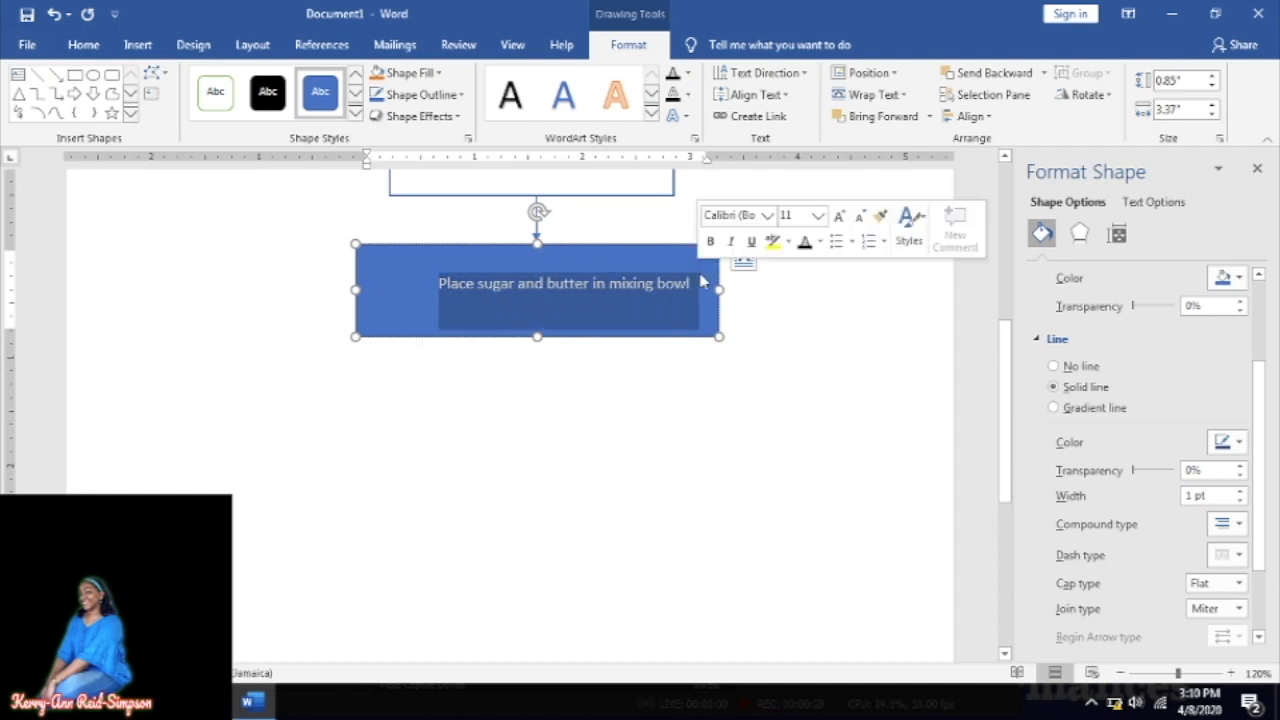
{"action": "left_click", "coordinate": [1140, 201]}
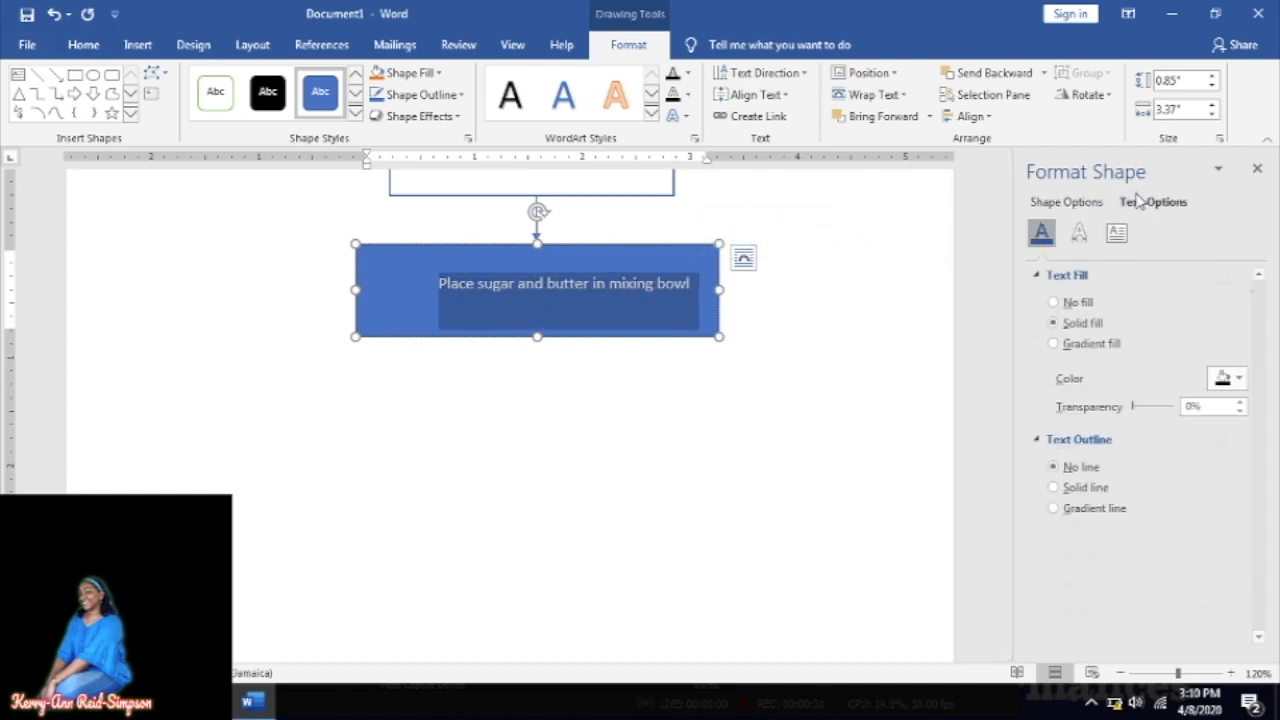
{"action": "left_click", "coordinate": [1228, 378]}
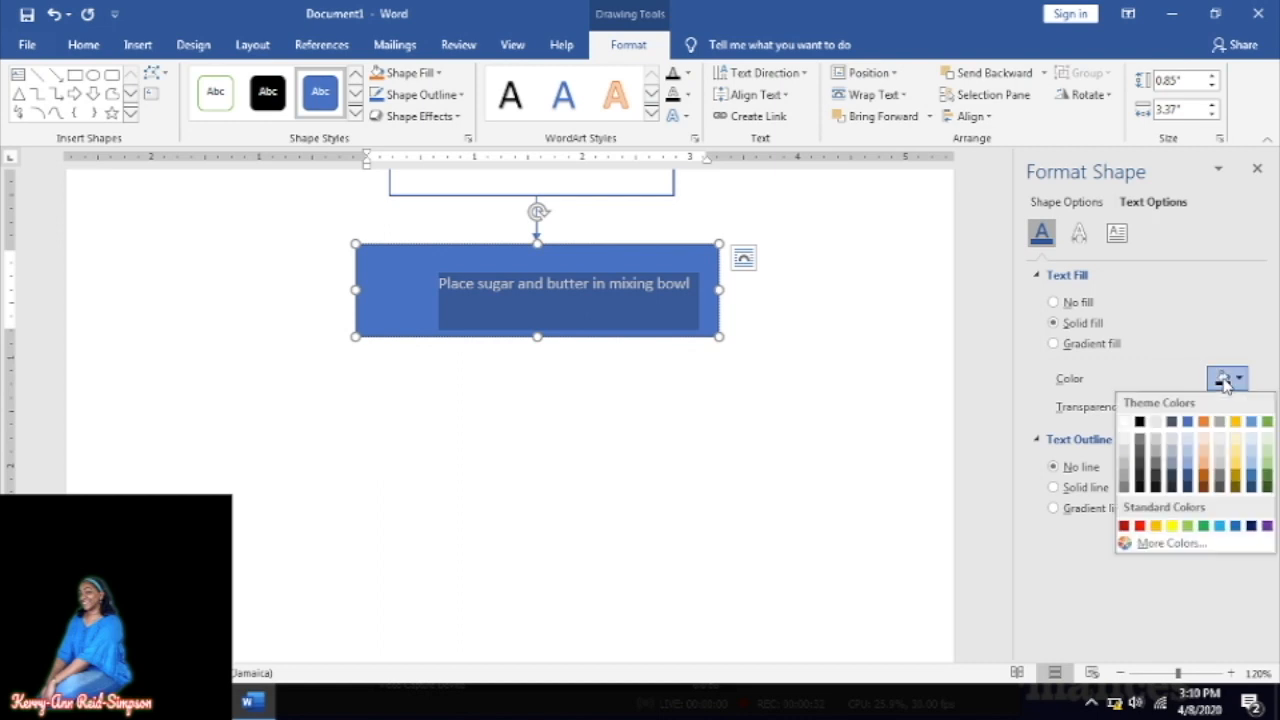
{"action": "left_click", "coordinate": [1138, 426]}
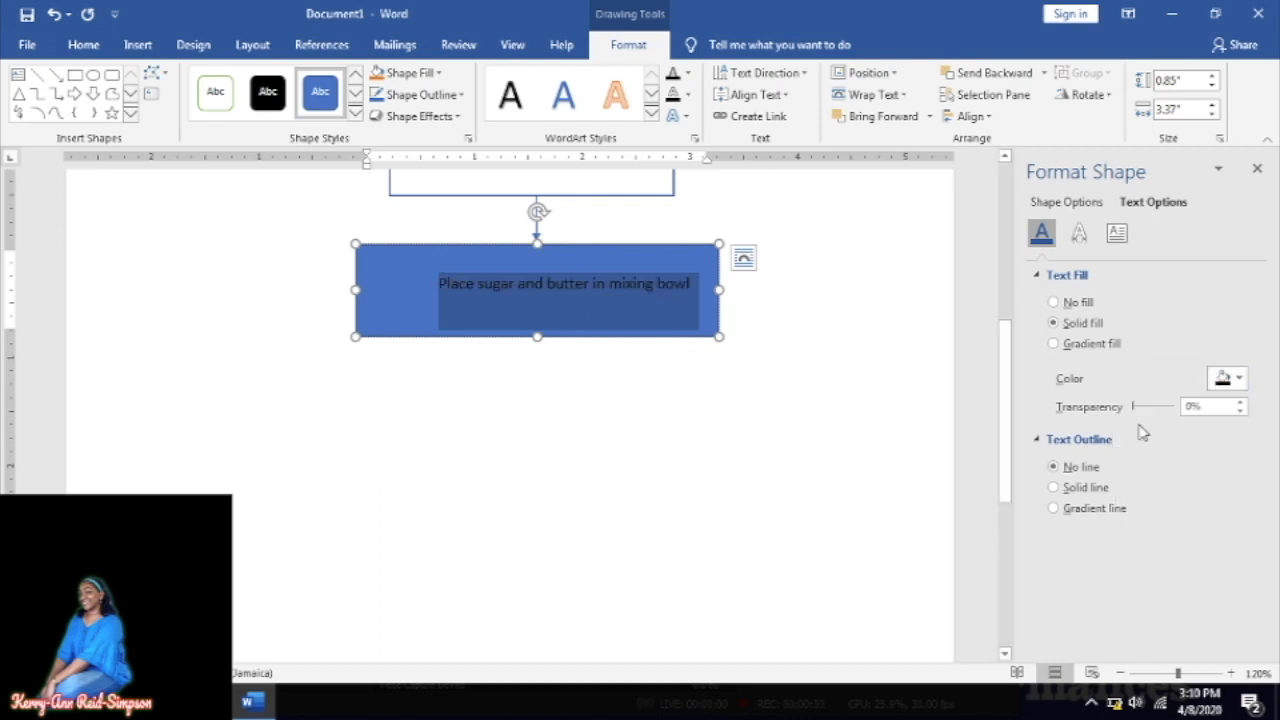
- Format the "Place sugar and butter in mixing bowl" rectangle with no fill and deselect it
{"action": "right_click", "coordinate": [612, 248]}
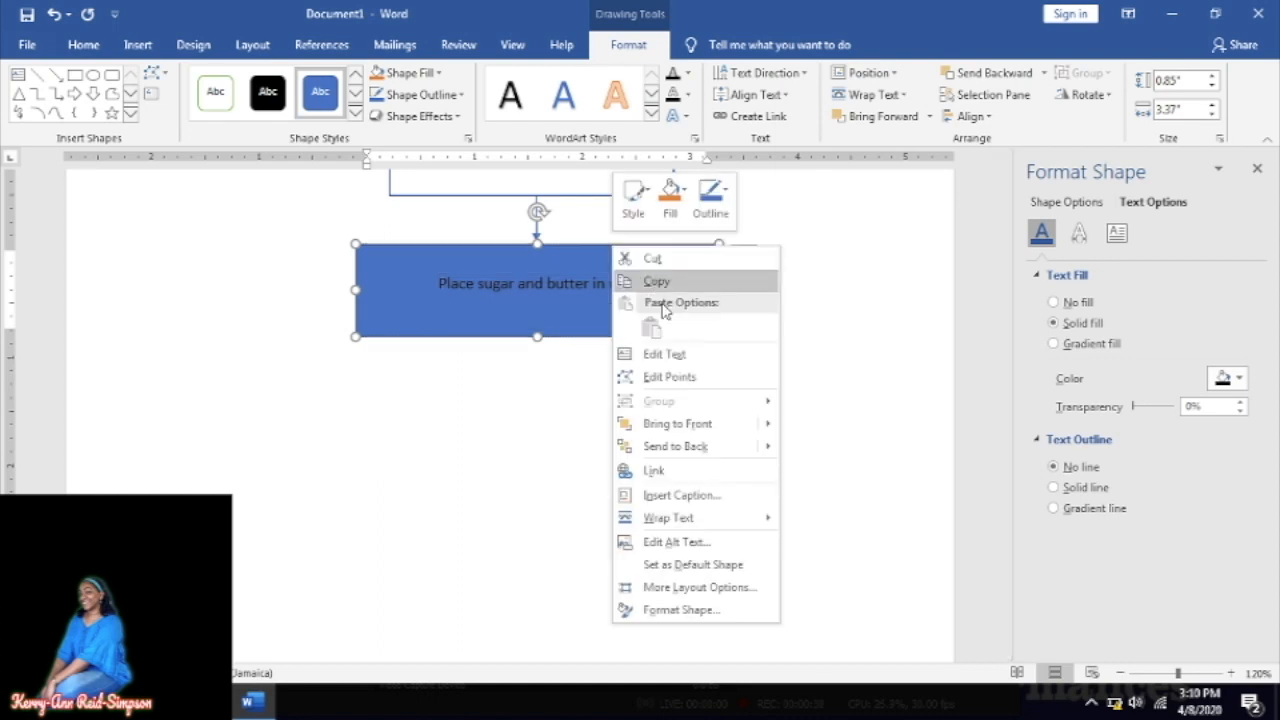
{"action": "left_click", "coordinate": [644, 612]}
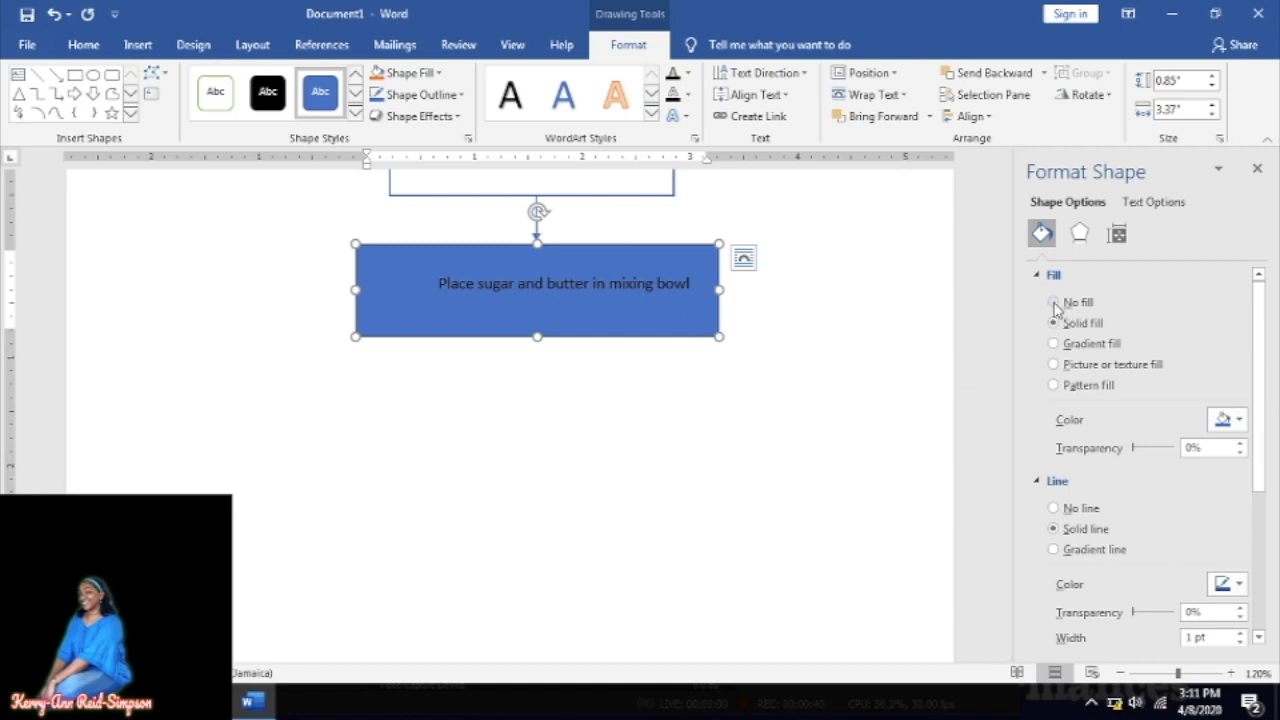
{"action": "left_click", "coordinate": [1055, 305]}
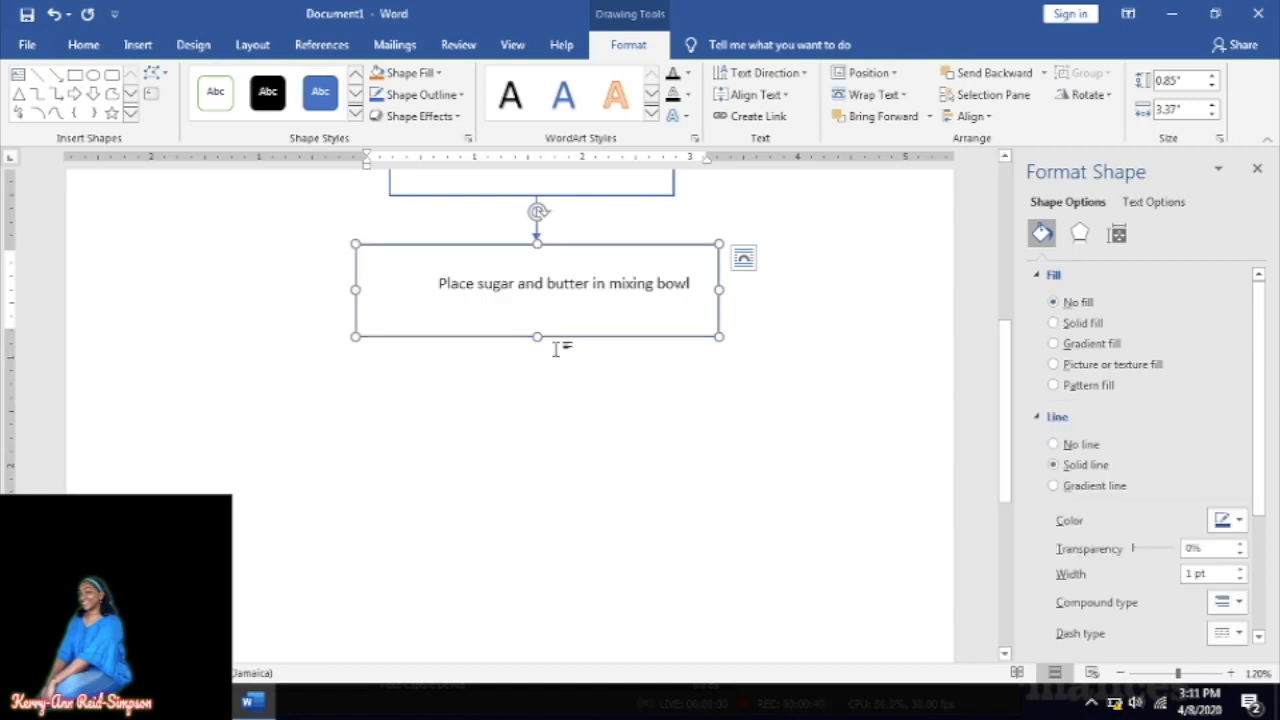
{"action": "left_click", "coordinate": [514, 372]}
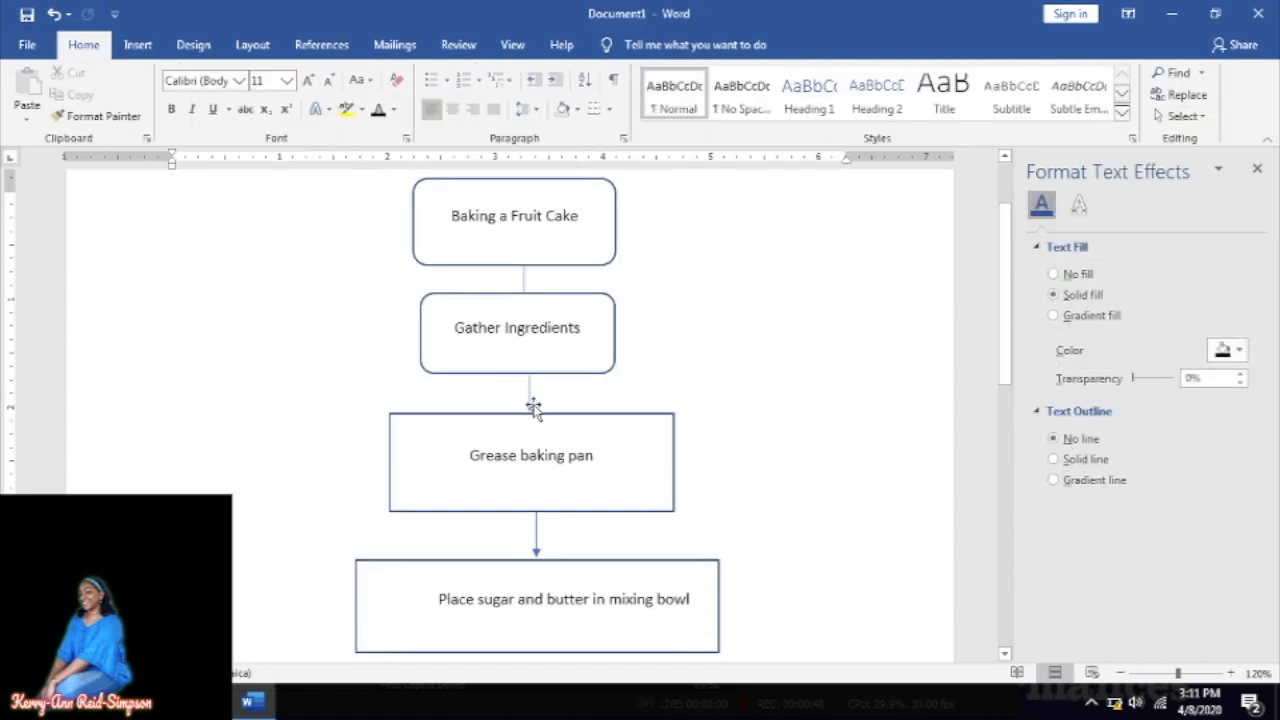
- Check the handwritten flowchart in Adobe Reader Touch, and in Word draw a short line arrow down from the "Place sugar and butter in mixing bowl" box
{"action": "key", "text": "alt+Tab"}
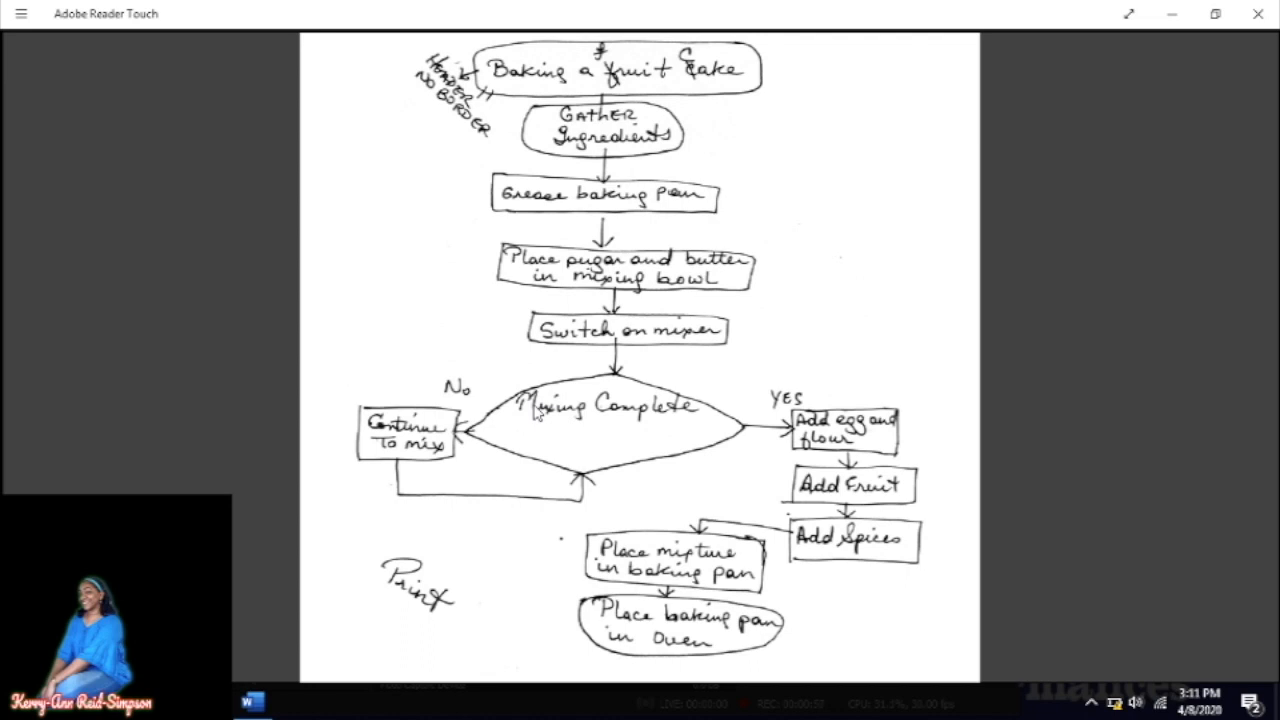
{"action": "key", "text": "alt+Tab"}
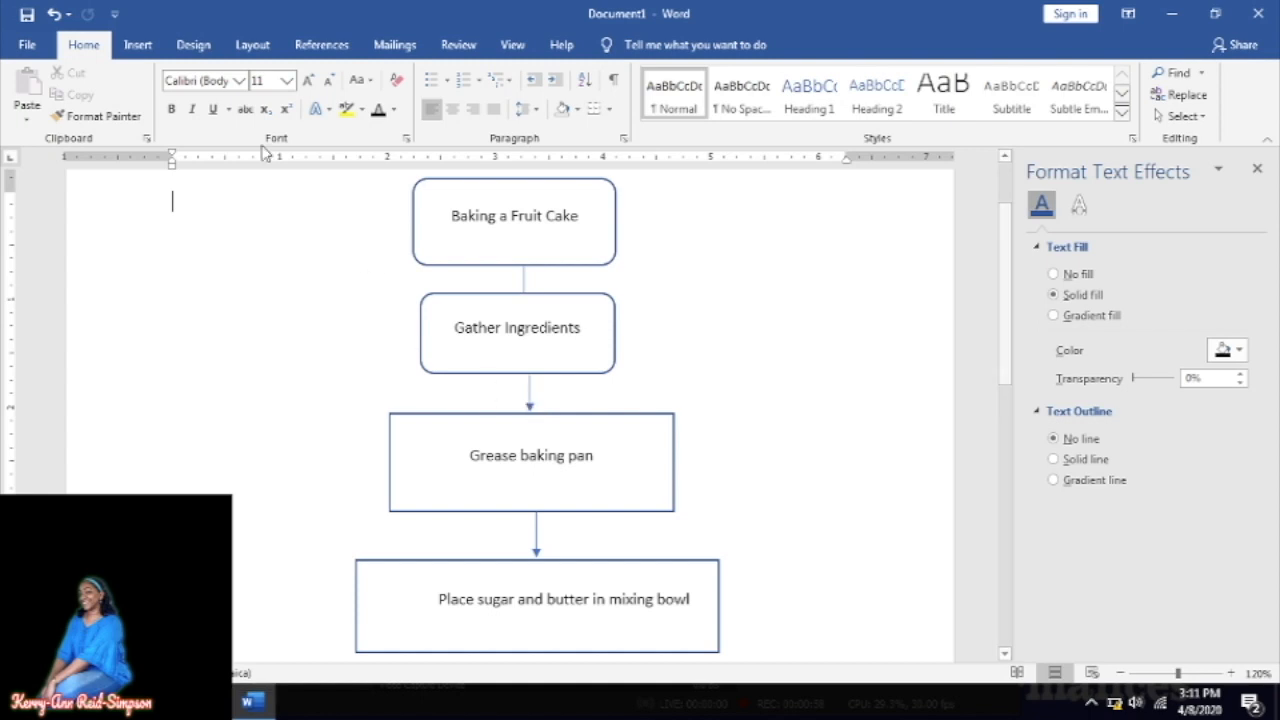
{"action": "left_click", "coordinate": [138, 45]}
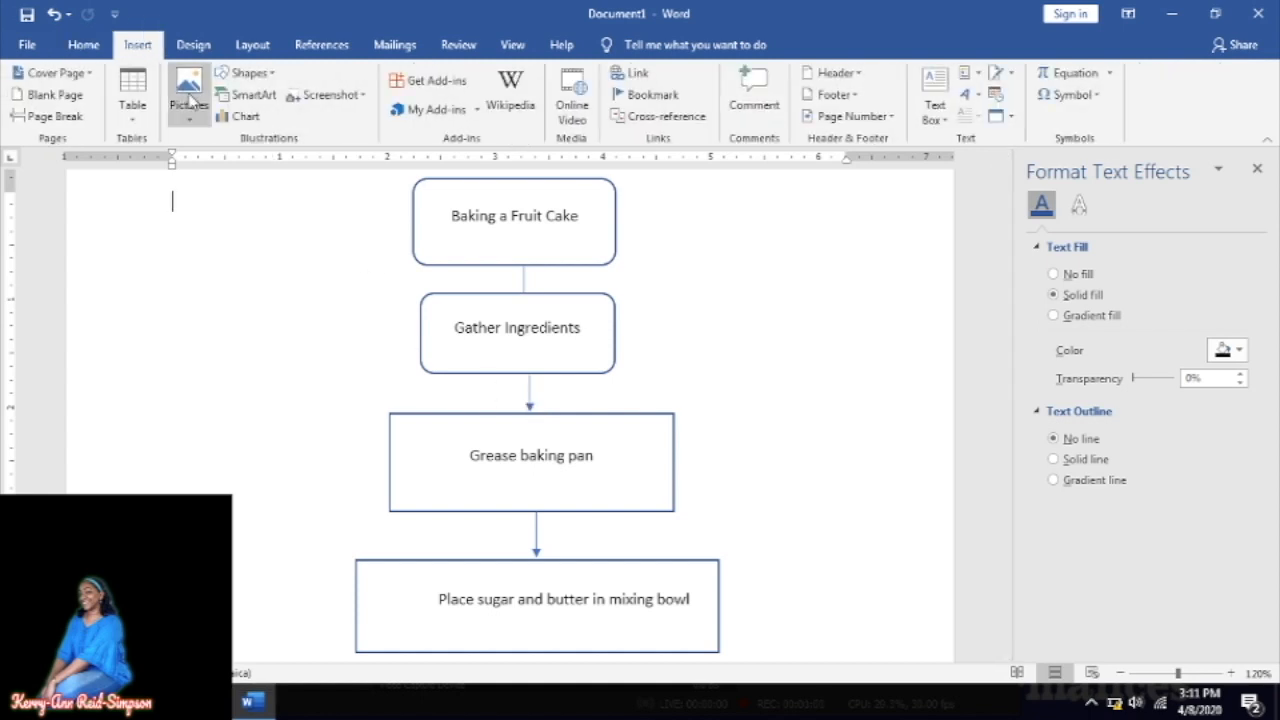
{"action": "left_click", "coordinate": [264, 76]}
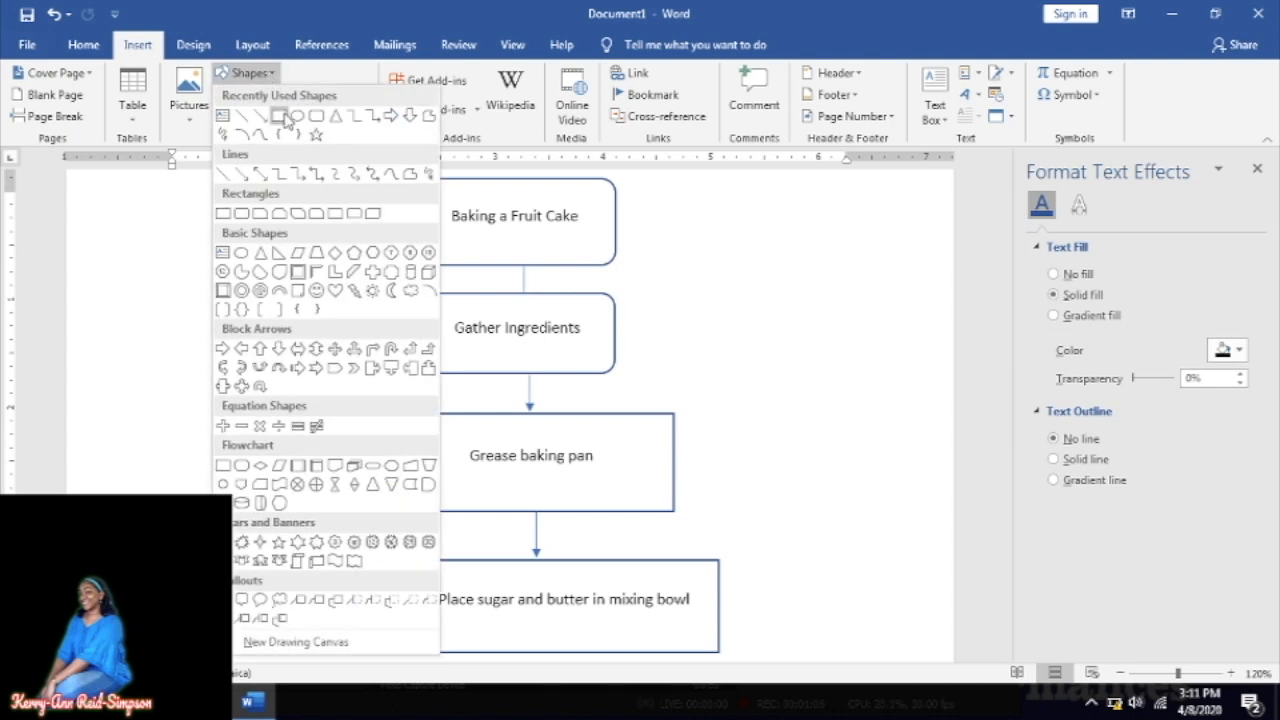
{"action": "left_click", "coordinate": [276, 117]}
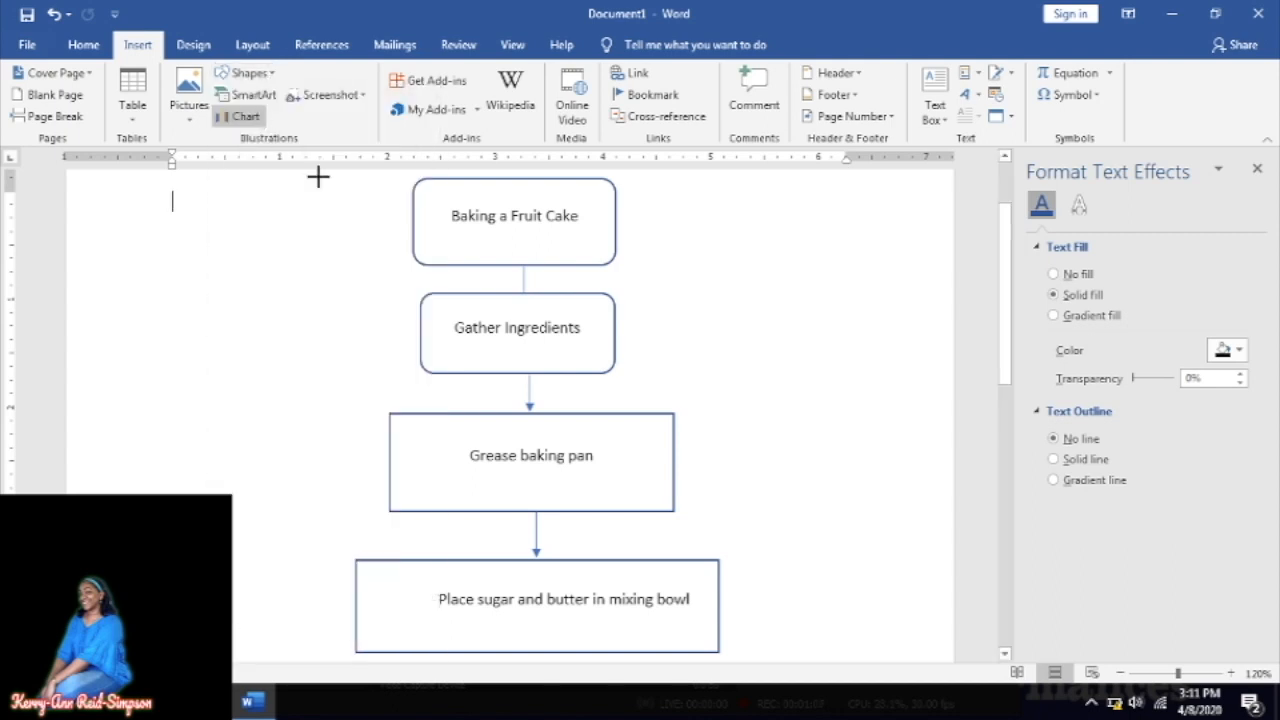
{"action": "left_click", "coordinate": [1005, 654]}
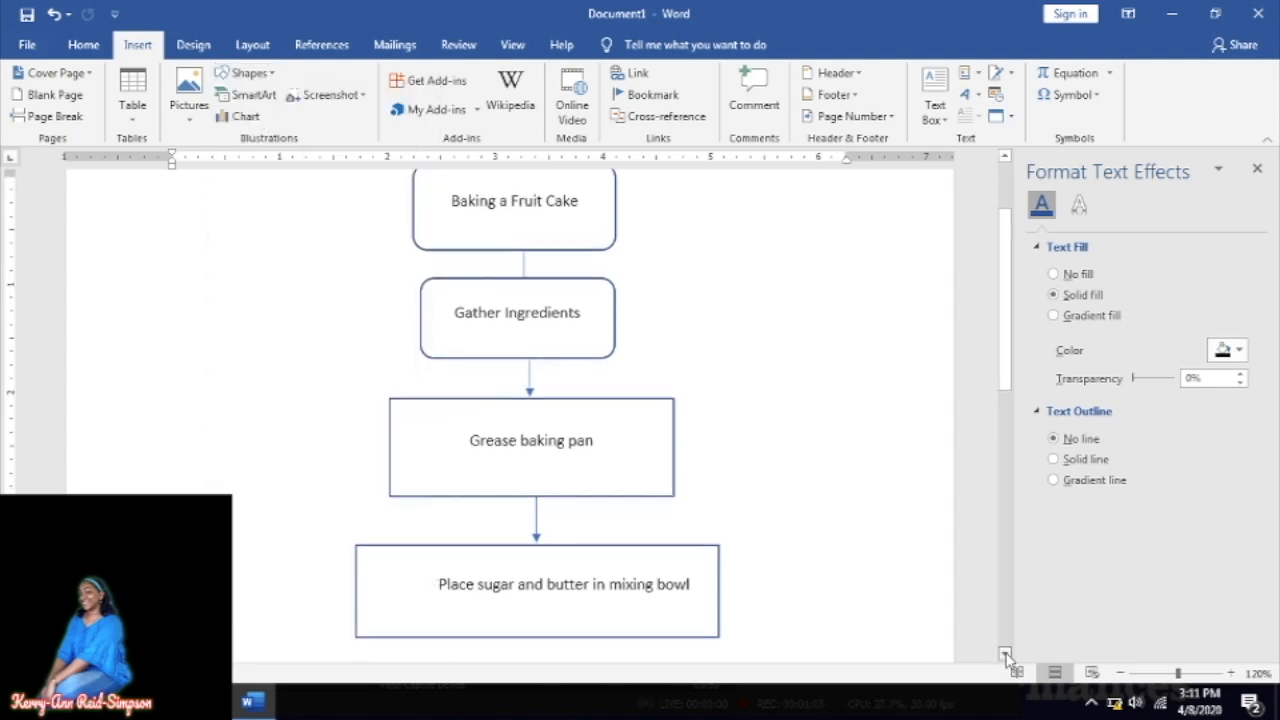
{"action": "left_click", "coordinate": [1005, 654]}
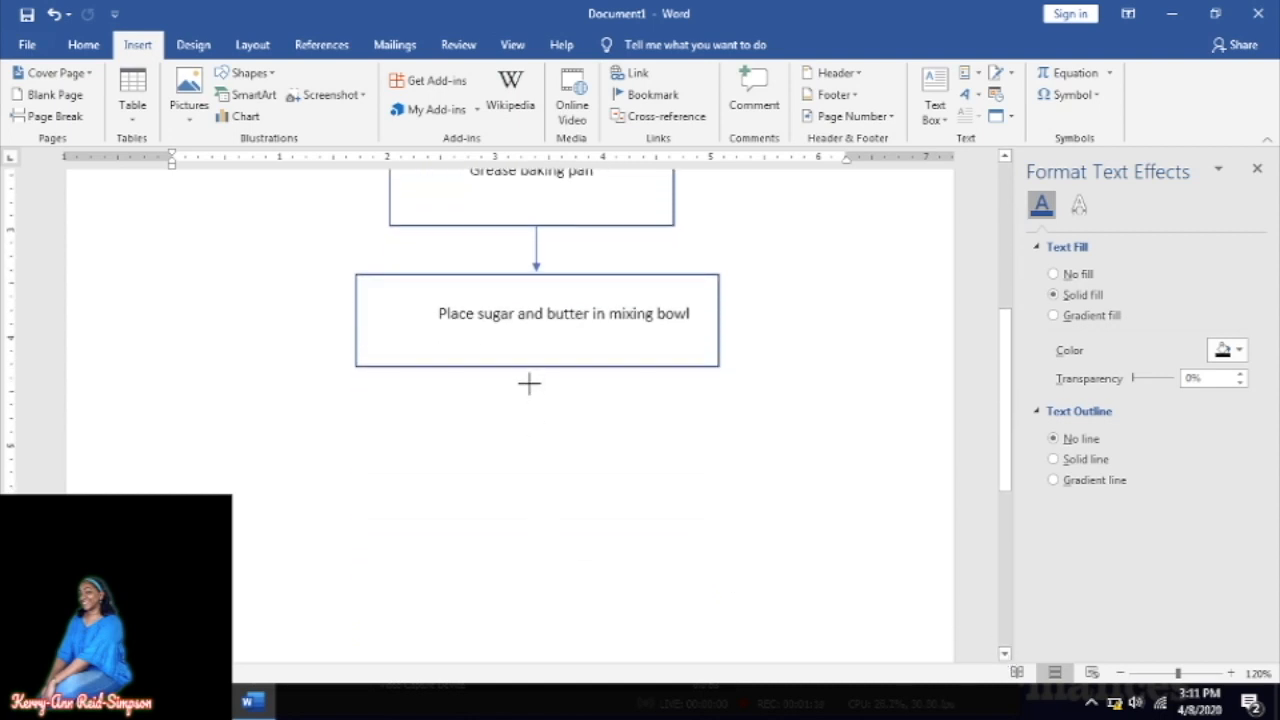
{"action": "left_click_drag", "start_coordinate": [537, 367], "coordinate": [538, 404]}
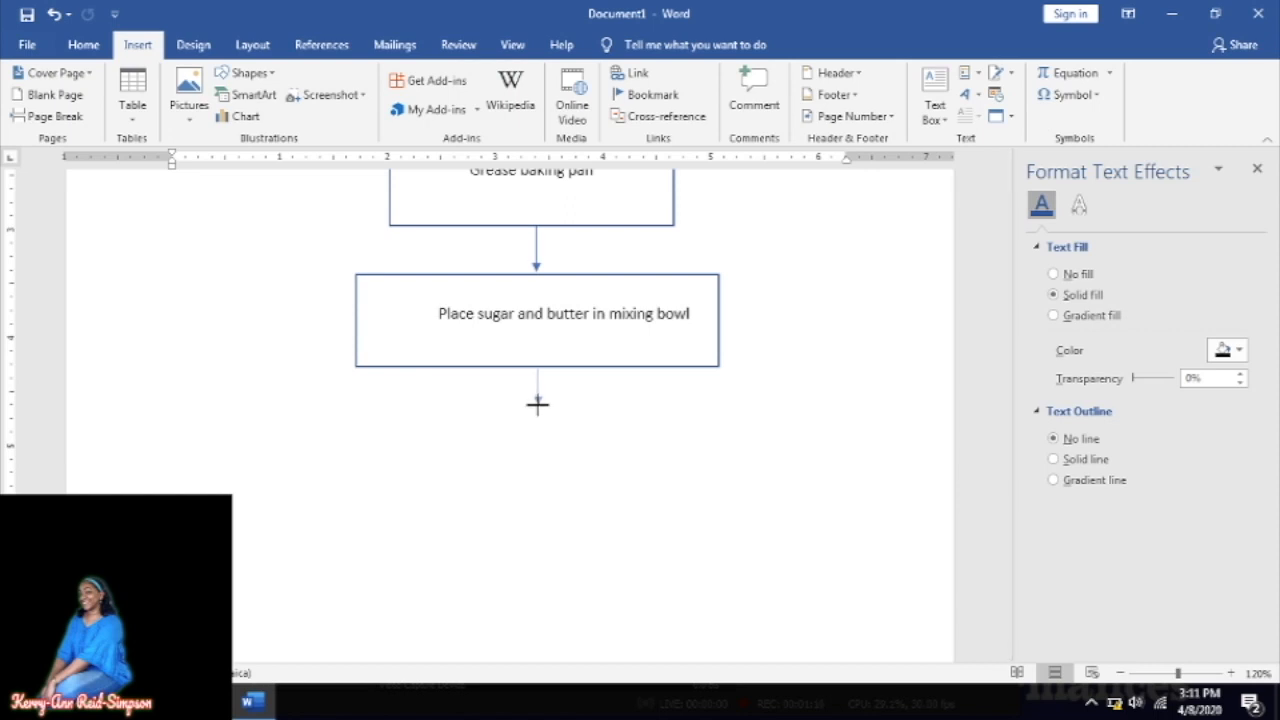
{"action": "left_click_drag", "start_coordinate": [537, 404], "coordinate": [537, 404]}
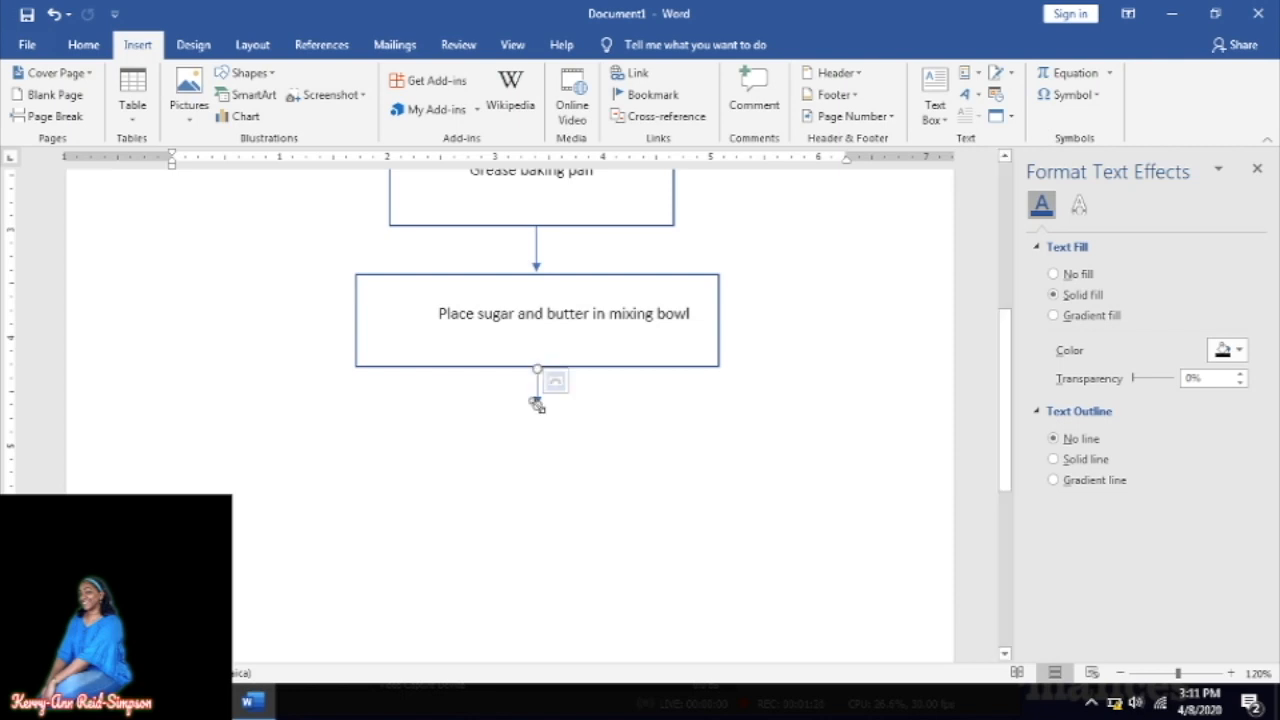
- Draw a rectangle about 0.94" high and 3.58" wide below the new arrow and move its top edge up to the arrow tip
{"action": "left_click", "coordinate": [138, 46]}
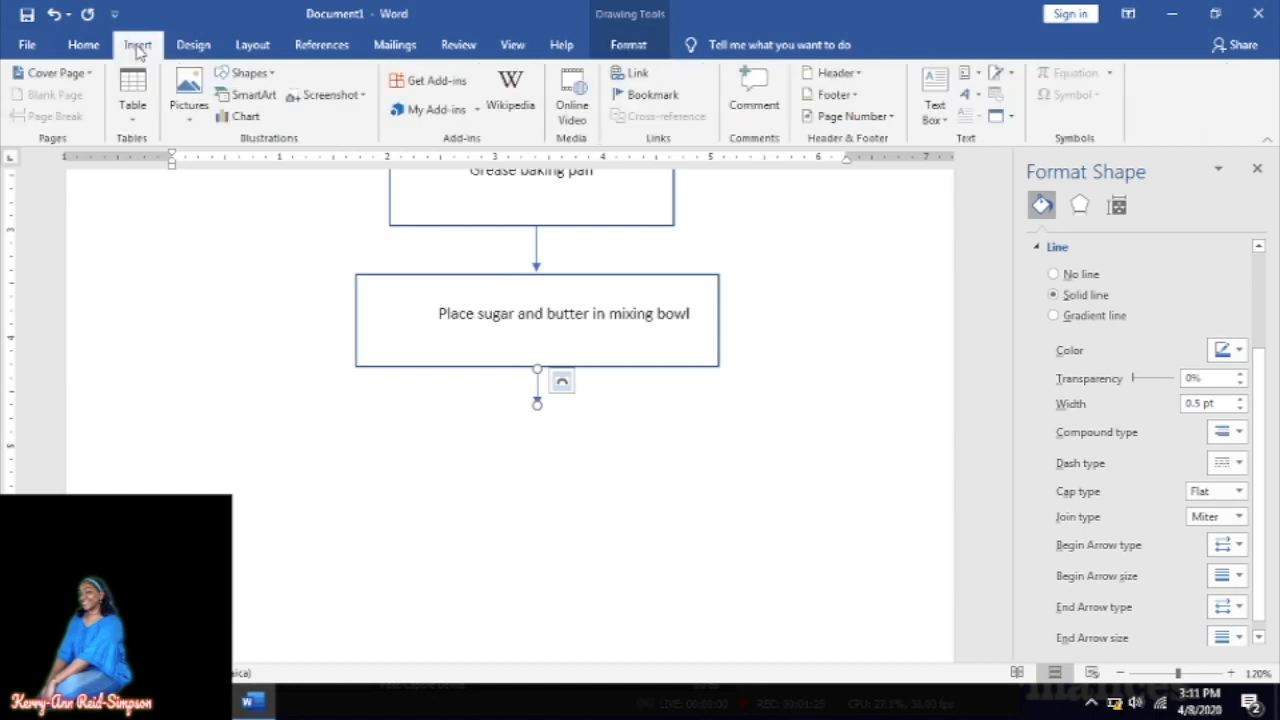
{"action": "left_click", "coordinate": [250, 73]}
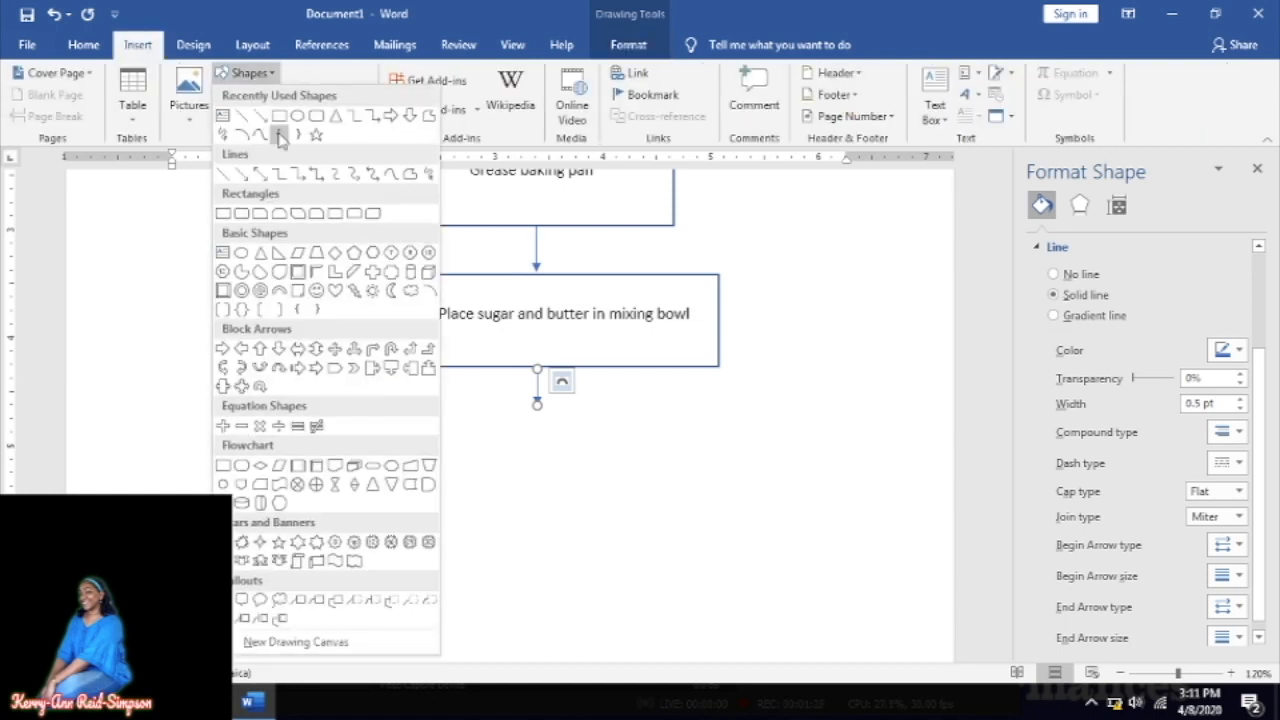
{"action": "left_click", "coordinate": [280, 120]}
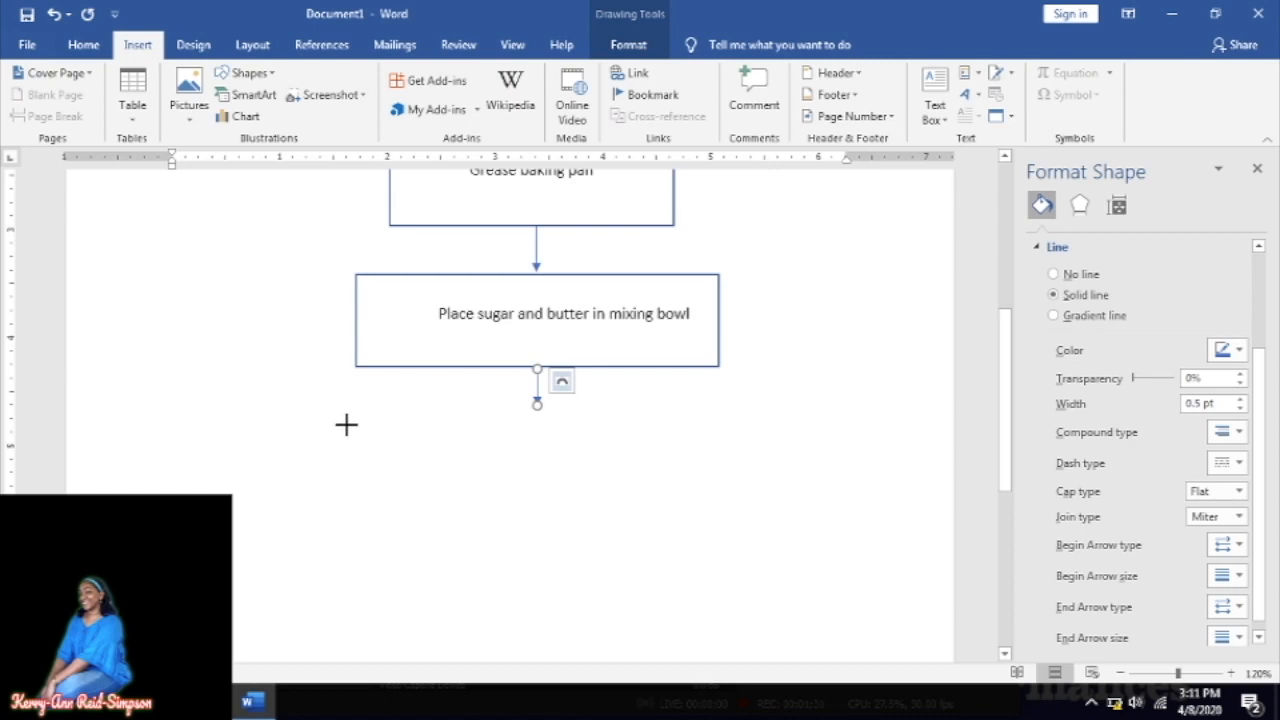
{"action": "left_click_drag", "start_coordinate": [346, 423], "coordinate": [734, 527]}
{"action": "left_click_drag", "start_coordinate": [617, 424], "coordinate": [610, 405]}
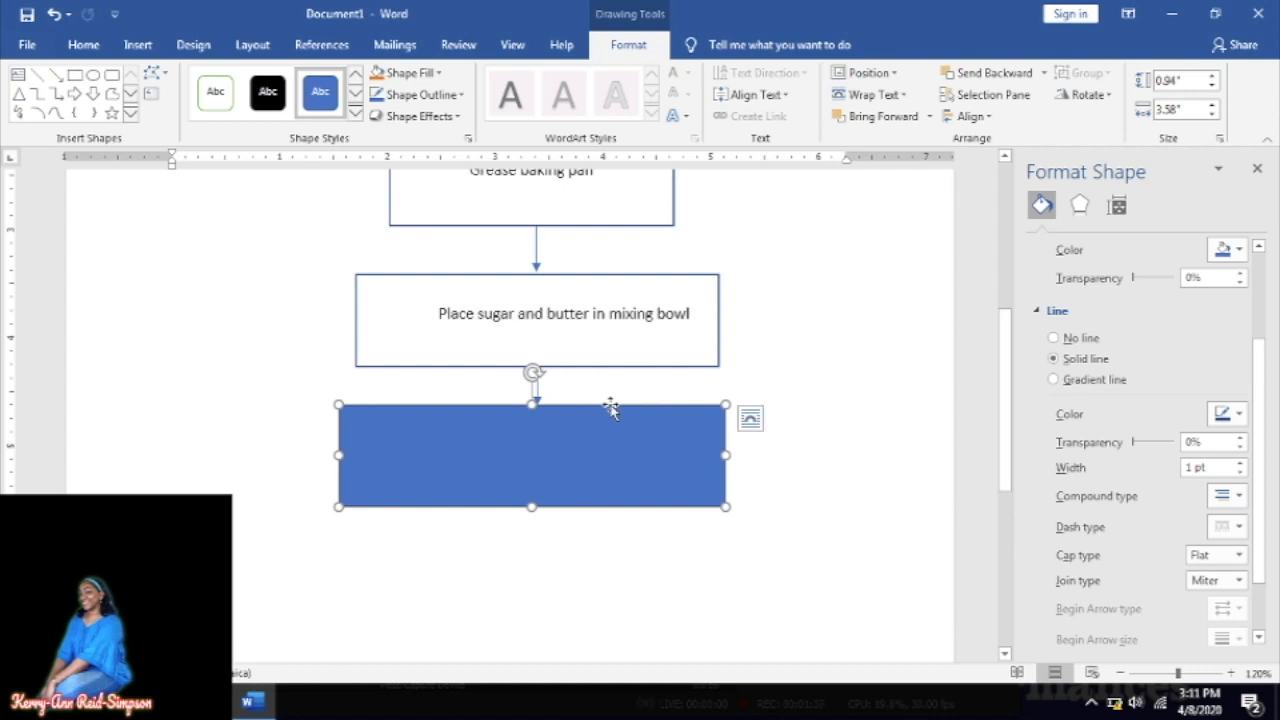
- Add the text "Switch on mixer" to the new rectangle, consulting the handwritten flowchart in Adobe Reader Touch for the wording
{"action": "right_click", "coordinate": [578, 448]}
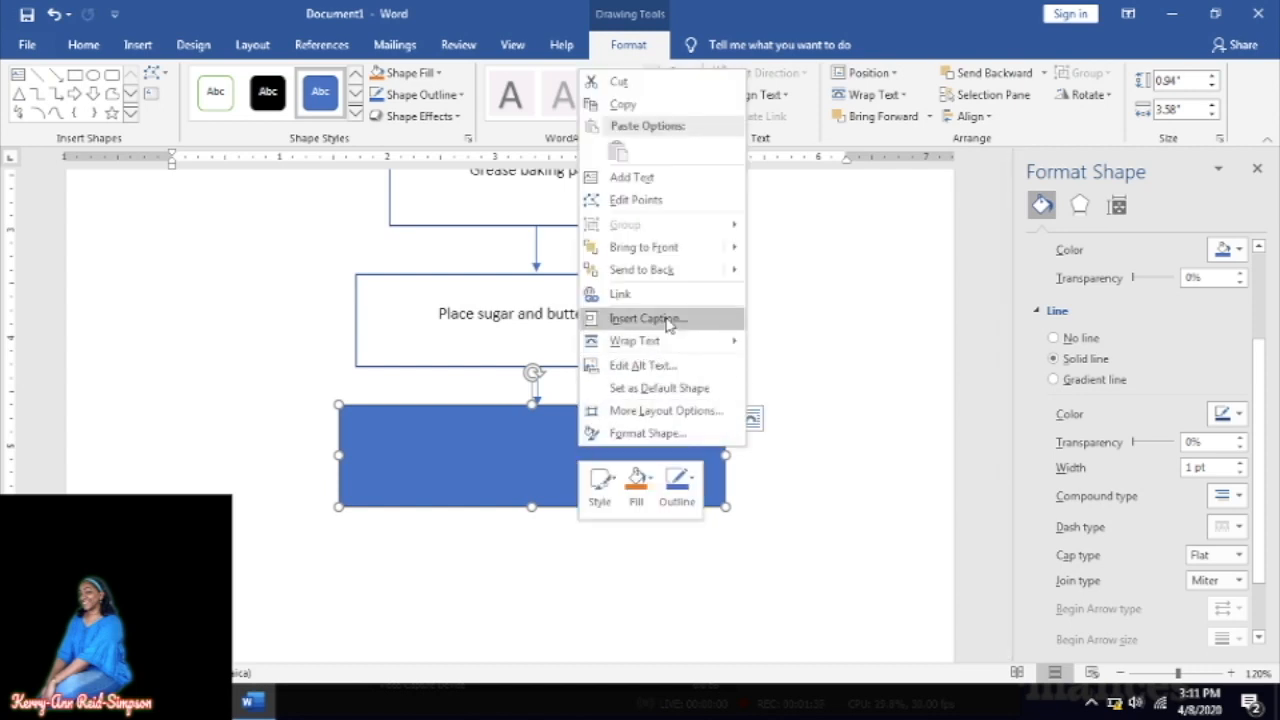
{"action": "left_click", "coordinate": [648, 177]}
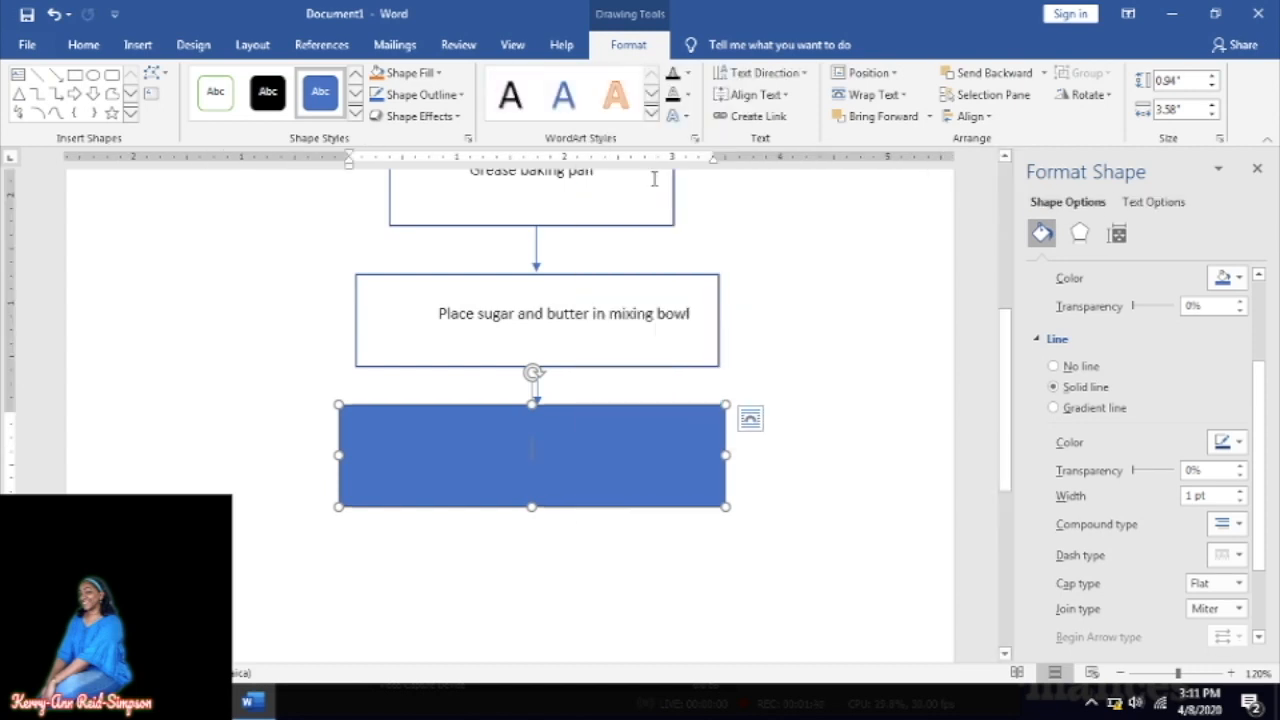
{"action": "key", "text": "alt+Tab"}
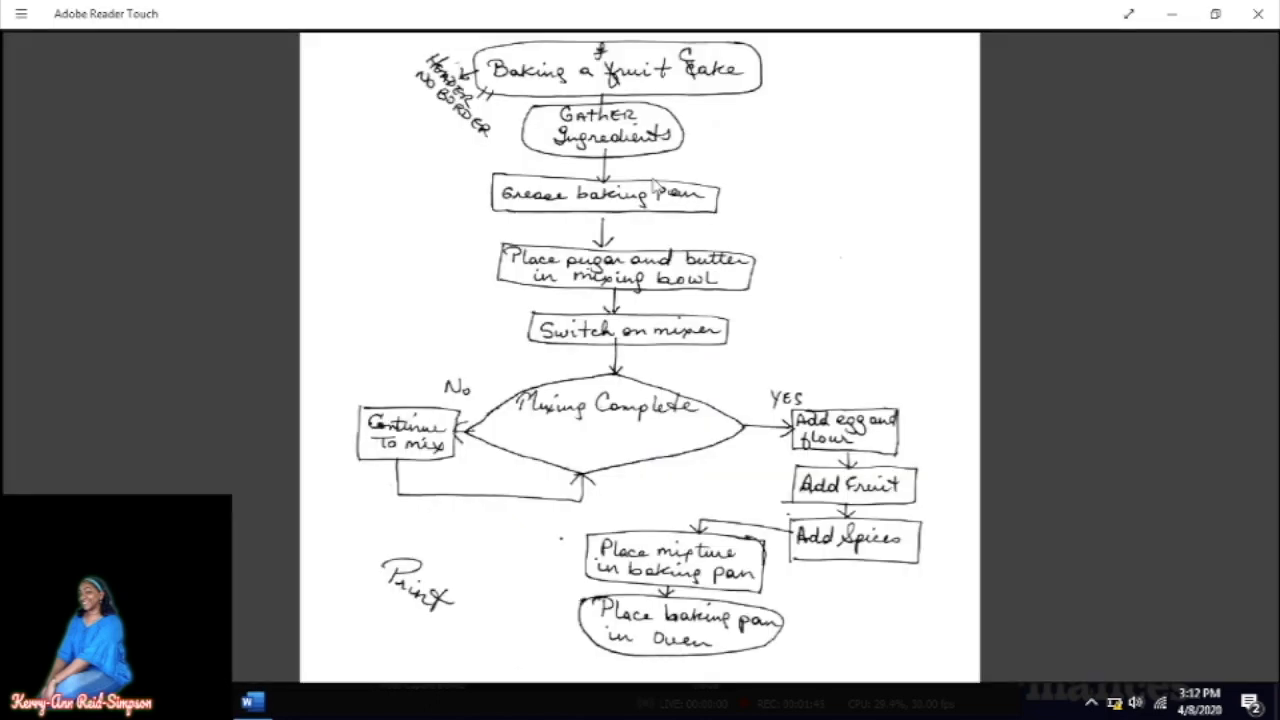
{"action": "key", "text": "alt+Tab"}
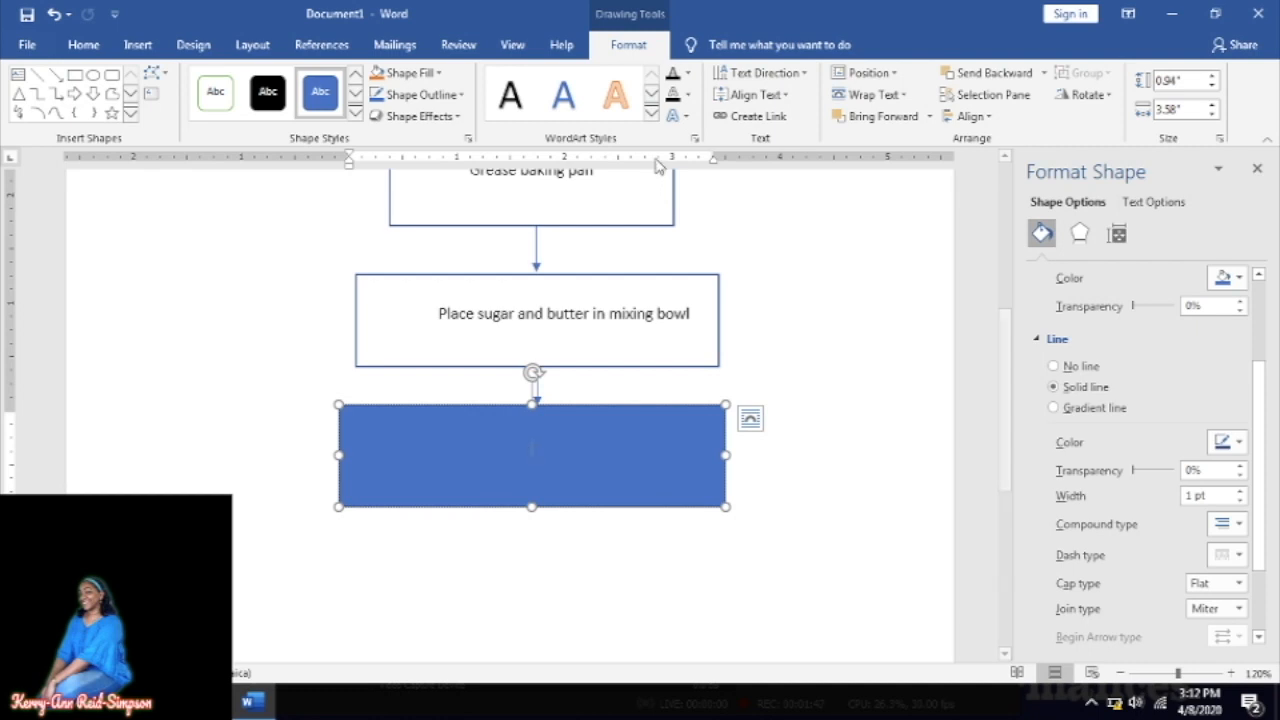
{"action": "type", "text": "switch on mixer"}
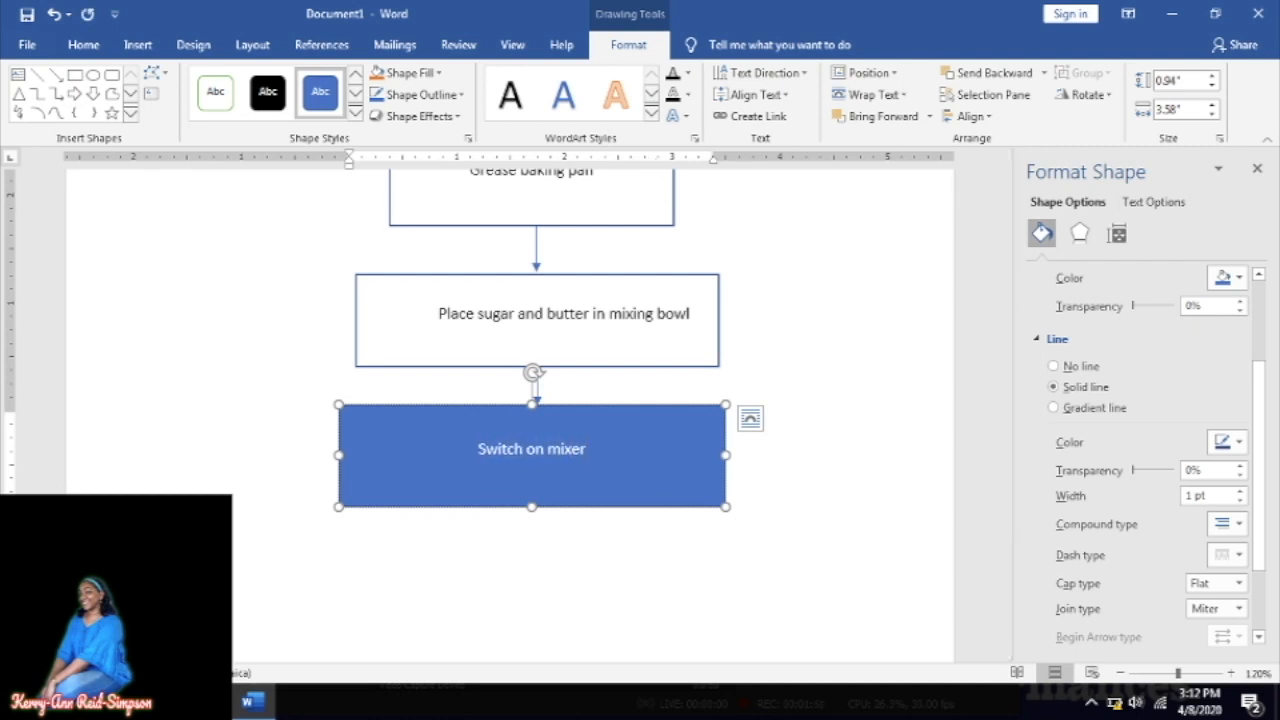
{"action": "left_click", "coordinate": [555, 543]}
- Review the flowchart against the handwritten original in Adobe Reader Touch, and in Word set the "Switch on mixer" text fill colour to black
{"action": "scroll", "coordinate": [555, 543], "scroll_direction": "up", "scroll_amount": 5}
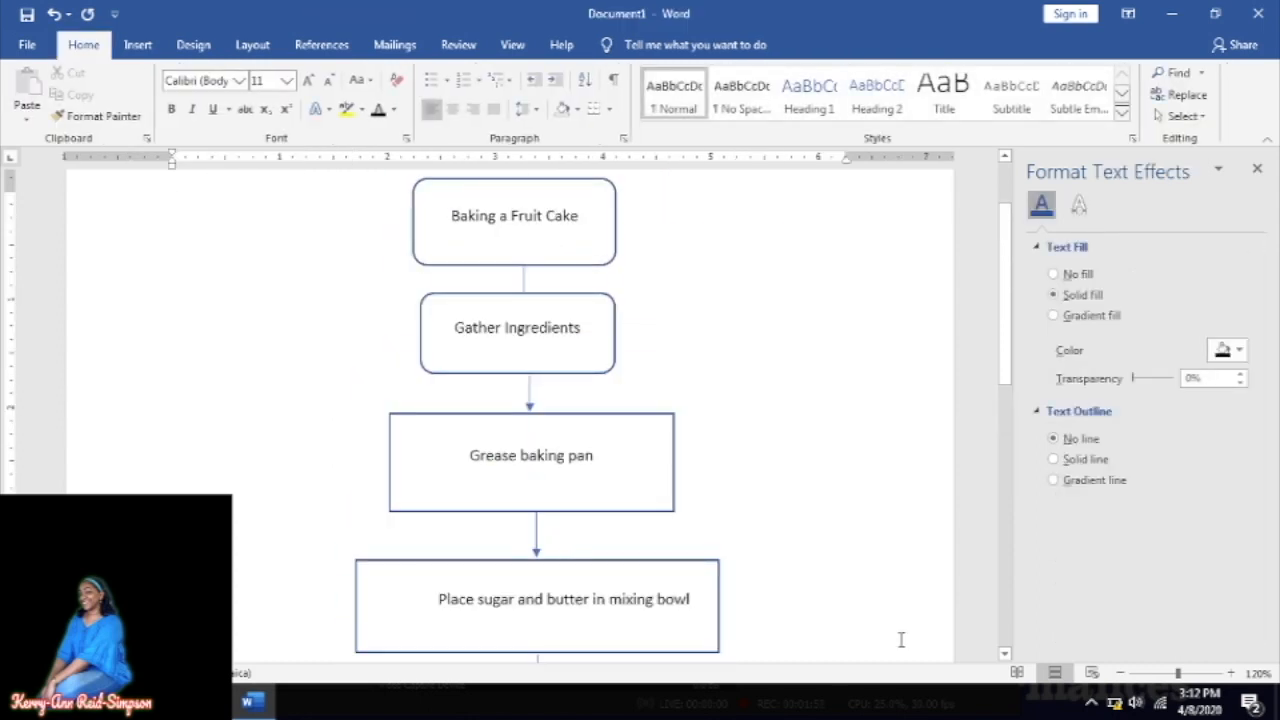
{"action": "left_click", "coordinate": [1005, 655]}
{"action": "left_click", "coordinate": [1005, 656]}
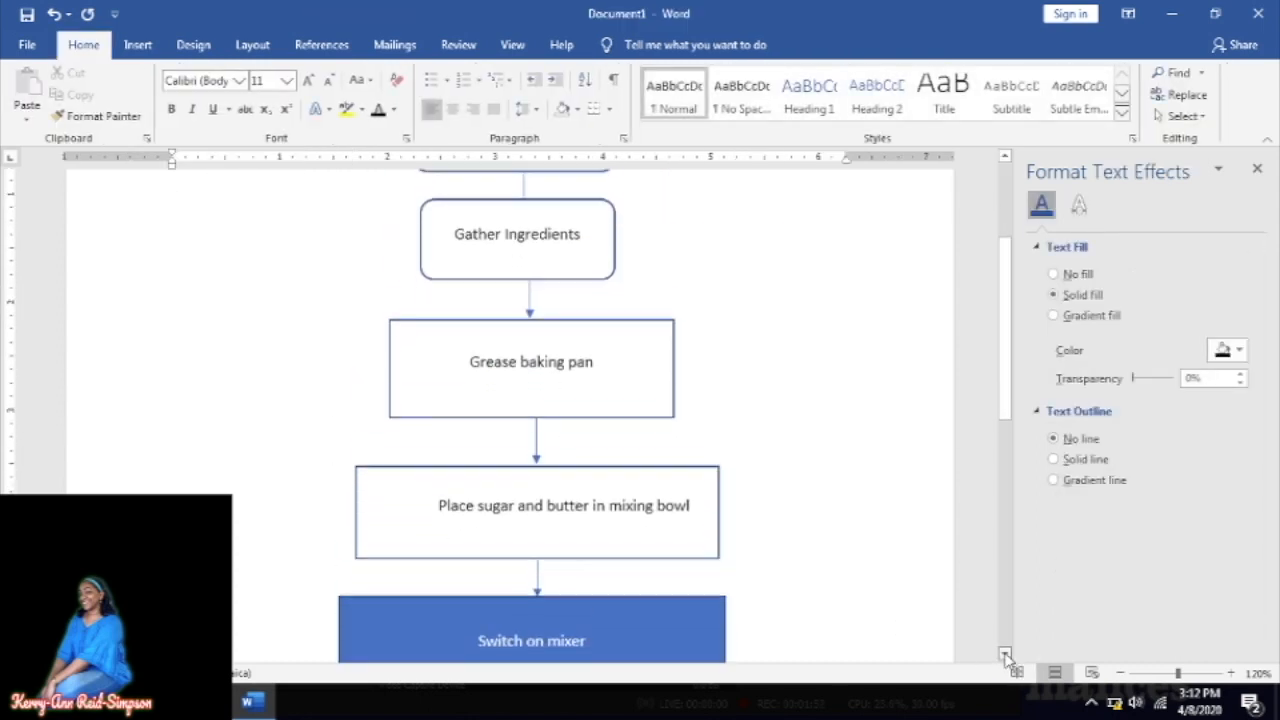
{"action": "left_click", "coordinate": [1005, 656]}
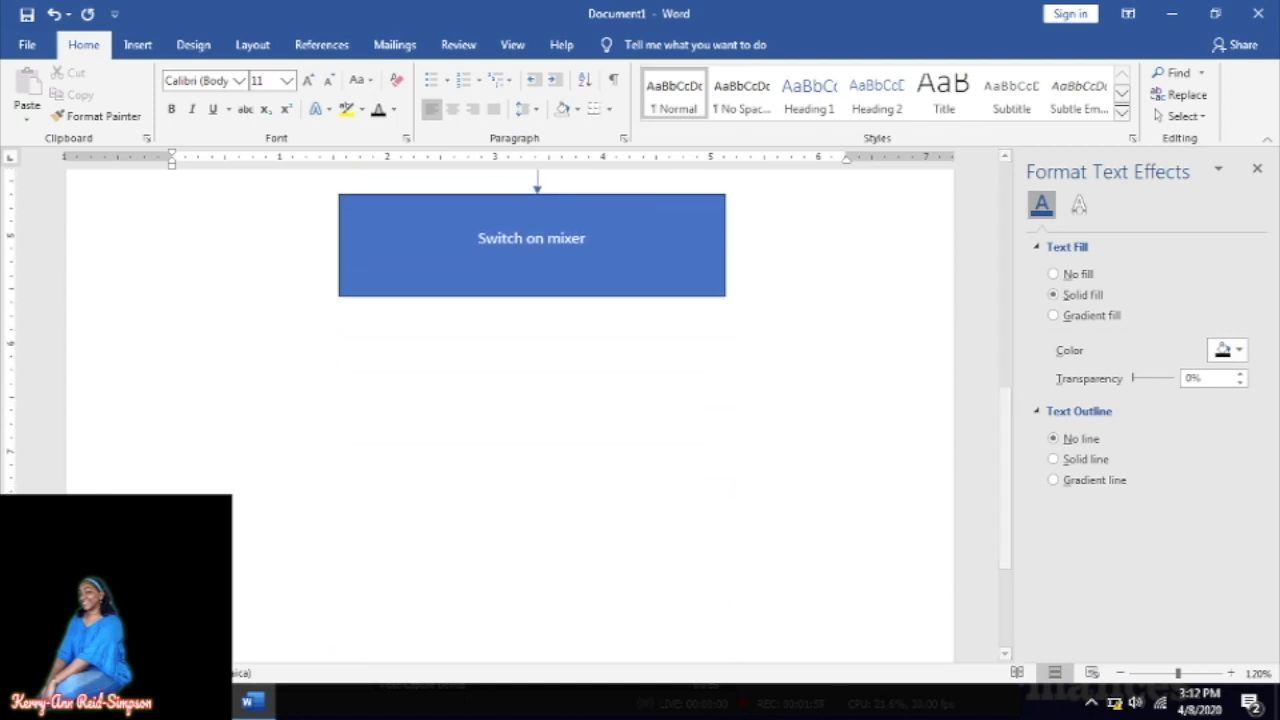
{"action": "key", "text": "alt+Tab"}
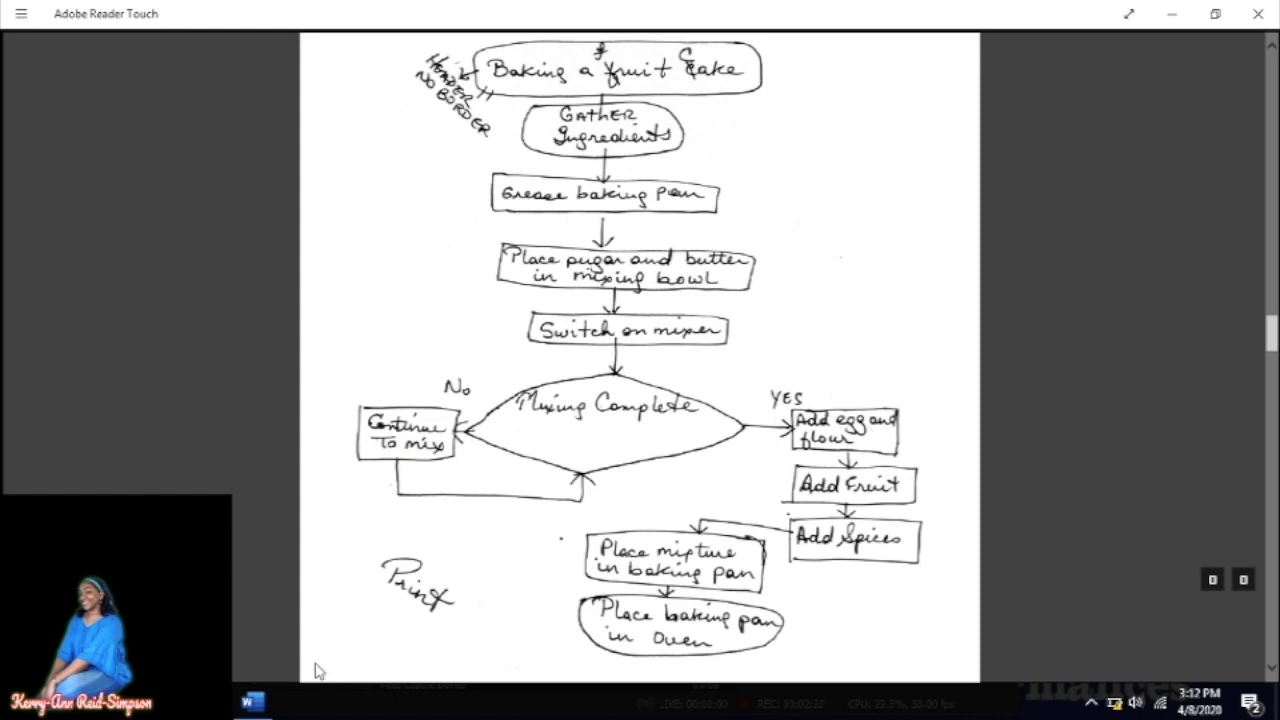
{"action": "left_click", "coordinate": [250, 702]}
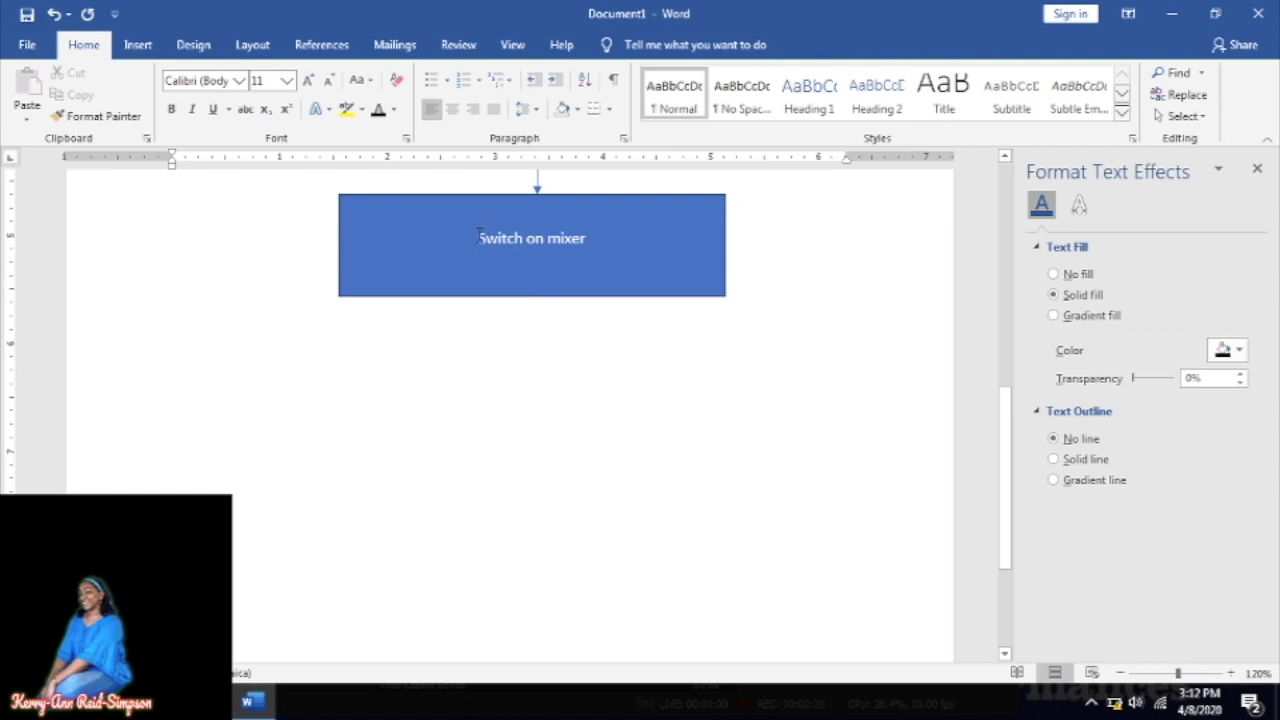
{"action": "mouse_move", "coordinate": [479, 237]}
{"action": "left_mouse_down"}
{"action": "mouse_move", "coordinate": [594, 251]}
{"action": "mouse_move", "coordinate": [629, 237]}
{"action": "left_mouse_up"}
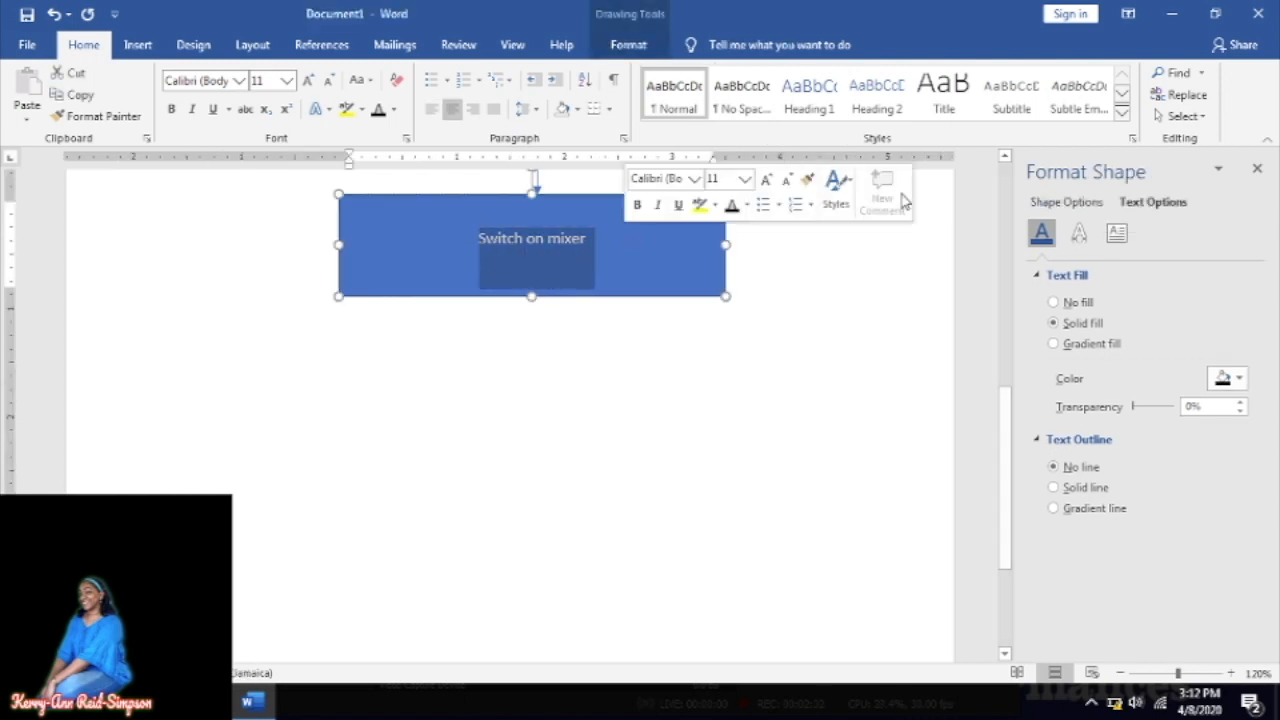
{"action": "left_click", "coordinate": [1228, 378]}
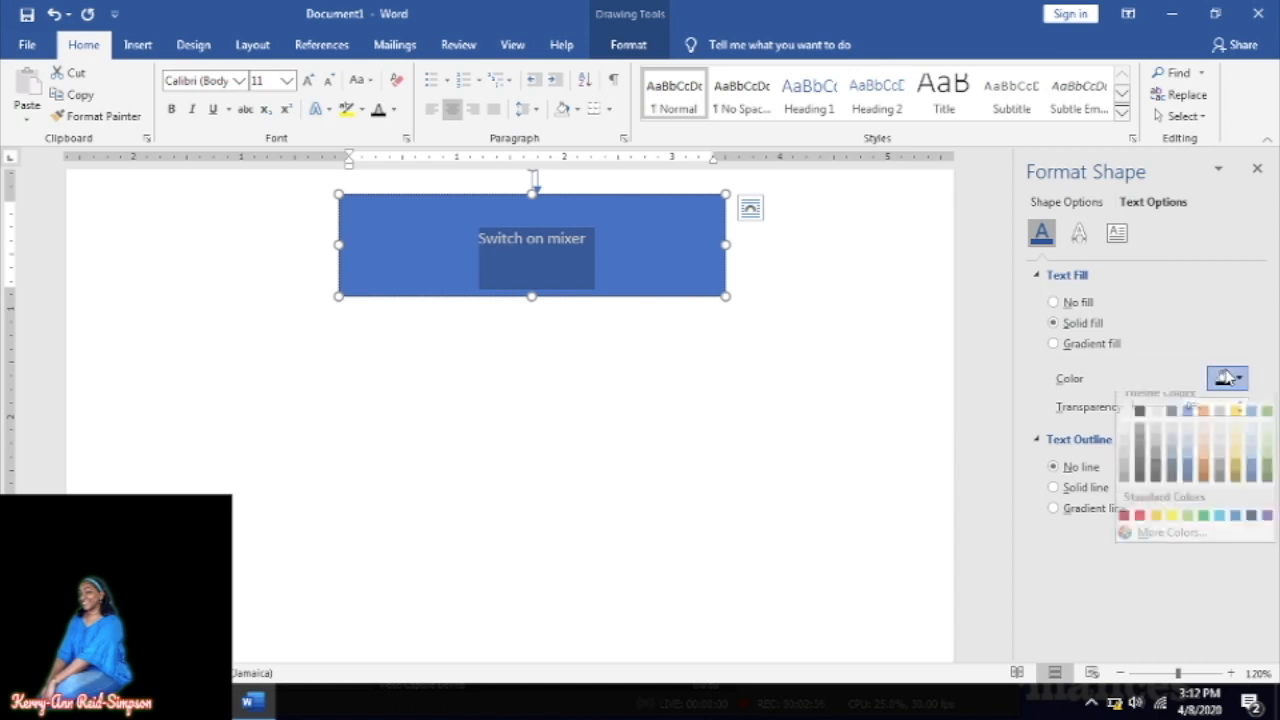
{"action": "left_click", "coordinate": [1149, 425]}
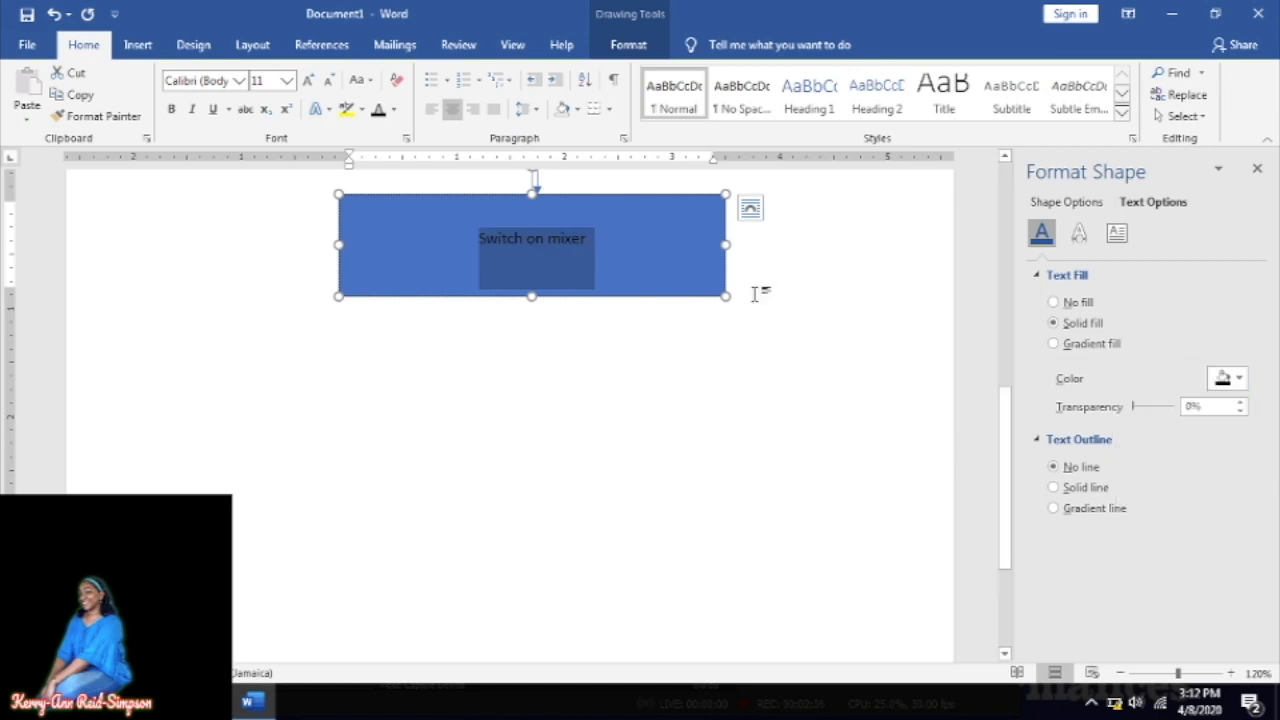
- Remove the fill from the "Switch on mixer" rectangle
{"action": "right_click", "coordinate": [687, 194]}
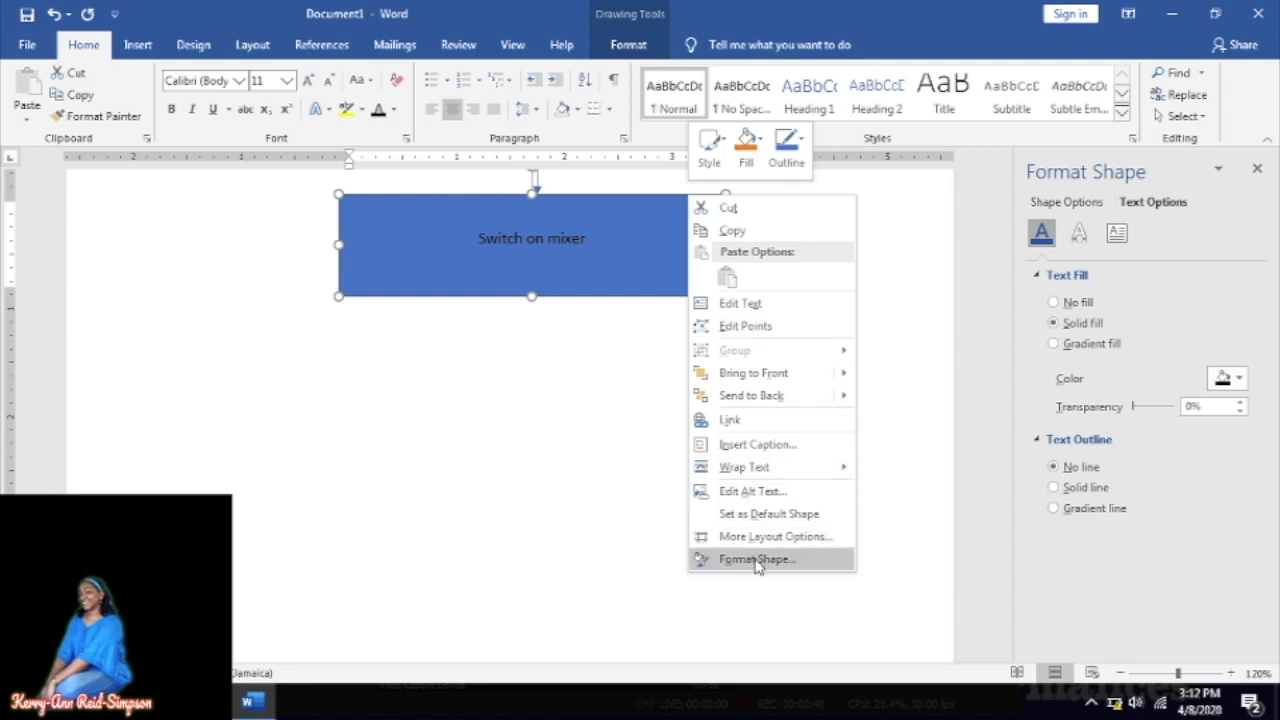
{"action": "left_click", "coordinate": [757, 560]}
{"action": "left_click", "coordinate": [1056, 304]}
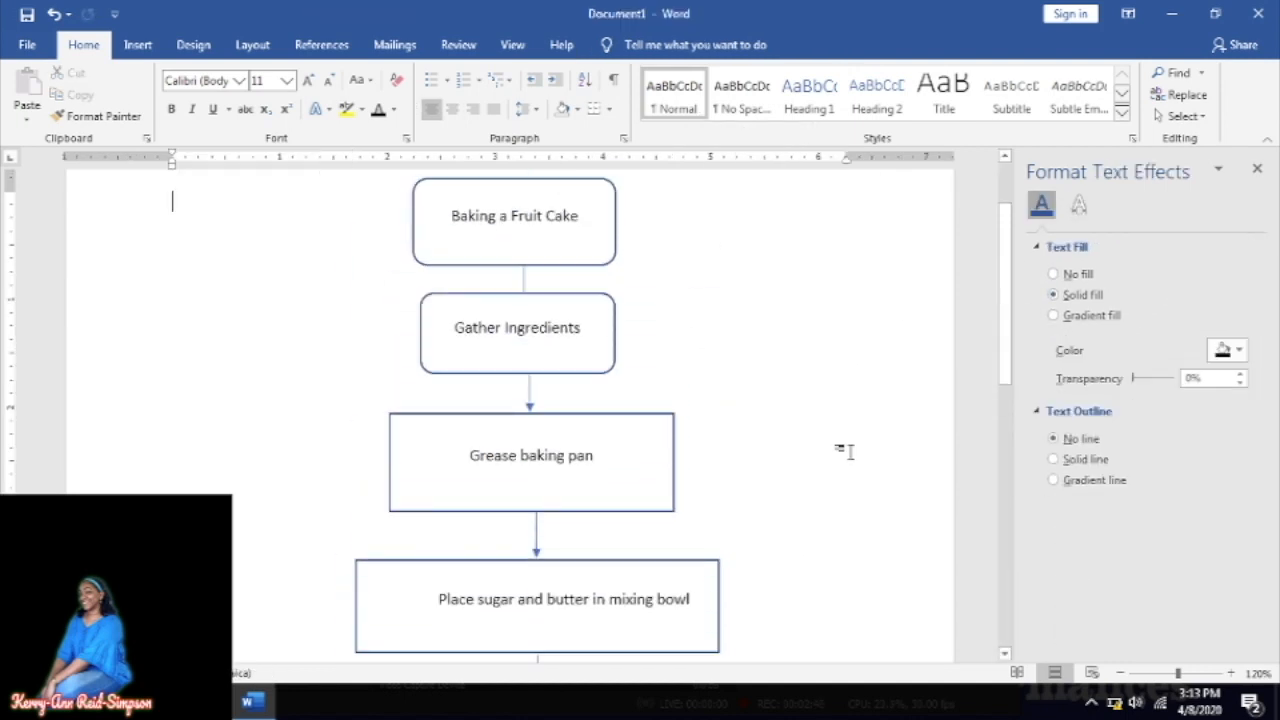
- Draw a vertical line arrow about 0.34" long down from the bottom centre of the "Switch on mixer" box
{"action": "left_click", "coordinate": [1005, 654]}
{"action": "left_click", "coordinate": [1005, 654]}
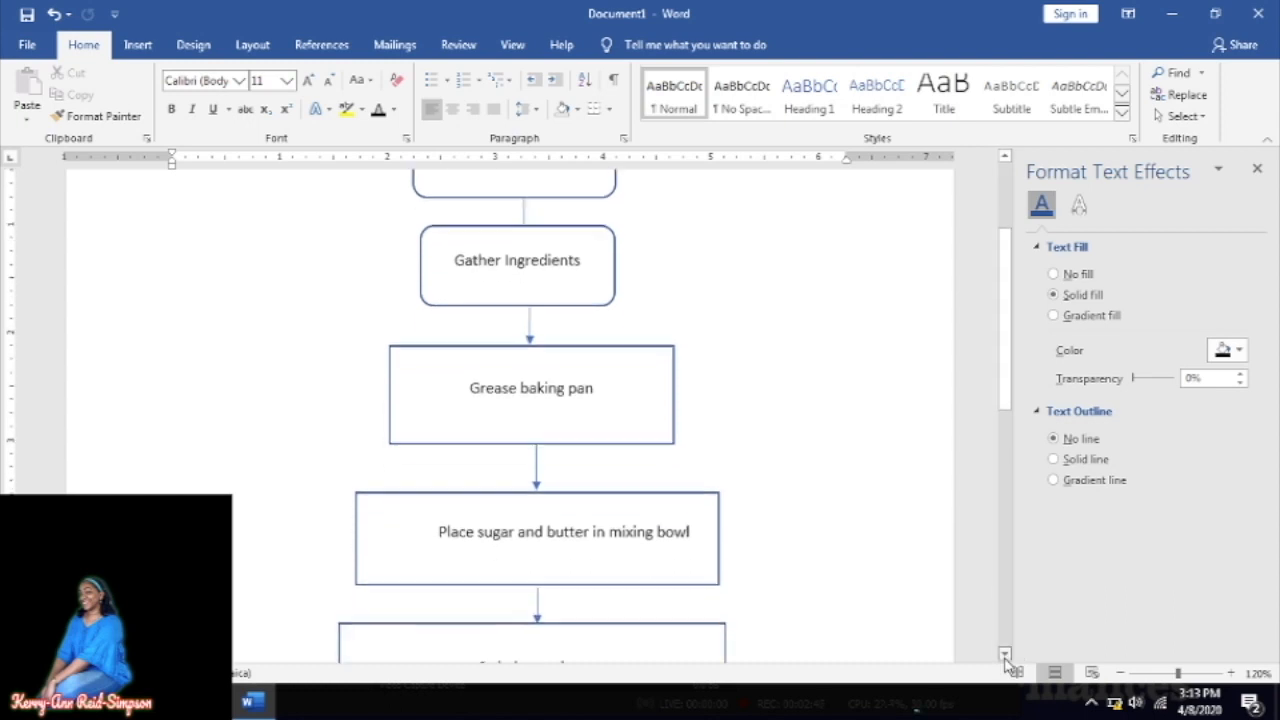
{"action": "scroll", "coordinate": [748, 562], "scroll_direction": "down", "scroll_amount": 5}
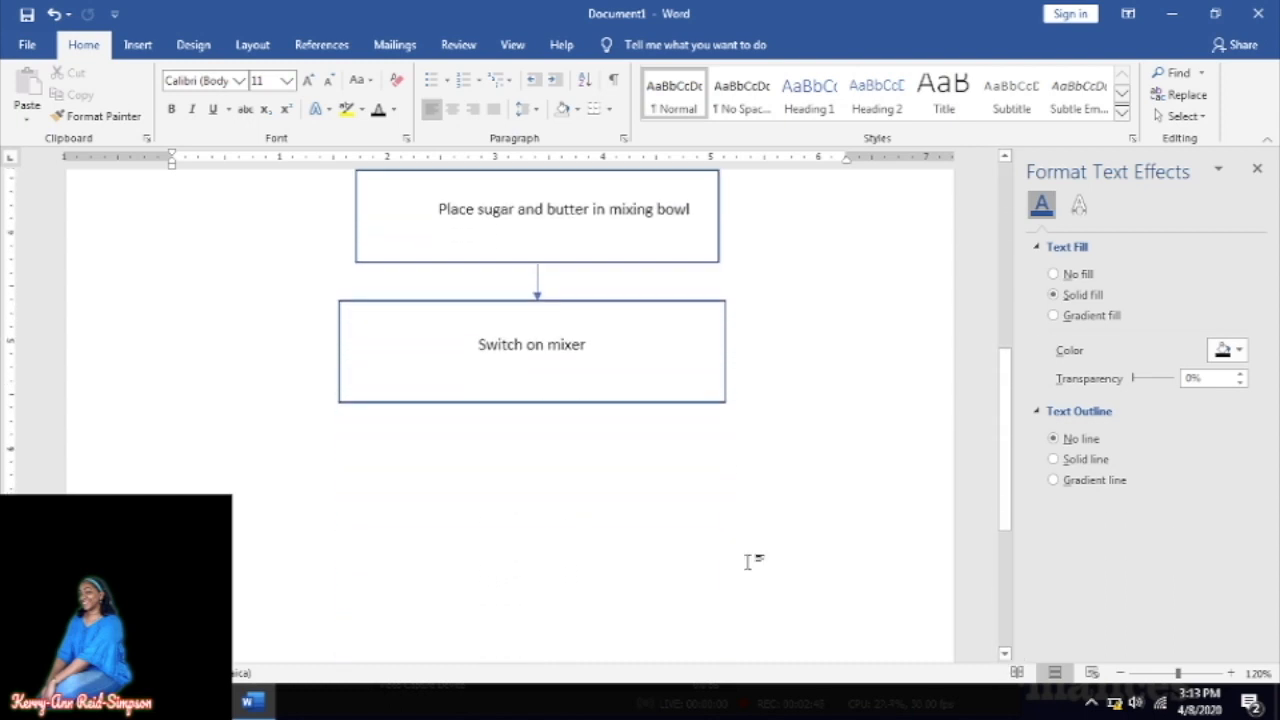
{"action": "left_click", "coordinate": [138, 45]}
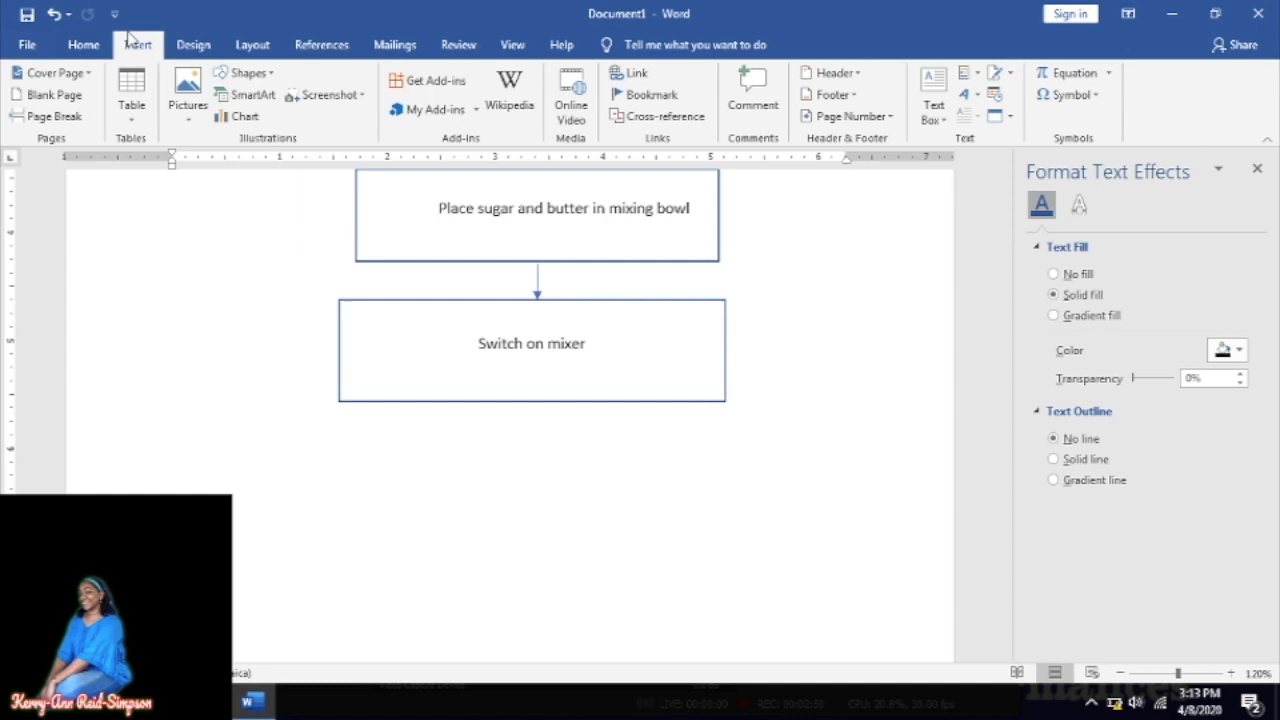
{"action": "left_click", "coordinate": [250, 73]}
{"action": "left_click", "coordinate": [268, 118]}
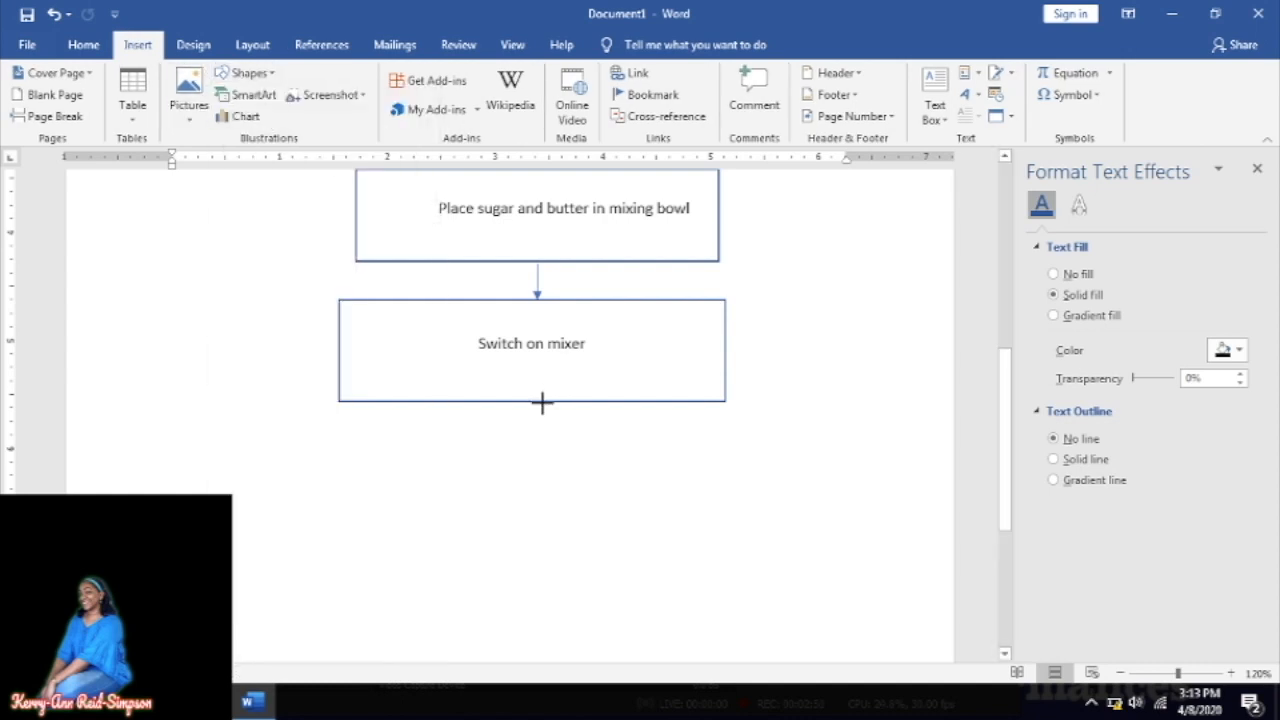
{"action": "left_click_drag", "start_coordinate": [541, 402], "coordinate": [543, 414]}
{"action": "left_click_drag", "start_coordinate": [542, 438], "coordinate": [542, 438]}
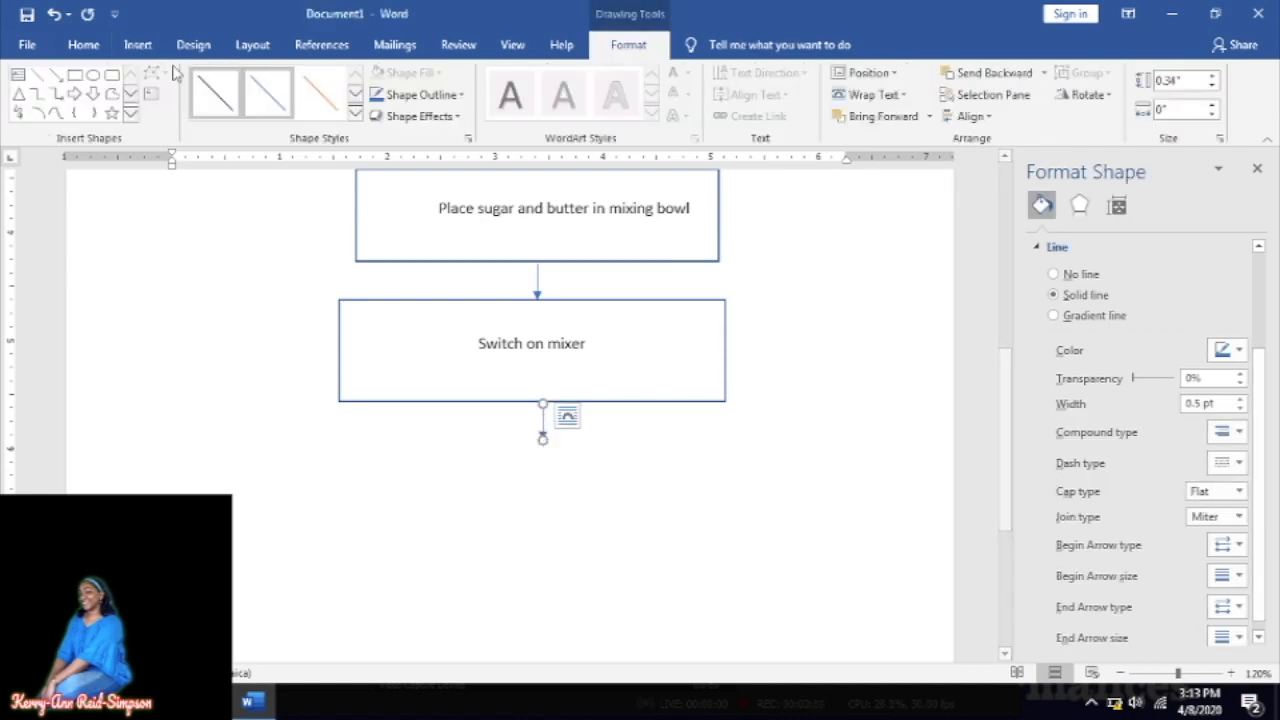
- Draw a flowchart decision diamond below the new arrow, resize it to about 1.68" high and 2.53" wide, and align its top corner with the arrow tip
{"action": "left_click", "coordinate": [134, 50]}
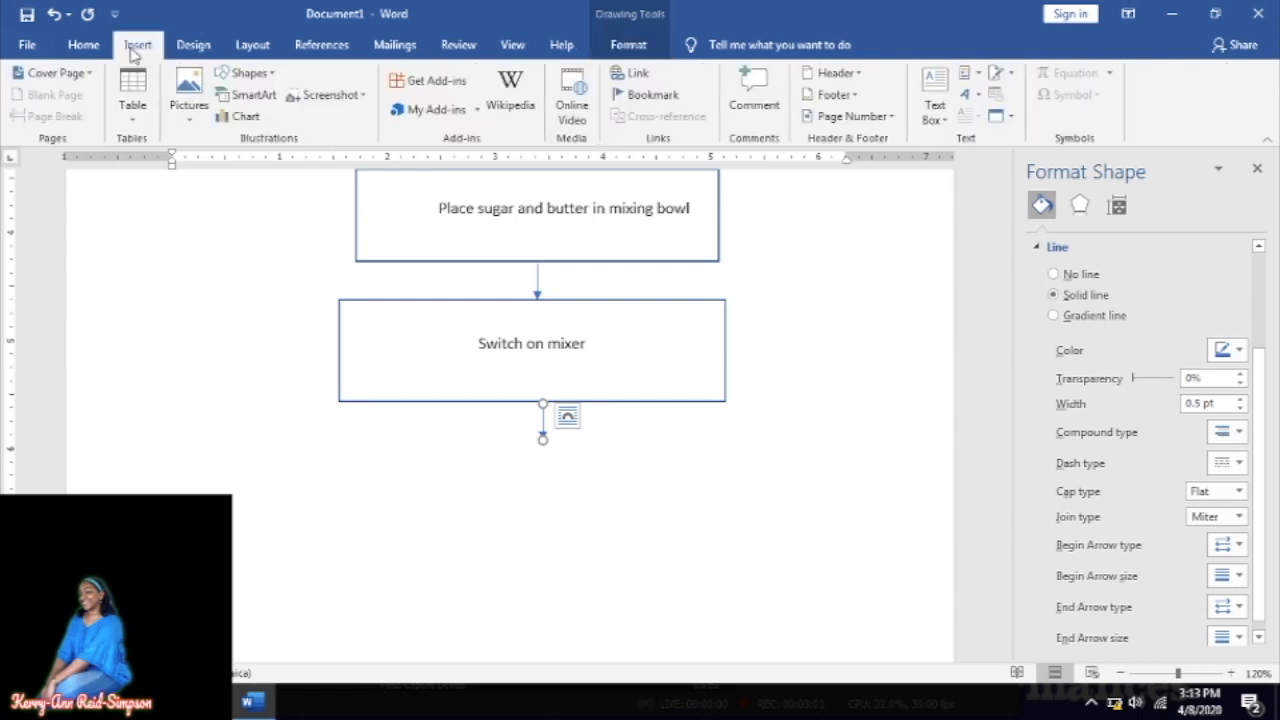
{"action": "left_click", "coordinate": [248, 74]}
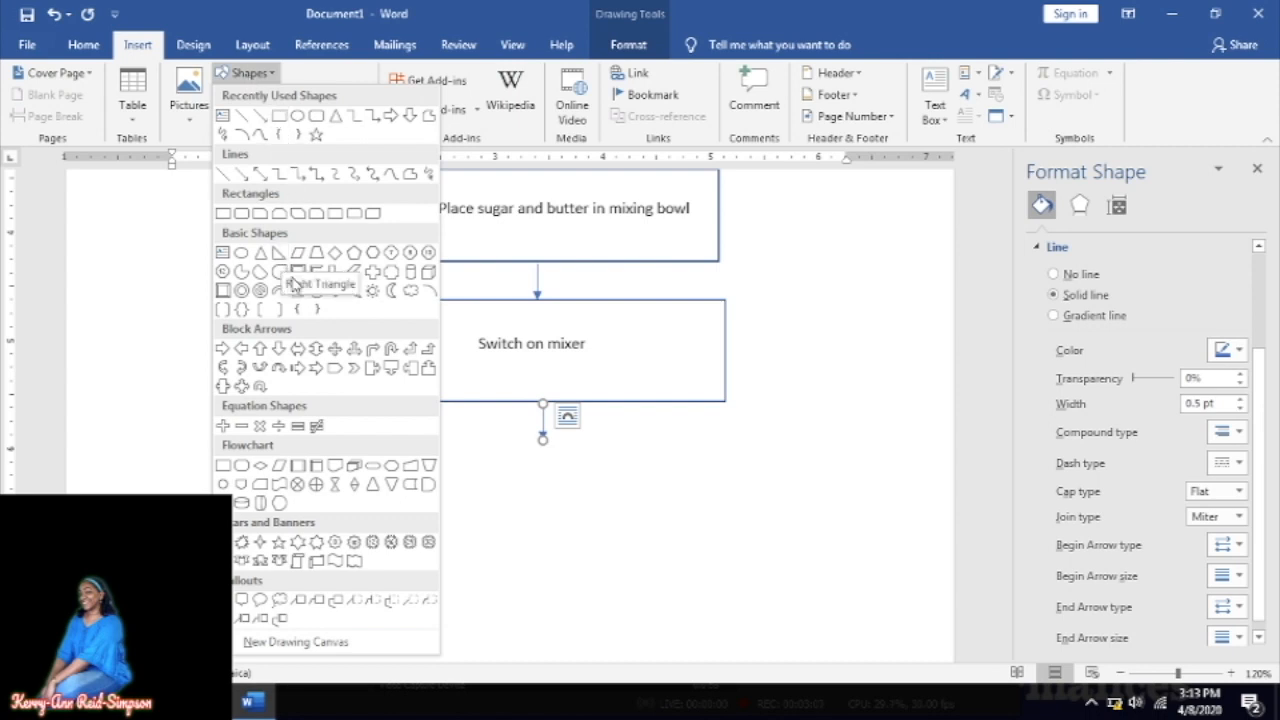
{"action": "left_click", "coordinate": [260, 467]}
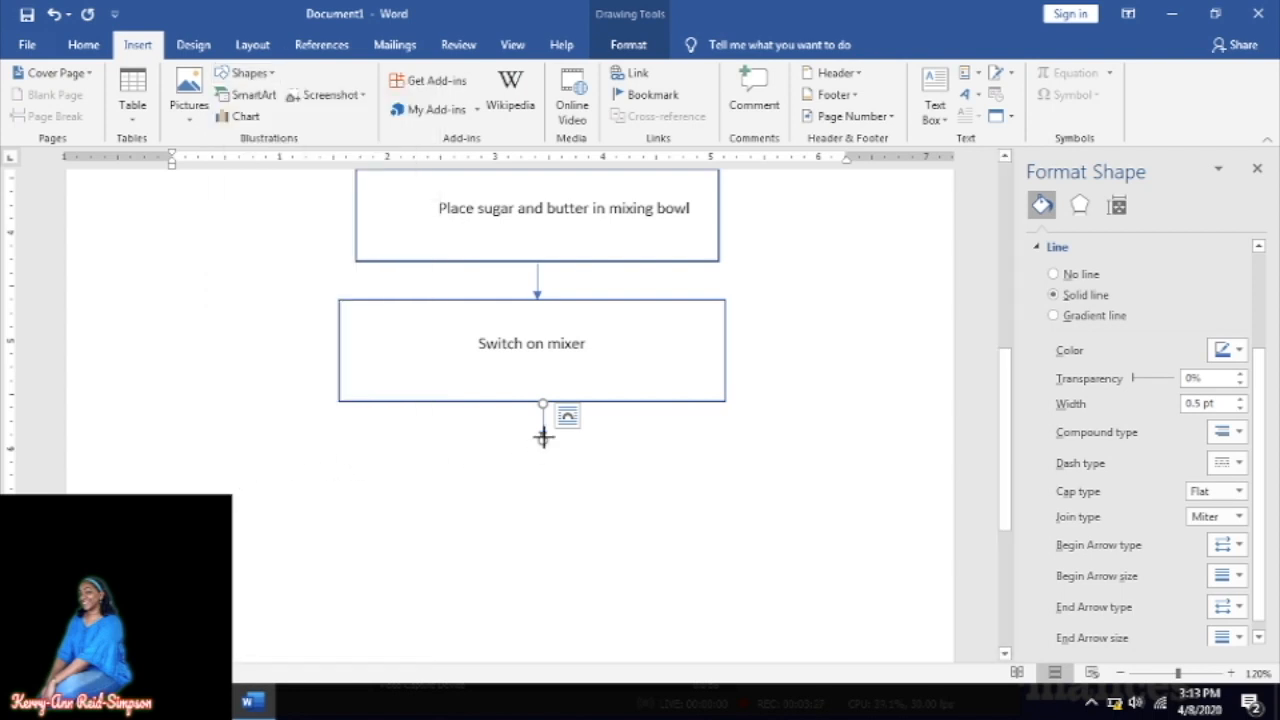
{"action": "left_click_drag", "start_coordinate": [542, 437], "coordinate": [787, 625]}
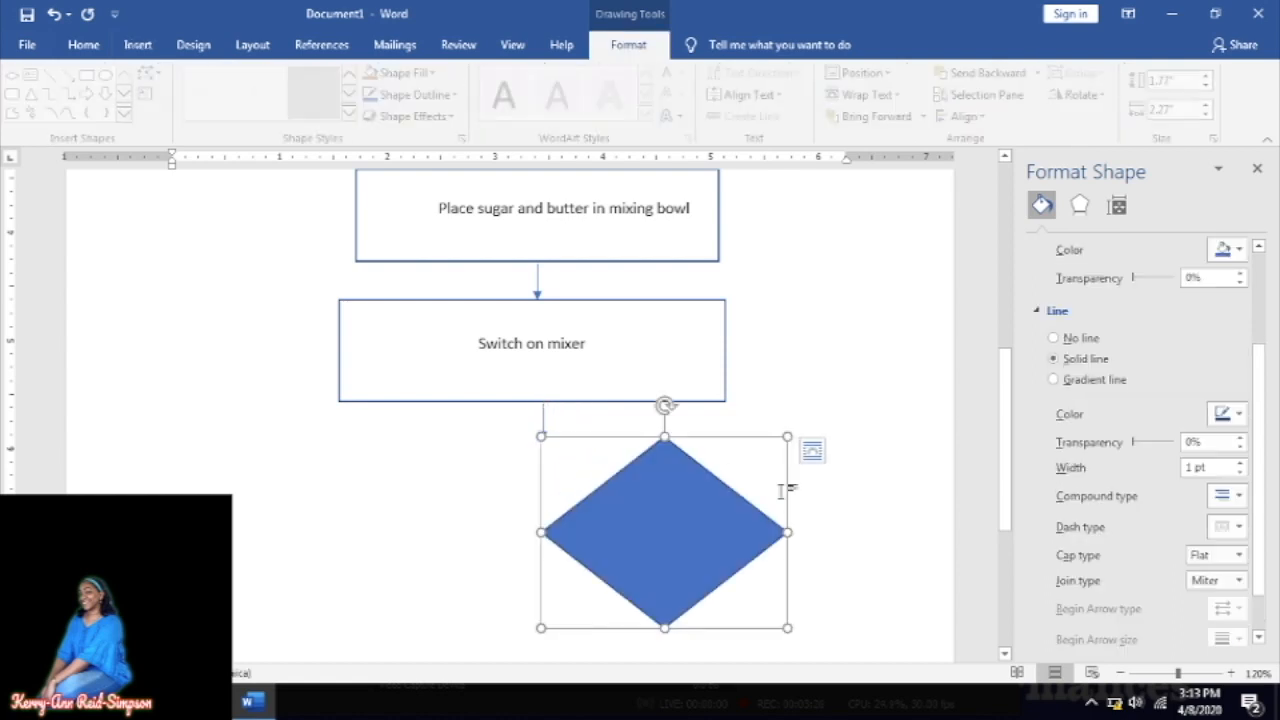
{"action": "left_click_drag", "start_coordinate": [680, 466], "coordinate": [563, 480]}
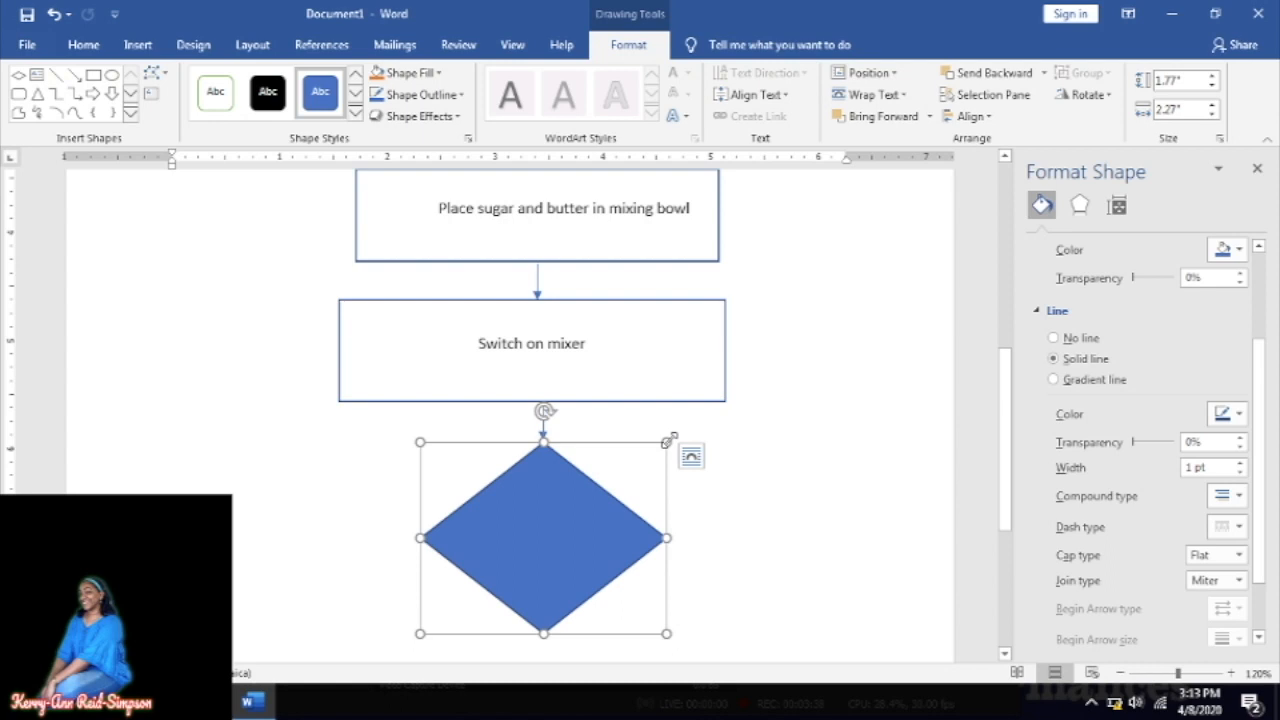
{"action": "left_click_drag", "start_coordinate": [666, 441], "coordinate": [694, 452]}
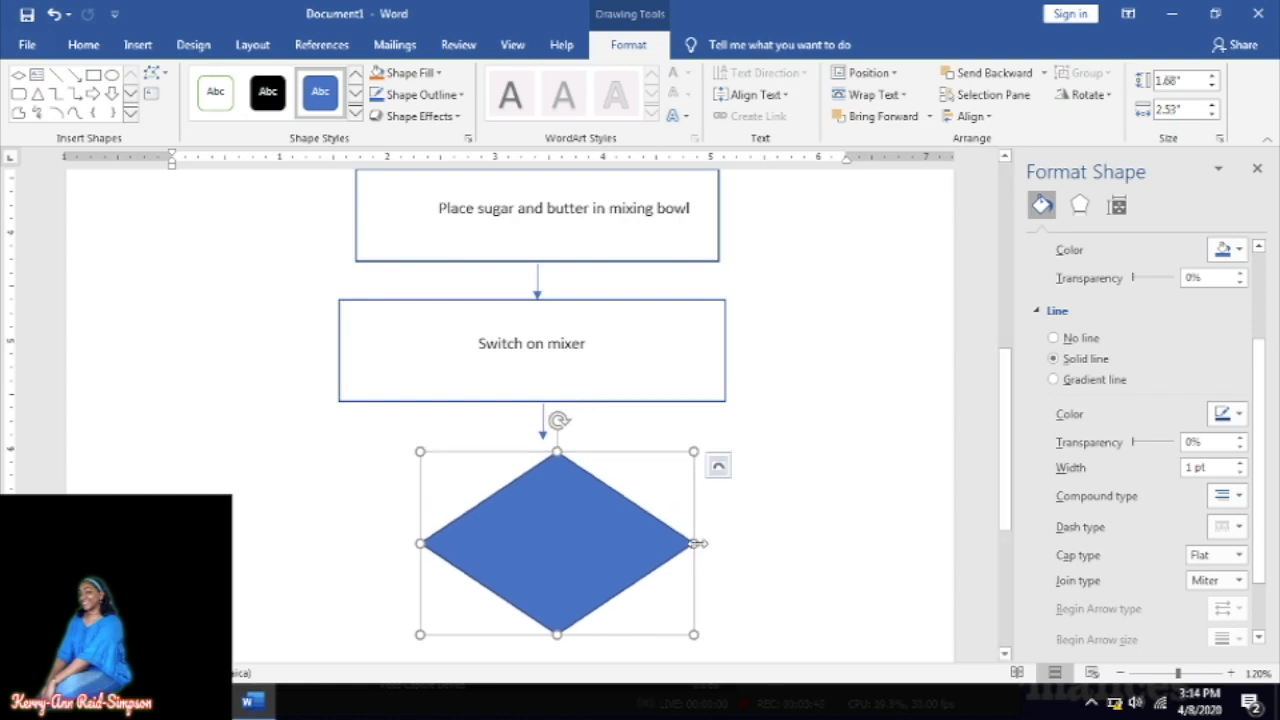
{"action": "mouse_move", "coordinate": [574, 509]}
{"action": "left_mouse_down"}
{"action": "mouse_move", "coordinate": [557, 491]}
{"action": "mouse_move", "coordinate": [562, 503]}
{"action": "left_mouse_up"}
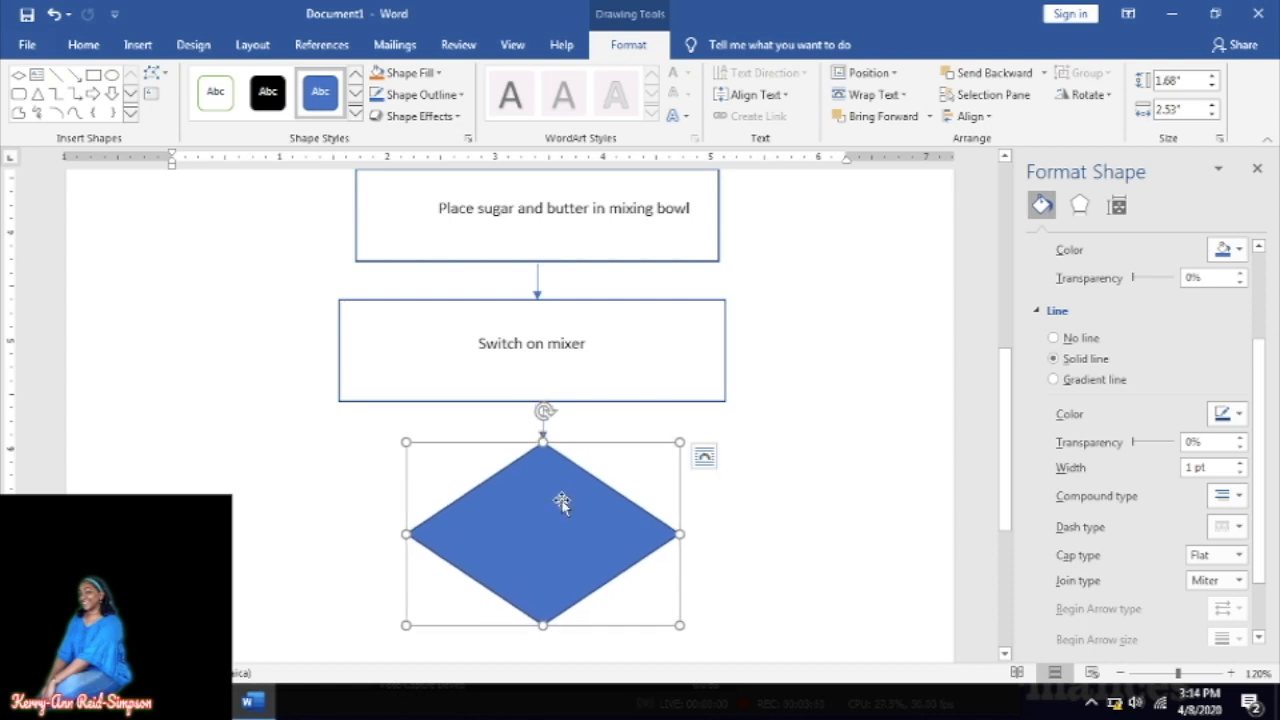
- Add the text "Mixing complete" to the diamond in Word, checking the wording in the handwritten flowchart in Adobe Reader Touch
{"action": "key", "text": "alt+Tab"}
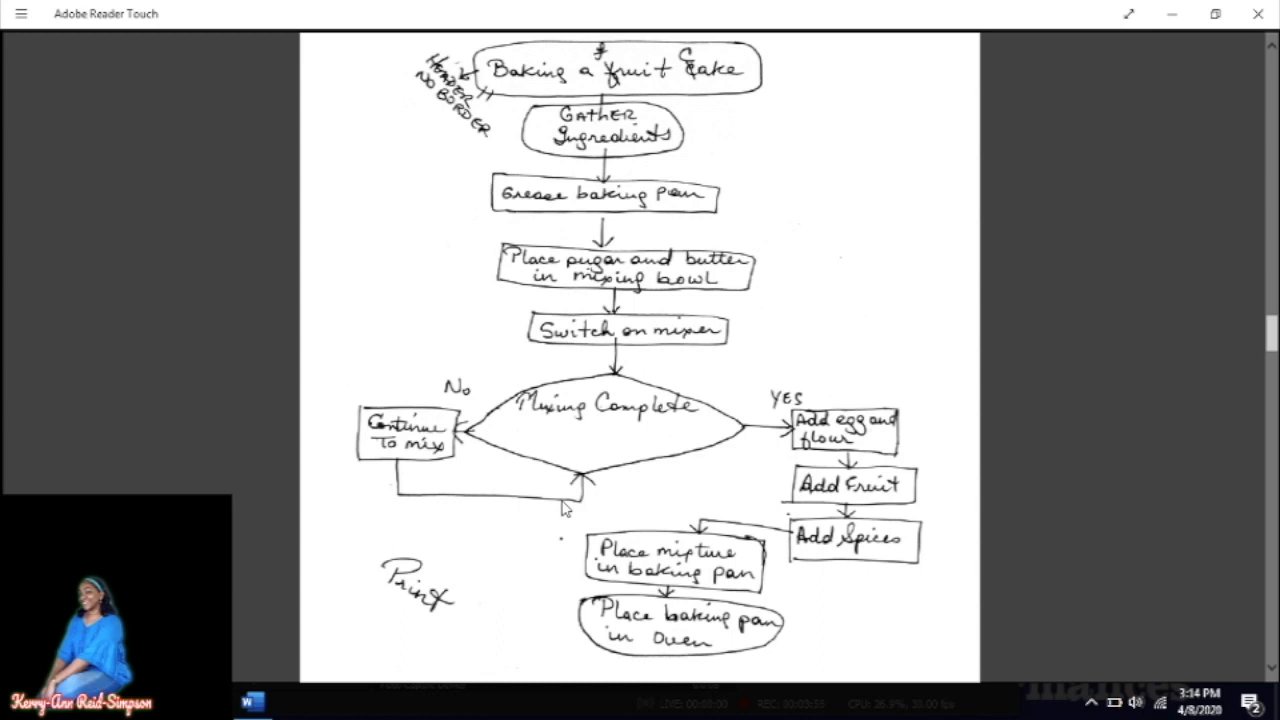
{"action": "key", "text": "alt+Tab"}
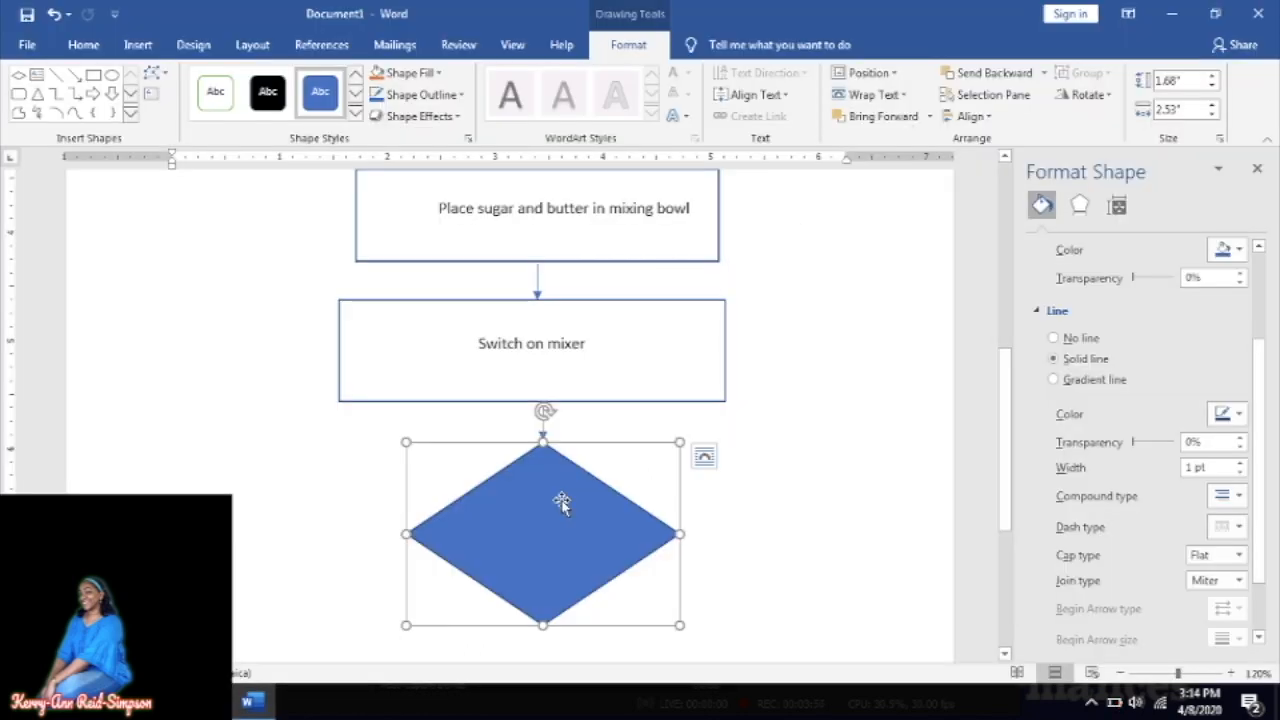
{"action": "right_click", "coordinate": [561, 499]}
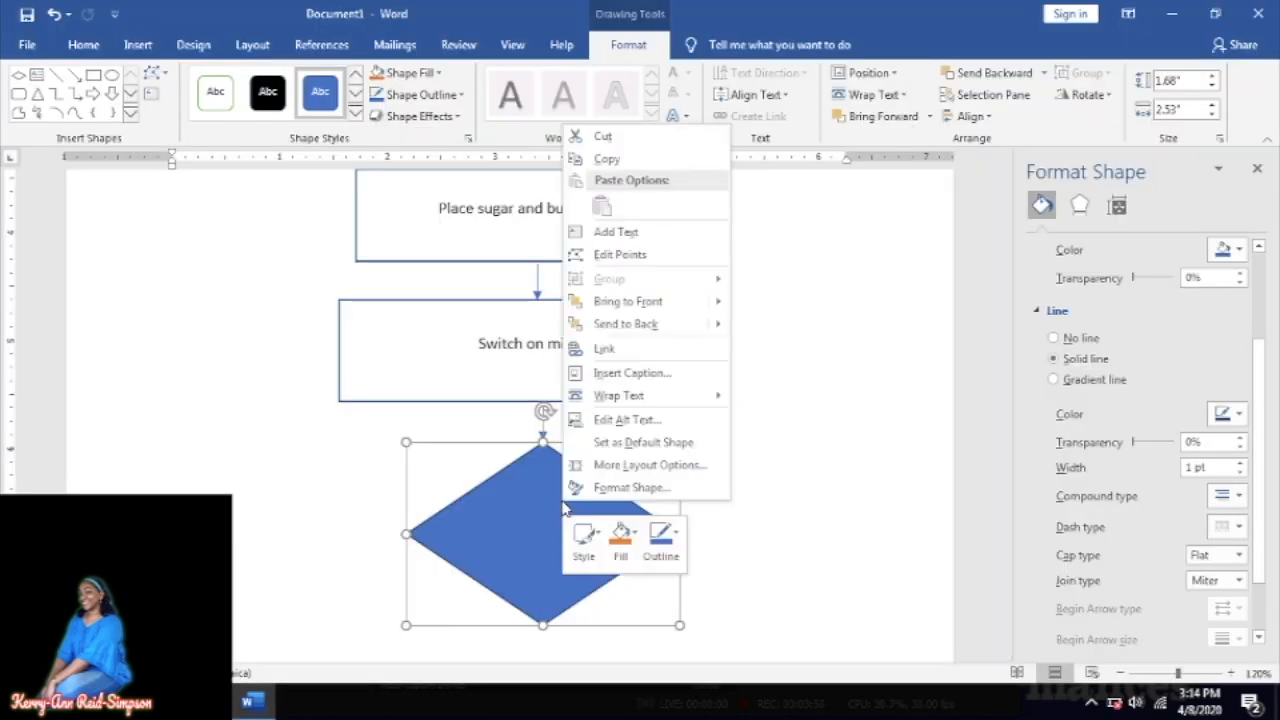
{"action": "left_click", "coordinate": [623, 226]}
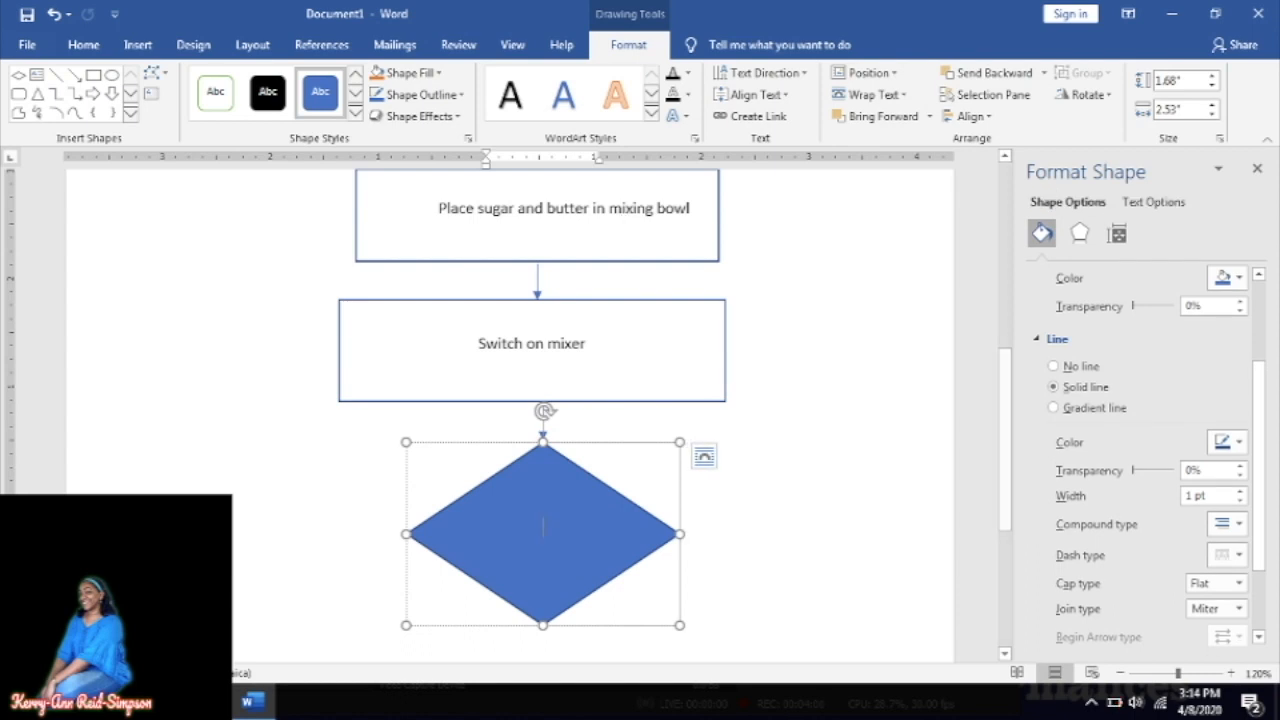
{"action": "type", "text": "Mixing com"}
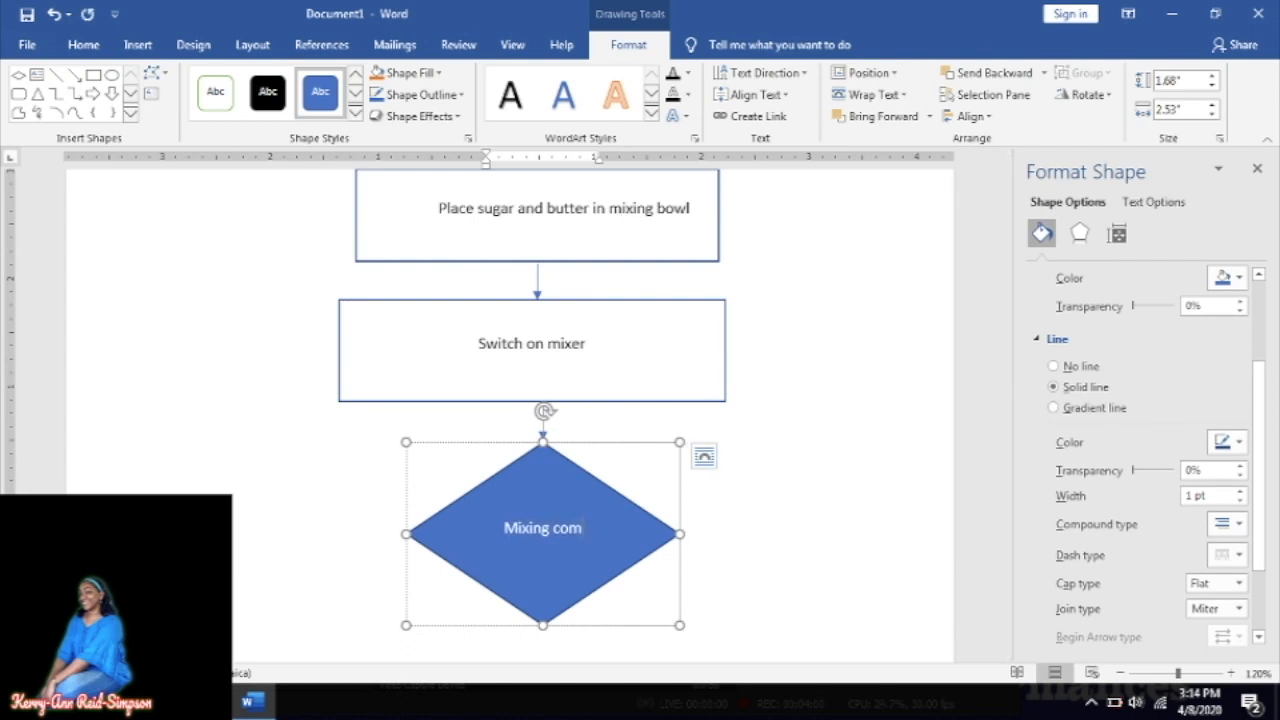
{"action": "type", "text": "plete"}
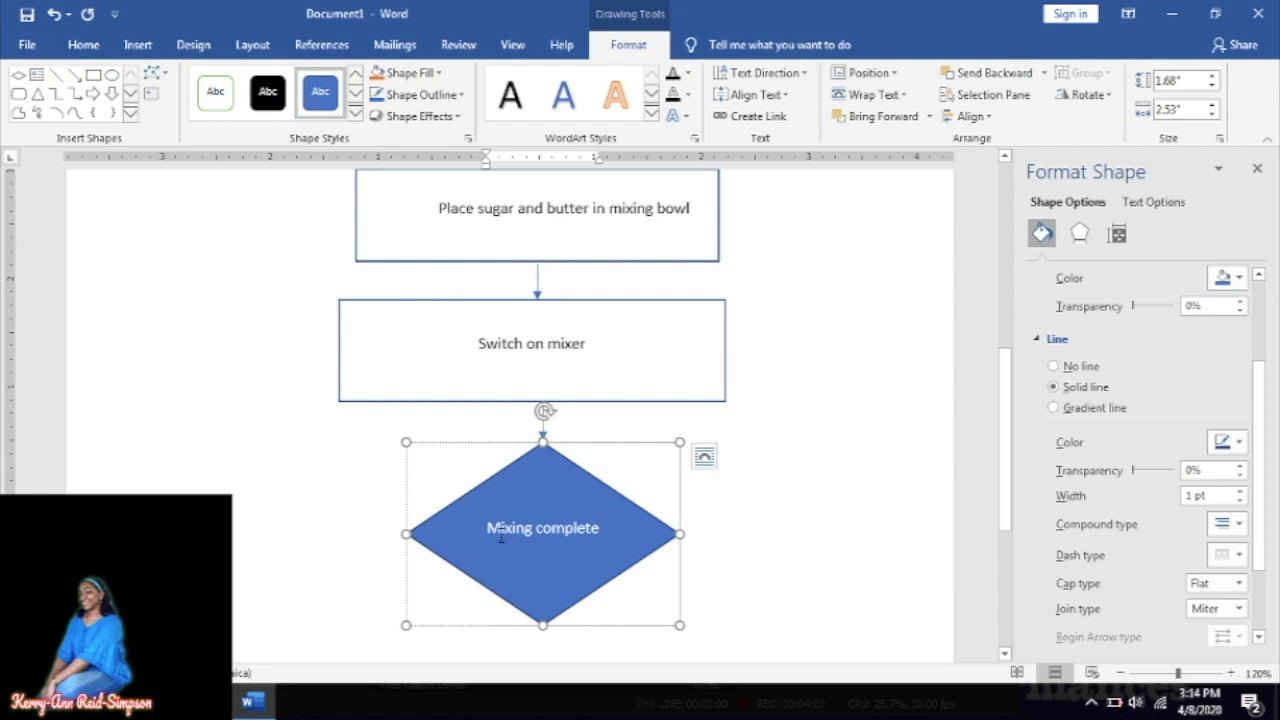
- Set the text fill colour of "Mixing complete" in the diamond to black
{"action": "left_click_drag", "start_coordinate": [486, 527], "coordinate": [620, 540]}
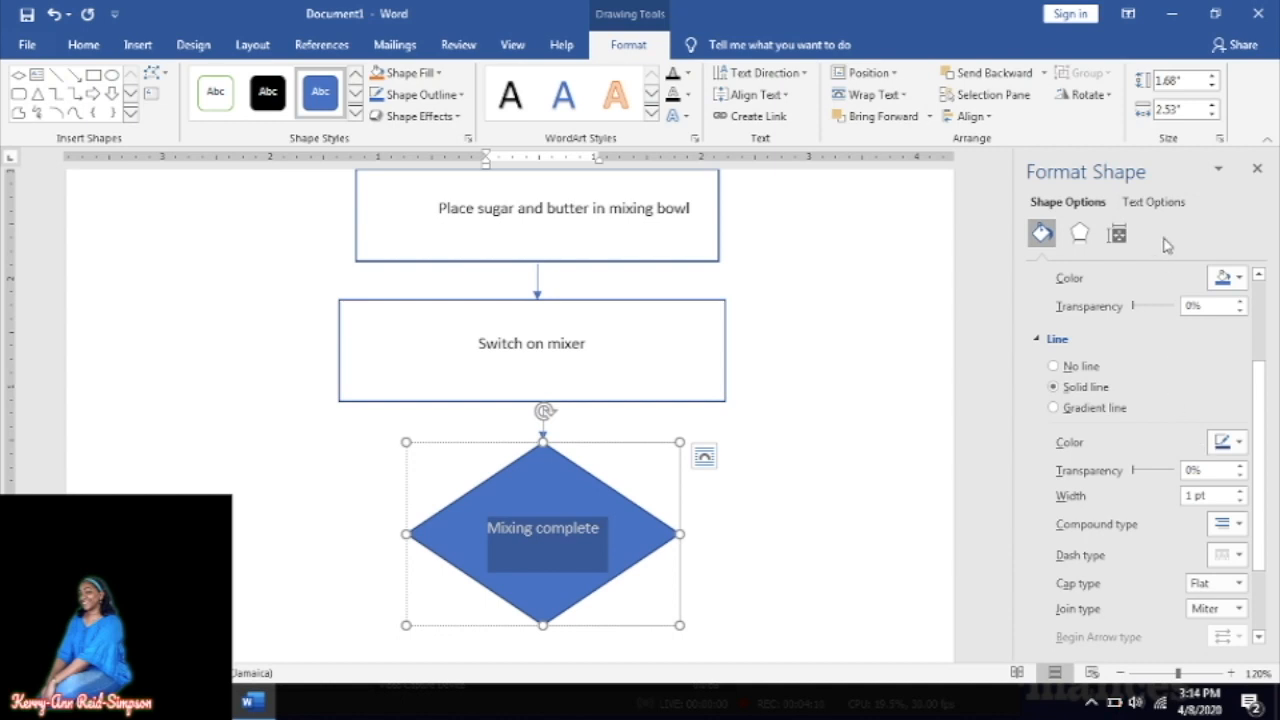
{"action": "left_click", "coordinate": [1155, 202]}
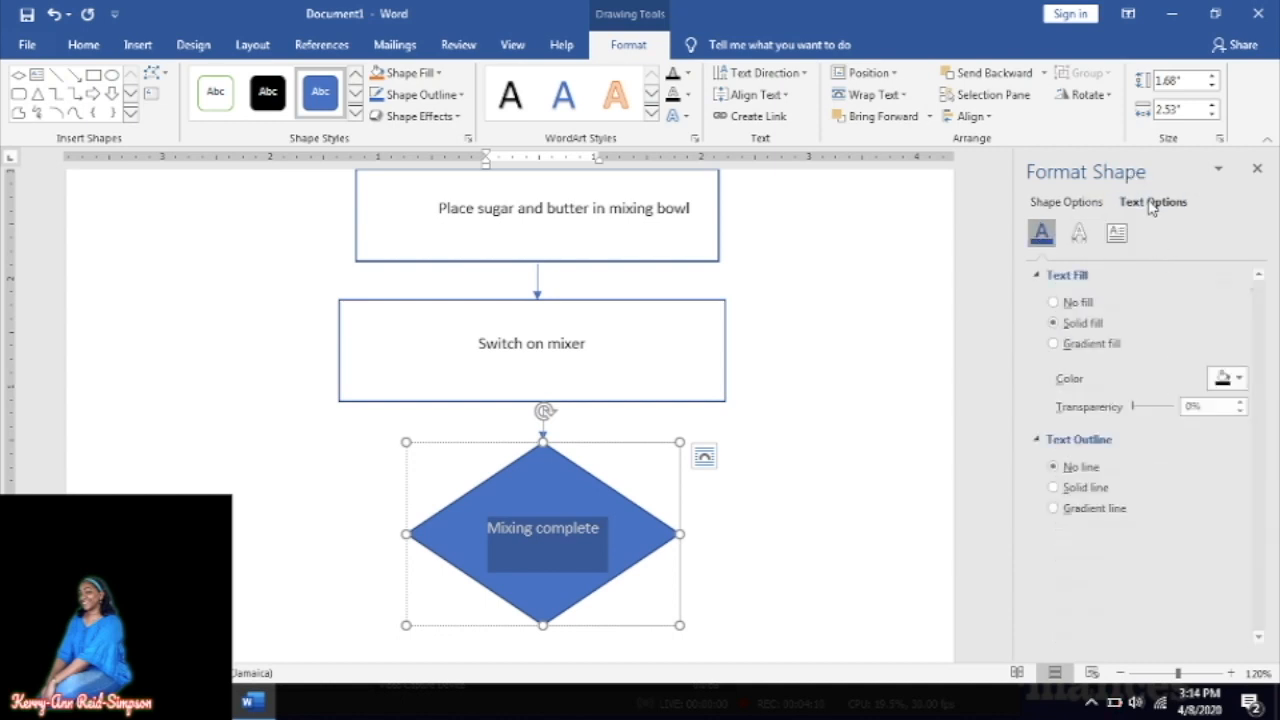
{"action": "left_click", "coordinate": [1222, 386]}
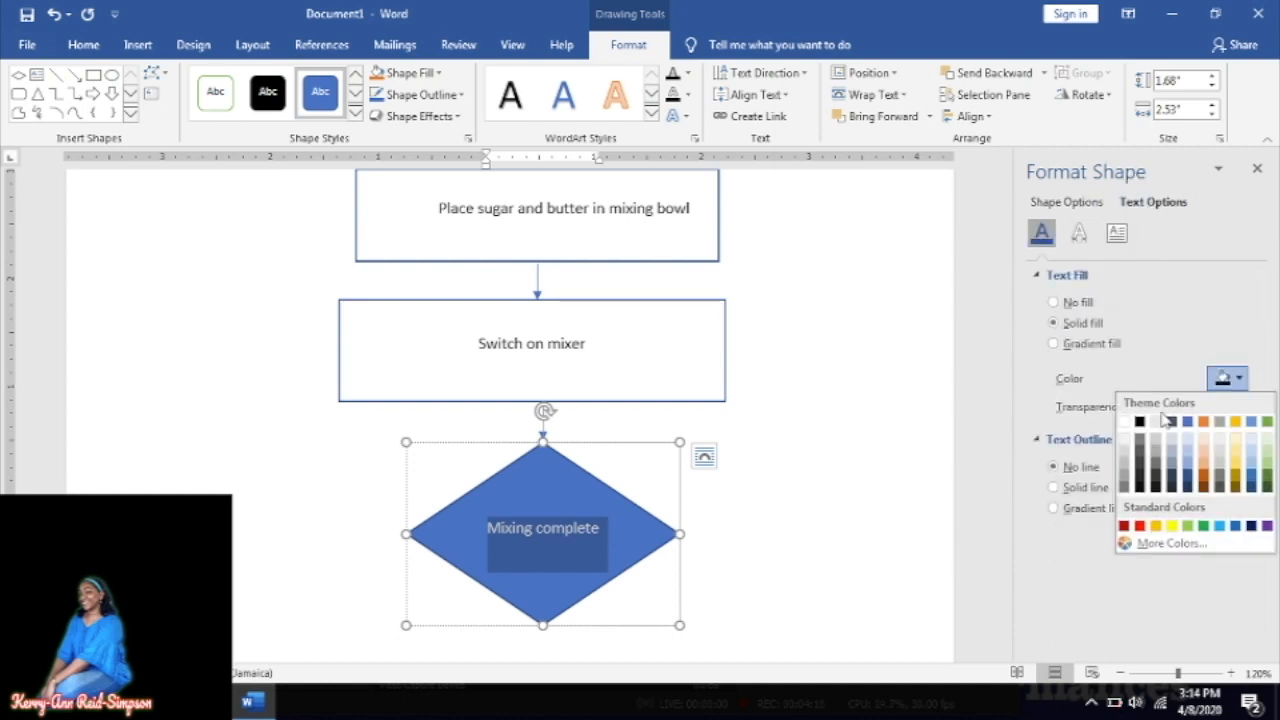
{"action": "left_click", "coordinate": [1145, 430]}
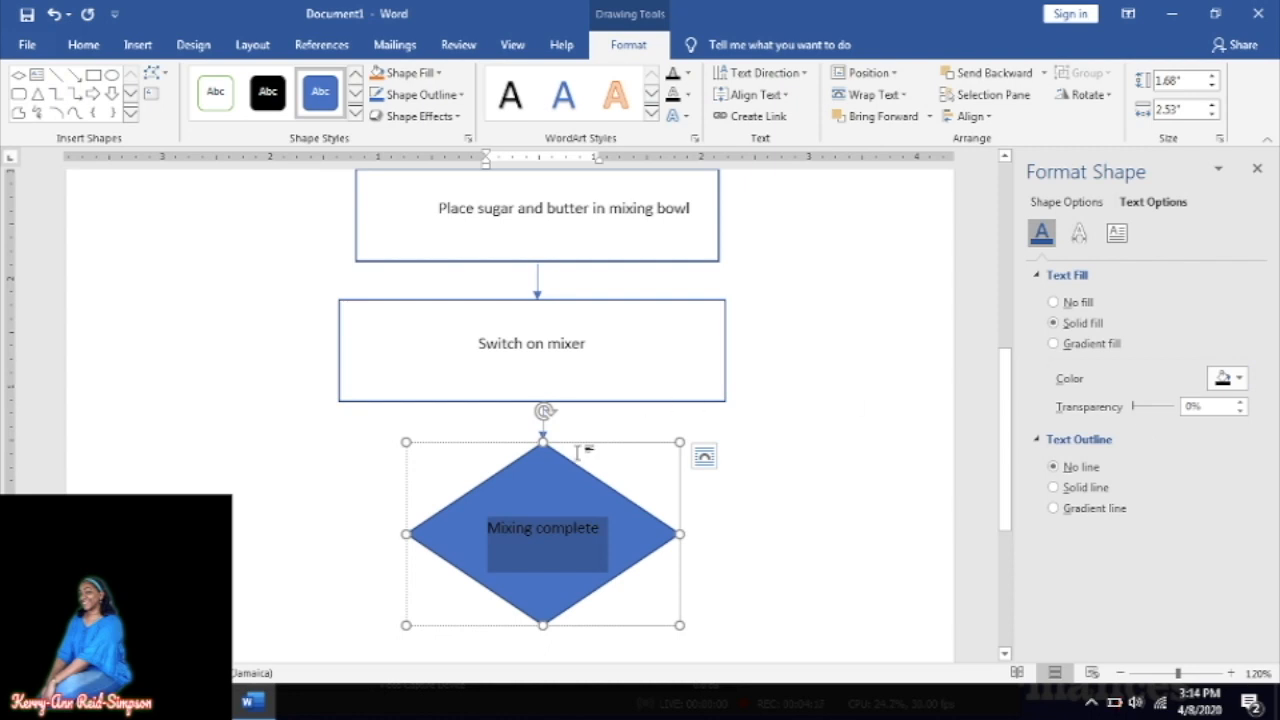
- Remove the fill from the "Mixing complete" diamond and deselect it
{"action": "right_click", "coordinate": [549, 470]}
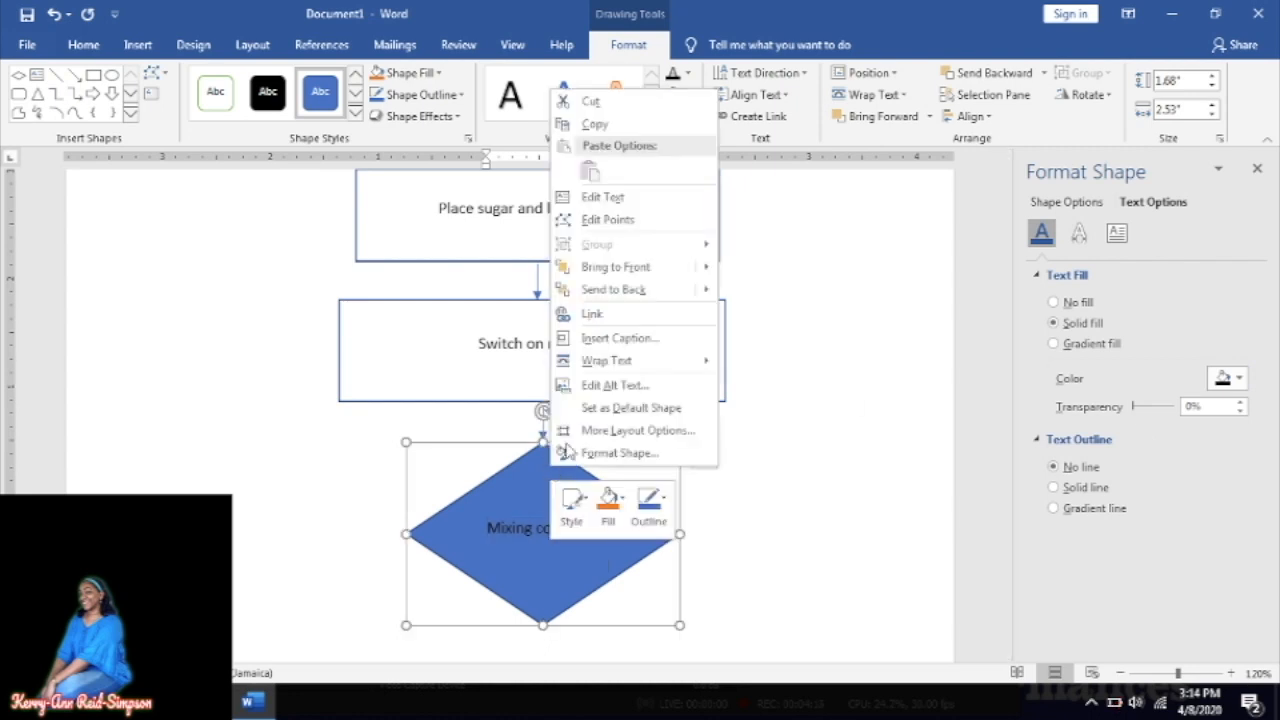
{"action": "left_click", "coordinate": [618, 457]}
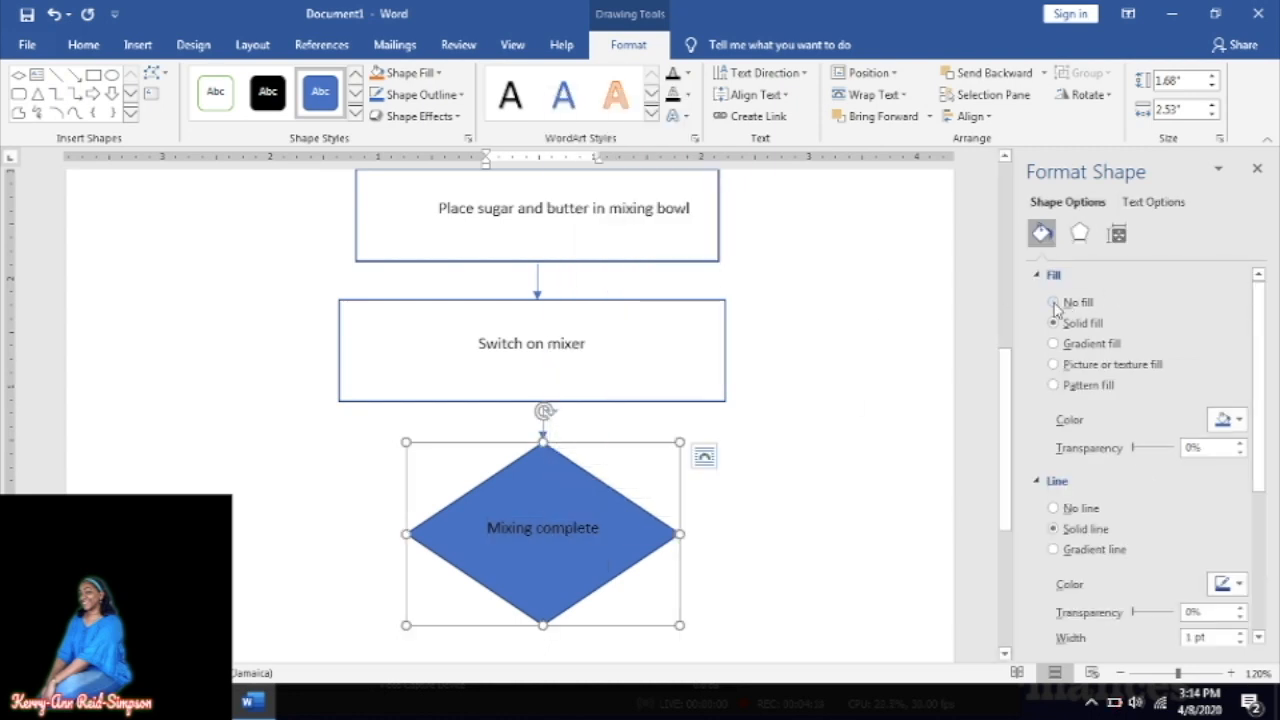
{"action": "left_click", "coordinate": [1053, 303]}
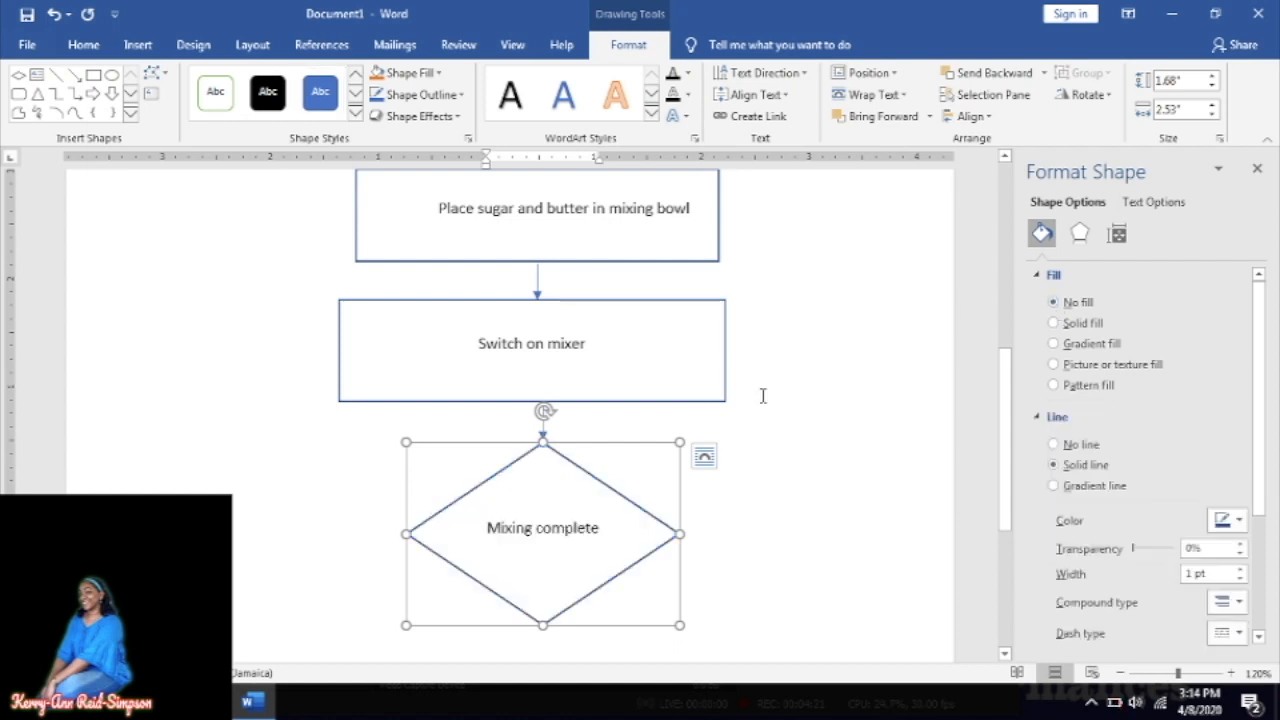
{"action": "left_click", "coordinate": [349, 537]}
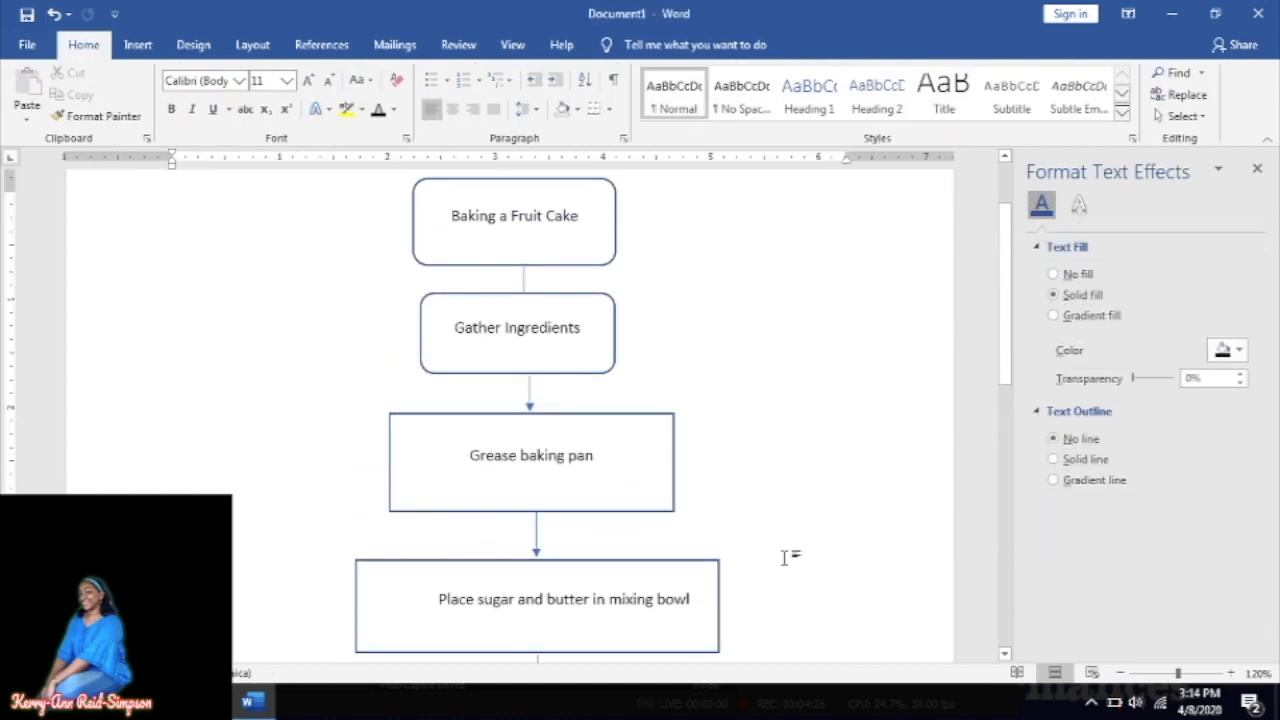
- Draw a horizontal line arrow about 0.53" long pointing left from the left corner of the "Mixing complete" diamond
{"action": "left_click", "coordinate": [1005, 654]}
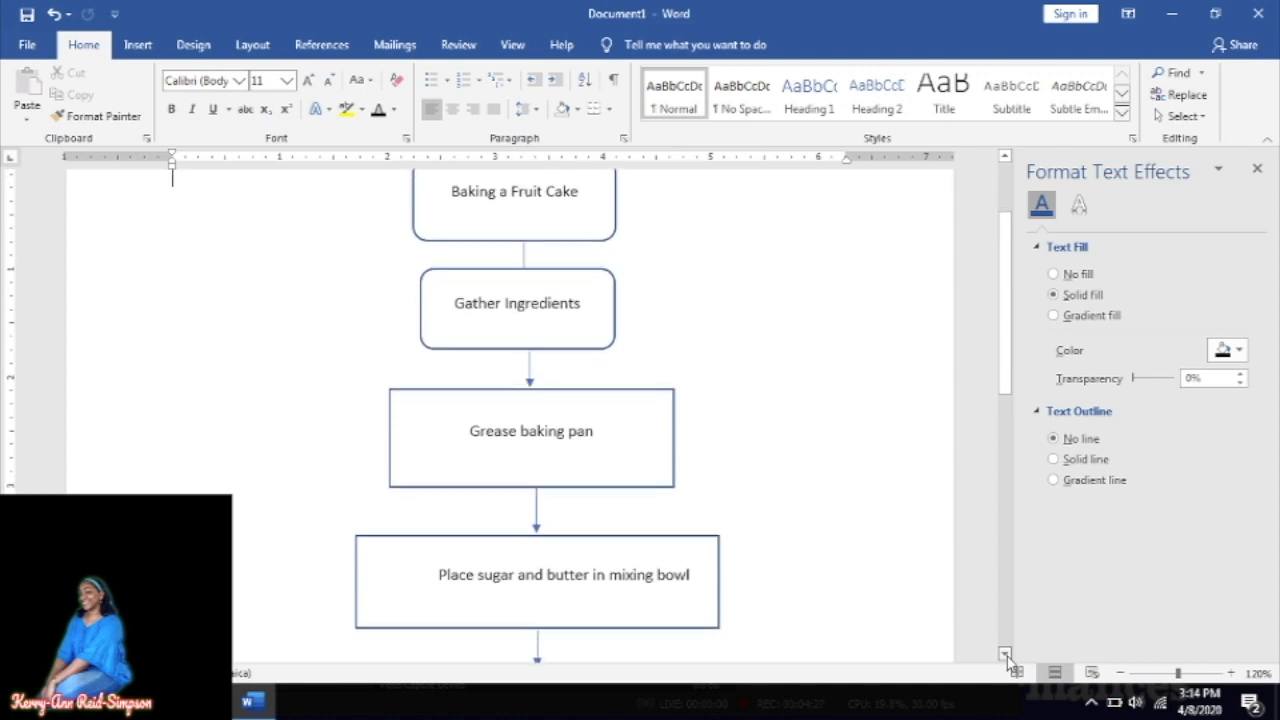
{"action": "scroll", "coordinate": [1005, 654], "scroll_direction": "down", "scroll_amount": 8}
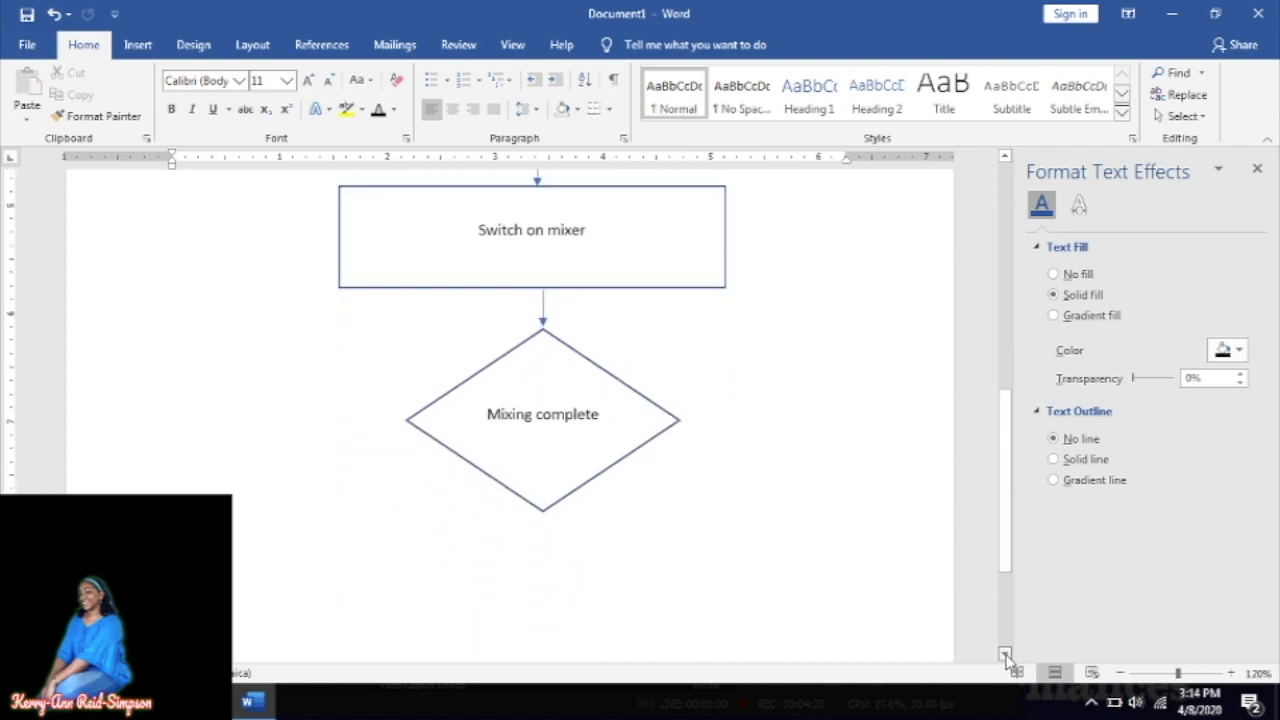
{"action": "left_click", "coordinate": [146, 48]}
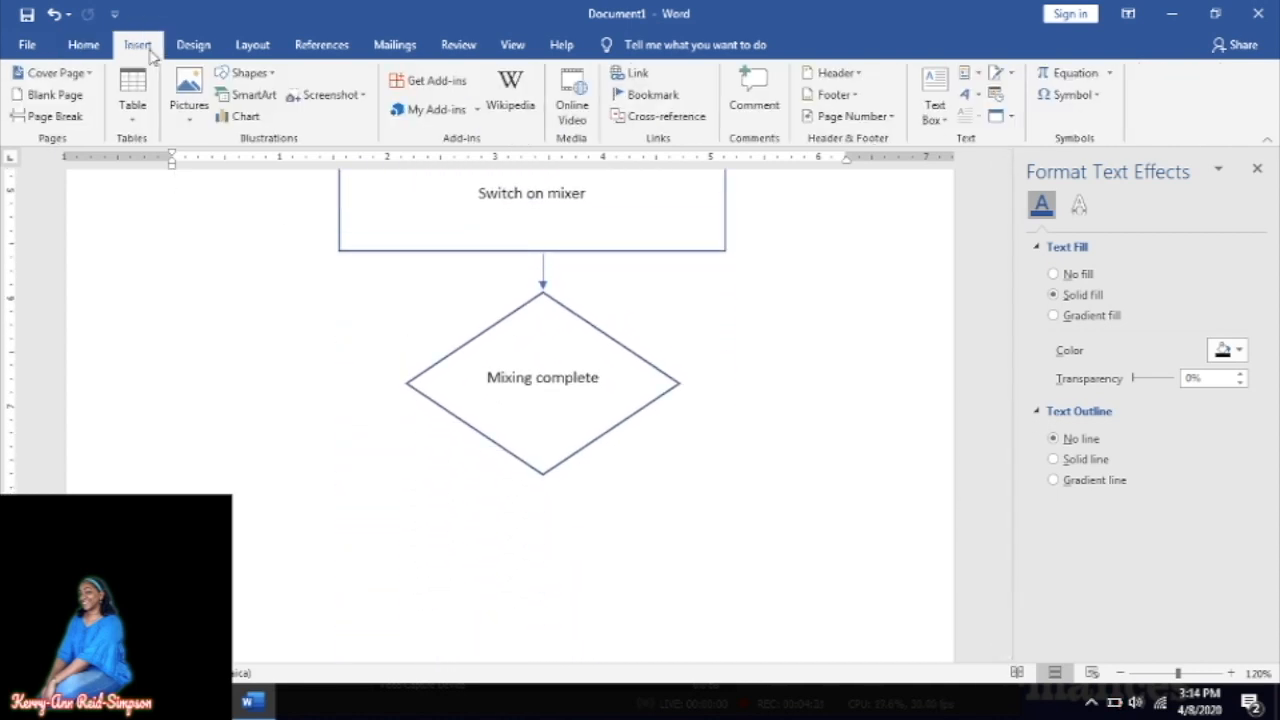
{"action": "left_click", "coordinate": [244, 73]}
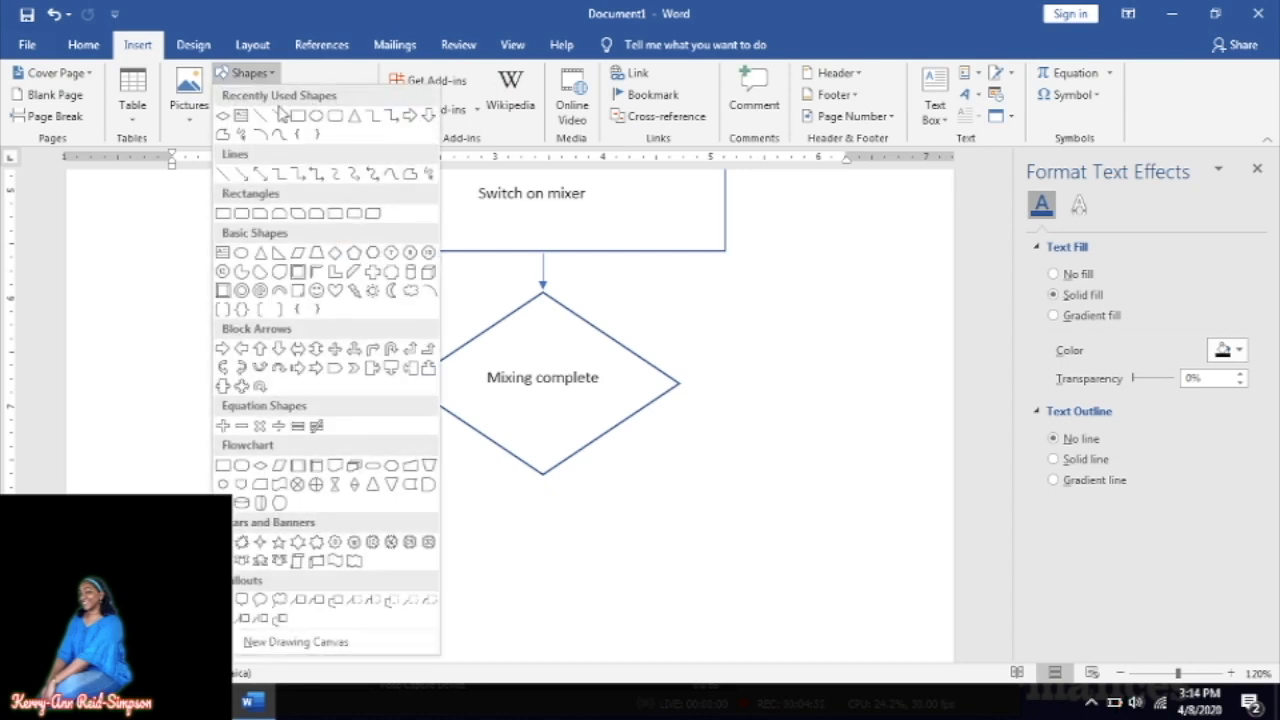
{"action": "left_click", "coordinate": [281, 114]}
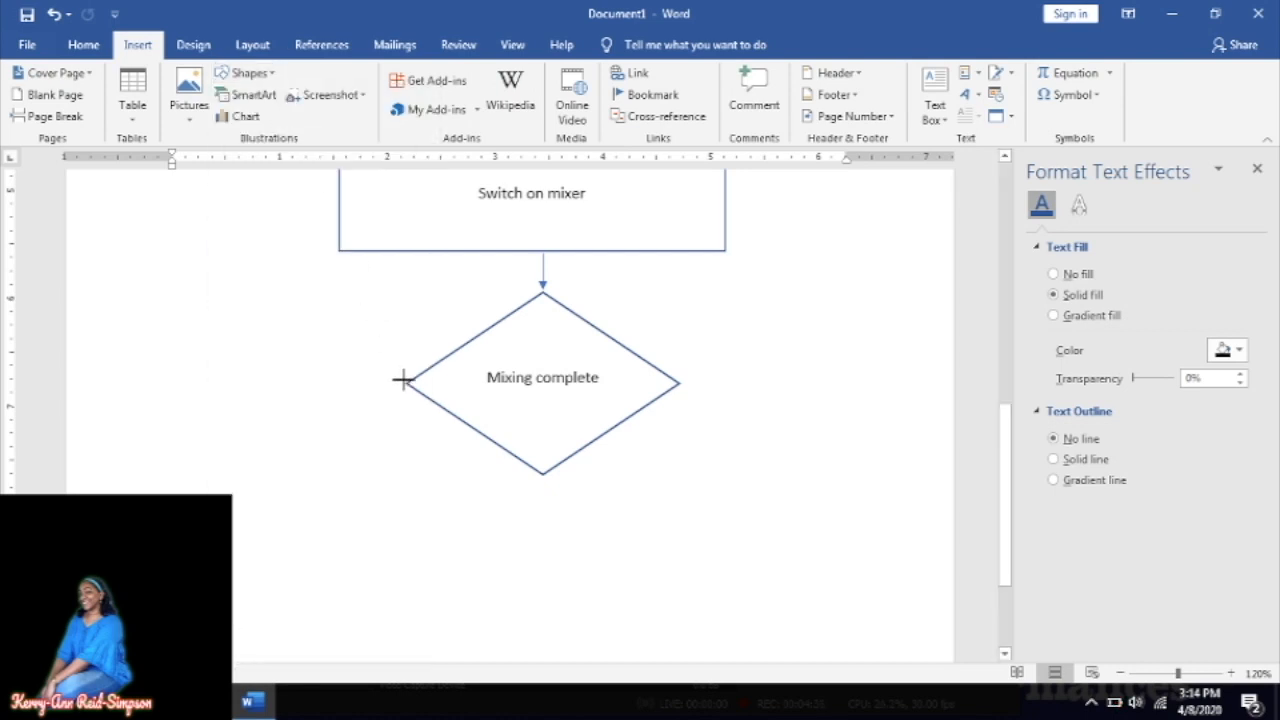
{"action": "left_click_drag", "start_coordinate": [398, 382], "coordinate": [352, 383]}
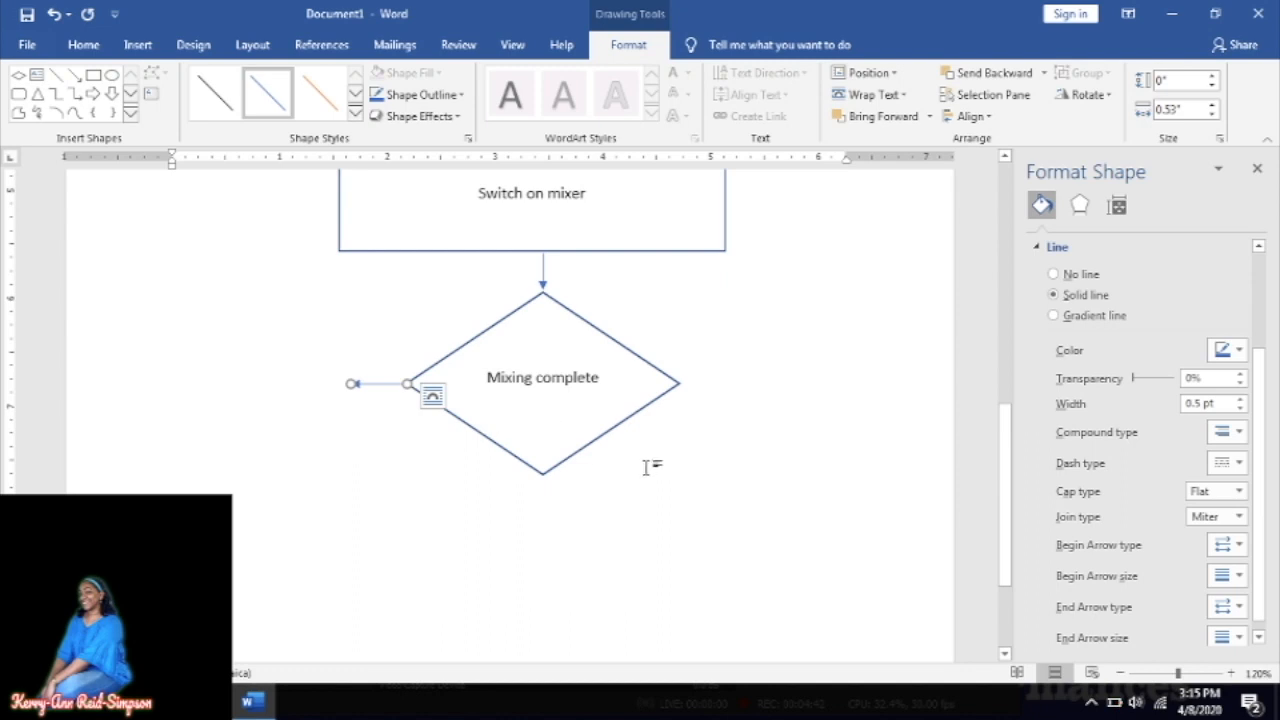
{"action": "key", "text": "ctrl+Home"}
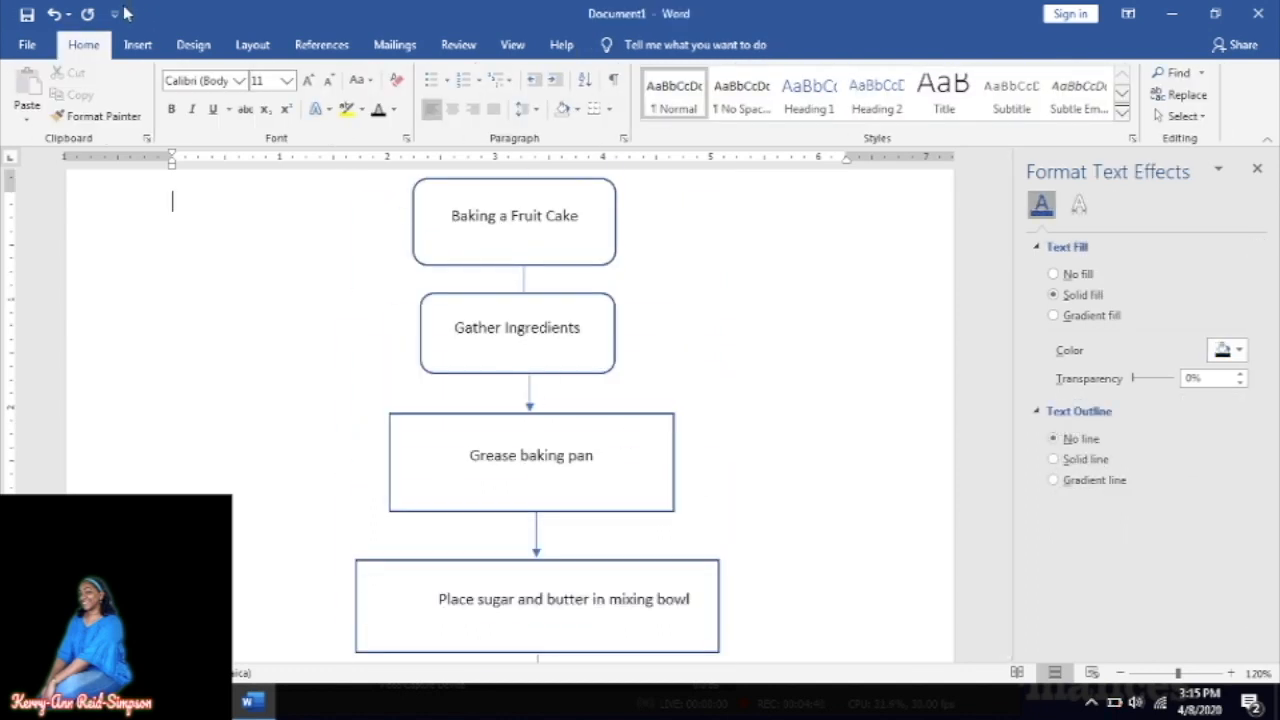
- Draw a horizontal line arrow about 0.46" long pointing right from the right corner of the "Mixing complete" diamond and deselect it
{"action": "left_click", "coordinate": [137, 45]}
{"action": "left_click", "coordinate": [270, 80]}
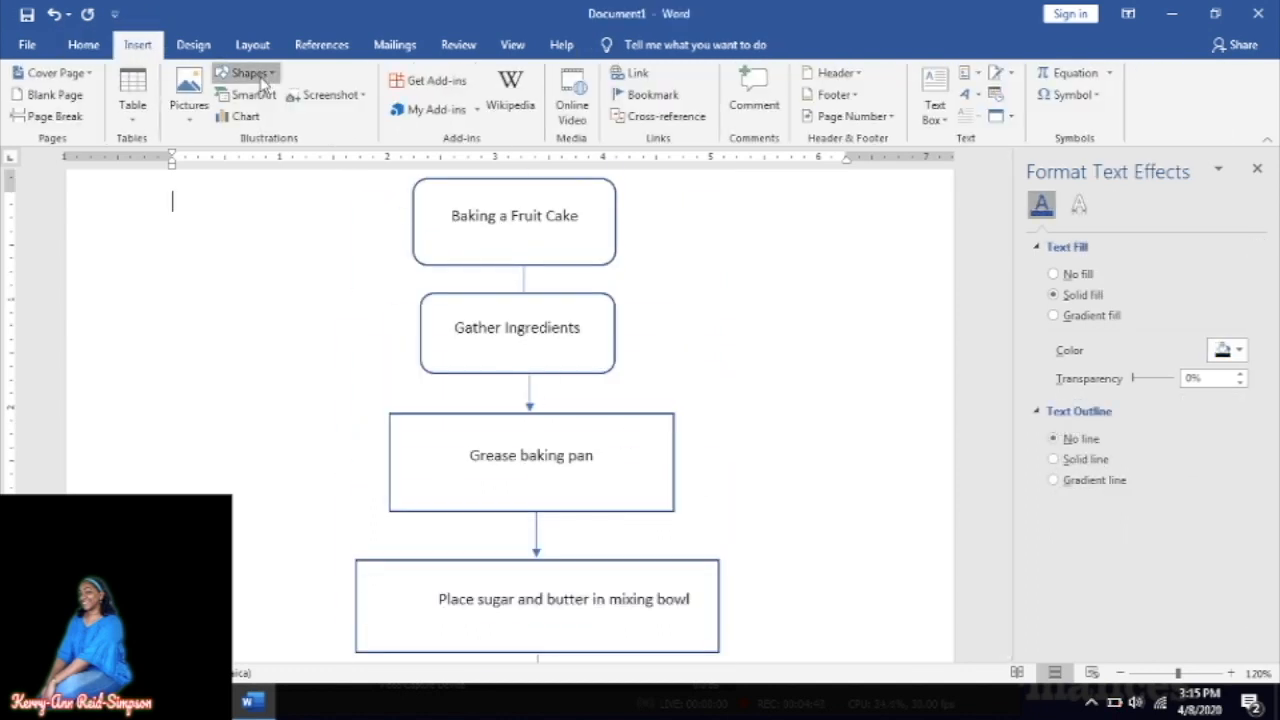
{"action": "key", "text": "Escape"}
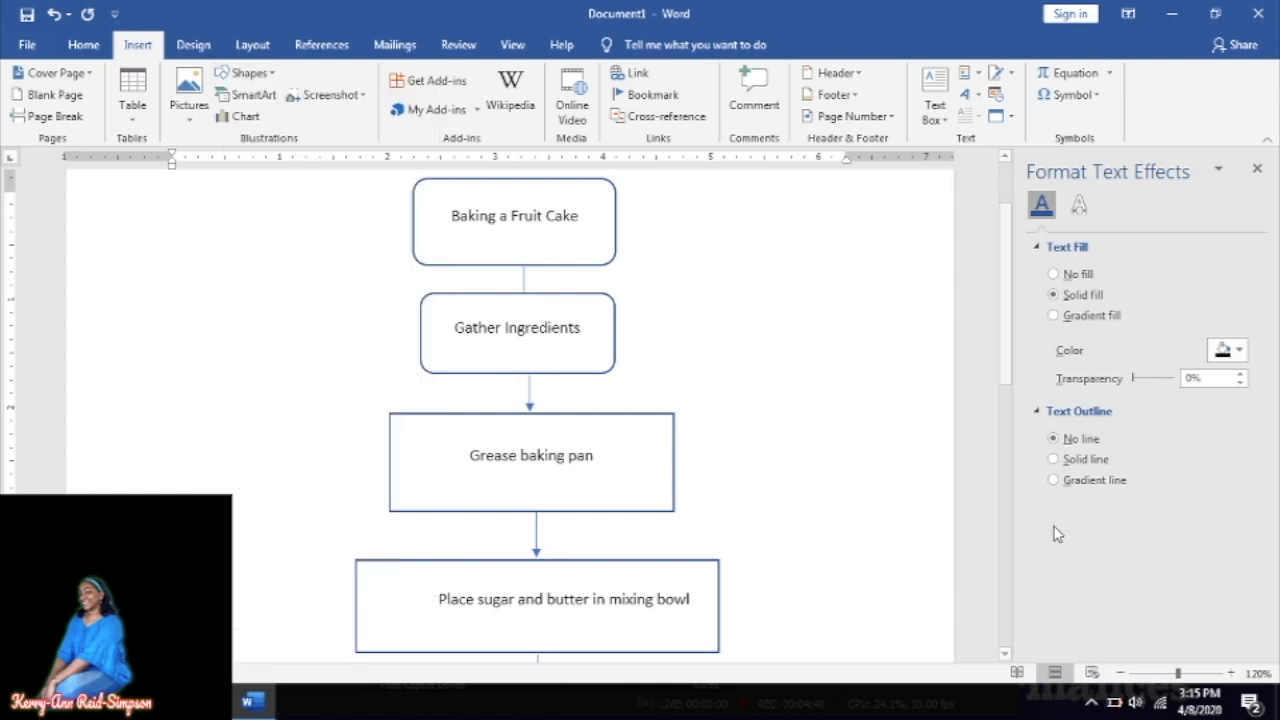
{"action": "left_click", "coordinate": [1008, 653]}
{"action": "scroll", "coordinate": [1008, 653], "scroll_direction": "down", "scroll_amount": 10}
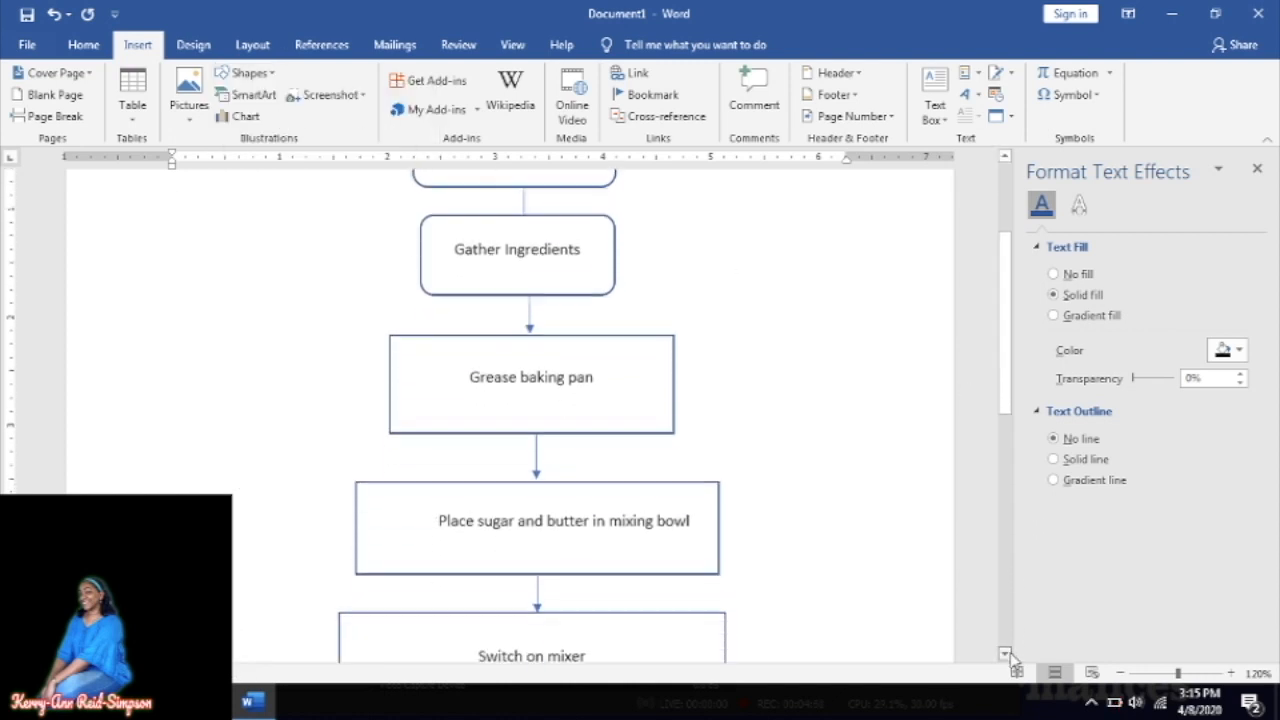
{"action": "scroll", "coordinate": [1008, 653], "scroll_direction": "down", "scroll_amount": 3}
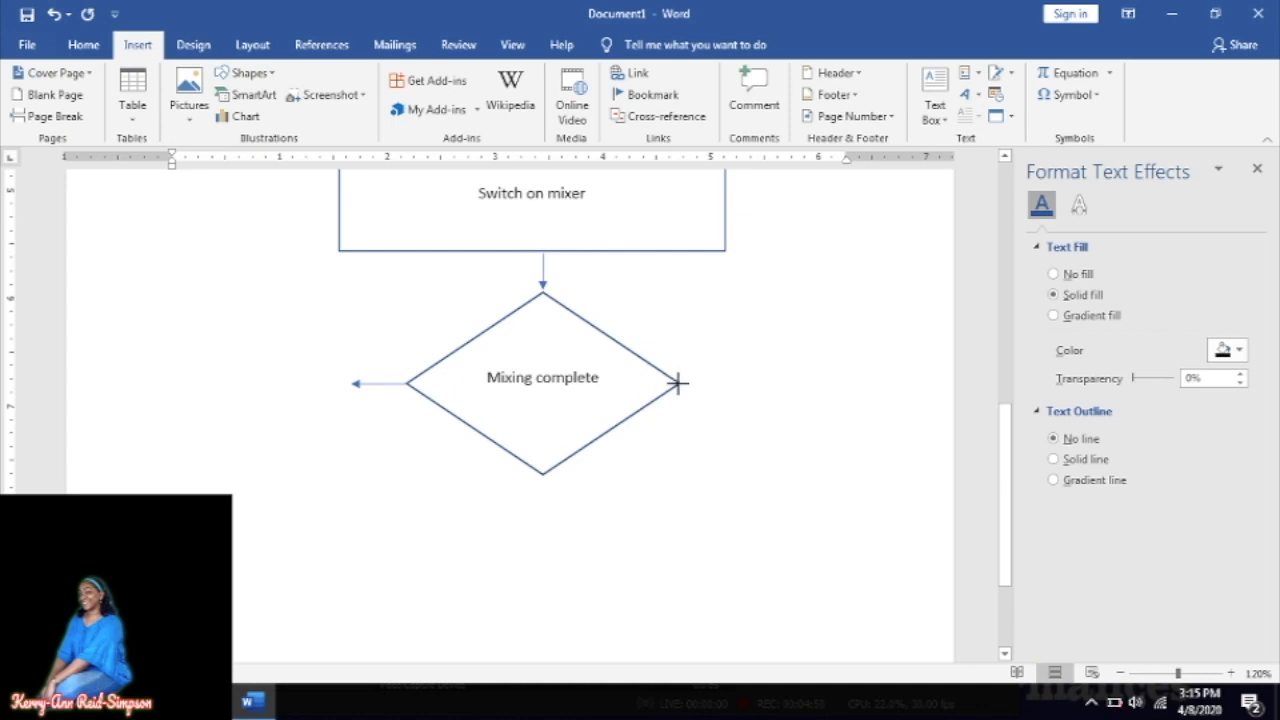
{"action": "left_click_drag", "start_coordinate": [677, 383], "coordinate": [726, 381]}
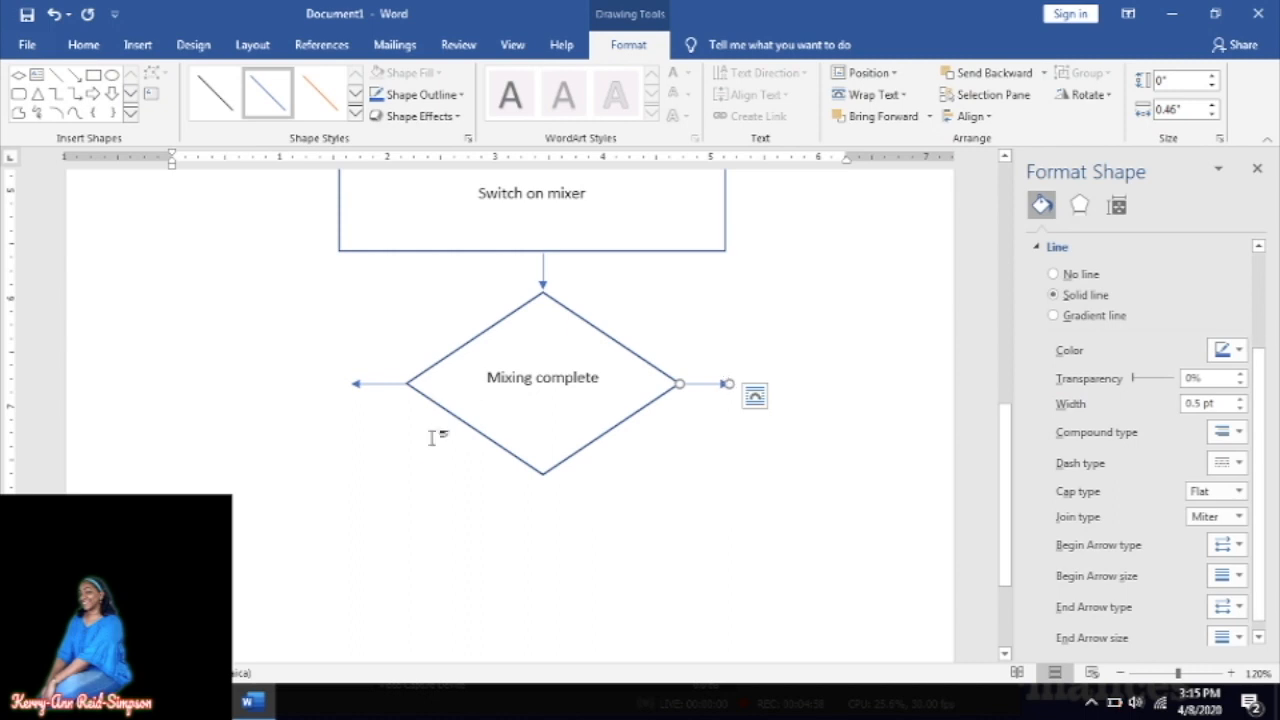
{"action": "scroll", "coordinate": [415, 470], "scroll_direction": "up", "scroll_amount": 10}
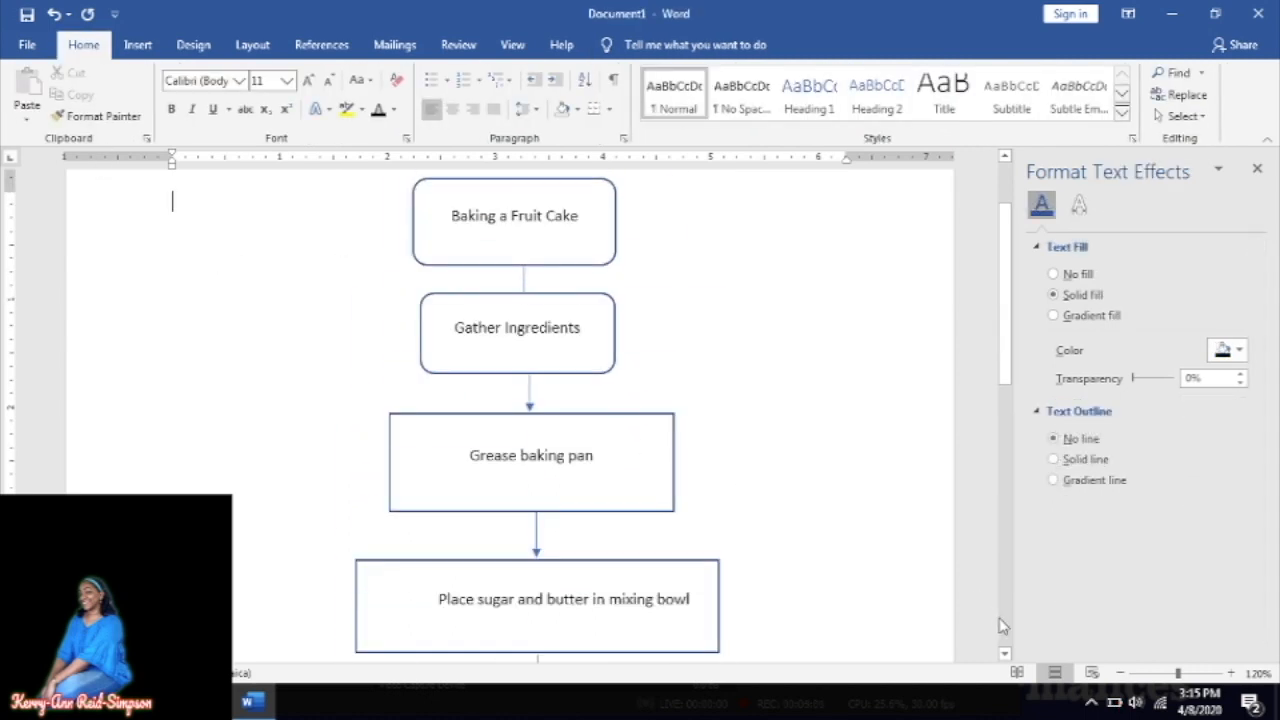
- Draw a flowchart process rectangle about 0.67" high and 0.95" wide at the tip of the diamond's left arrow
{"action": "left_click", "coordinate": [1005, 653]}
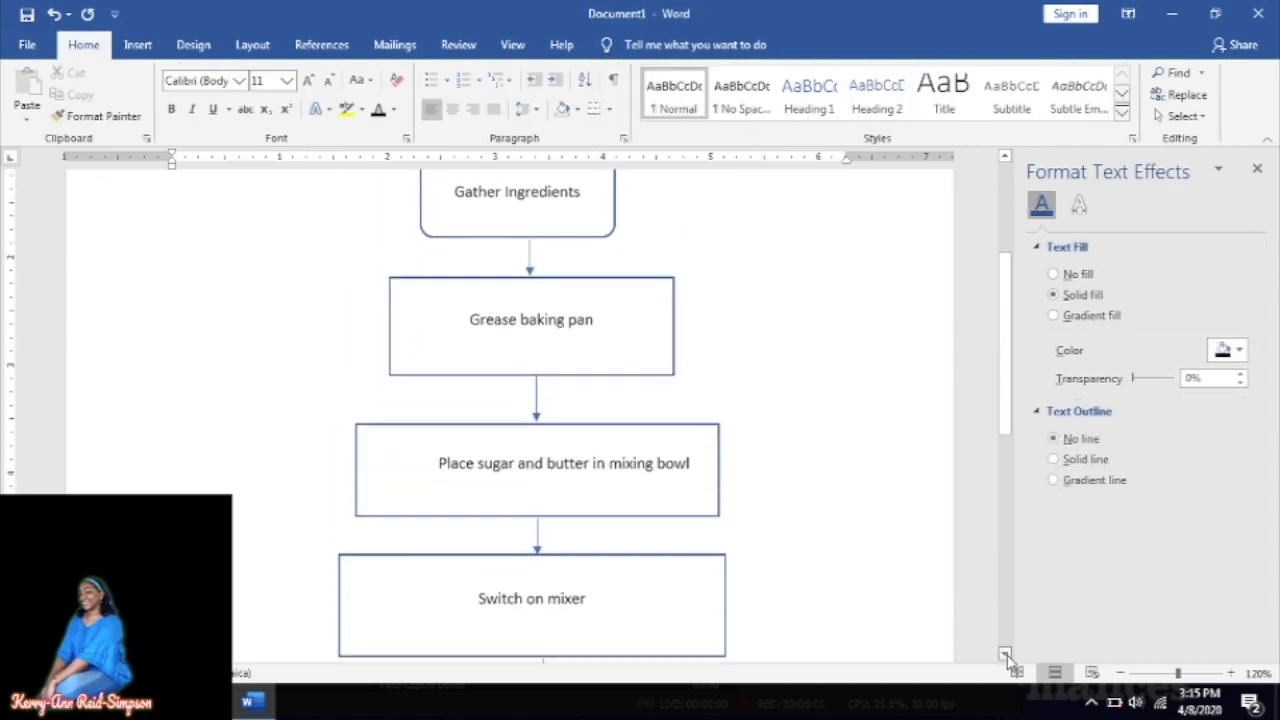
{"action": "left_click", "coordinate": [1007, 656]}
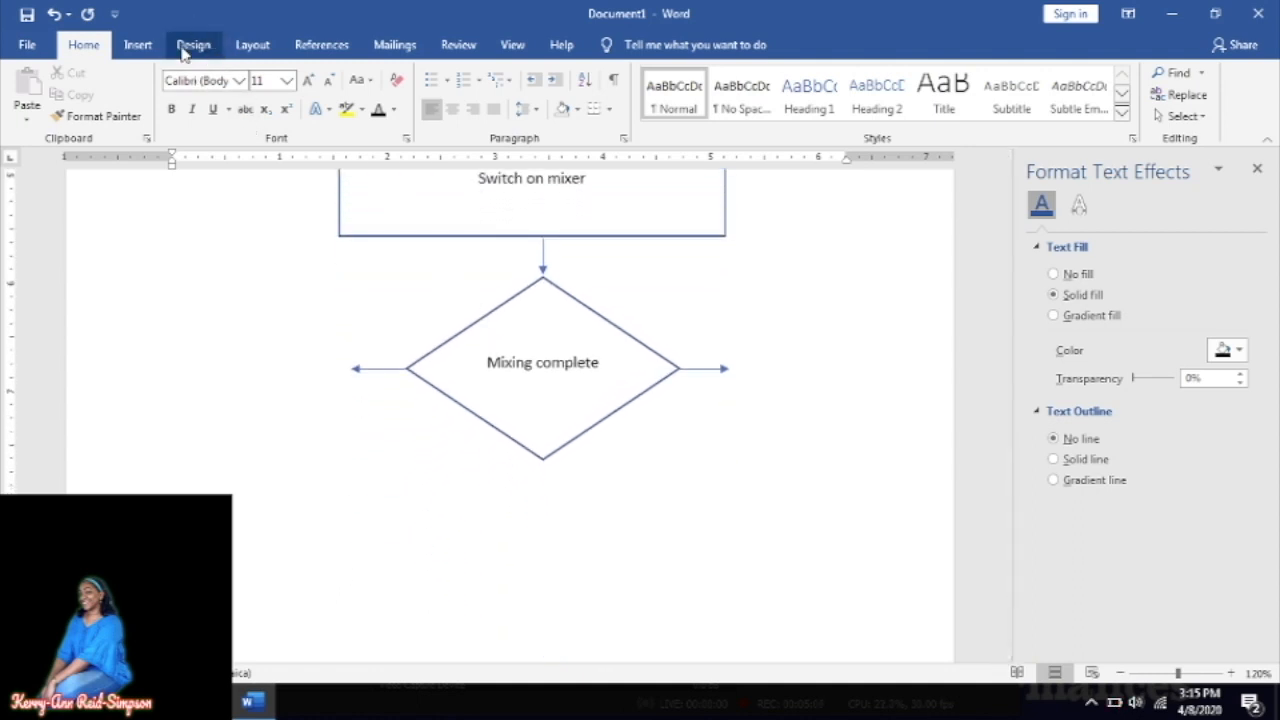
{"action": "left_click", "coordinate": [138, 45]}
{"action": "left_click", "coordinate": [243, 75]}
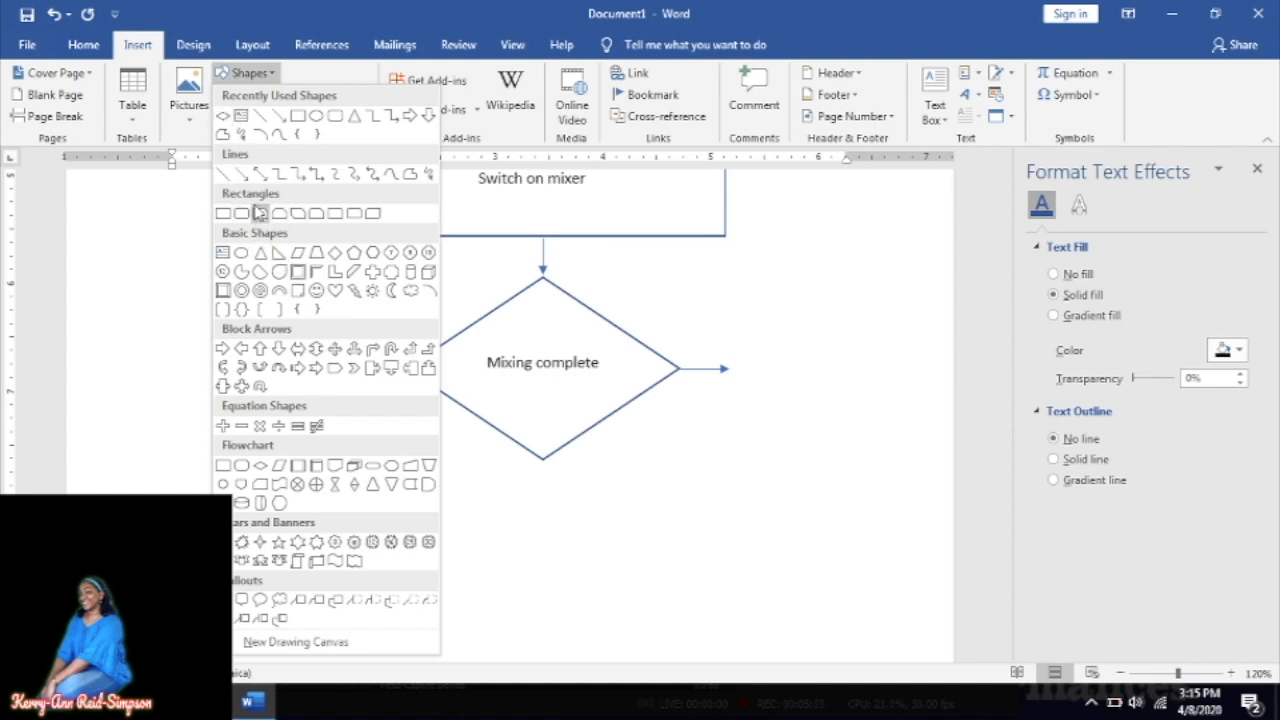
{"action": "left_click", "coordinate": [223, 465]}
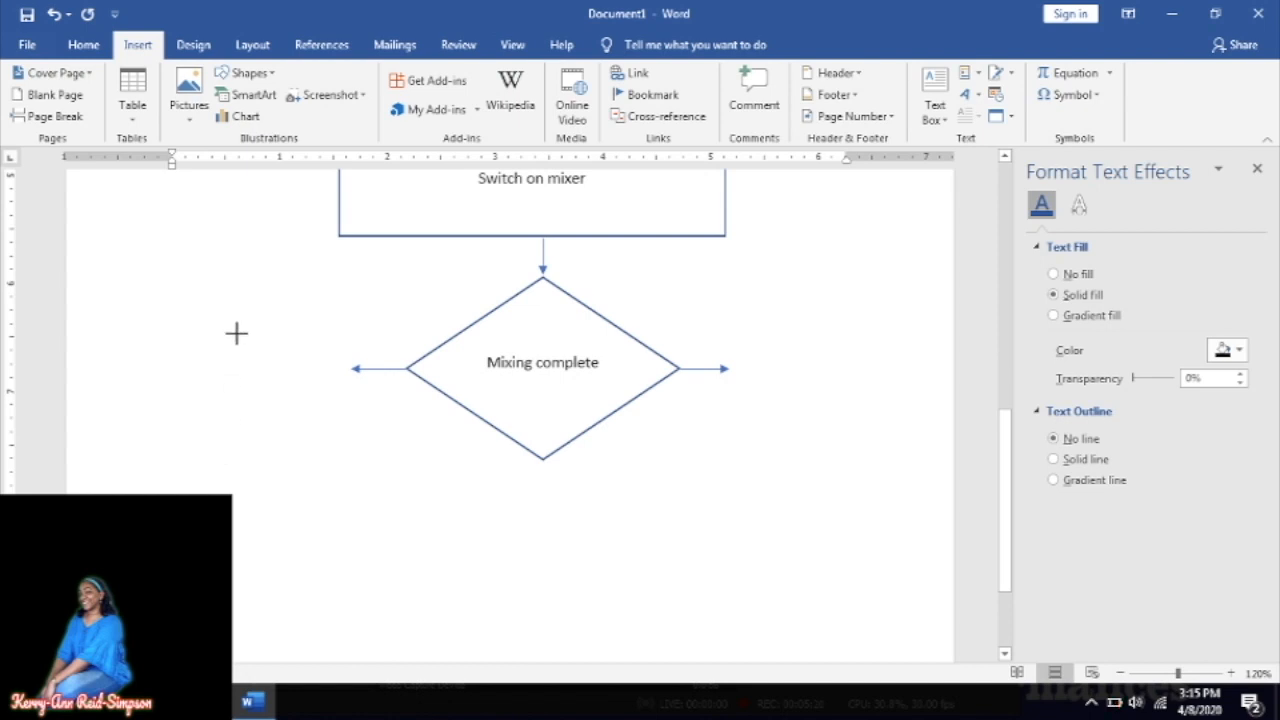
{"action": "mouse_move", "coordinate": [249, 334]}
{"action": "left_mouse_down"}
{"action": "mouse_move", "coordinate": [342, 378]}
{"action": "mouse_move", "coordinate": [350, 404]}
{"action": "left_mouse_up"}
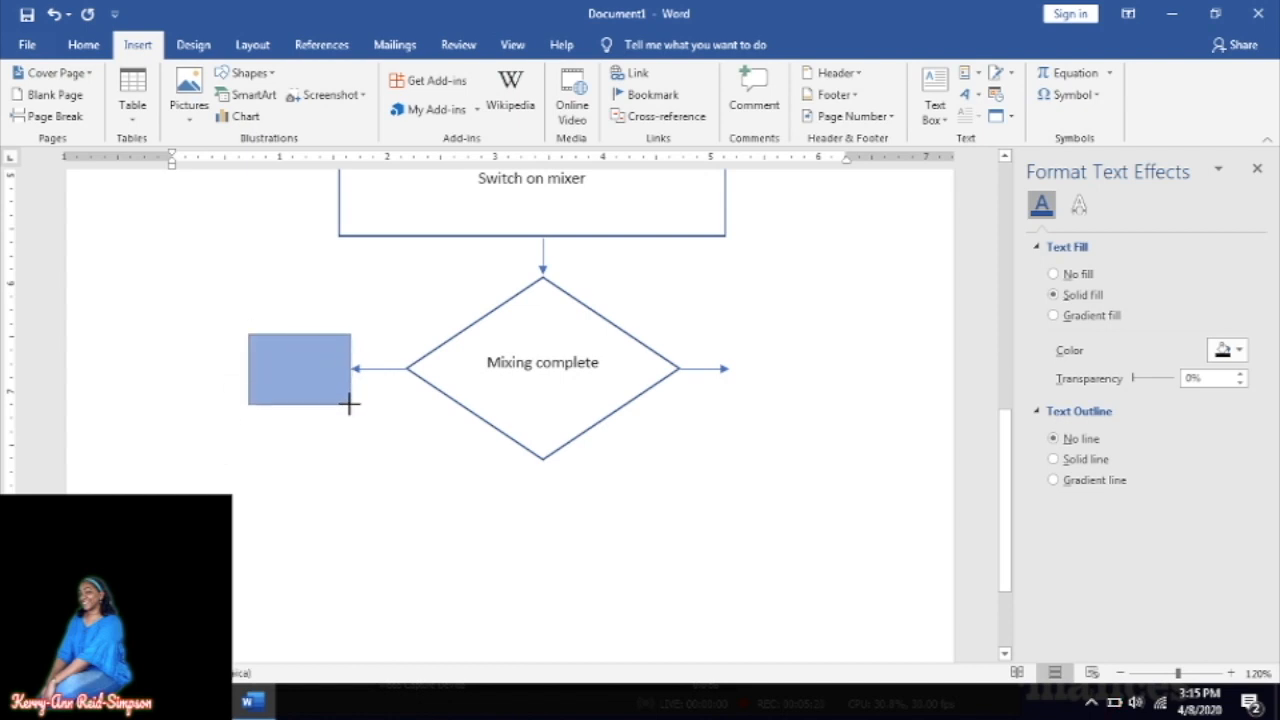
{"action": "left_click_drag", "start_coordinate": [350, 404], "coordinate": [352, 406]}
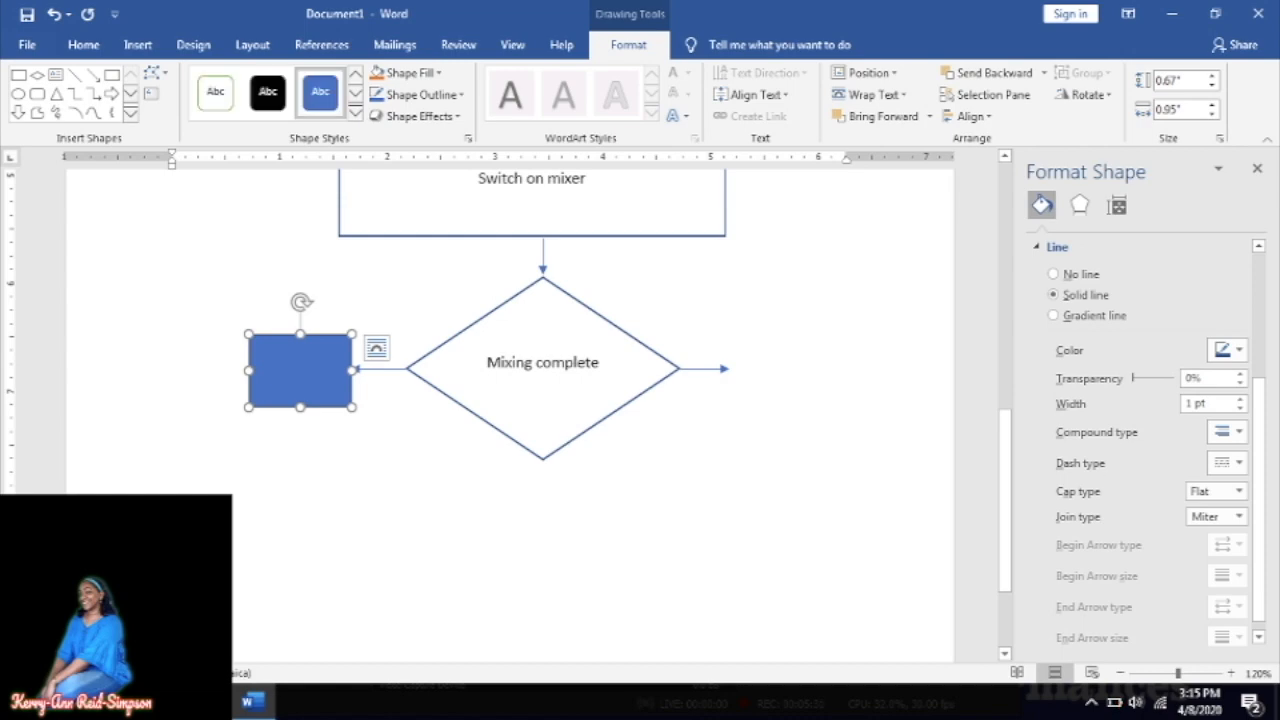
- Add the text "Continue to mix" to the new rectangle in Word, checking the wording in the handwritten flowchart in Adobe Reader Touch
{"action": "key", "text": "alt+Tab"}
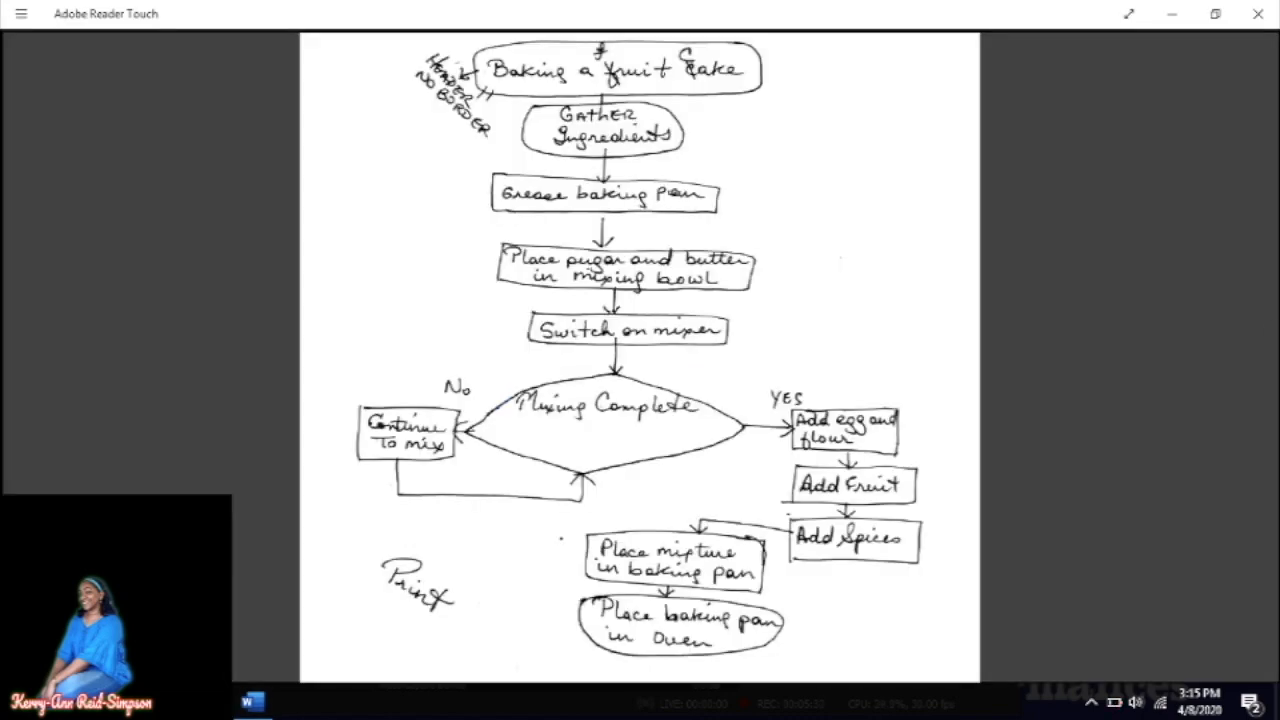
{"action": "key", "text": "alt+Tab"}
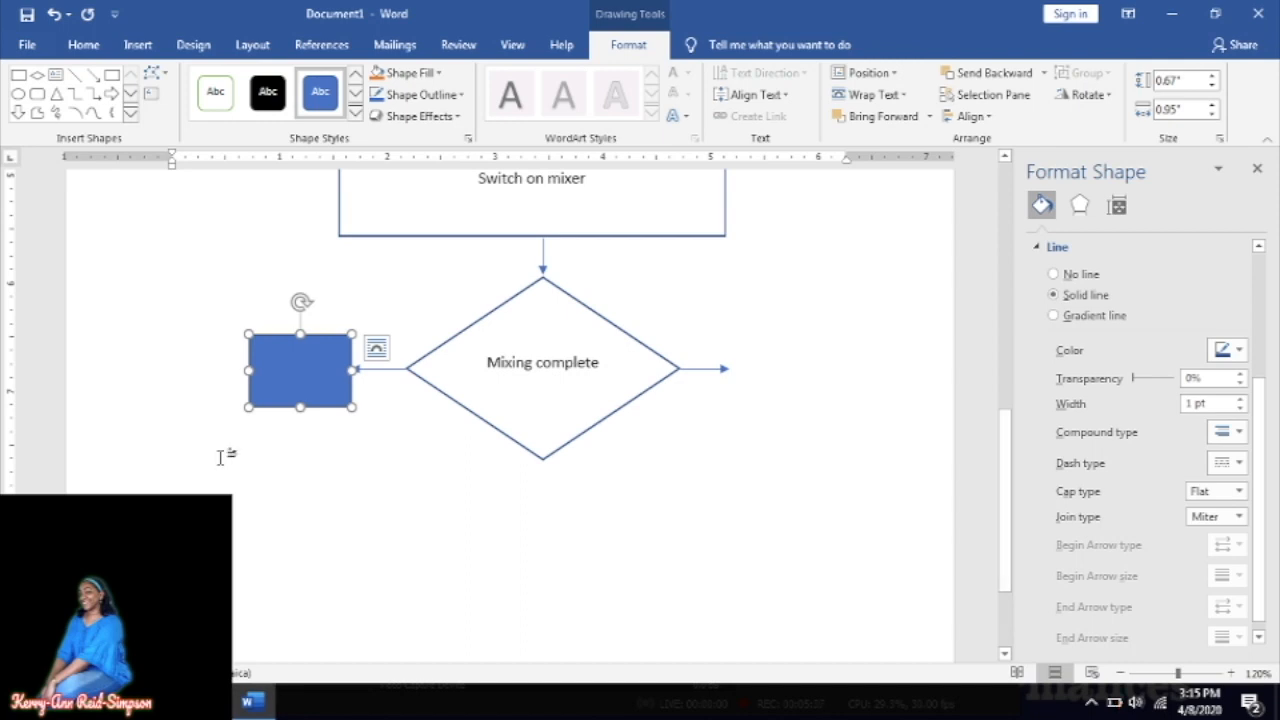
{"action": "right_click", "coordinate": [273, 385]}
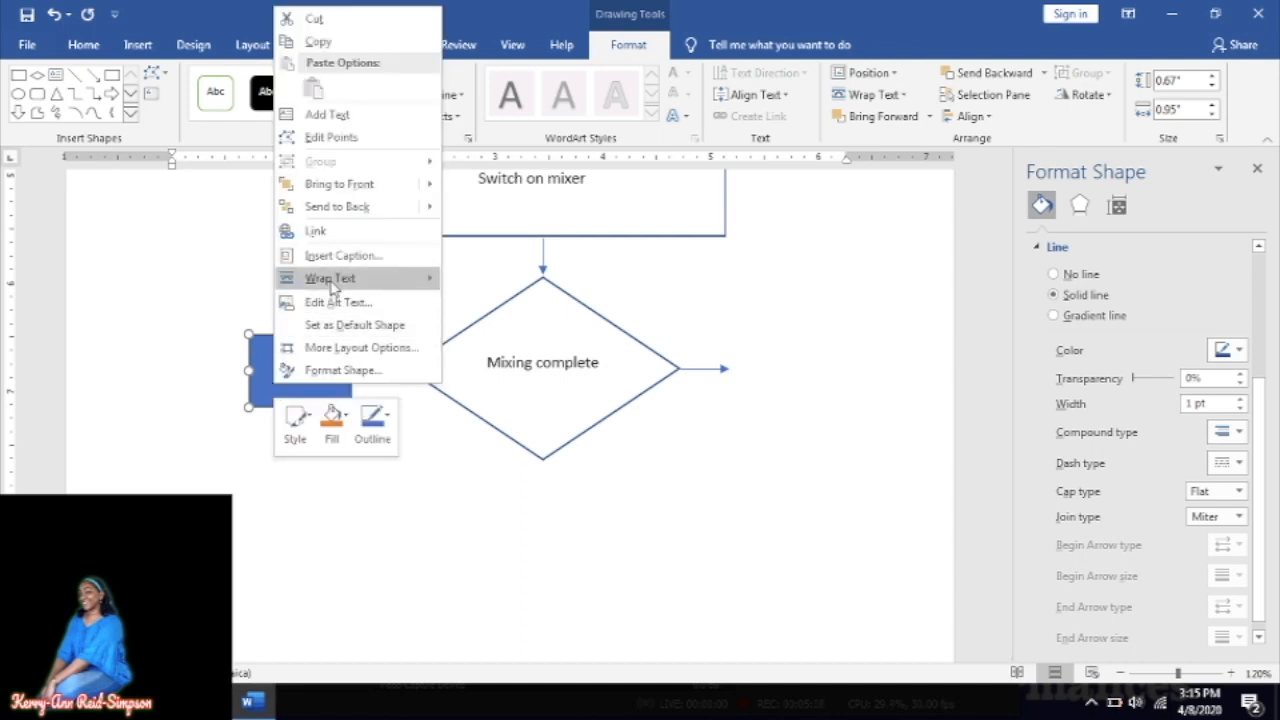
{"action": "left_click", "coordinate": [333, 116]}
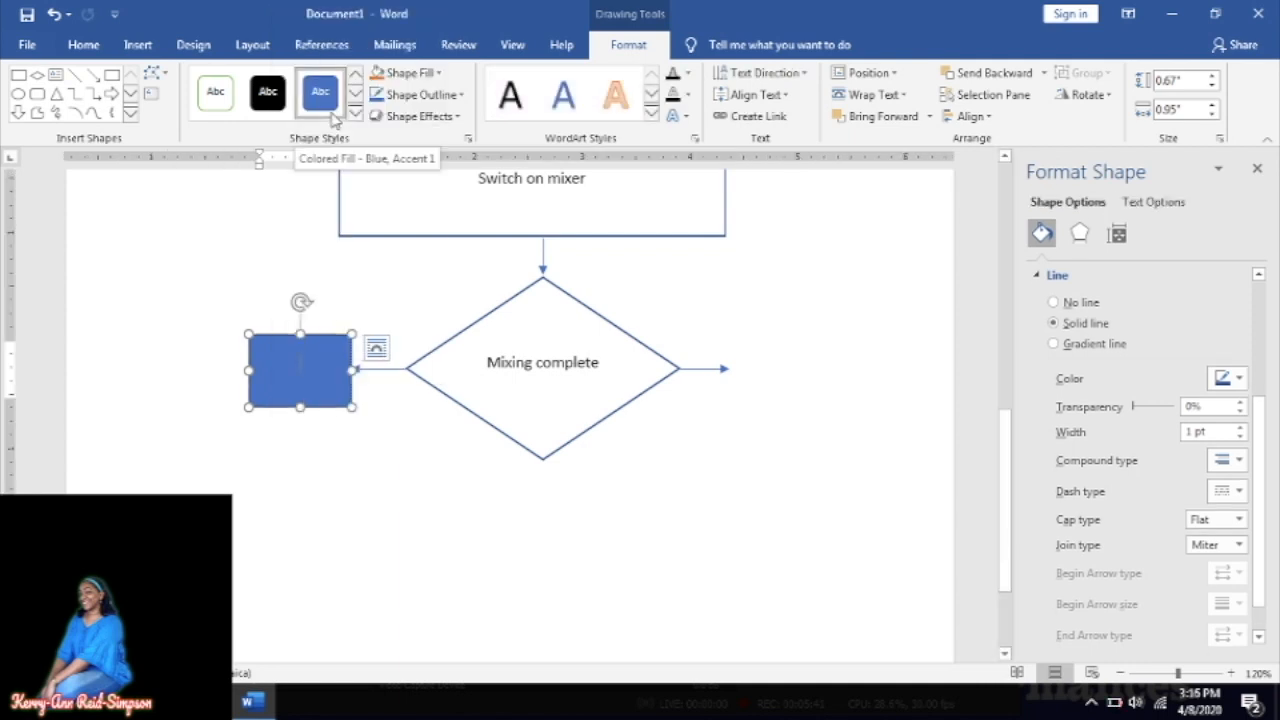
{"action": "type", "text": "Continu"}
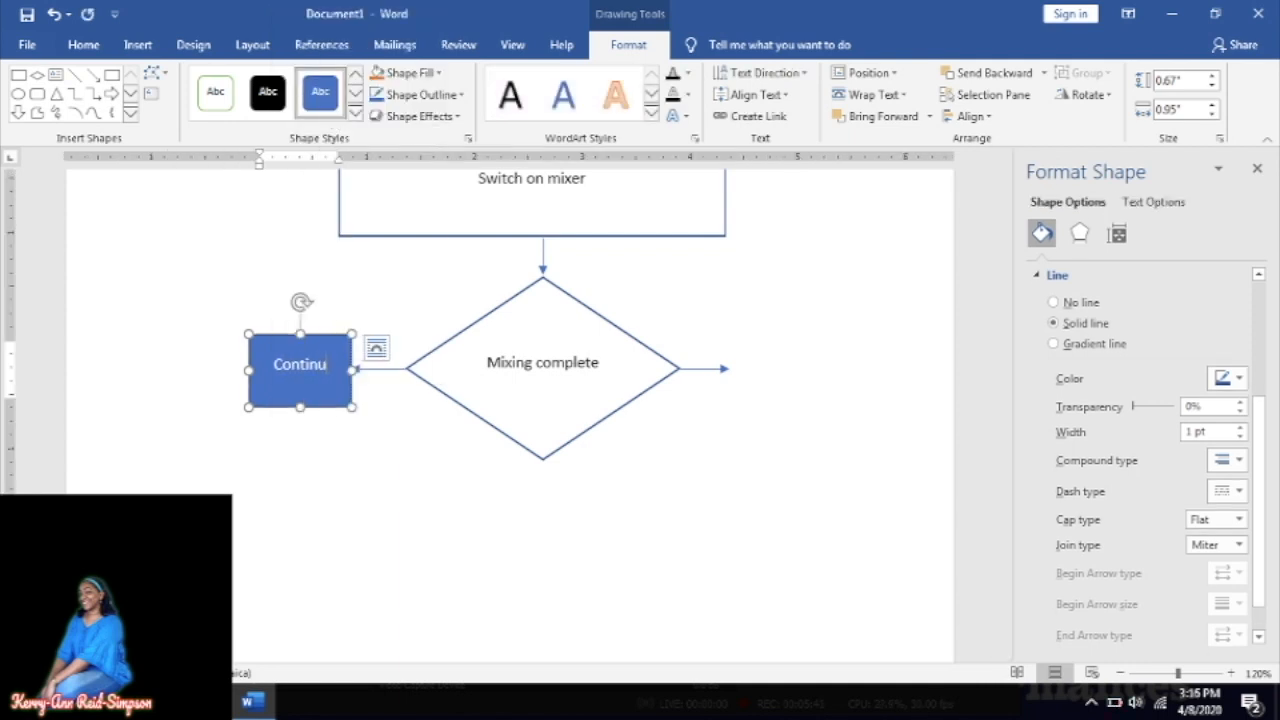
{"action": "type", "text": "e to mix"}
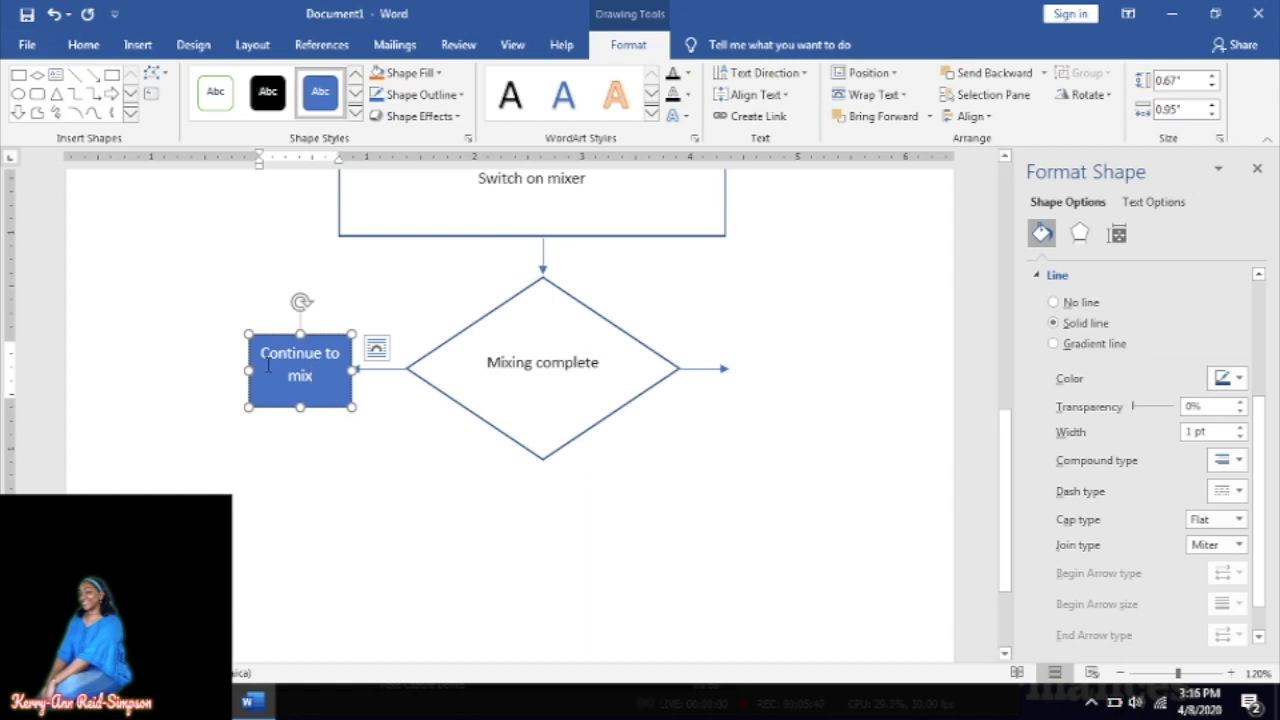
- Set the text fill colour of "Continue to mix" to black
{"action": "left_click_drag", "start_coordinate": [263, 360], "coordinate": [322, 390]}
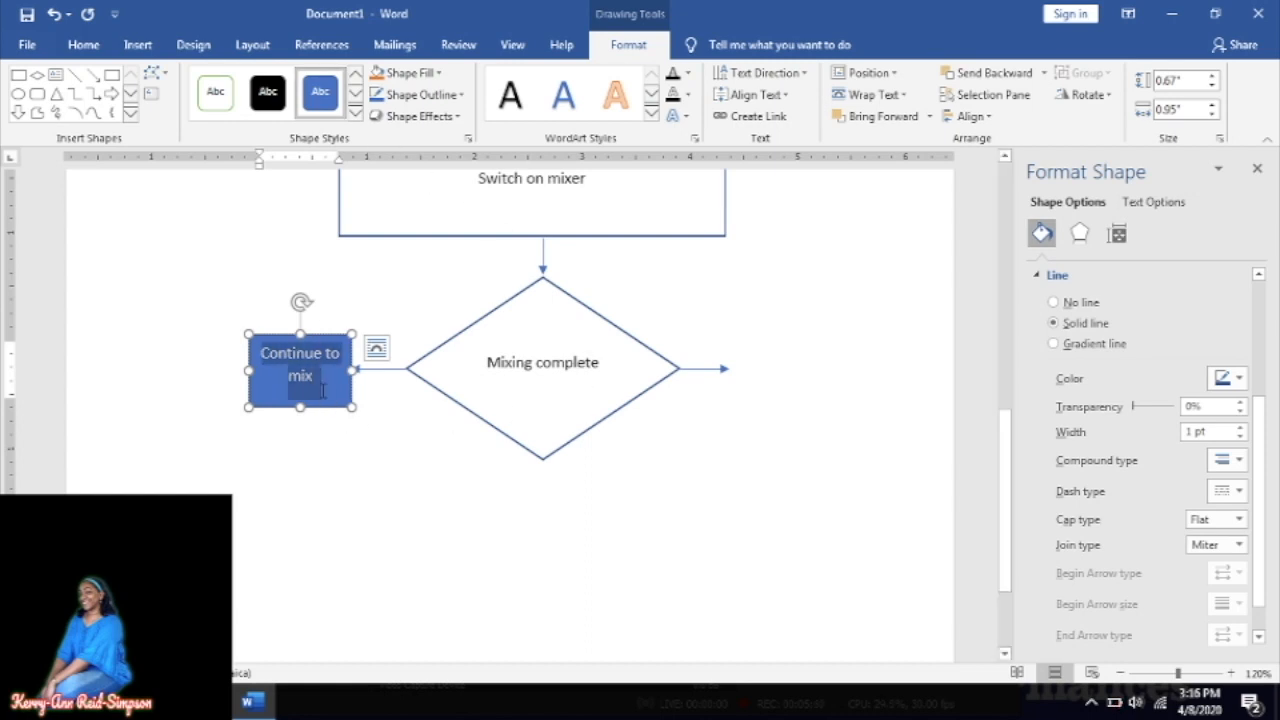
{"action": "left_click", "coordinate": [1152, 203]}
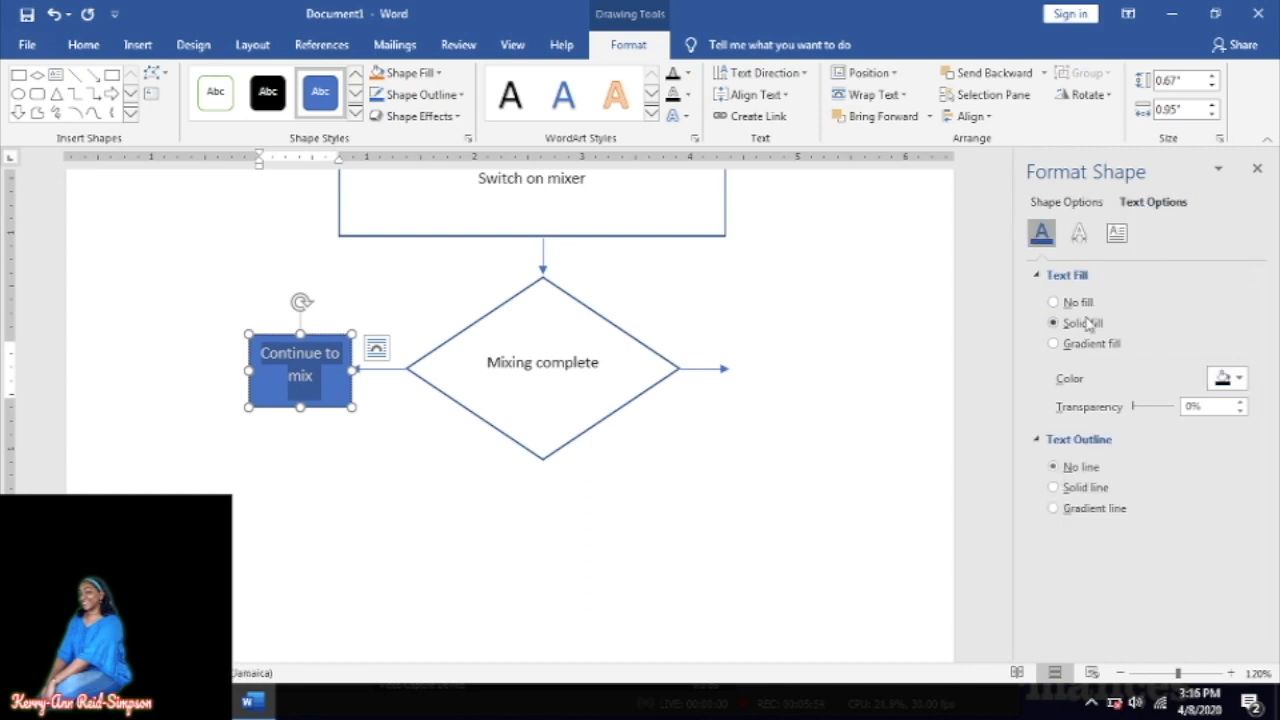
{"action": "left_click", "coordinate": [1225, 378]}
{"action": "left_click", "coordinate": [1141, 432]}
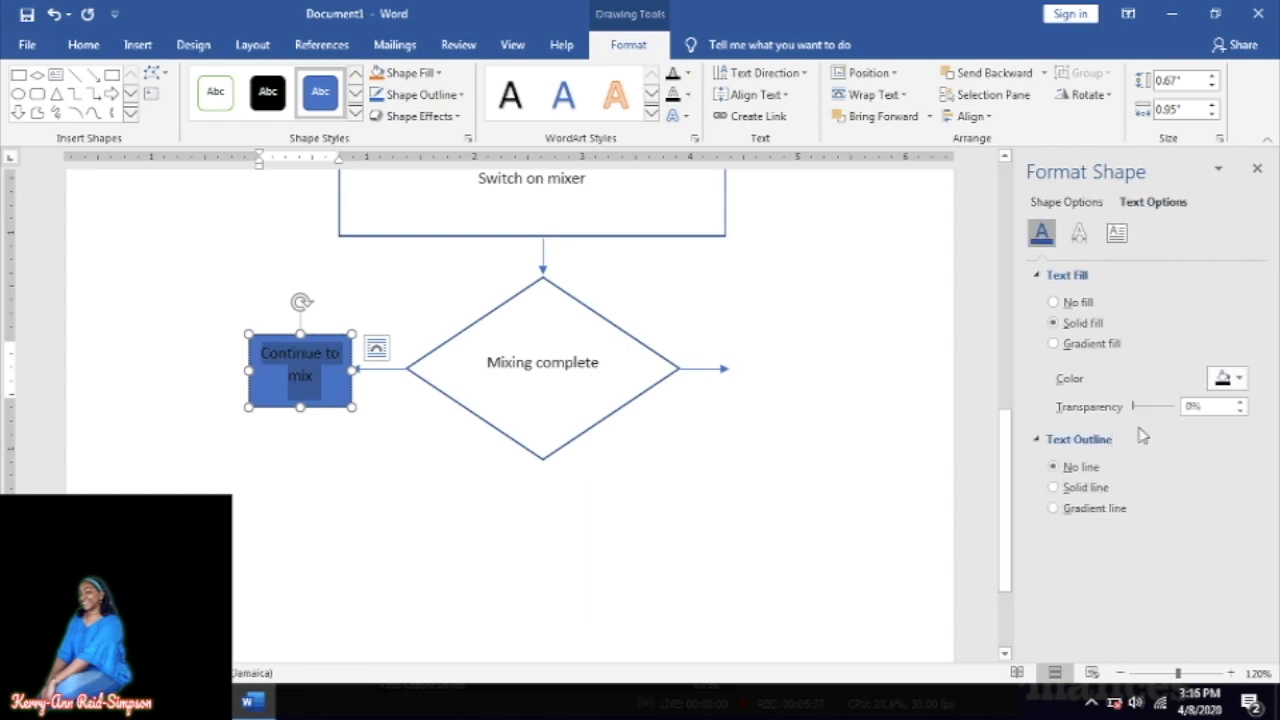
- Remove the fill from the "Continue to mix" rectangle and deselect it
{"action": "right_click", "coordinate": [328, 335]}
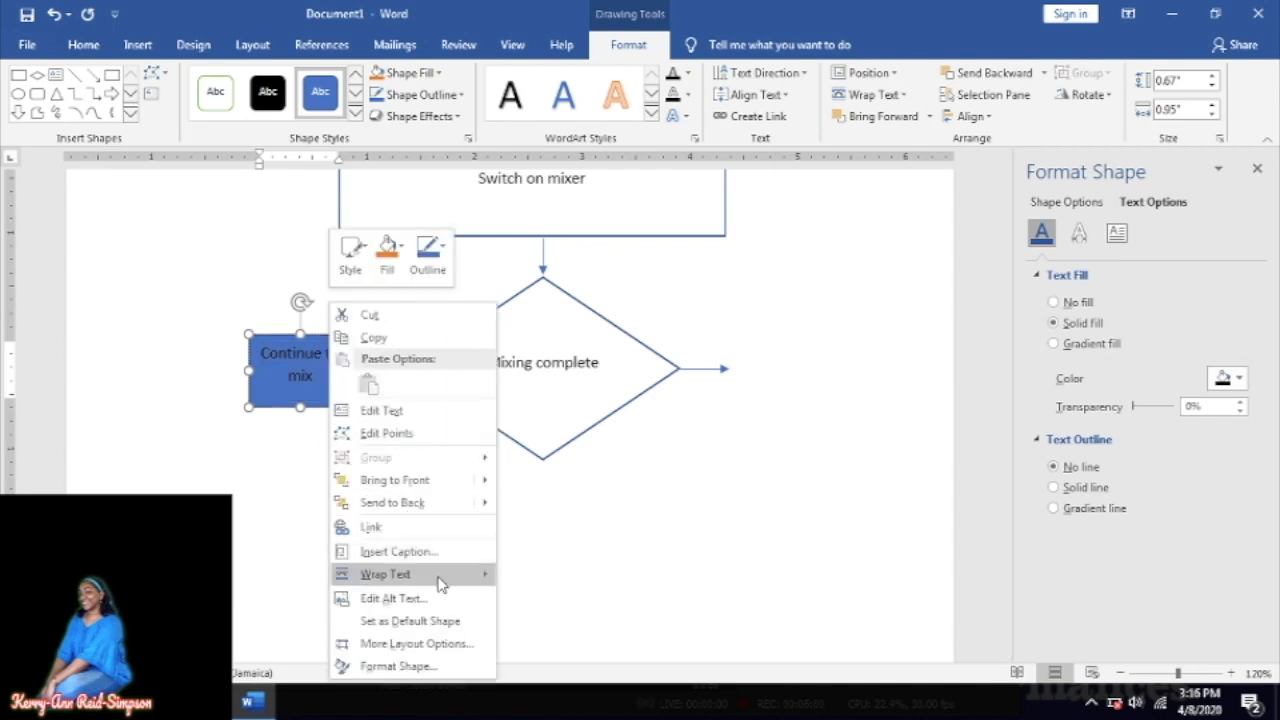
{"action": "left_click", "coordinate": [400, 667]}
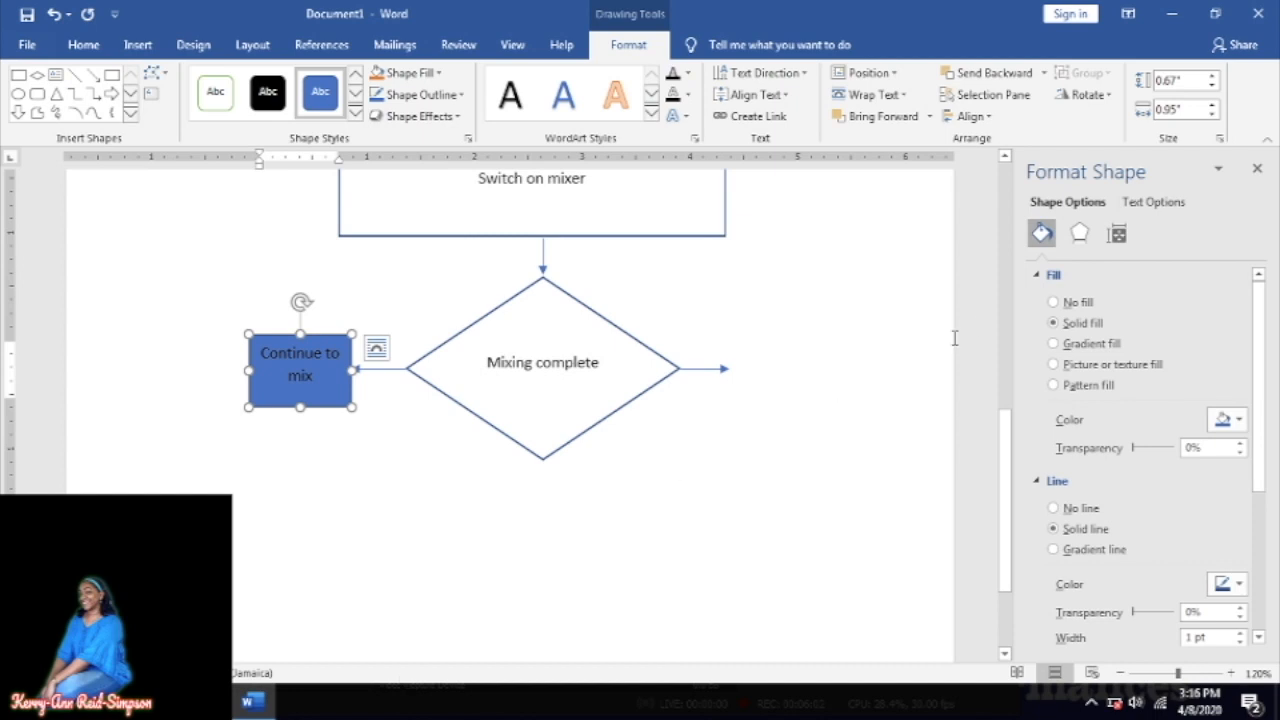
{"action": "left_click", "coordinate": [1055, 302]}
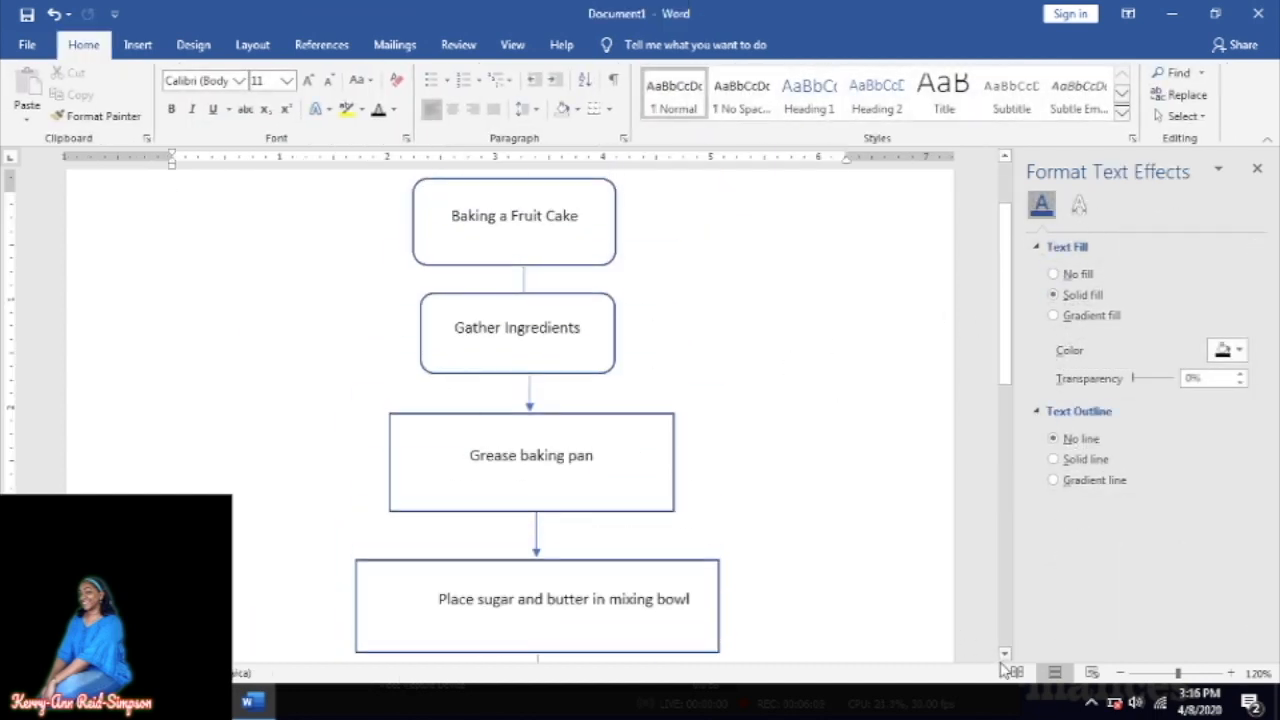
- Duplicate the "Continue to mix" rectangle, place the copy at the tip of the diamond's right arrow and select its text
{"action": "scroll", "coordinate": [1005, 655], "scroll_direction": "down", "scroll_amount": 4}
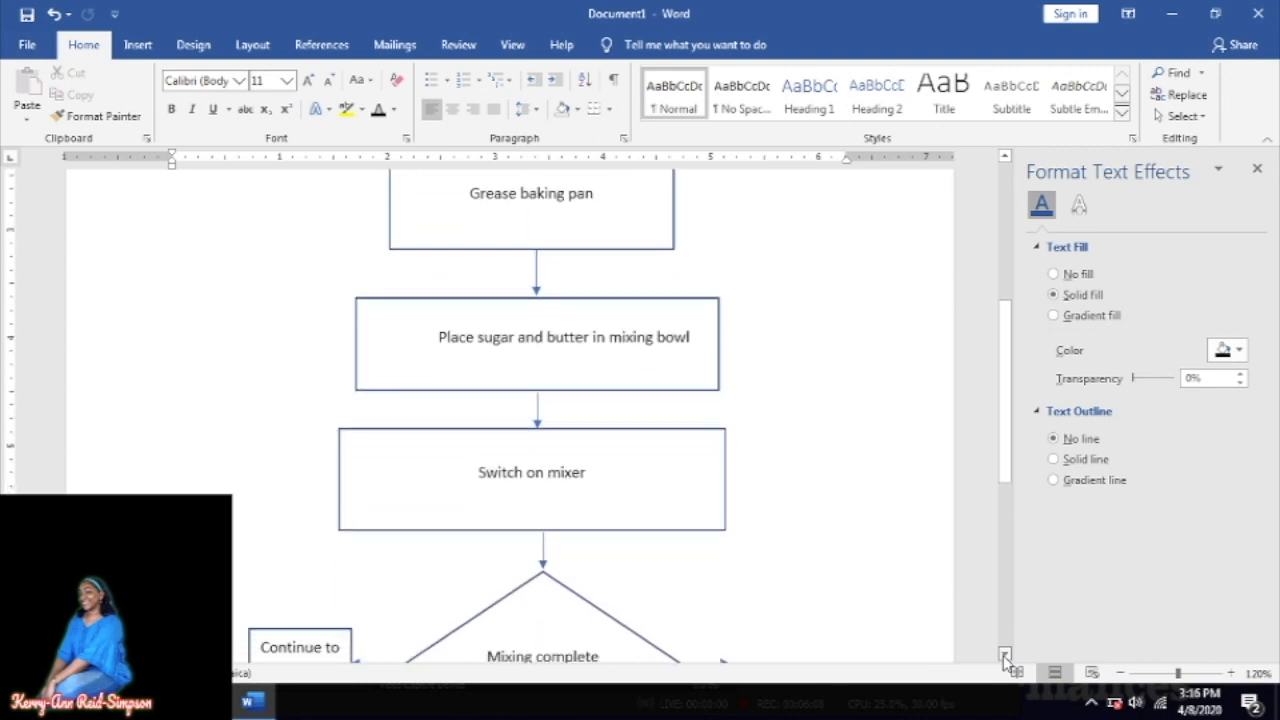
{"action": "scroll", "coordinate": [1005, 655], "scroll_direction": "down", "scroll_amount": 5}
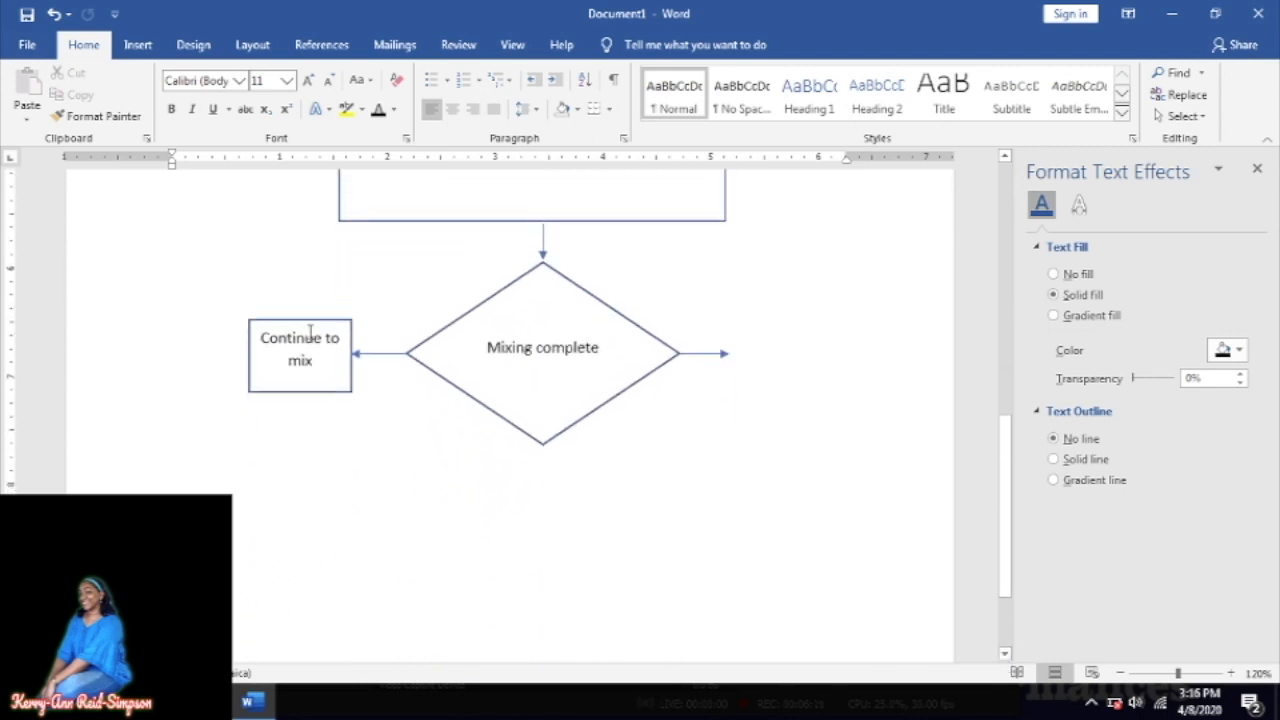
{"action": "left_click", "coordinate": [303, 320]}
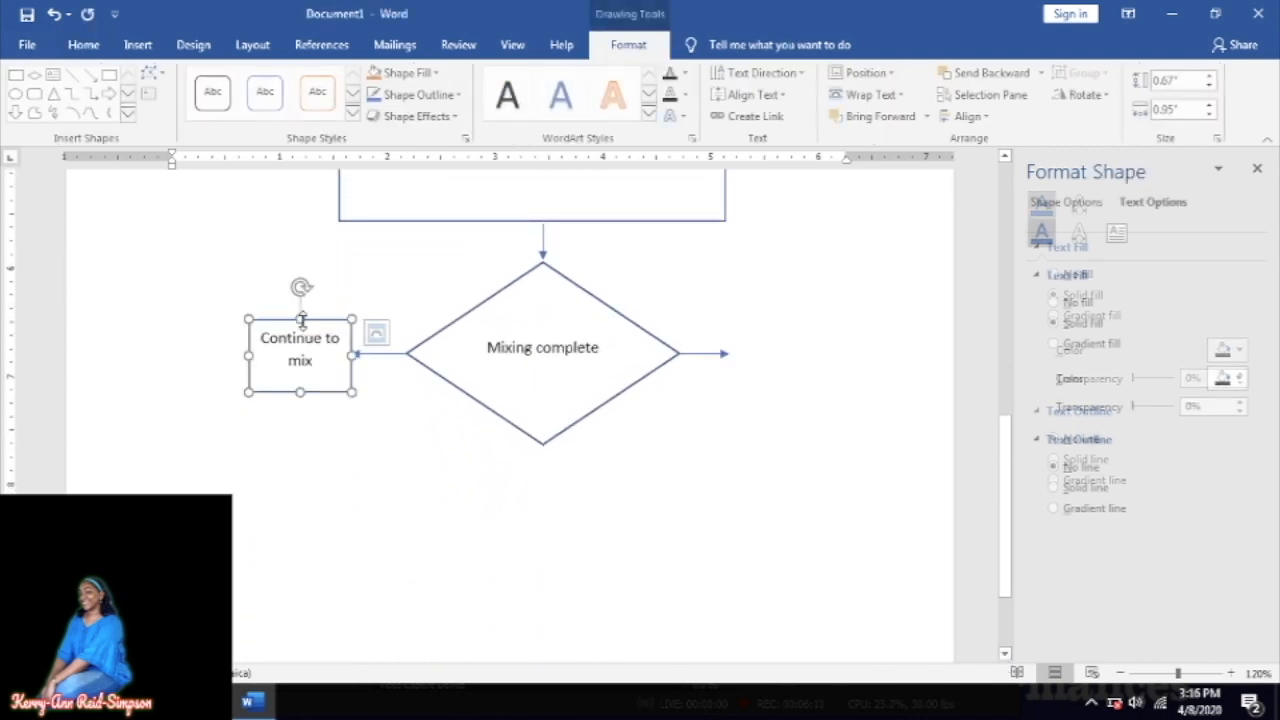
{"action": "key", "text": "ctrl+c"}
{"action": "key", "text": "ctrl+v"}
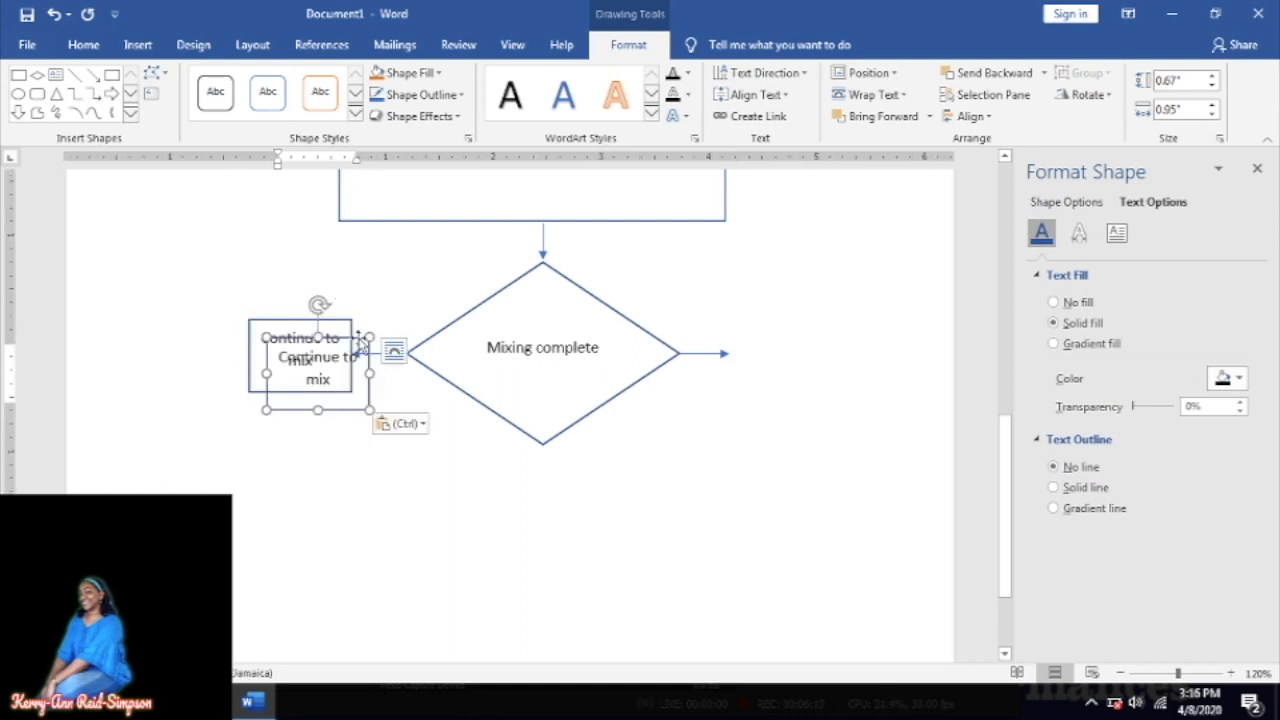
{"action": "left_click_drag", "start_coordinate": [360, 338], "coordinate": [750, 345]}
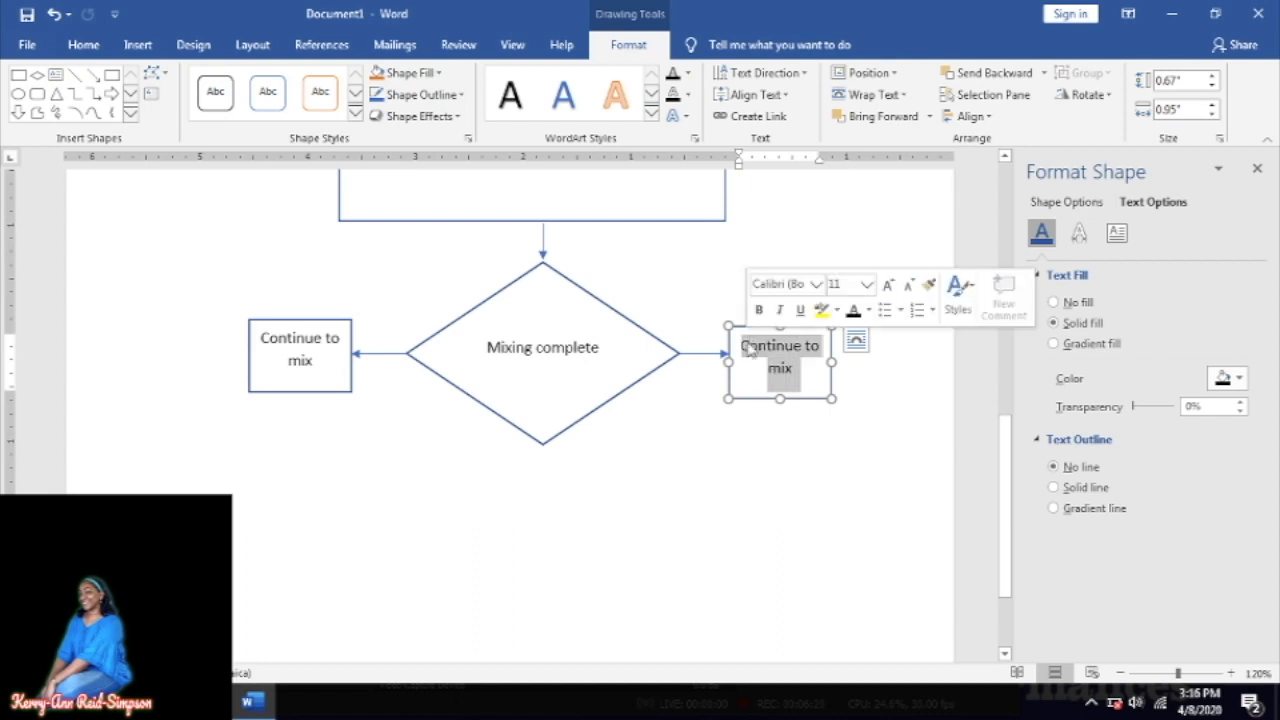
- Replace the copied rectangle's text in Word with "Add egg and flour", checking the wording in the handwritten flowchart in Adobe Reader Touch
{"action": "key", "text": "alt+Tab"}
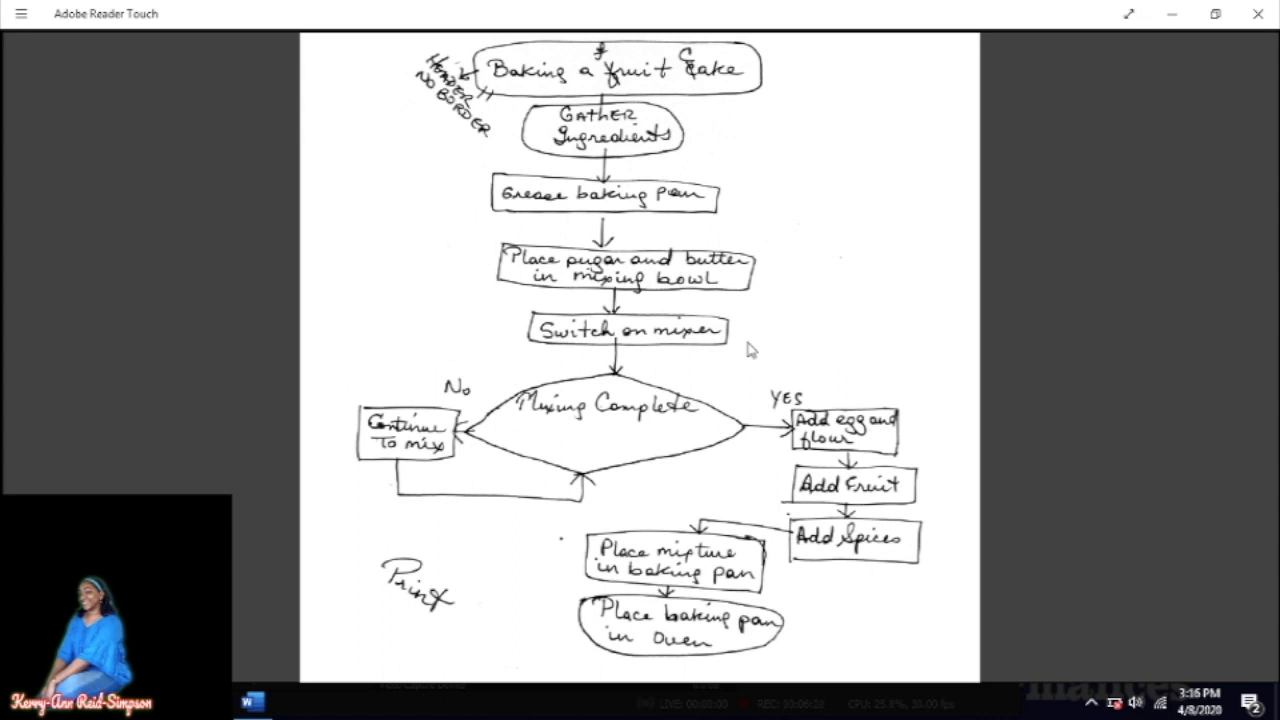
{"action": "key", "text": "alt+Tab"}
{"action": "type", "text": "Add egga"}
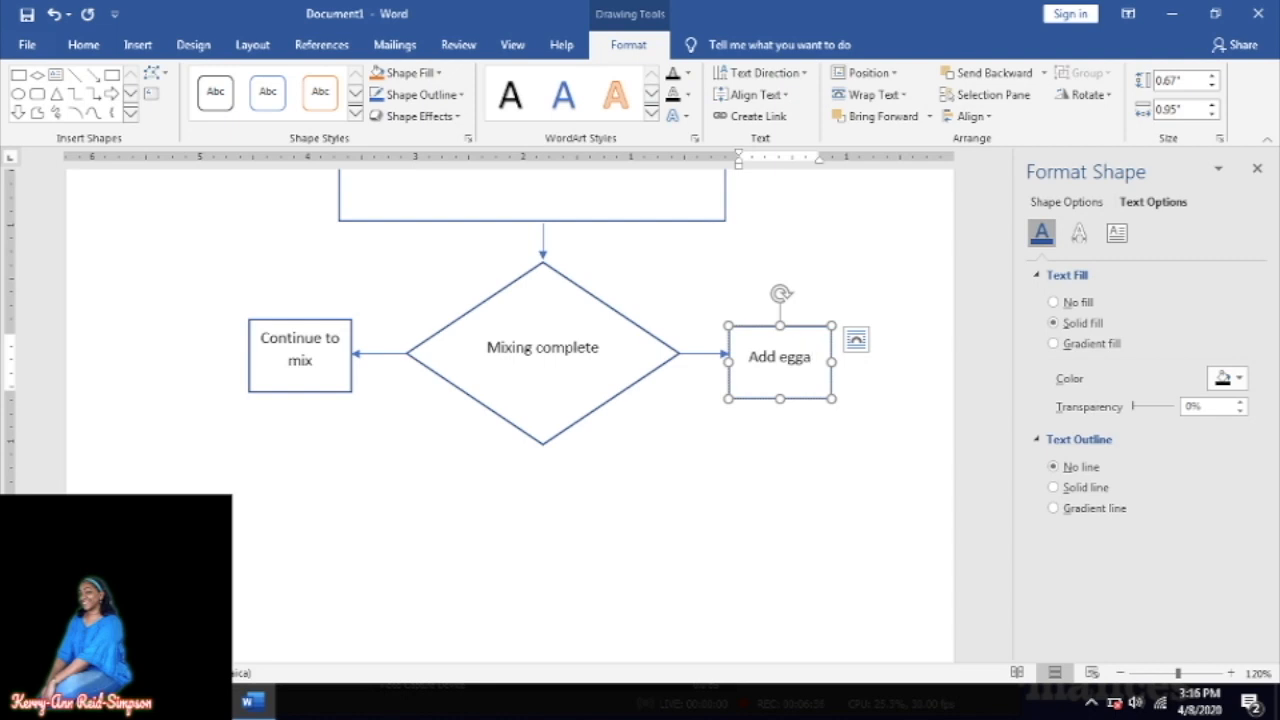
{"action": "key", "text": "BackSpace"}
{"action": "type", "text": "and flour"}
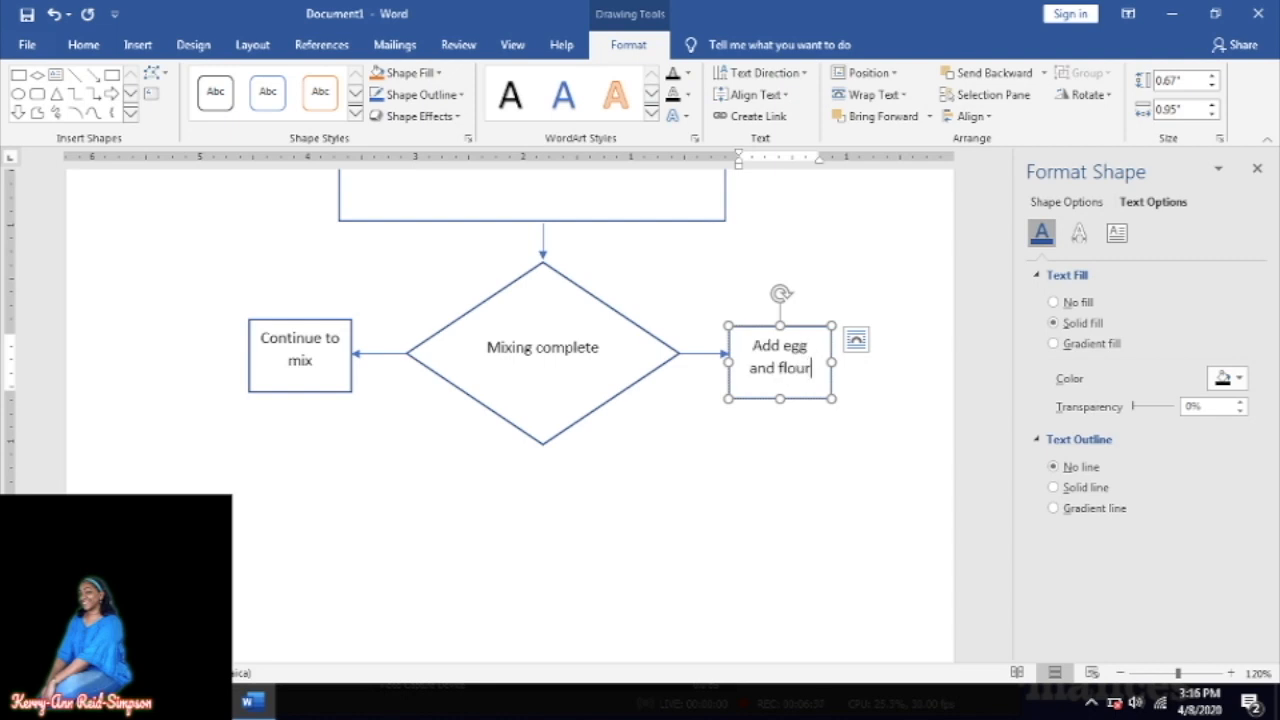
- Switch to Adobe Reader Touch and examine the remaining shapes of the handwritten flowchart through to the end of the page
{"action": "key", "text": "alt+Tab"}
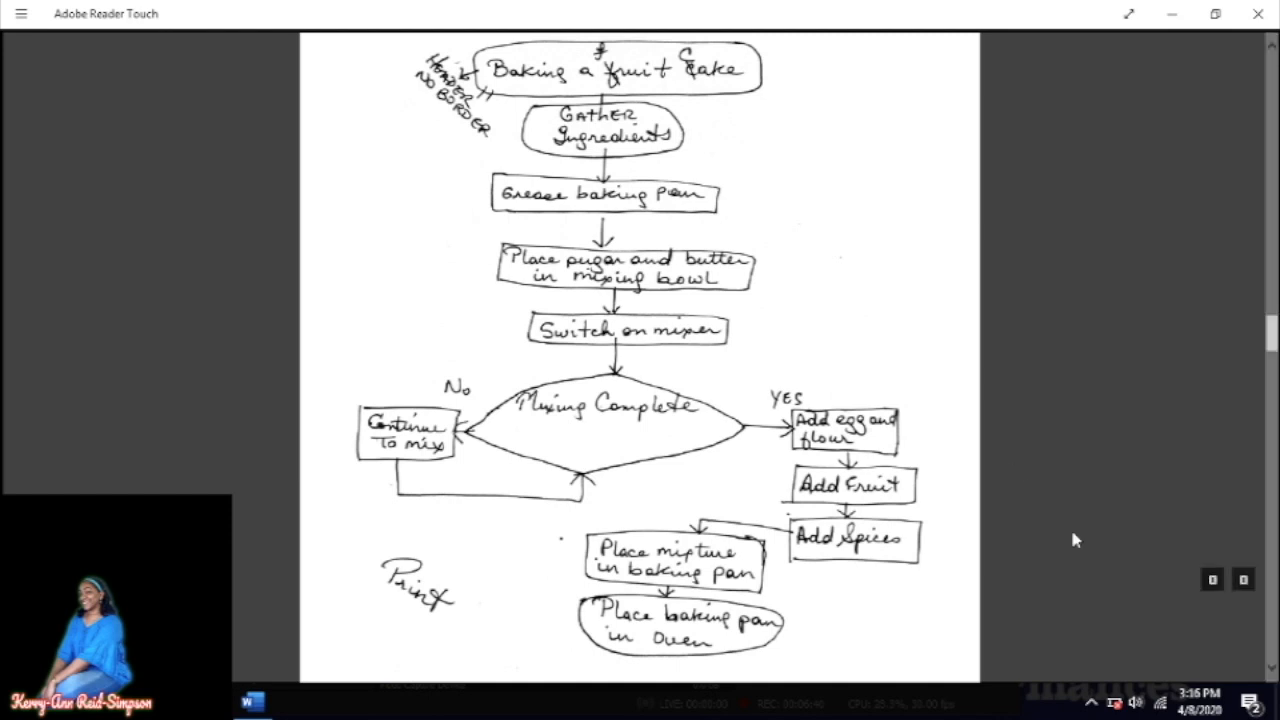
{"action": "scroll", "coordinate": [1273, 672], "scroll_direction": "down", "scroll_amount": 3}
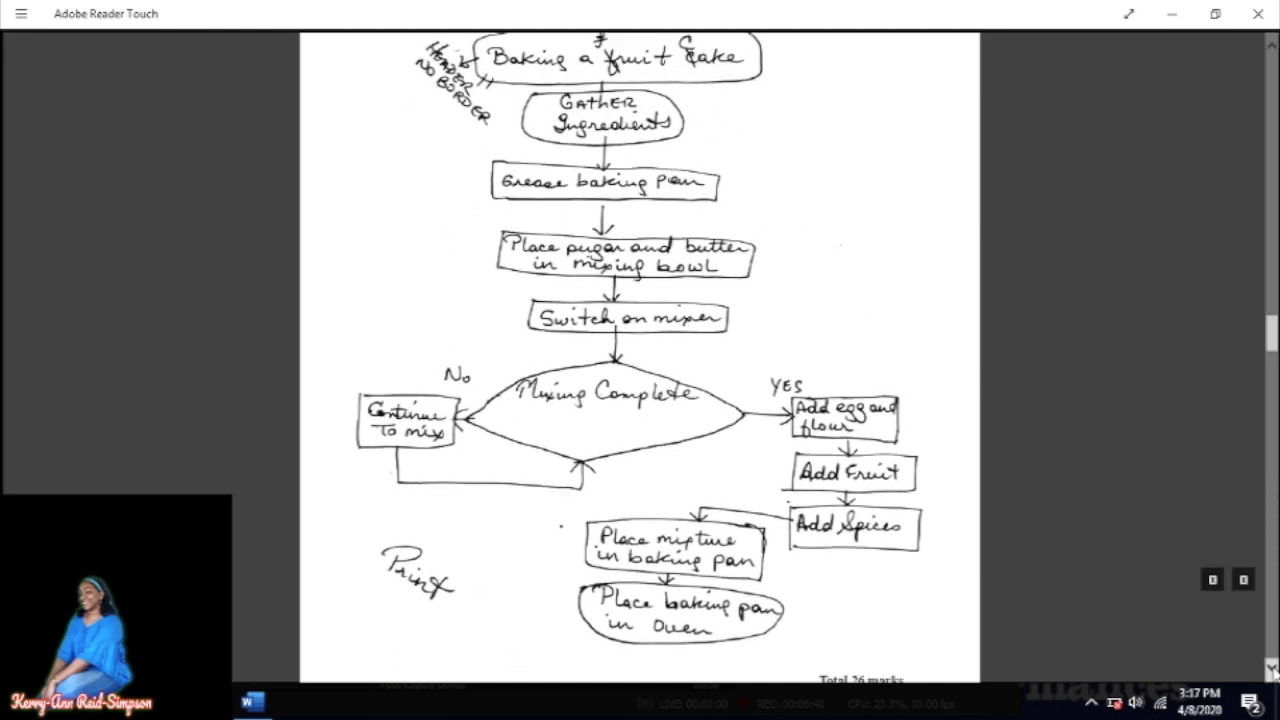
{"action": "scroll", "coordinate": [1273, 672], "scroll_direction": "down", "scroll_amount": 2}
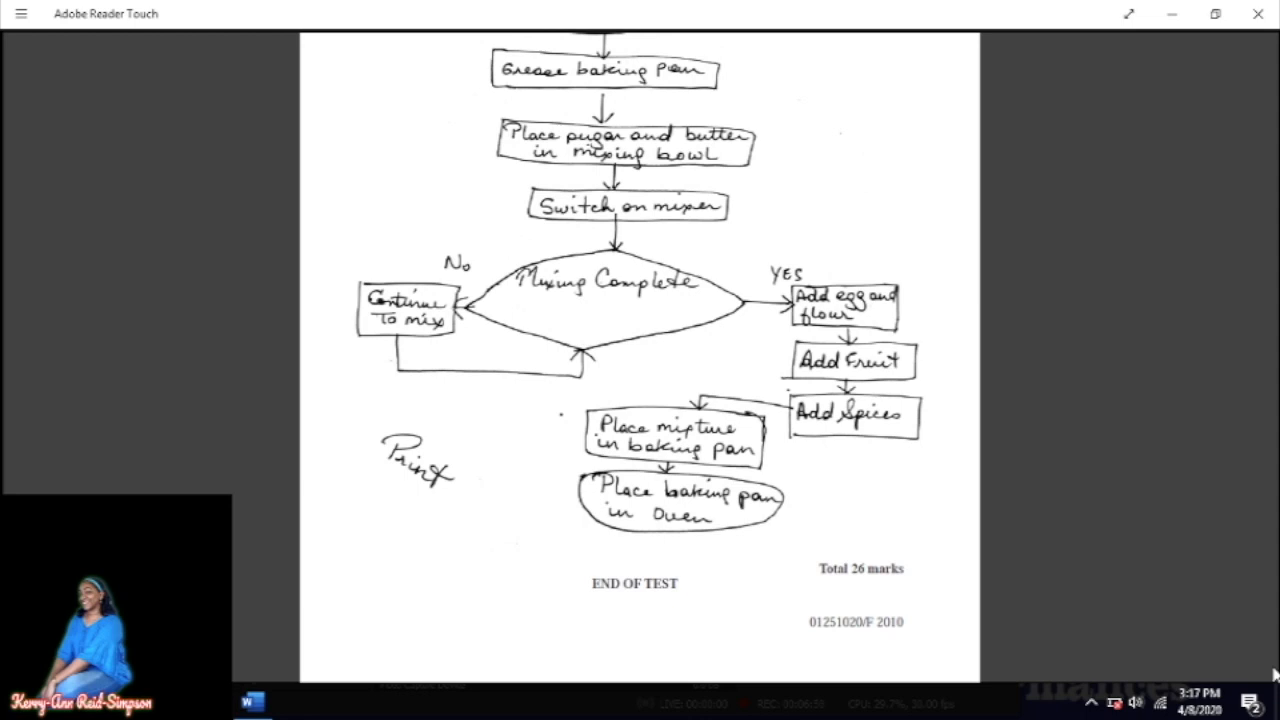
- Switch to Word and reduce the height of the "Mixing complete" diamond by raising its lower tip, then deselect it
{"action": "key", "text": "alt+Tab"}
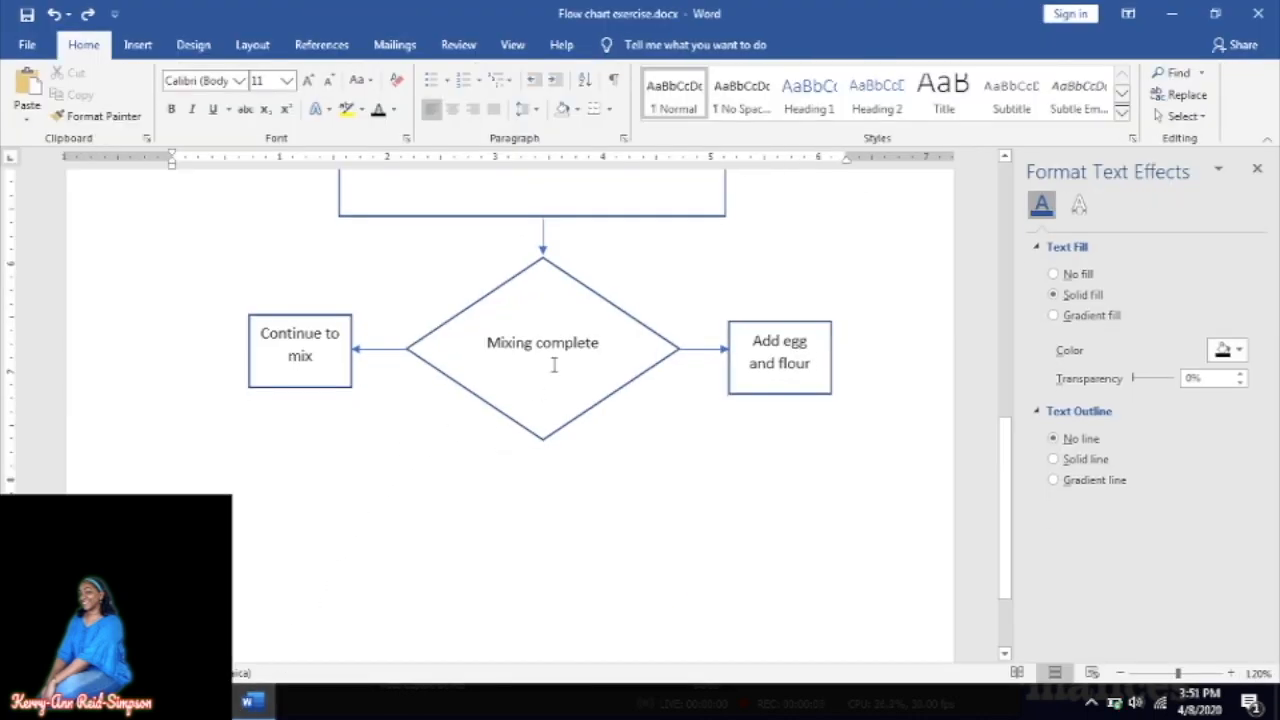
{"action": "left_click", "coordinate": [597, 293]}
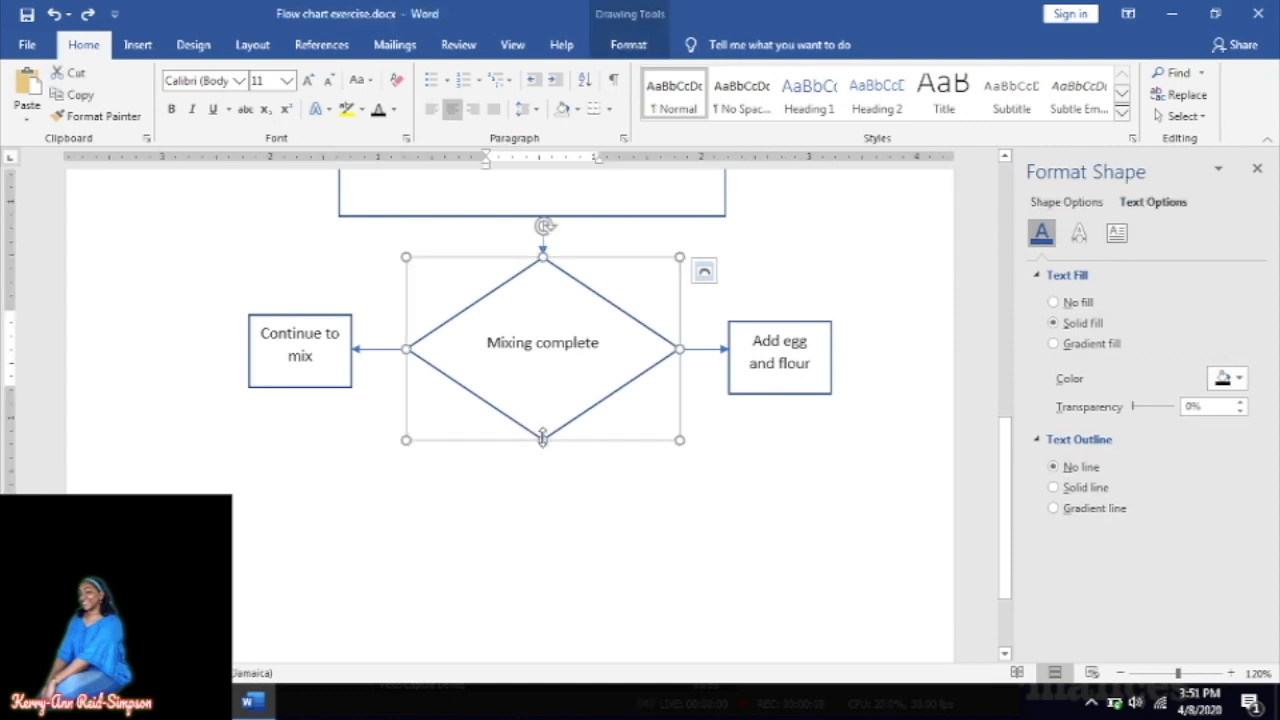
{"action": "left_click_drag", "start_coordinate": [542, 440], "coordinate": [540, 392]}
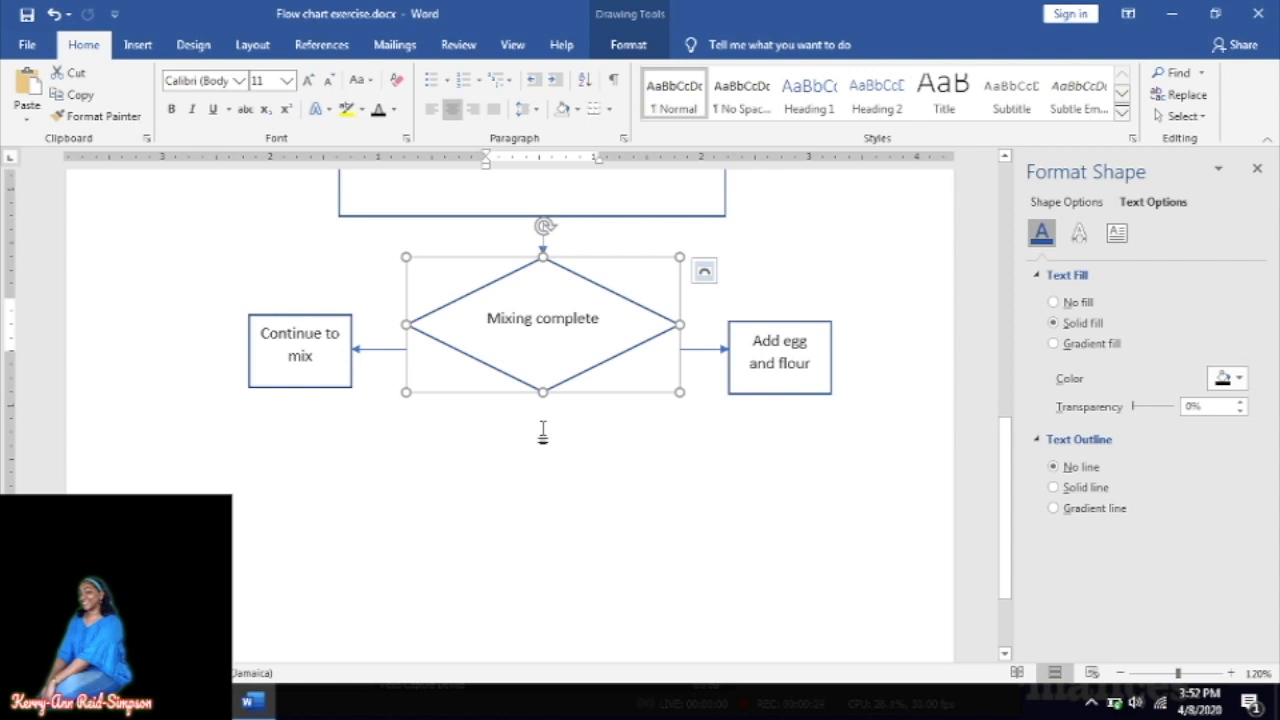
{"action": "left_click", "coordinate": [358, 472]}
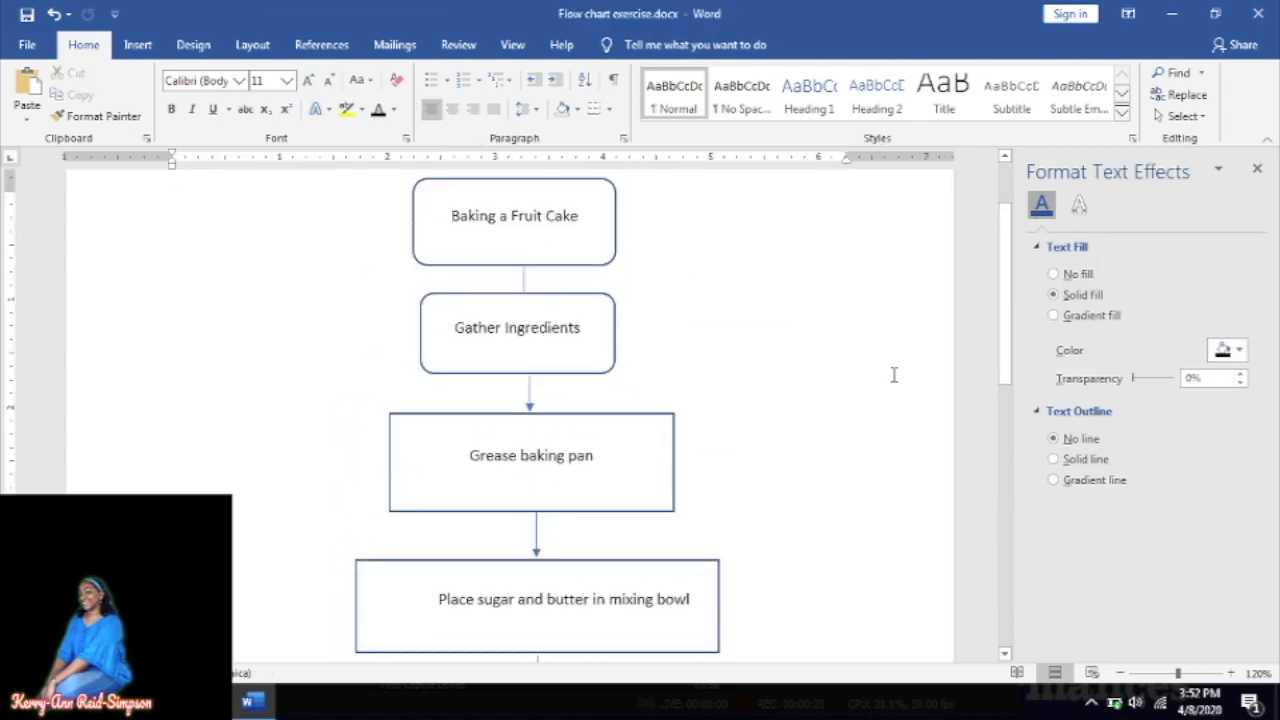
- Realign both side arrows with the diamond's side tips and reposition the "Add egg and flour" and "Continue to mix" rectangles at the arrowheads
{"action": "left_click_drag", "start_coordinate": [1006, 331], "coordinate": [997, 490]}
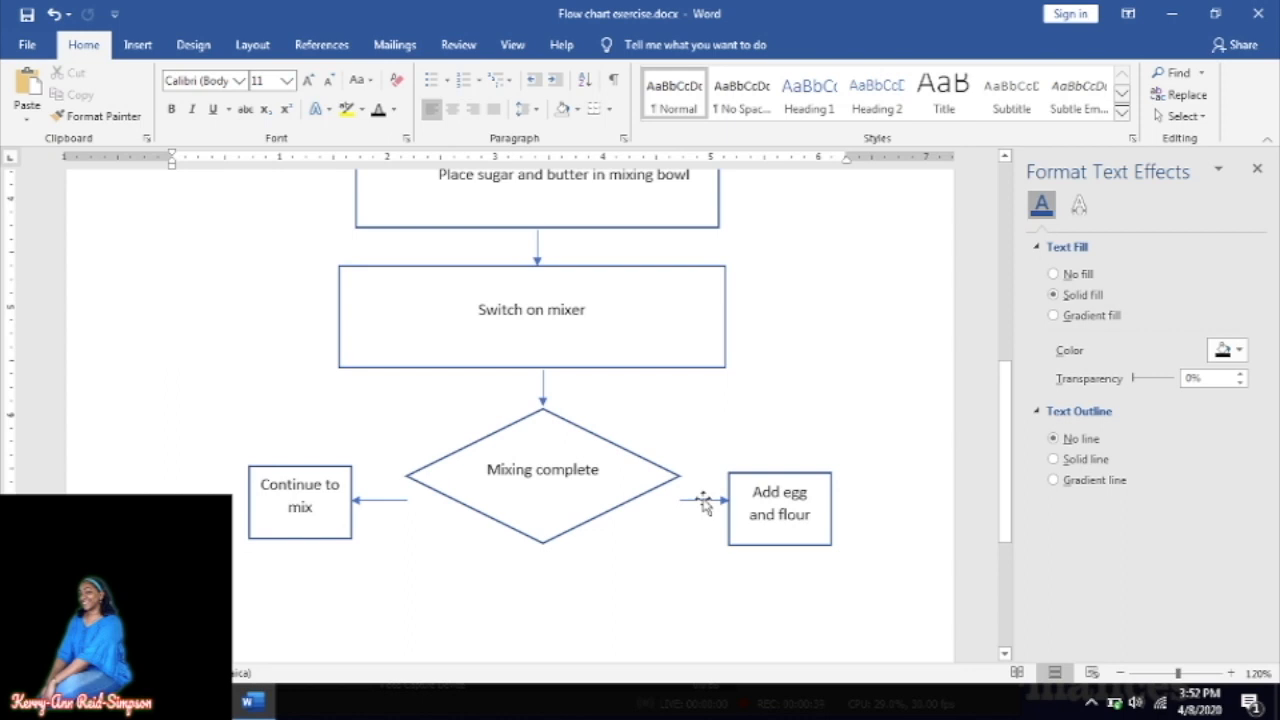
{"action": "left_click_drag", "start_coordinate": [704, 500], "coordinate": [706, 476]}
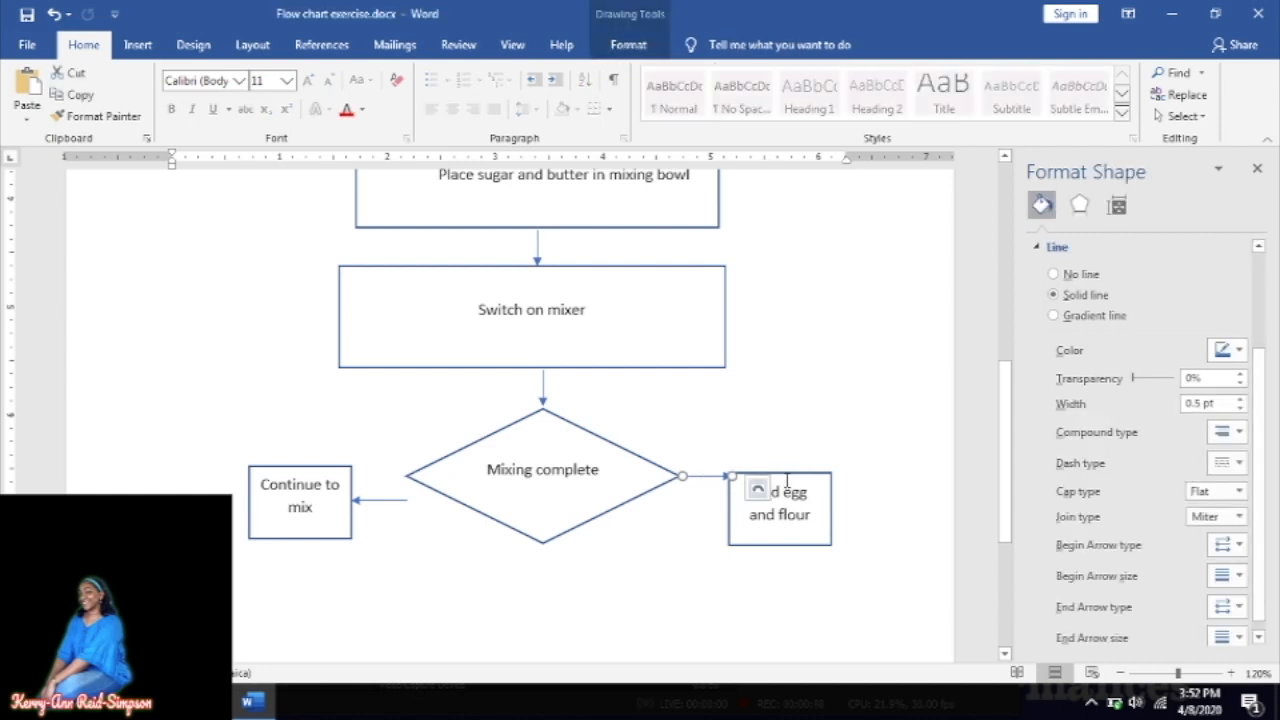
{"action": "left_click_drag", "start_coordinate": [786, 474], "coordinate": [787, 437]}
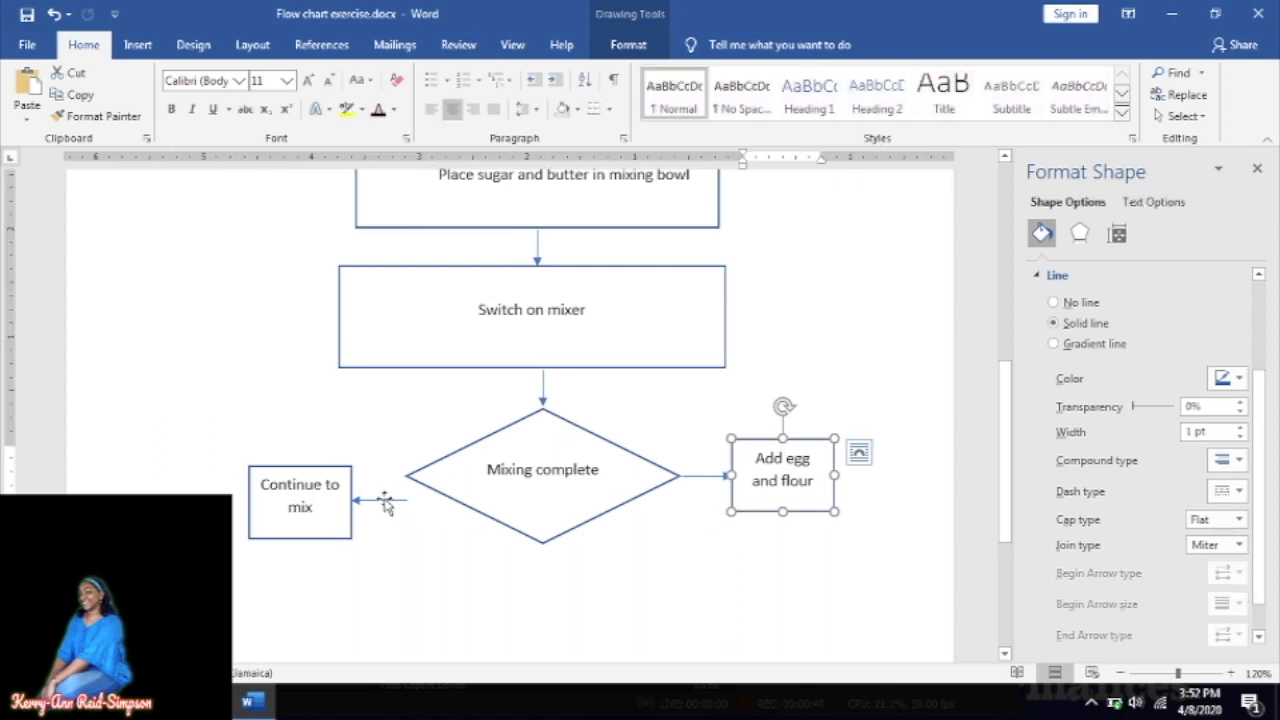
{"action": "left_click_drag", "start_coordinate": [386, 503], "coordinate": [380, 475]}
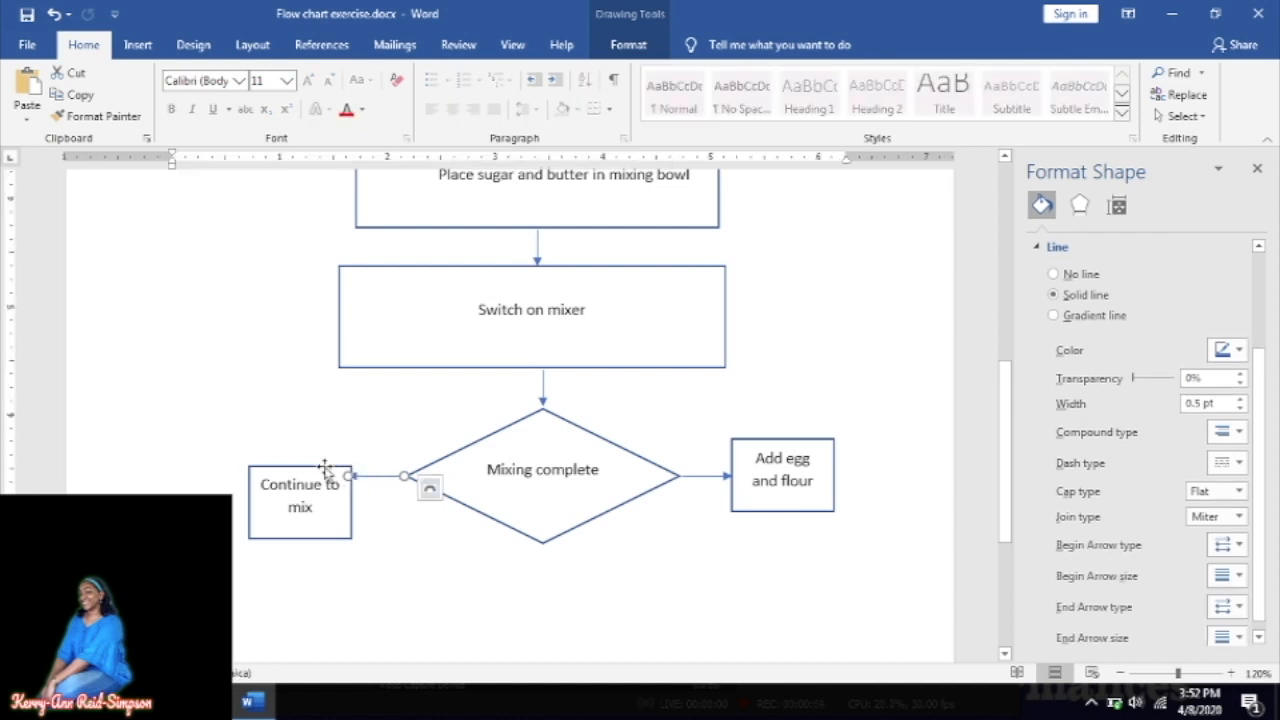
{"action": "mouse_move", "coordinate": [325, 468]}
{"action": "left_mouse_down"}
{"action": "mouse_move", "coordinate": [323, 447]}
{"action": "mouse_move", "coordinate": [328, 463]}
{"action": "left_mouse_up"}
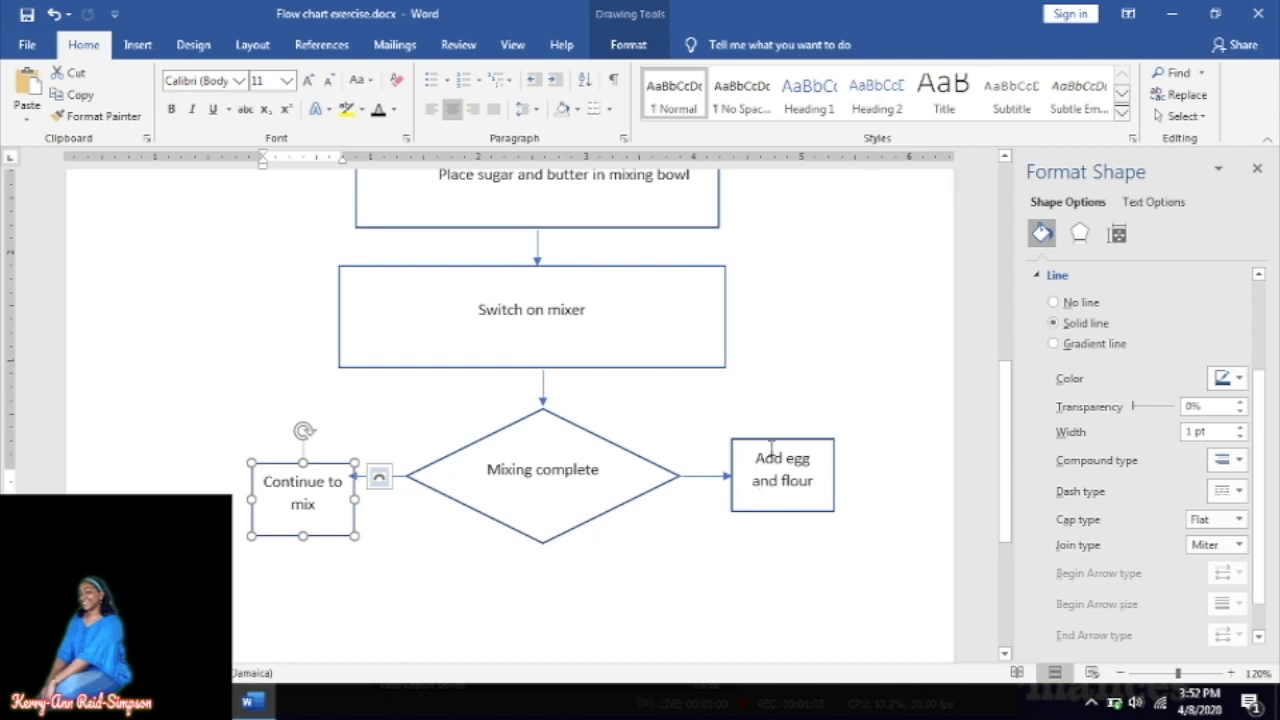
{"action": "left_click_drag", "start_coordinate": [769, 440], "coordinate": [769, 456]}
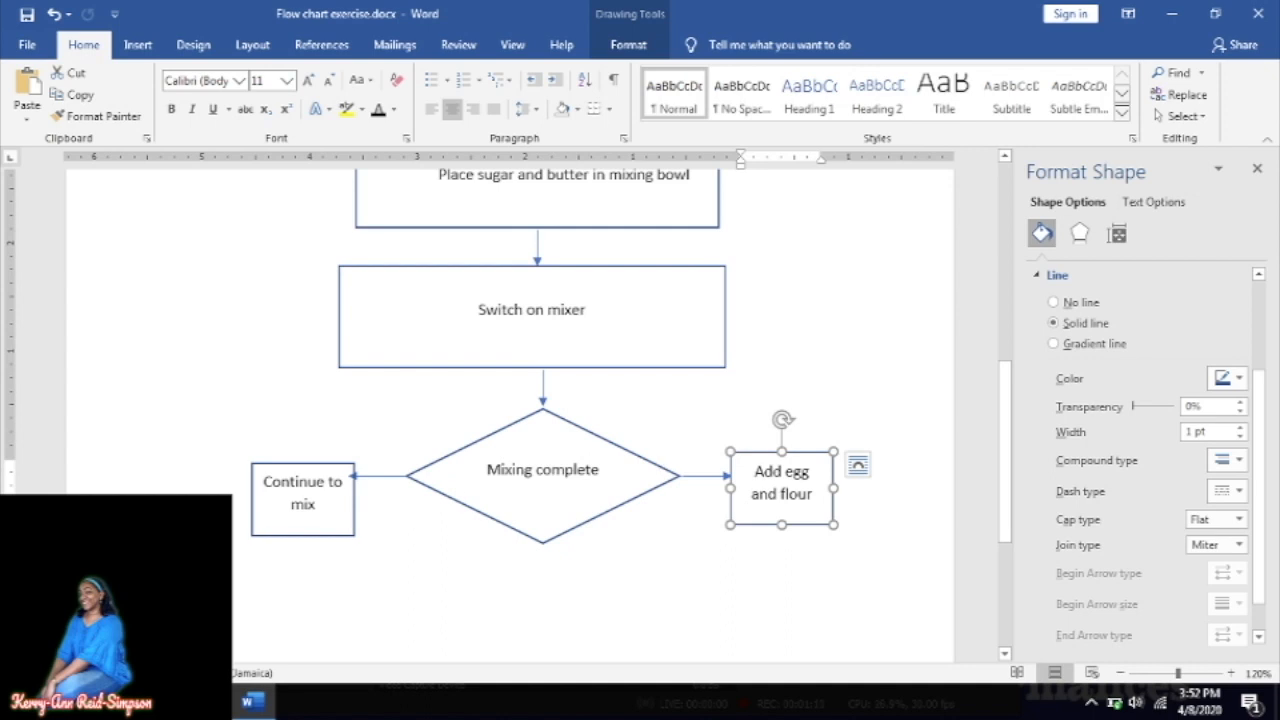
- Check the loop-back arrow in Adobe Reader Touch and, in Word, draw a curved arrow connector about 0.5" long down from the "Continue to mix" rectangle
{"action": "key", "text": "alt+Tab"}
{"action": "key", "text": "alt+Tab"}
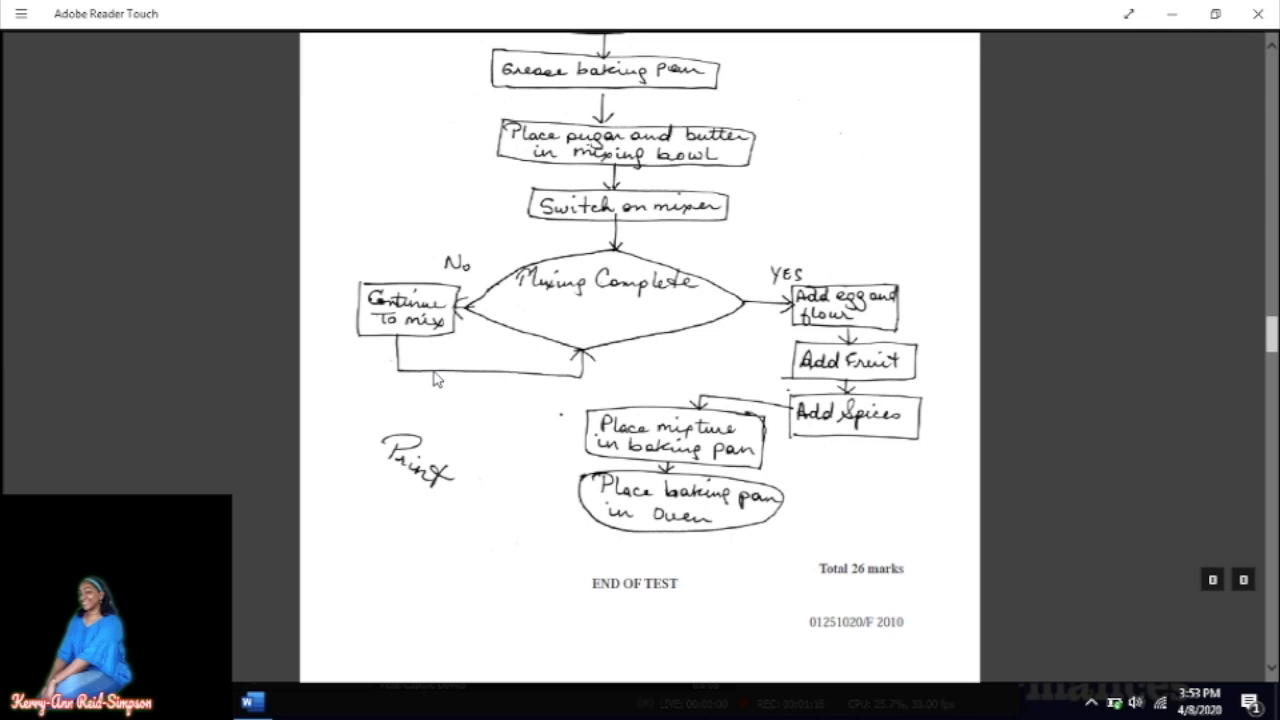
{"action": "left_click", "coordinate": [254, 701]}
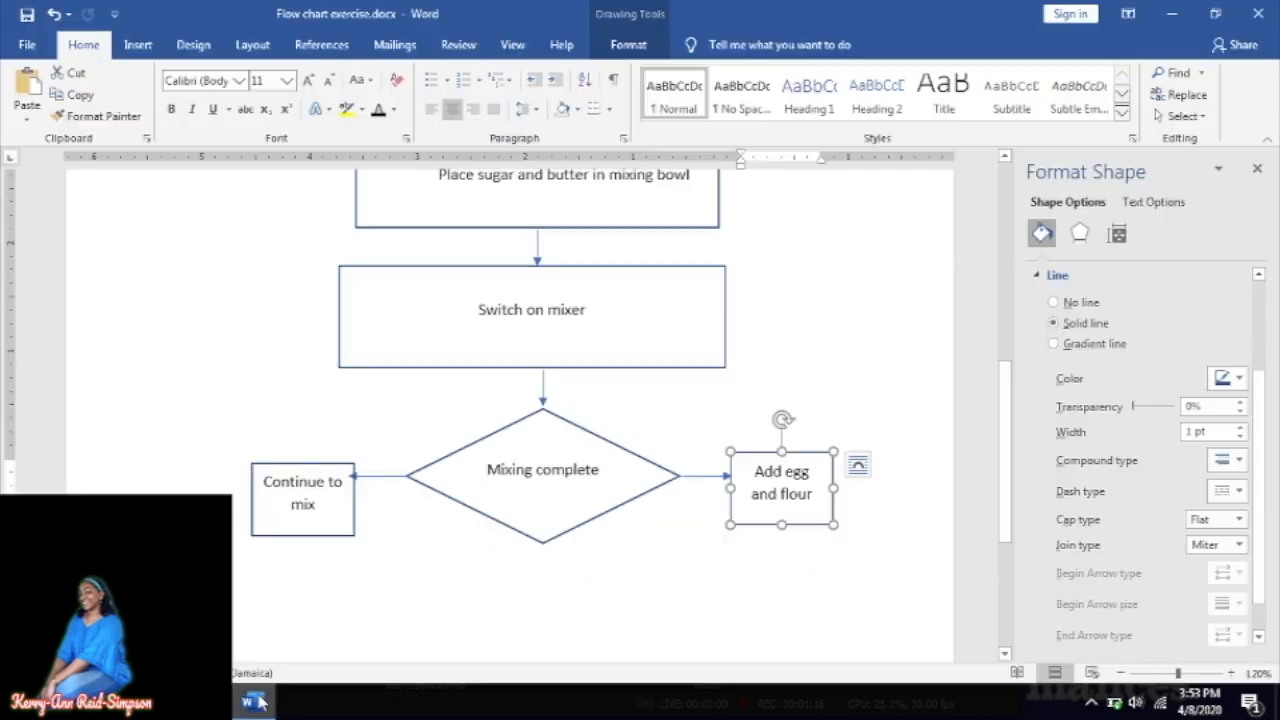
{"action": "left_click", "coordinate": [139, 46]}
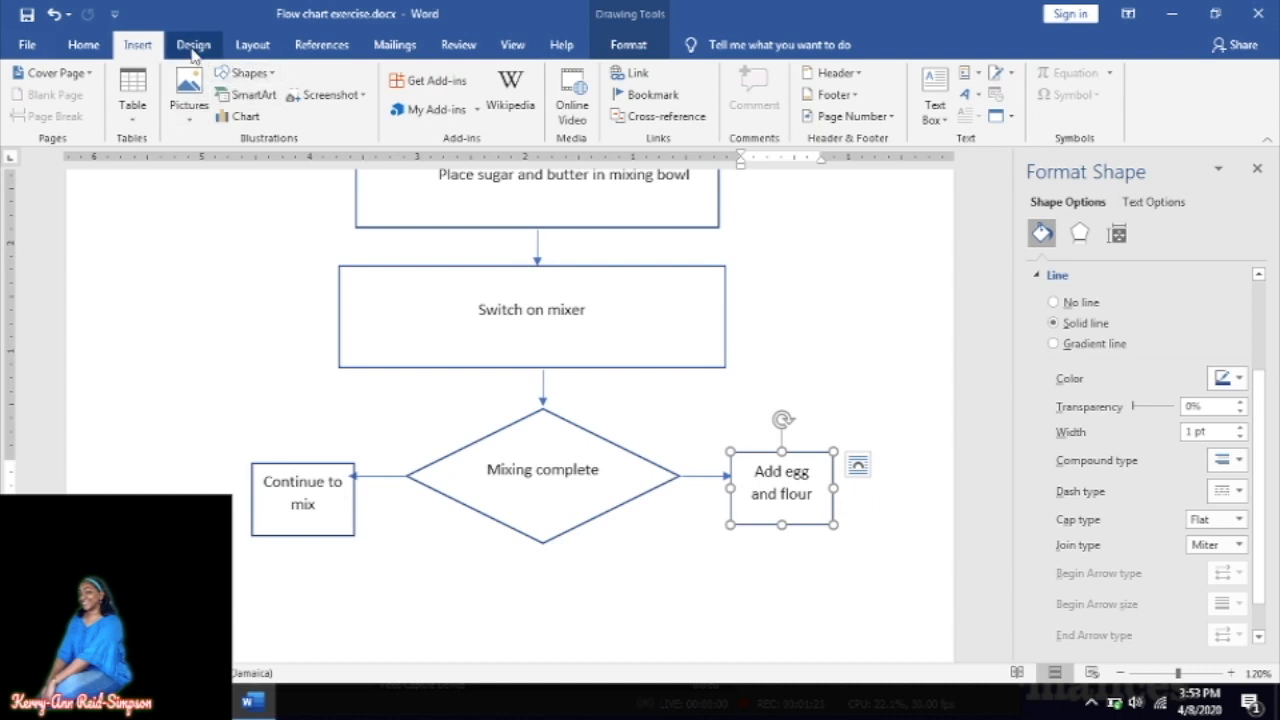
{"action": "left_click", "coordinate": [240, 73]}
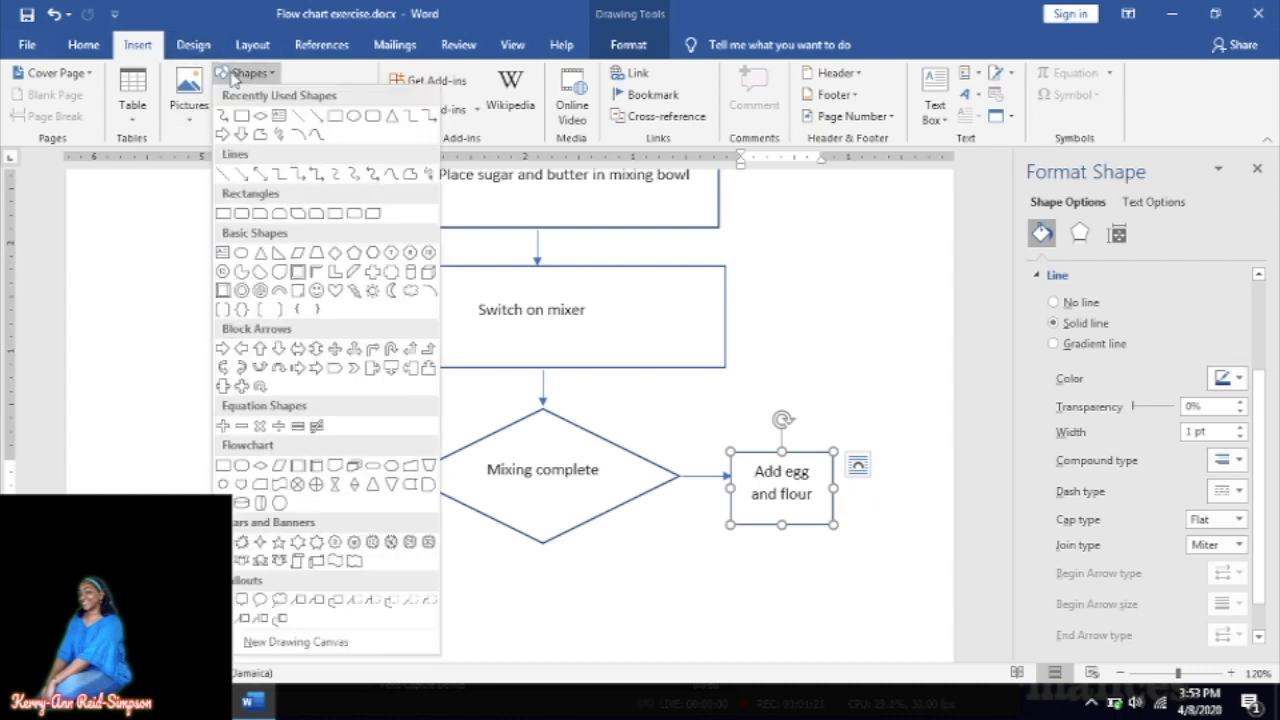
{"action": "left_click", "coordinate": [352, 177]}
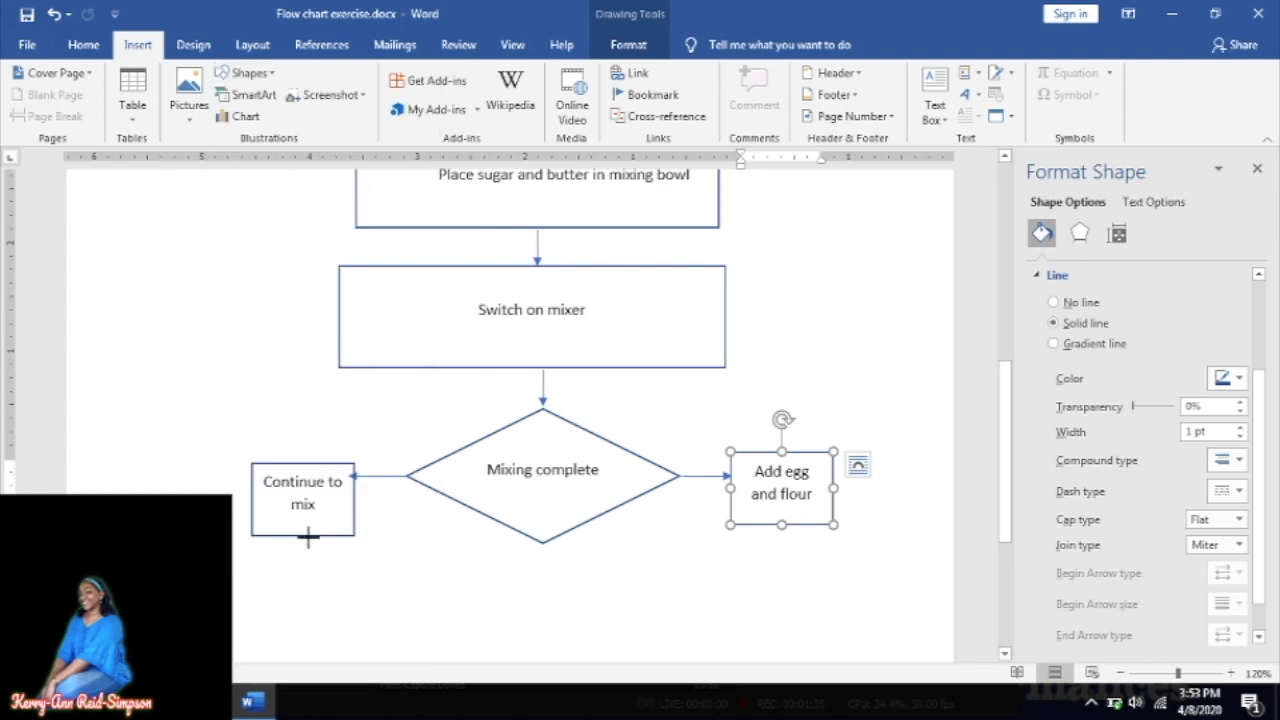
{"action": "left_click_drag", "start_coordinate": [308, 537], "coordinate": [308, 591]}
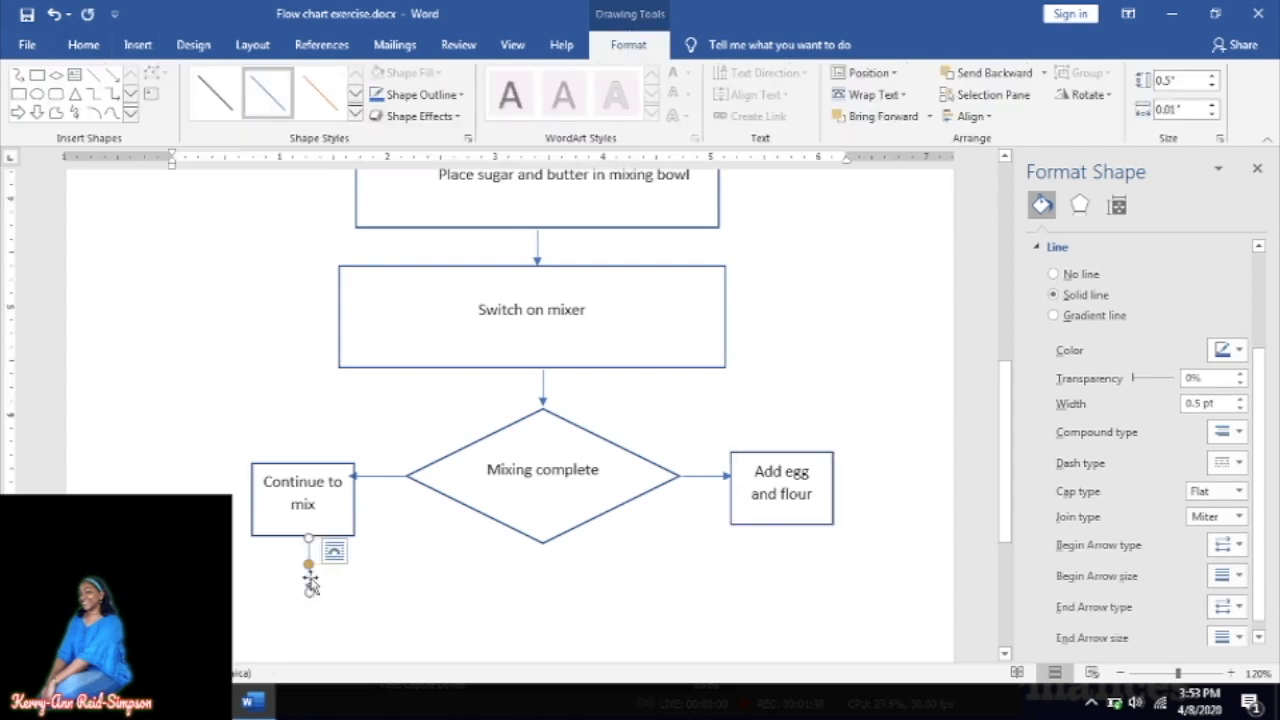
- Change the curved connector to an elbow connector and stretch its arrowhead end across to the "Mixing complete" diamond, about 2.31" wide
{"action": "right_click", "coordinate": [309, 577]}
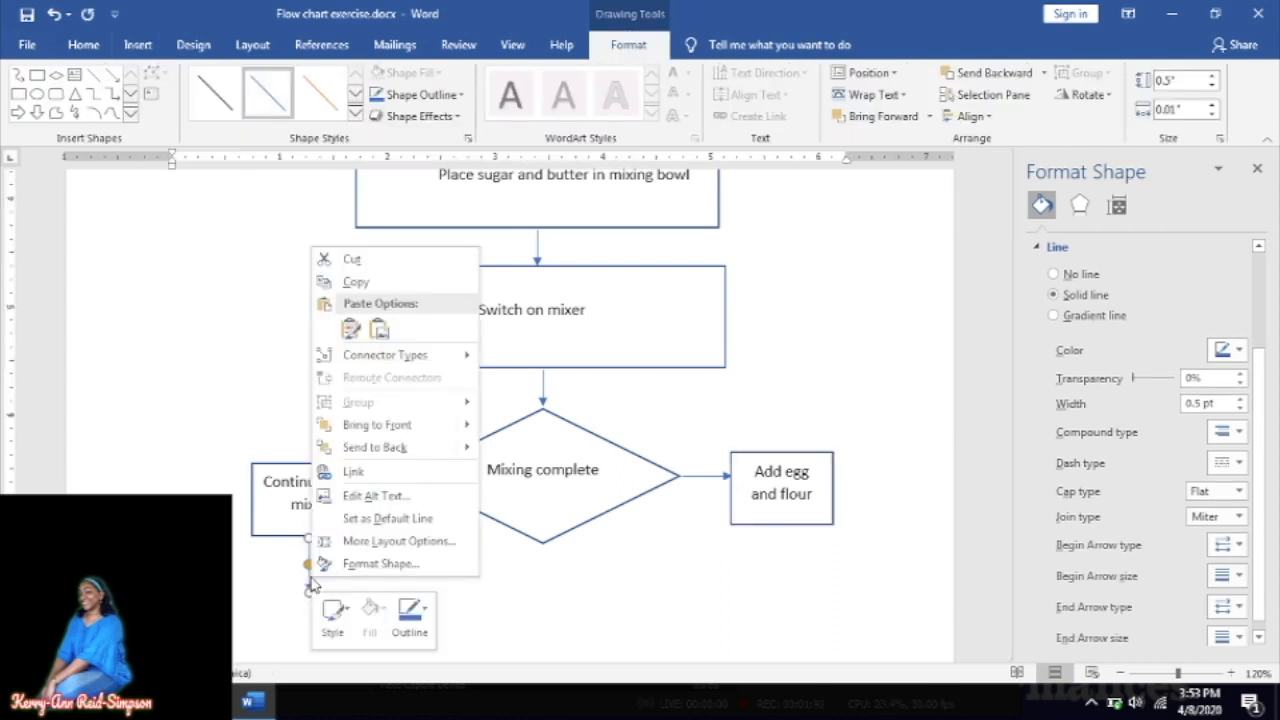
{"action": "mouse_move", "coordinate": [449, 356]}
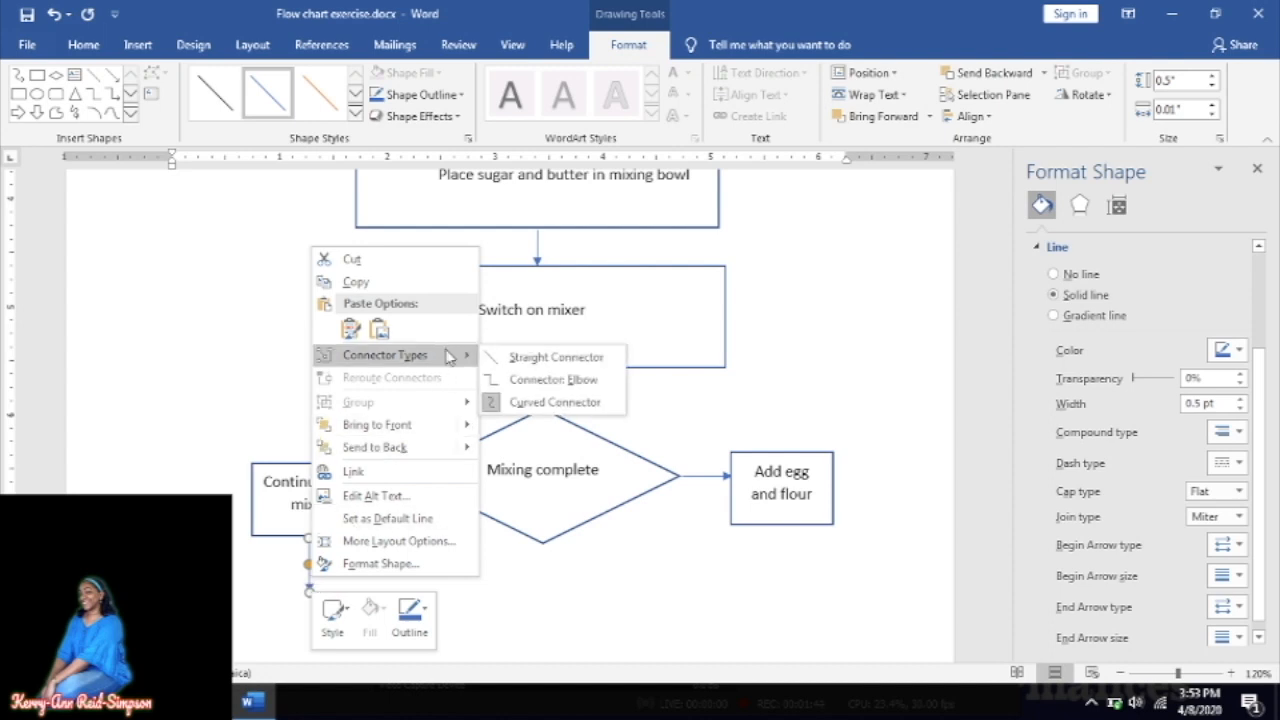
{"action": "left_click", "coordinate": [537, 382]}
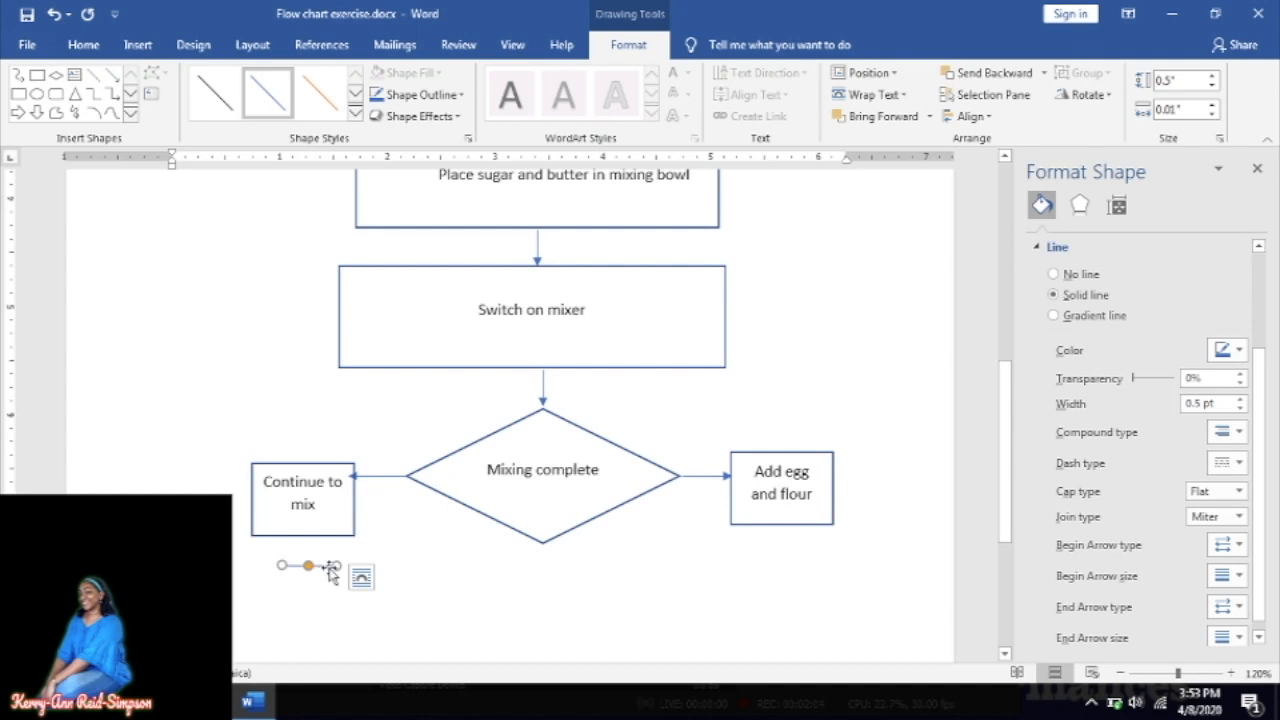
{"action": "mouse_move", "coordinate": [331, 571]}
{"action": "left_mouse_down"}
{"action": "mouse_move", "coordinate": [443, 586]}
{"action": "mouse_move", "coordinate": [386, 583]}
{"action": "mouse_move", "coordinate": [307, 553]}
{"action": "mouse_move", "coordinate": [341, 561]}
{"action": "left_mouse_up"}
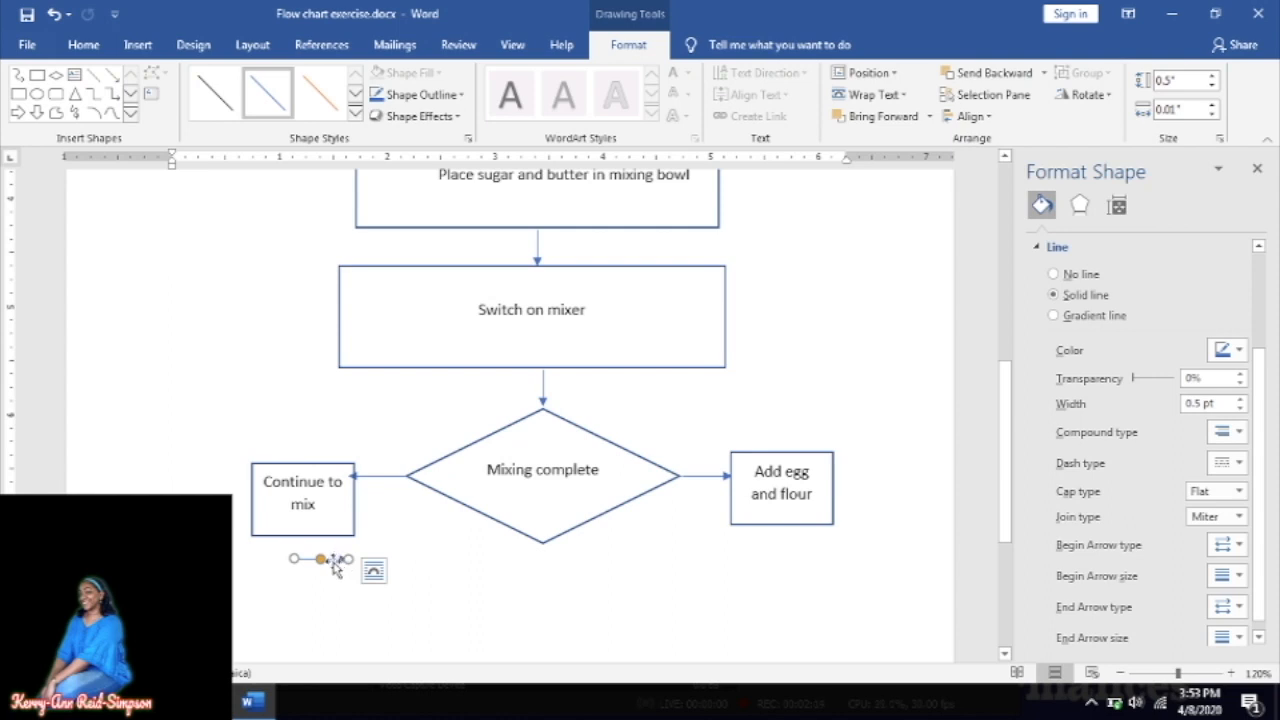
{"action": "left_click_drag", "start_coordinate": [345, 562], "coordinate": [542, 499]}
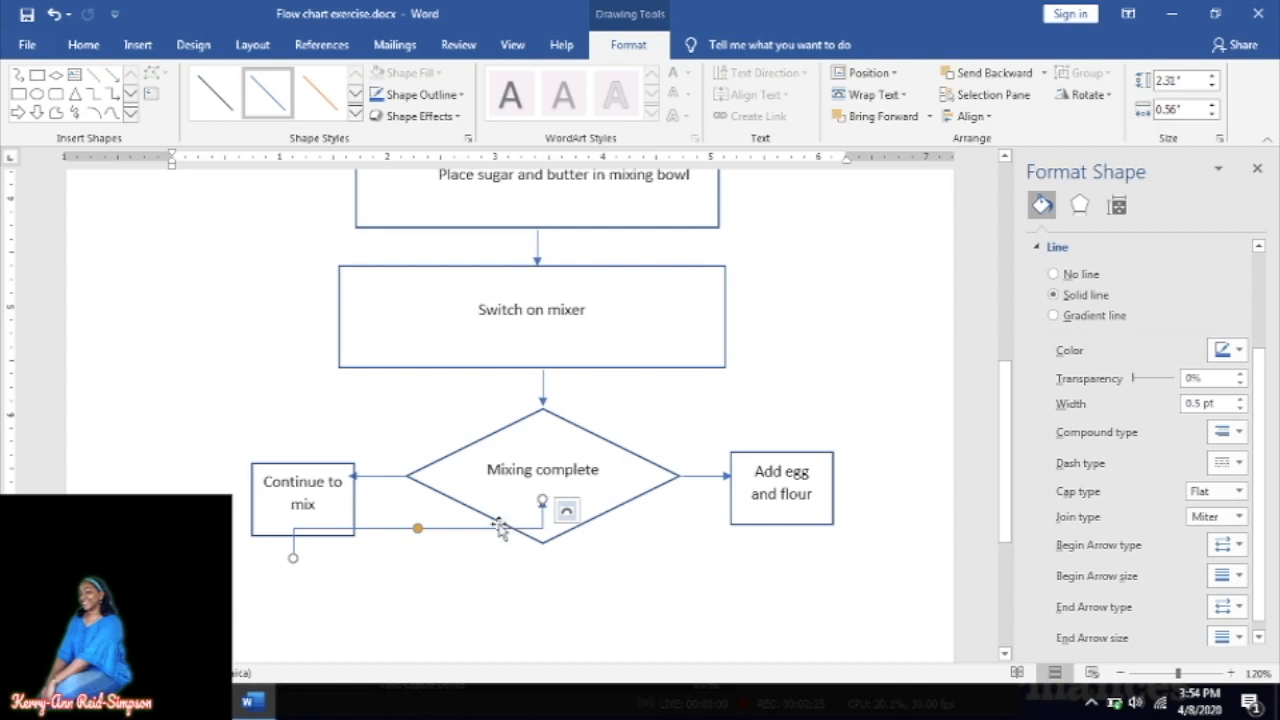
- Move the elbow connector below the diamond and lower its horizontal segment to form a U-shaped path with the arrowhead pointing up
{"action": "left_click_drag", "start_coordinate": [496, 534], "coordinate": [493, 579]}
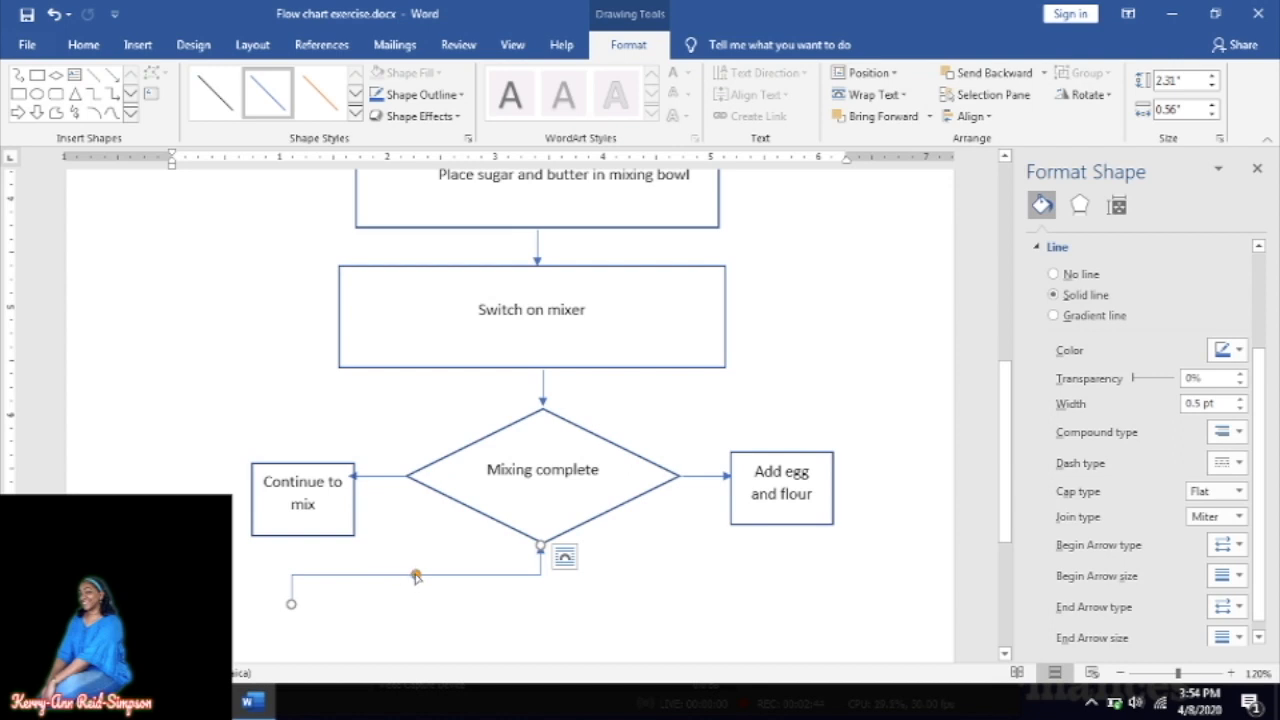
{"action": "left_click_drag", "start_coordinate": [416, 577], "coordinate": [411, 653]}
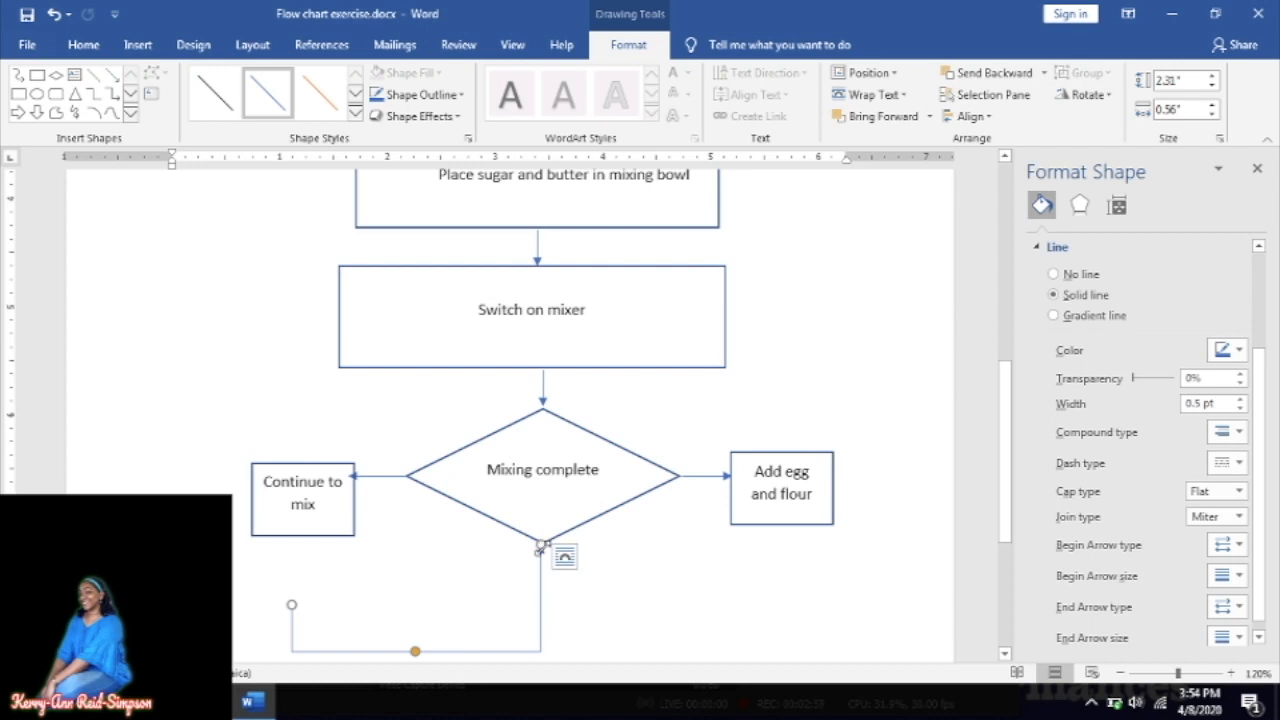
{"action": "left_click_drag", "start_coordinate": [539, 548], "coordinate": [541, 564]}
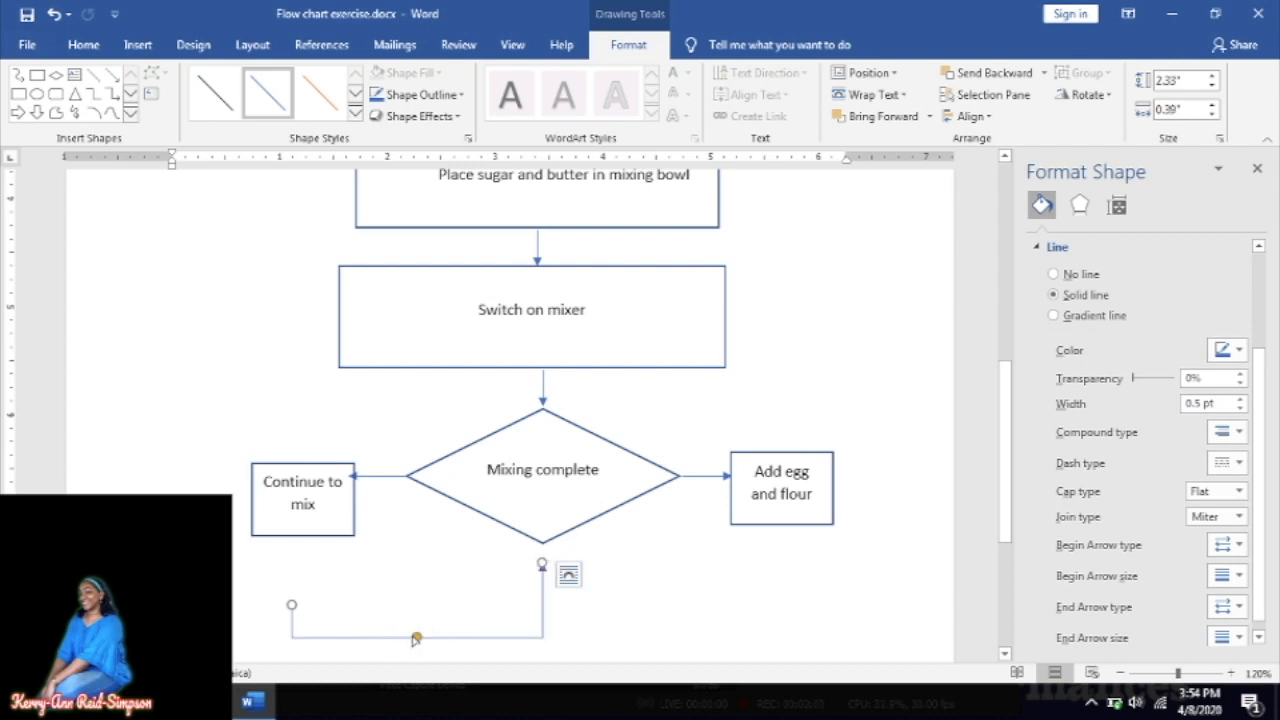
{"action": "left_click_drag", "start_coordinate": [416, 638], "coordinate": [417, 660]}
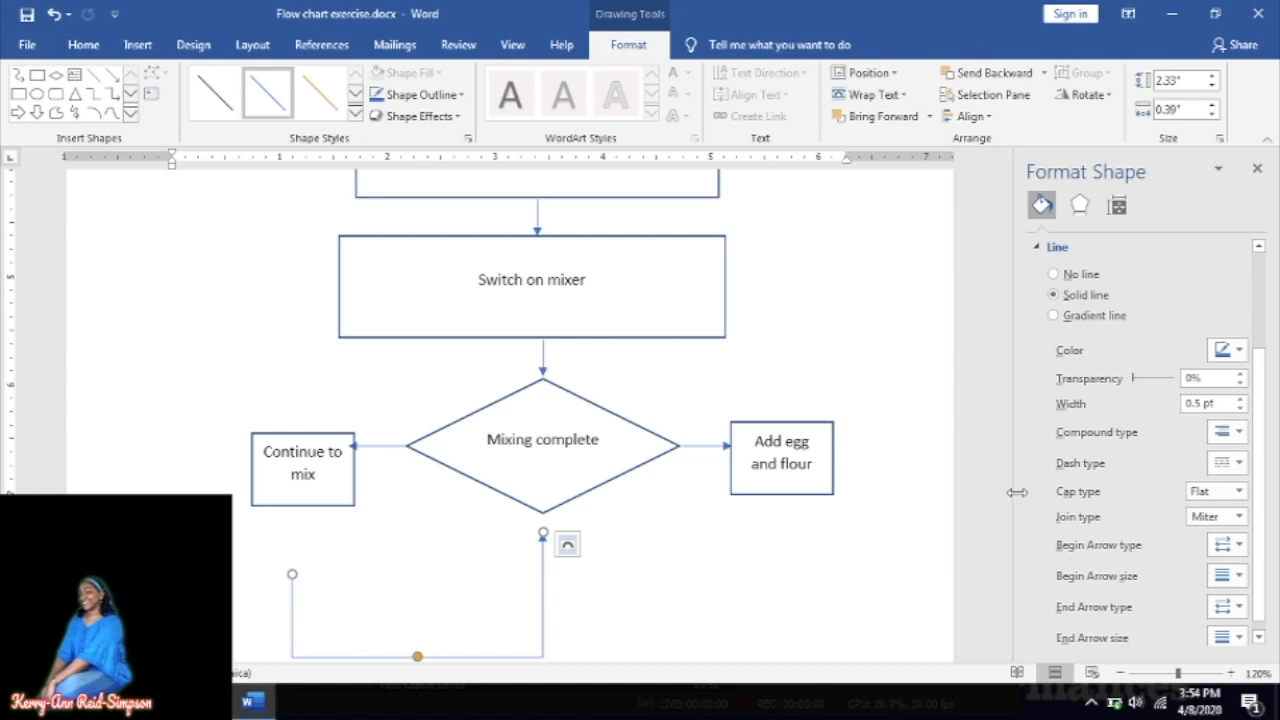
- Raise the U-shaped connector toward the "Continue to mix" rectangle and resize it to about 2.18" wide, with the arrowhead at the diamond's lower tip
{"action": "left_click_drag", "start_coordinate": [1006, 500], "coordinate": [1007, 537]}
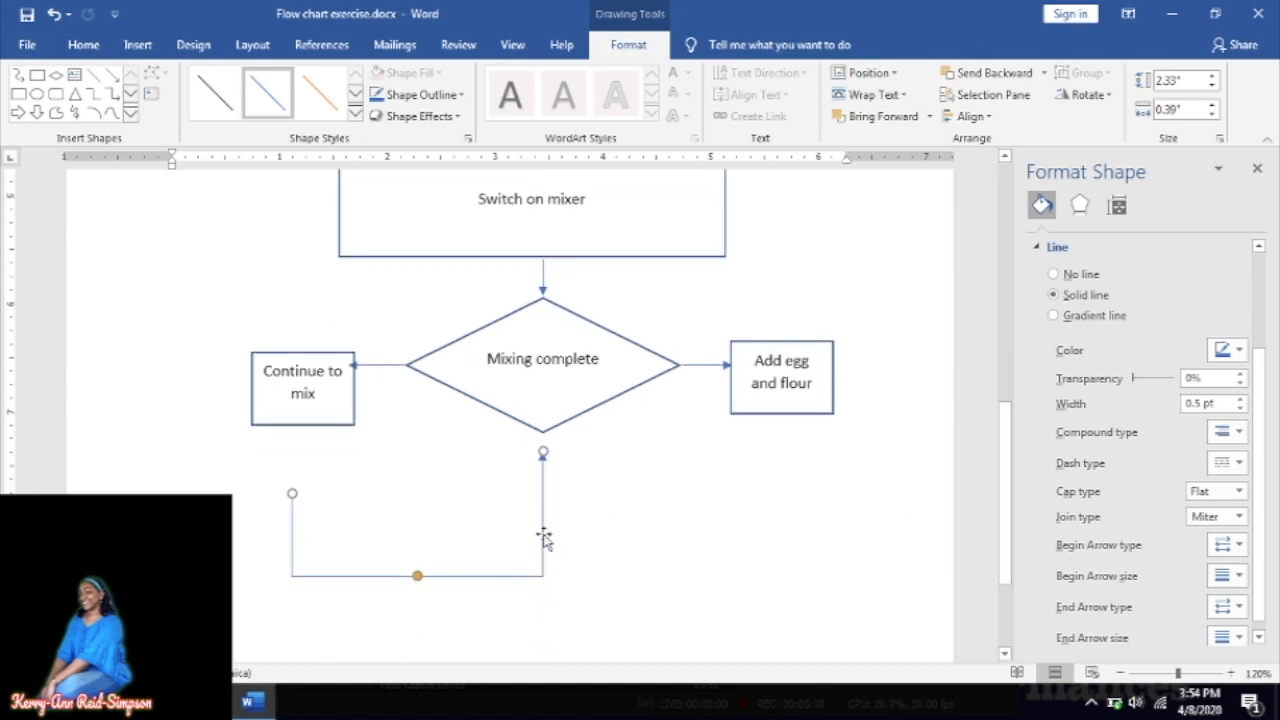
{"action": "left_click_drag", "start_coordinate": [492, 578], "coordinate": [491, 505]}
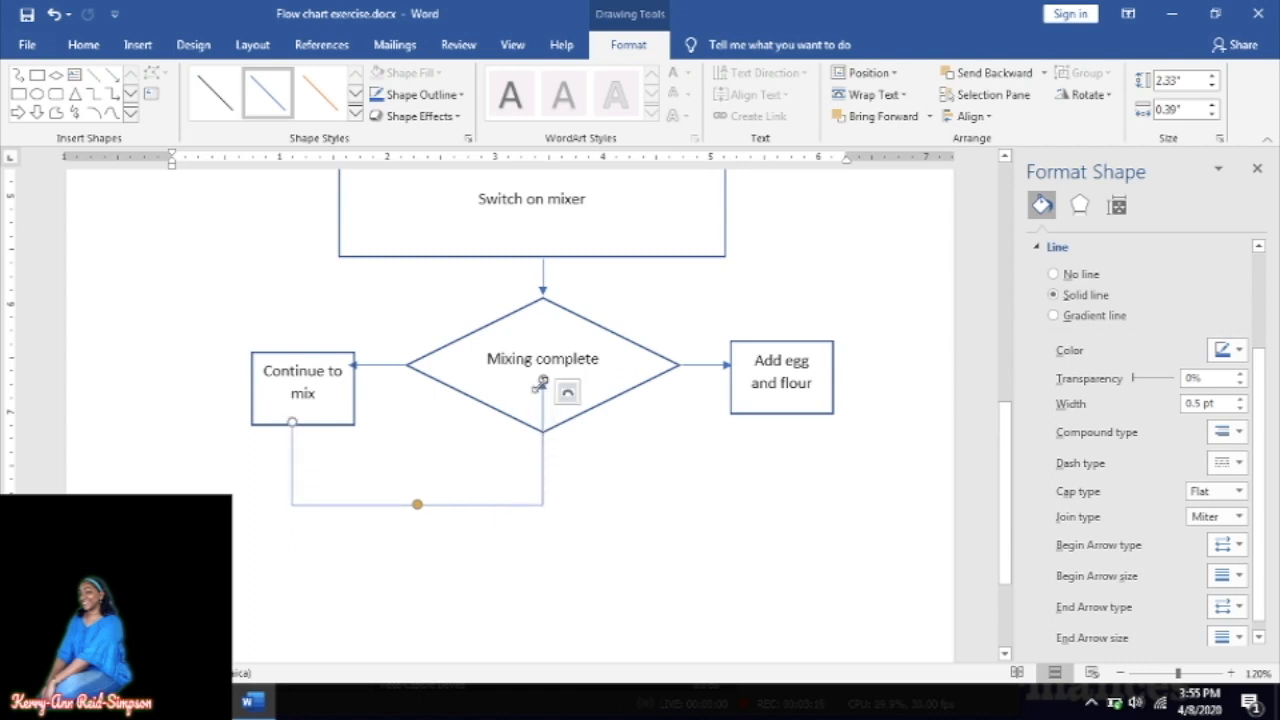
{"action": "left_click_drag", "start_coordinate": [540, 381], "coordinate": [506, 462]}
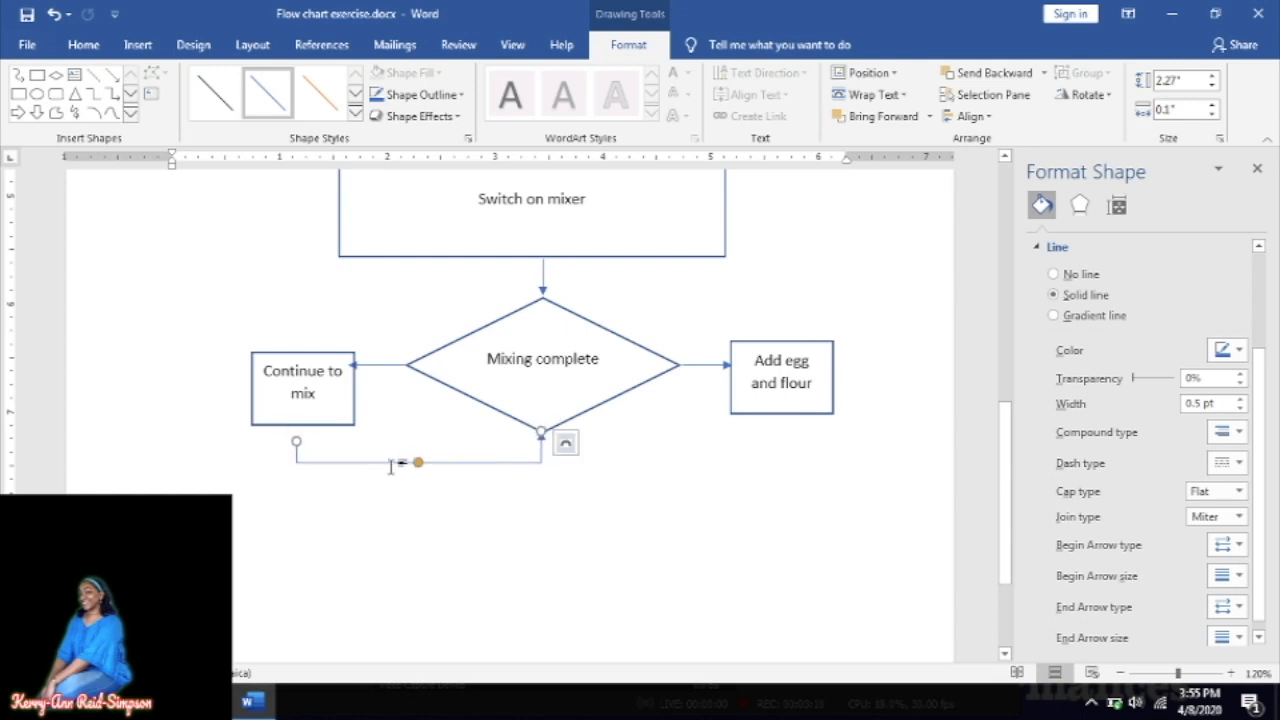
{"action": "left_click_drag", "start_coordinate": [418, 462], "coordinate": [392, 466]}
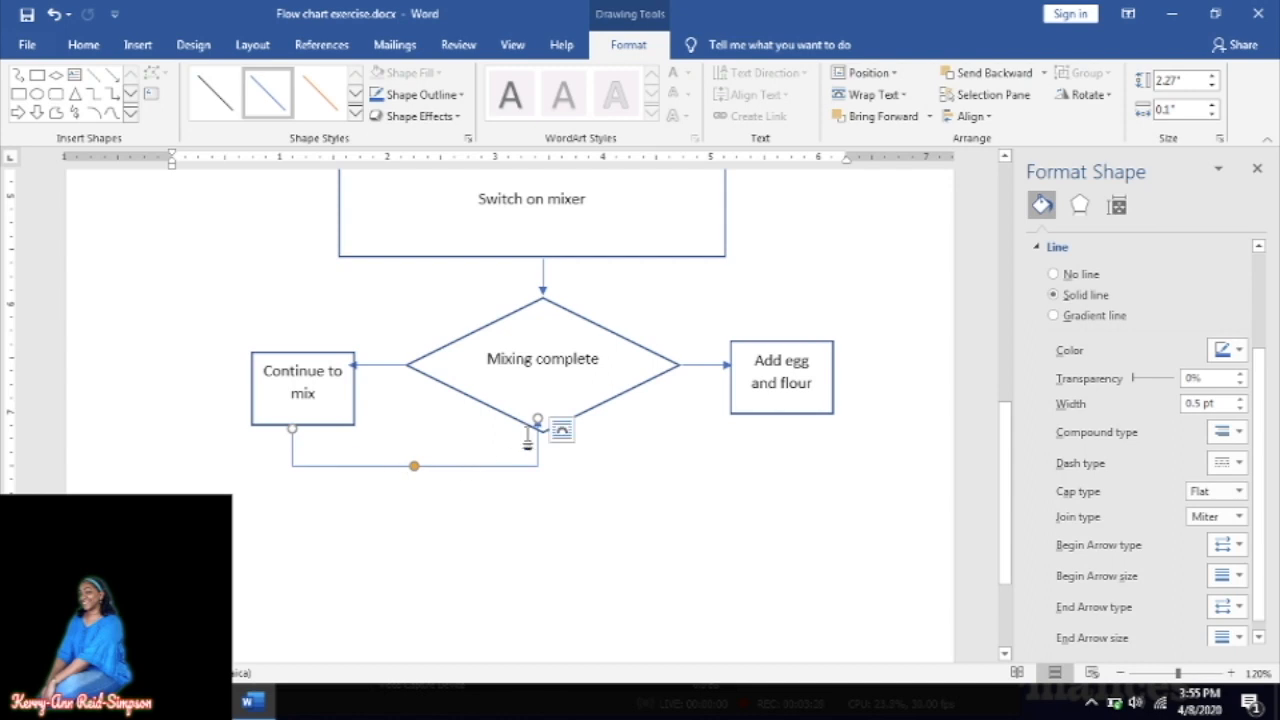
{"action": "left_click_drag", "start_coordinate": [538, 420], "coordinate": [520, 477]}
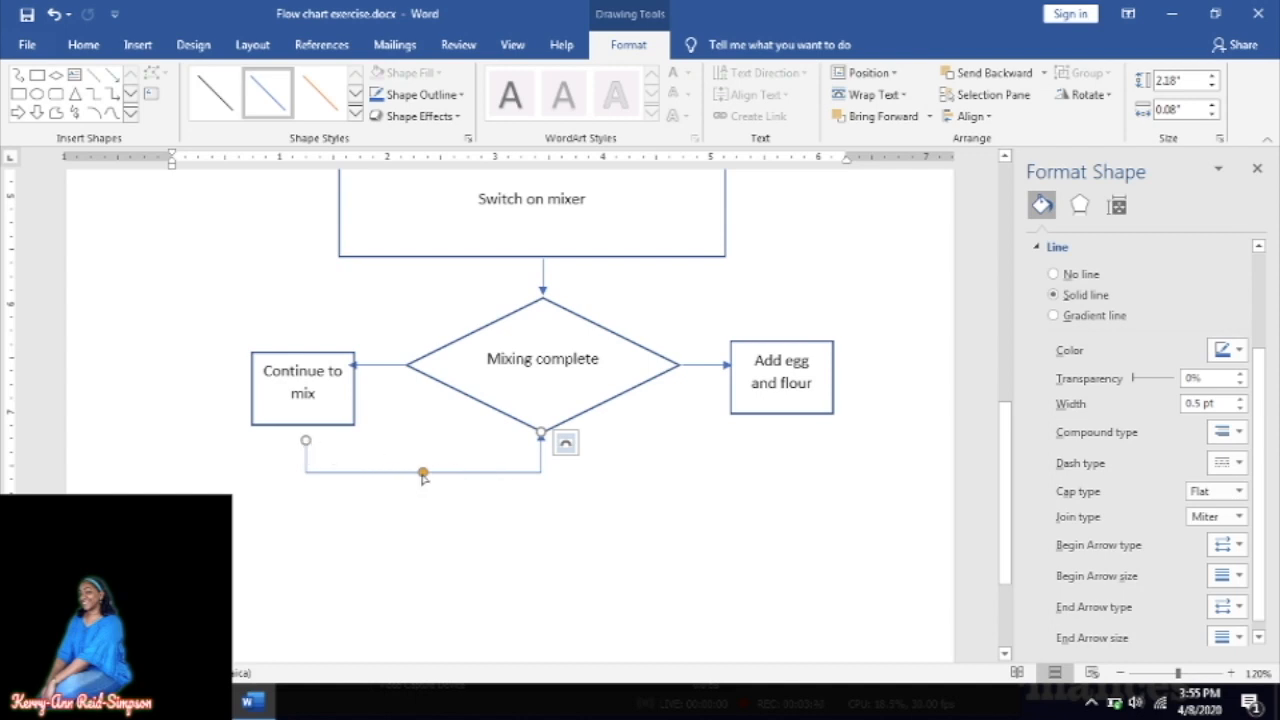
- Fine-tune the connector's horizontal segment and both ends between the "Continue to mix" rectangle and the diamond's lower tip, then deselect it
{"action": "left_click_drag", "start_coordinate": [423, 477], "coordinate": [423, 489]}
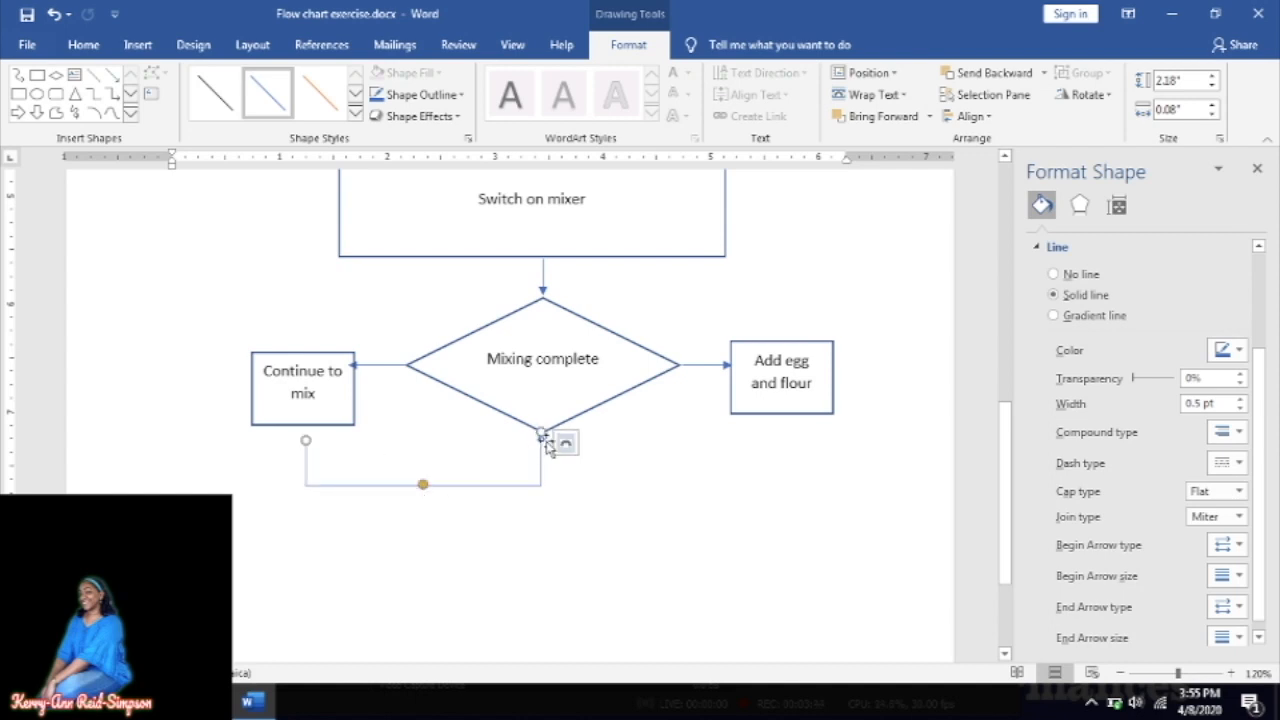
{"action": "left_click_drag", "start_coordinate": [540, 438], "coordinate": [541, 430]}
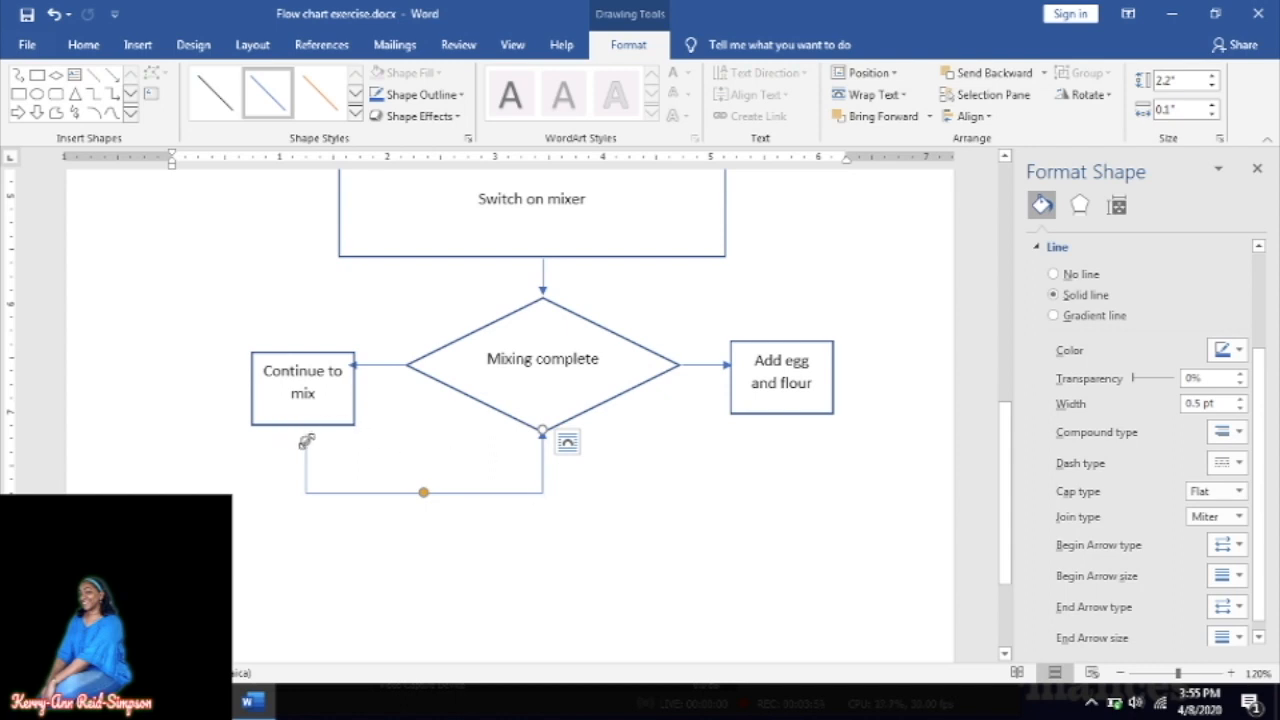
{"action": "left_click_drag", "start_coordinate": [306, 442], "coordinate": [306, 434]}
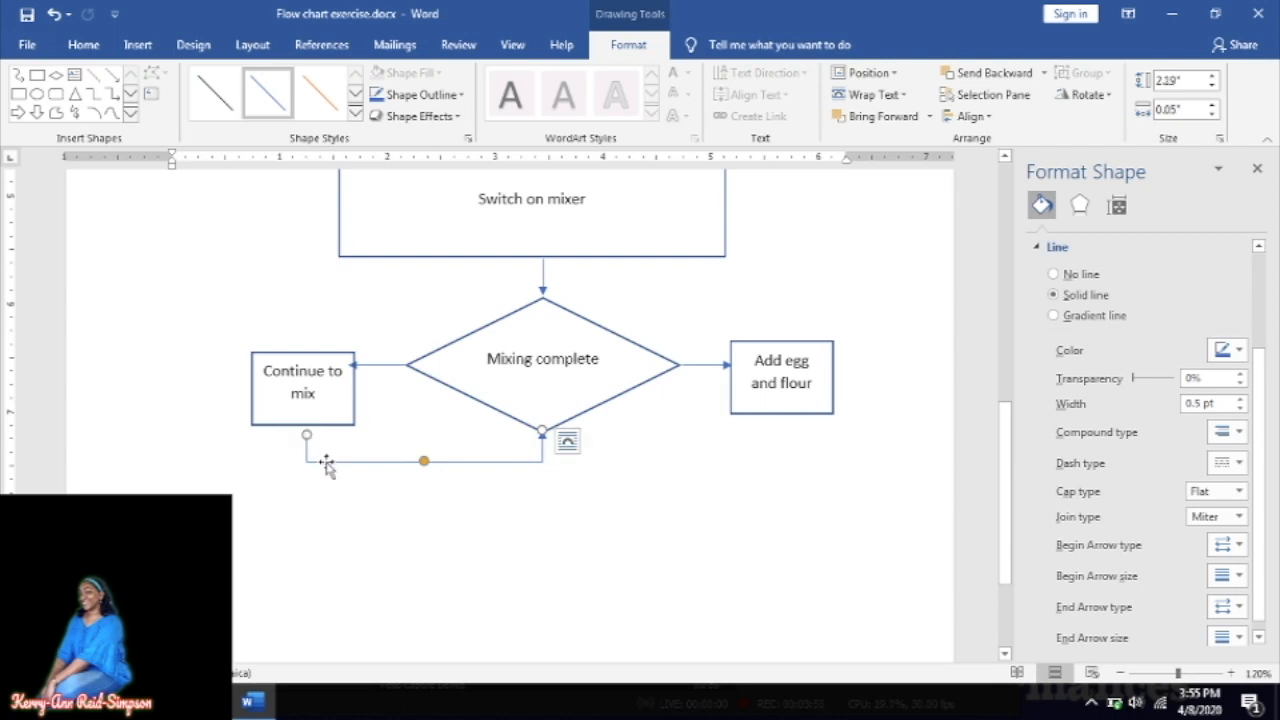
{"action": "left_click_drag", "start_coordinate": [328, 465], "coordinate": [327, 460]}
{"action": "left_click", "coordinate": [377, 512]}
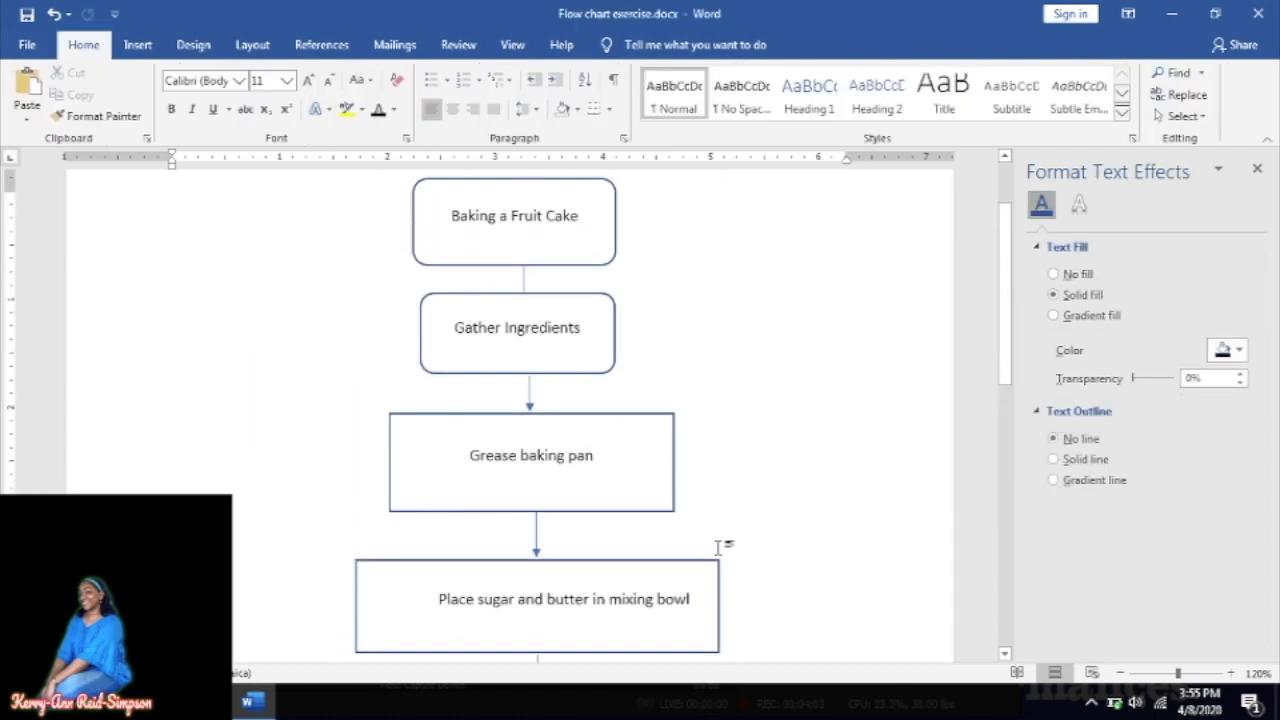
{"action": "left_click_drag", "start_coordinate": [1000, 344], "coordinate": [1013, 553]}
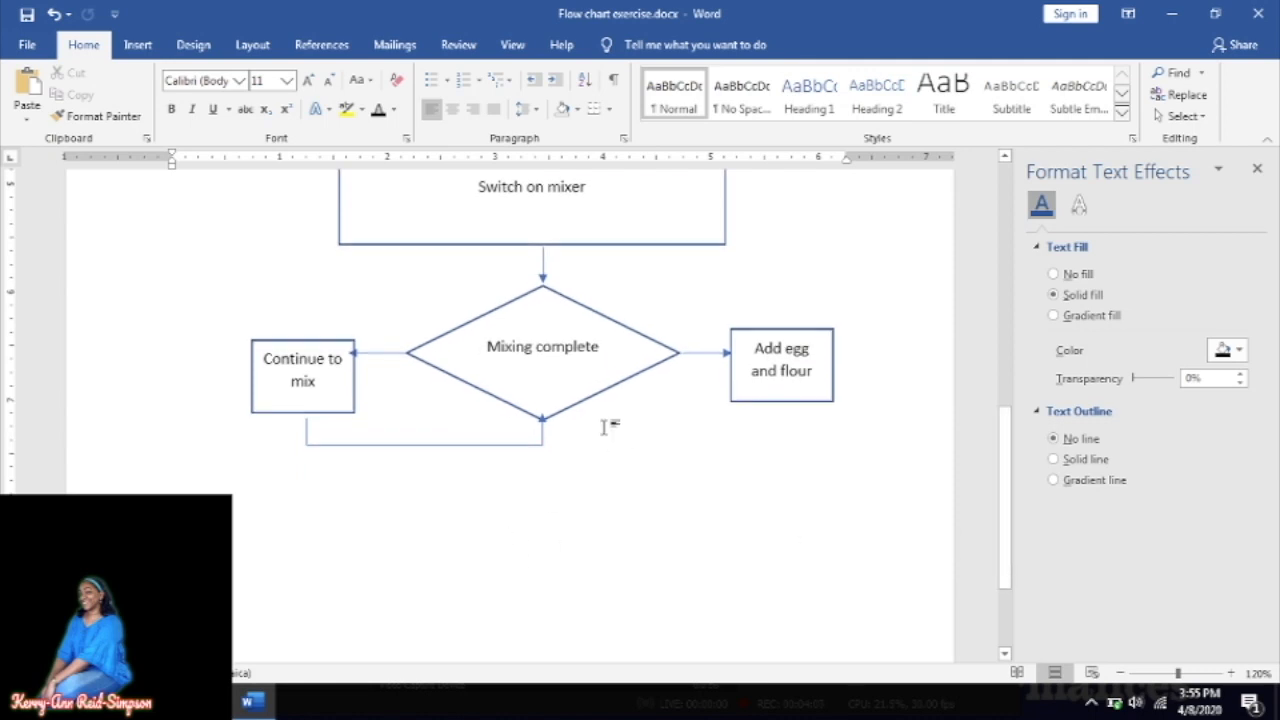
- Lower the horizontal segment of the U-shaped connector beneath the "Mixing complete" diamond slightly, then deselect the connector
{"action": "left_click", "coordinate": [543, 440]}
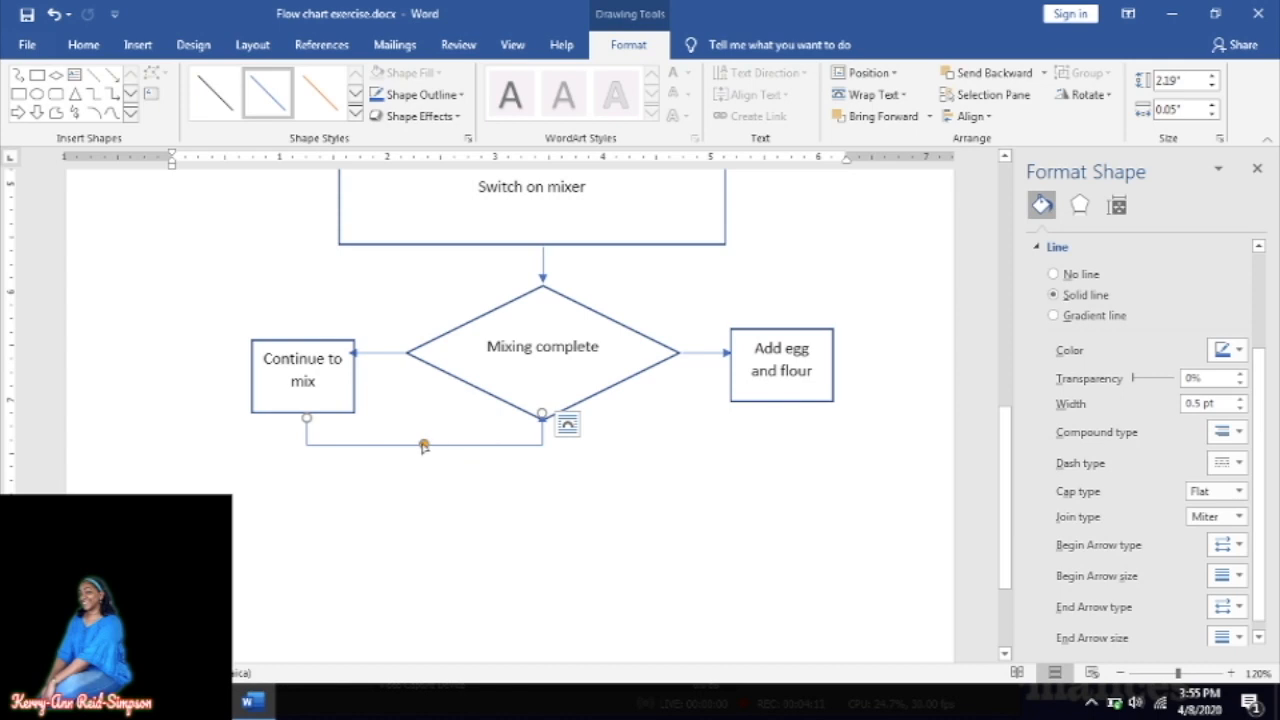
{"action": "left_click_drag", "start_coordinate": [424, 446], "coordinate": [424, 451]}
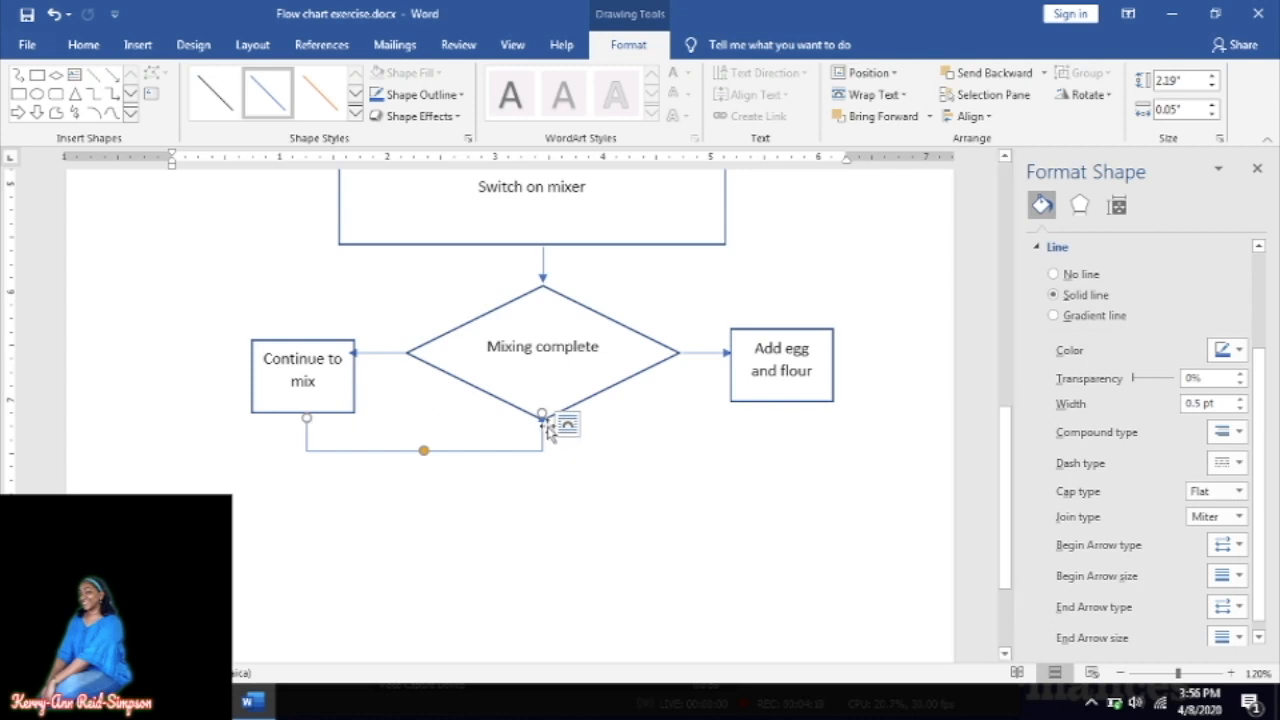
{"action": "left_click", "coordinate": [371, 483]}
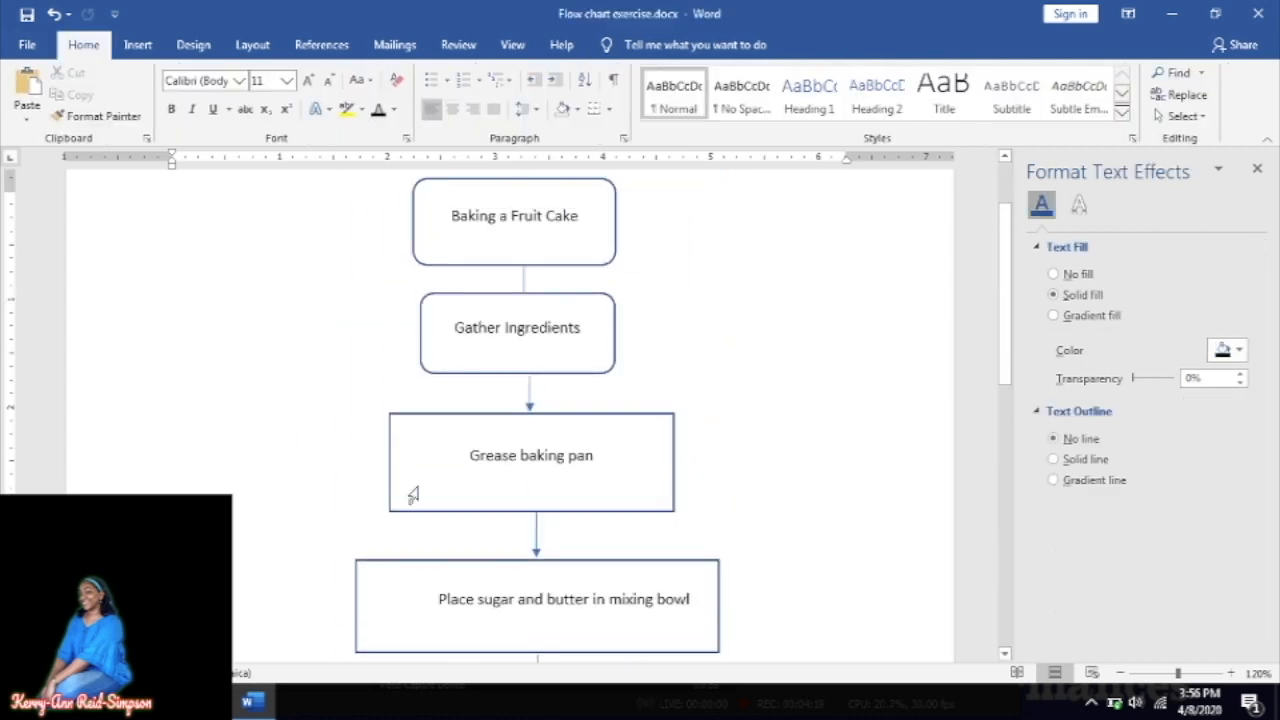
- Check the handwritten flowchart in the PDF, then draw a vertical downward arrow about 0.28" long beneath the "Add egg and flour" rectangle
{"action": "left_click_drag", "start_coordinate": [1005, 318], "coordinate": [1006, 468]}
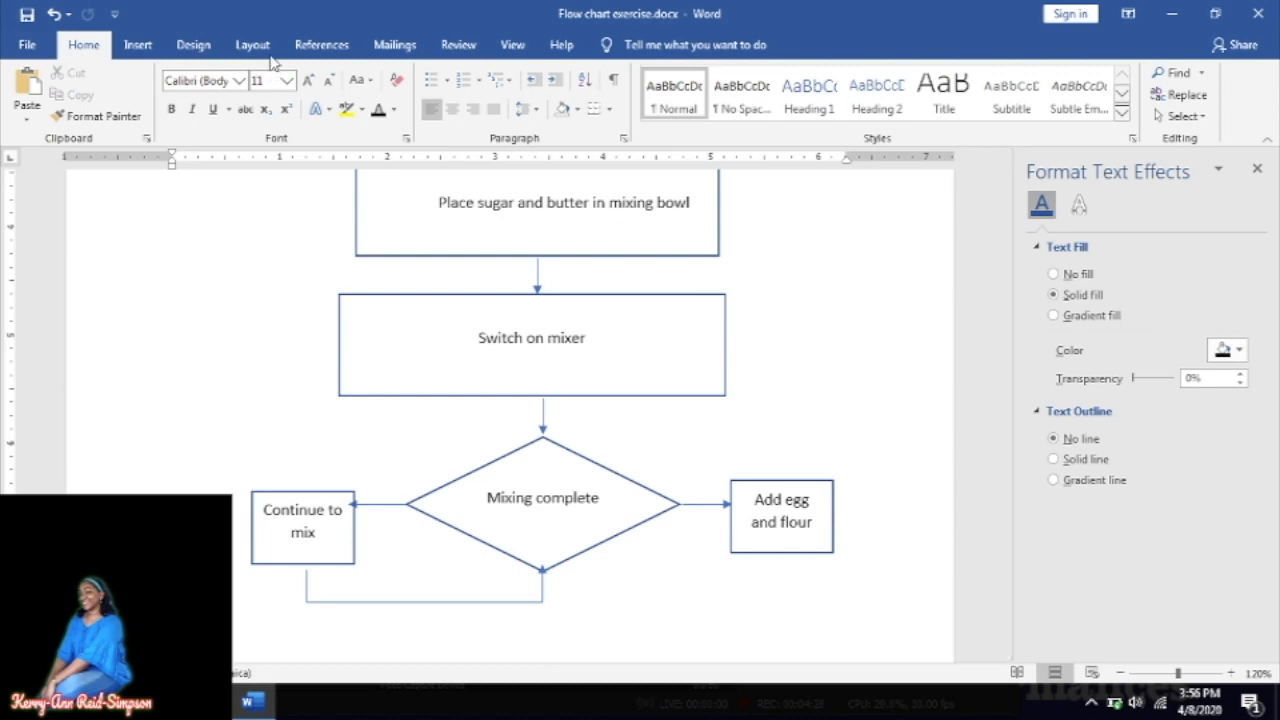
{"action": "left_click", "coordinate": [138, 46]}
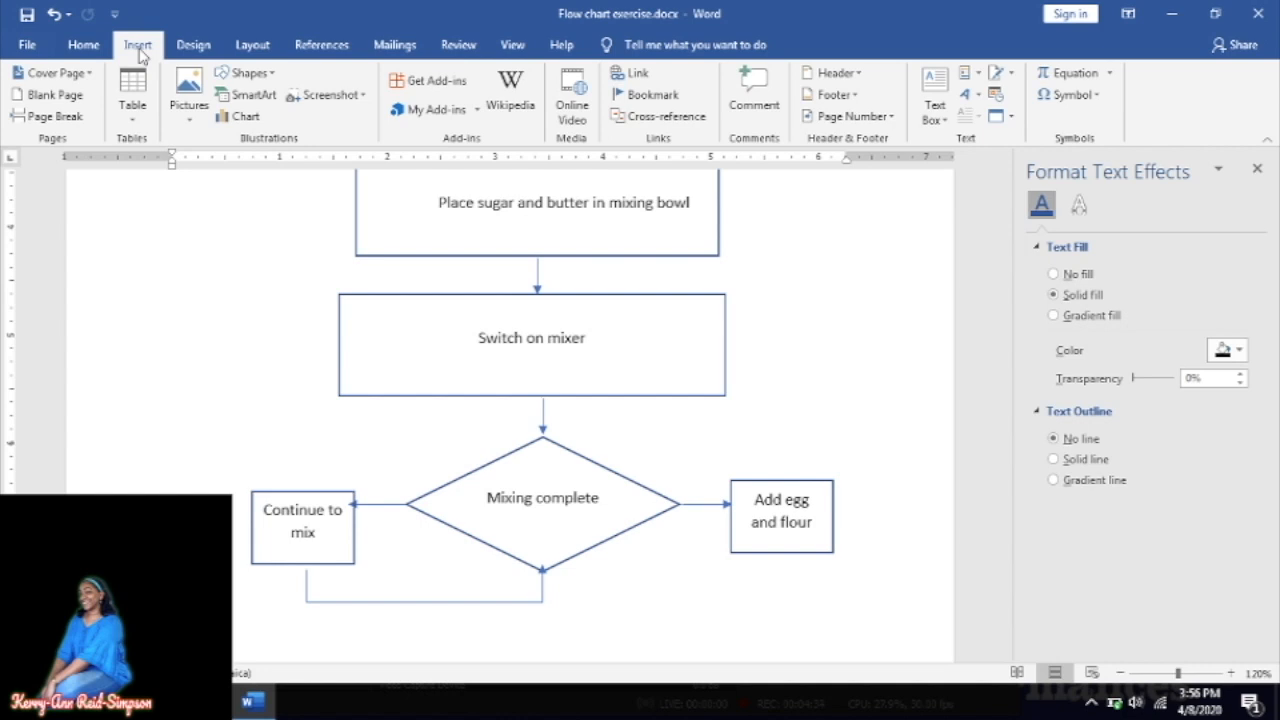
{"action": "key", "text": "alt+Tab"}
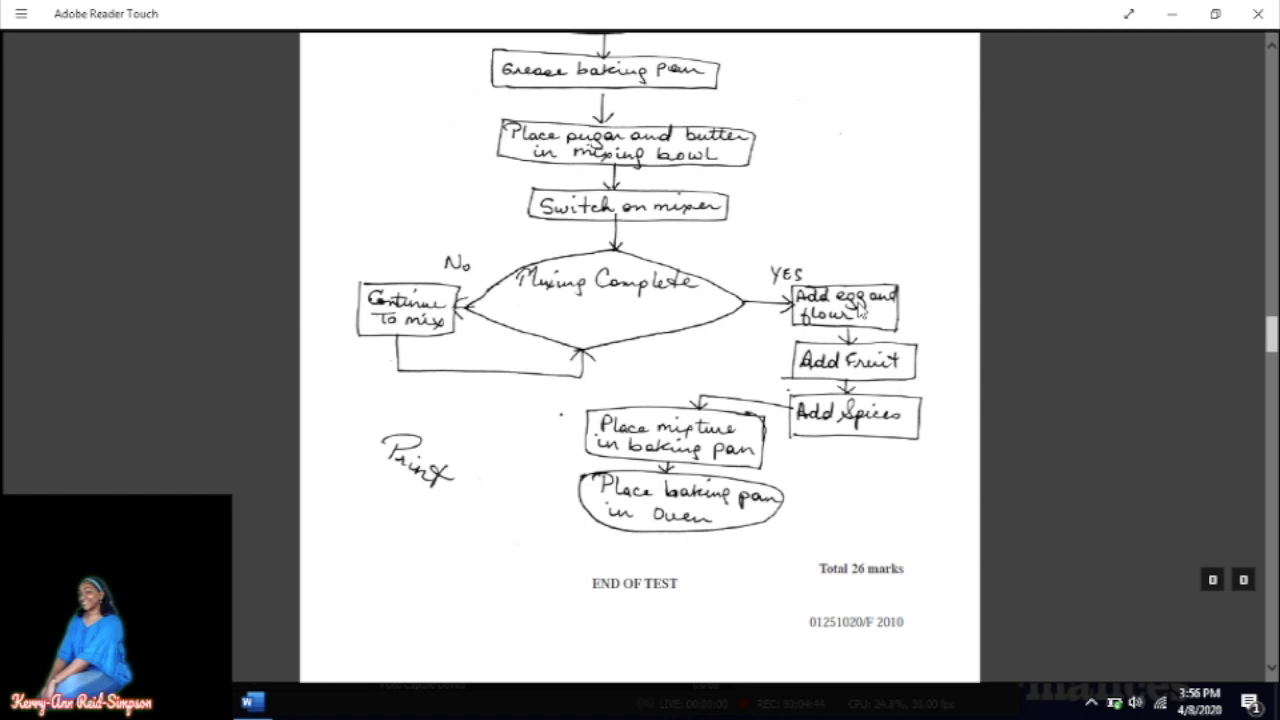
{"action": "left_click", "coordinate": [250, 703]}
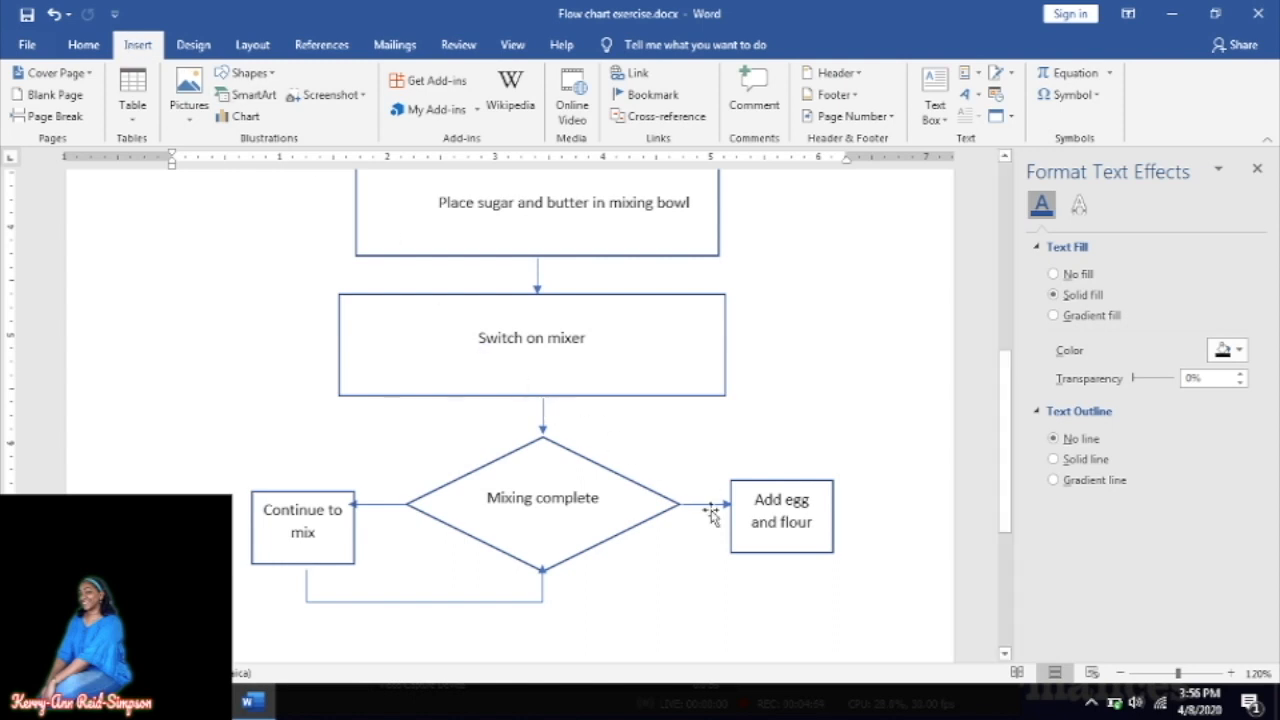
{"action": "key", "text": "alt+Tab"}
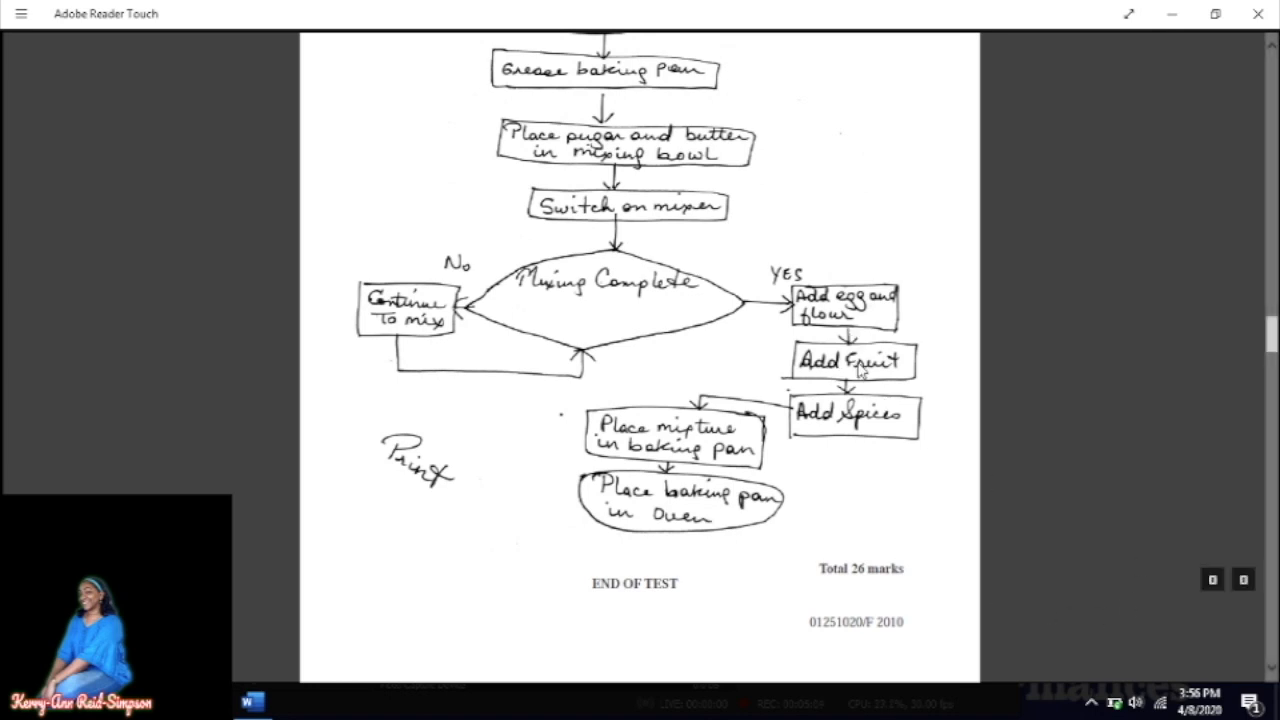
{"action": "key", "text": "alt+Tab"}
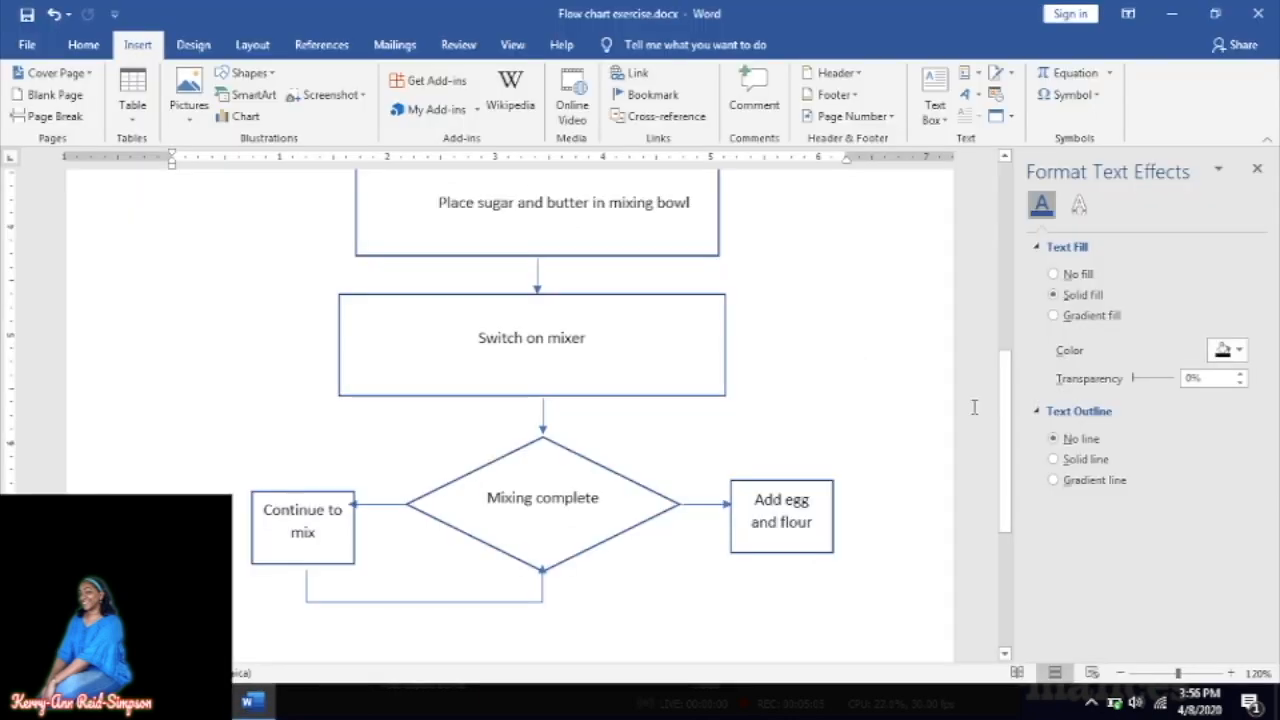
{"action": "left_click", "coordinate": [265, 76]}
{"action": "left_click", "coordinate": [312, 108]}
{"action": "left_click_drag", "start_coordinate": [784, 556], "coordinate": [785, 584]}
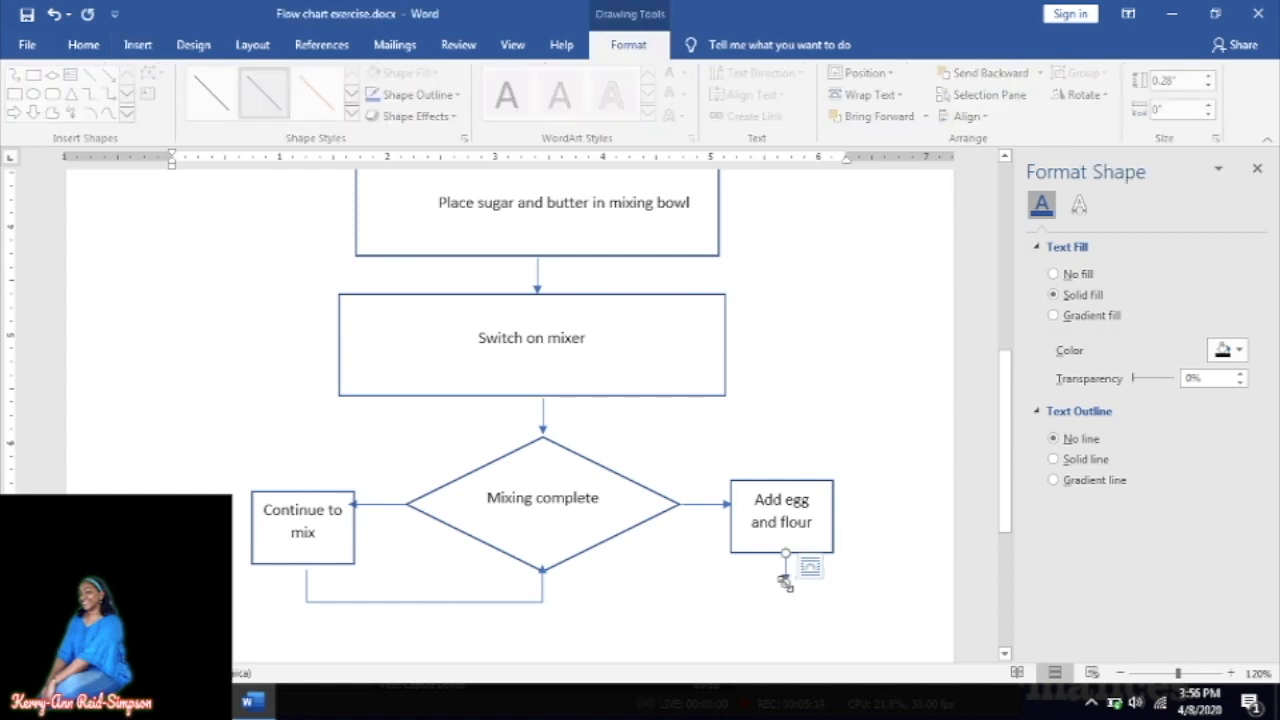
{"action": "left_click", "coordinate": [742, 586]}
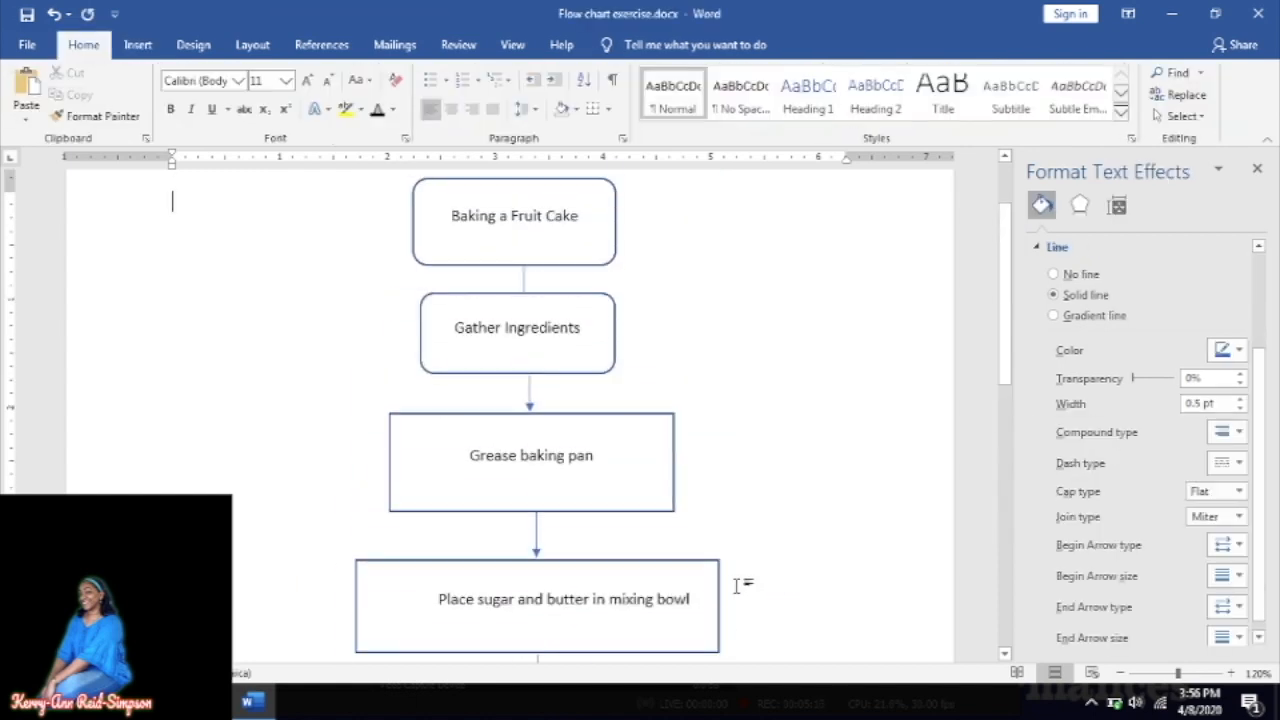
{"action": "left_click", "coordinate": [138, 45]}
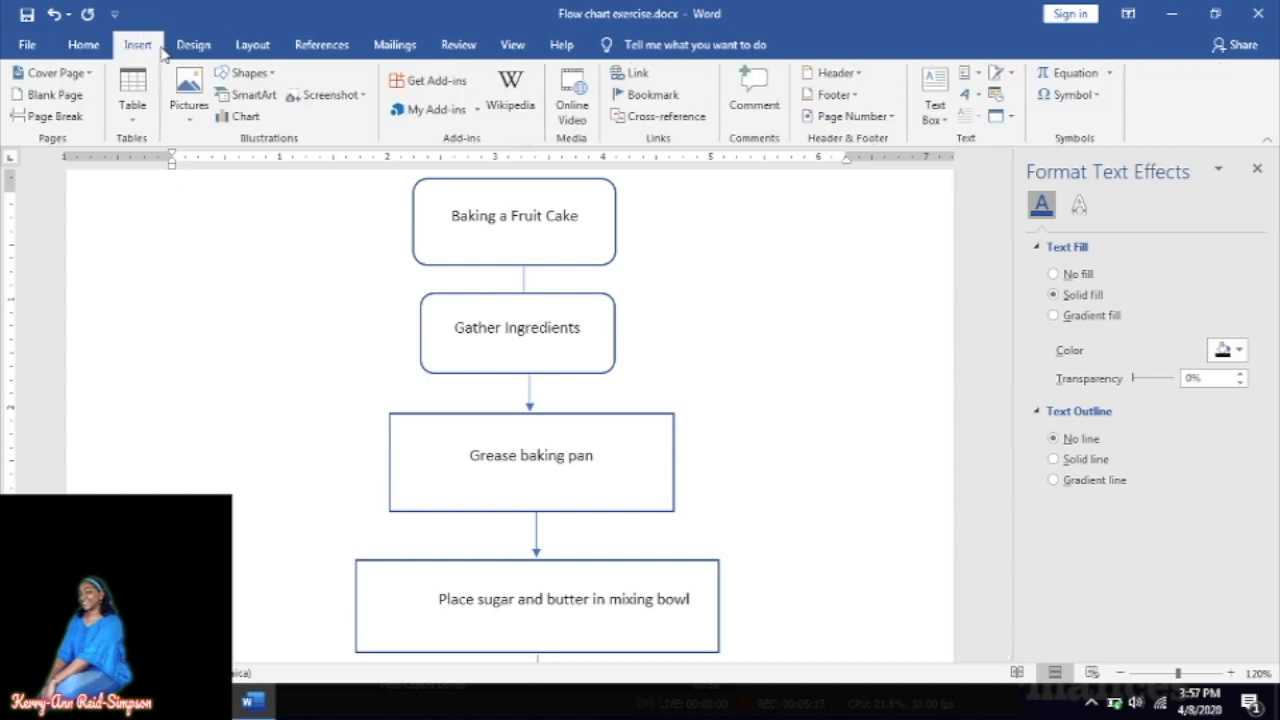
{"action": "left_click", "coordinate": [245, 73]}
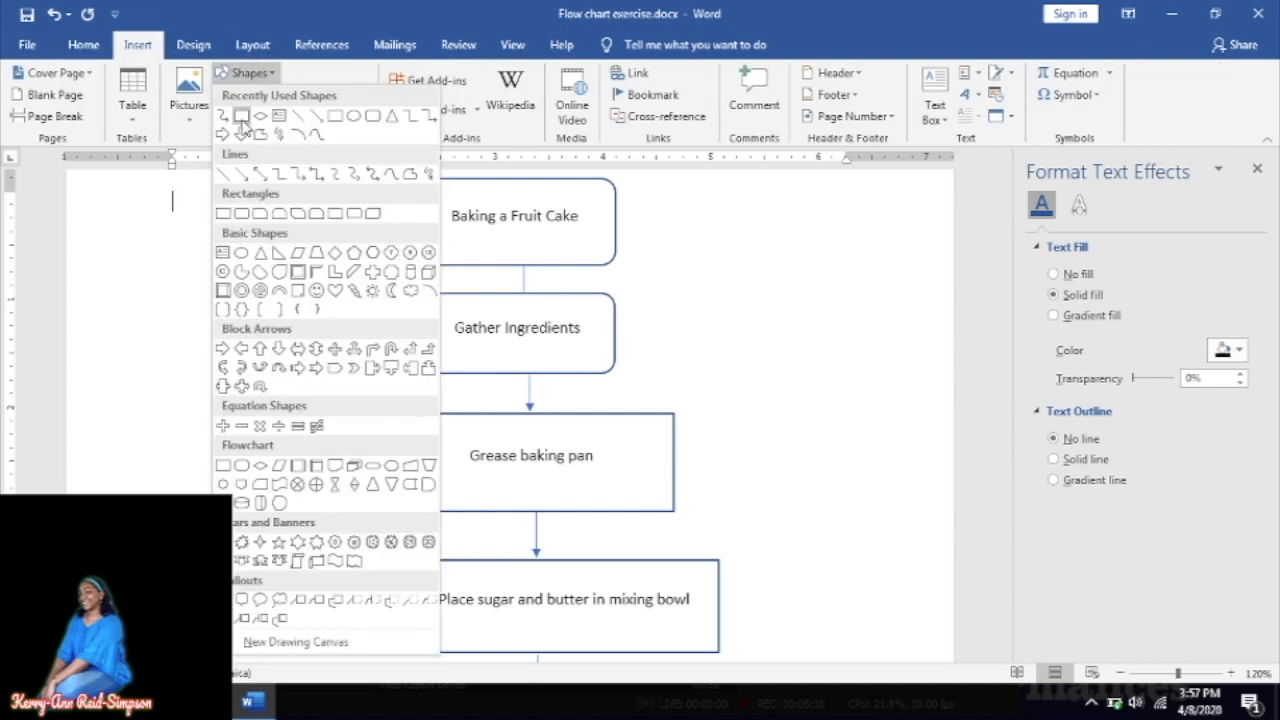
{"action": "left_click", "coordinate": [260, 116]}
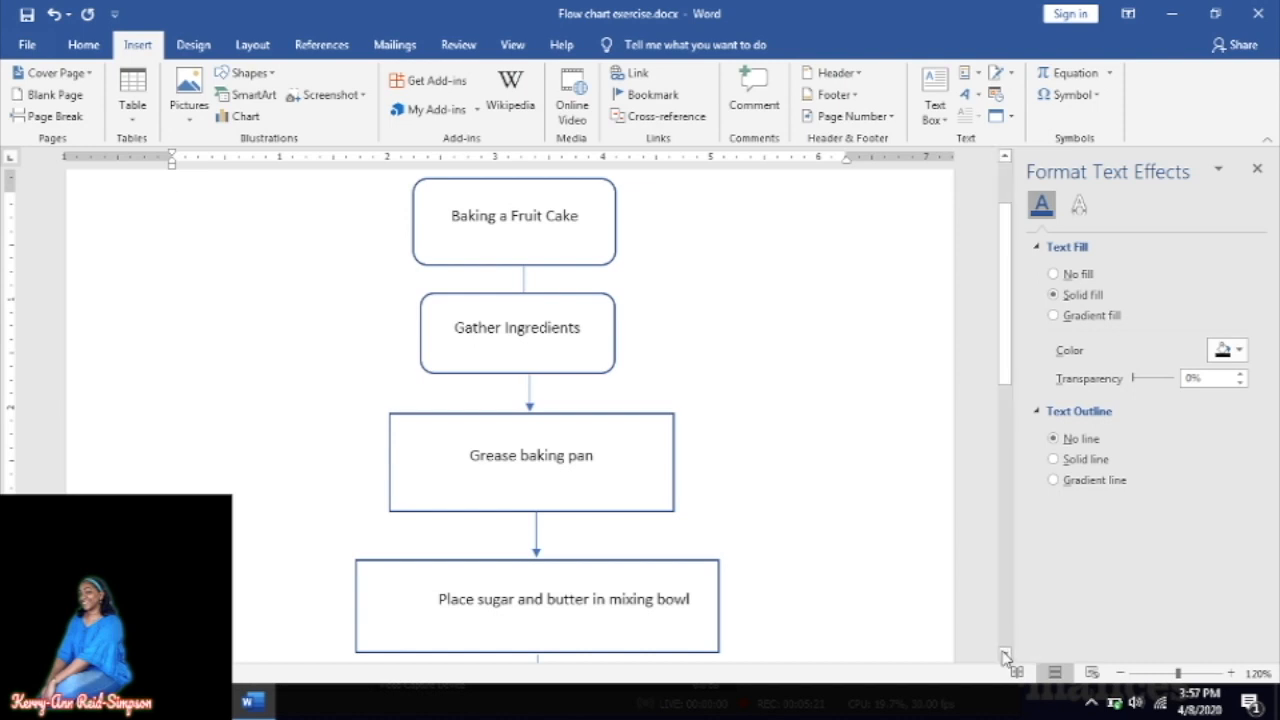
{"action": "scroll", "coordinate": [1005, 657], "scroll_direction": "down", "scroll_amount": 5}
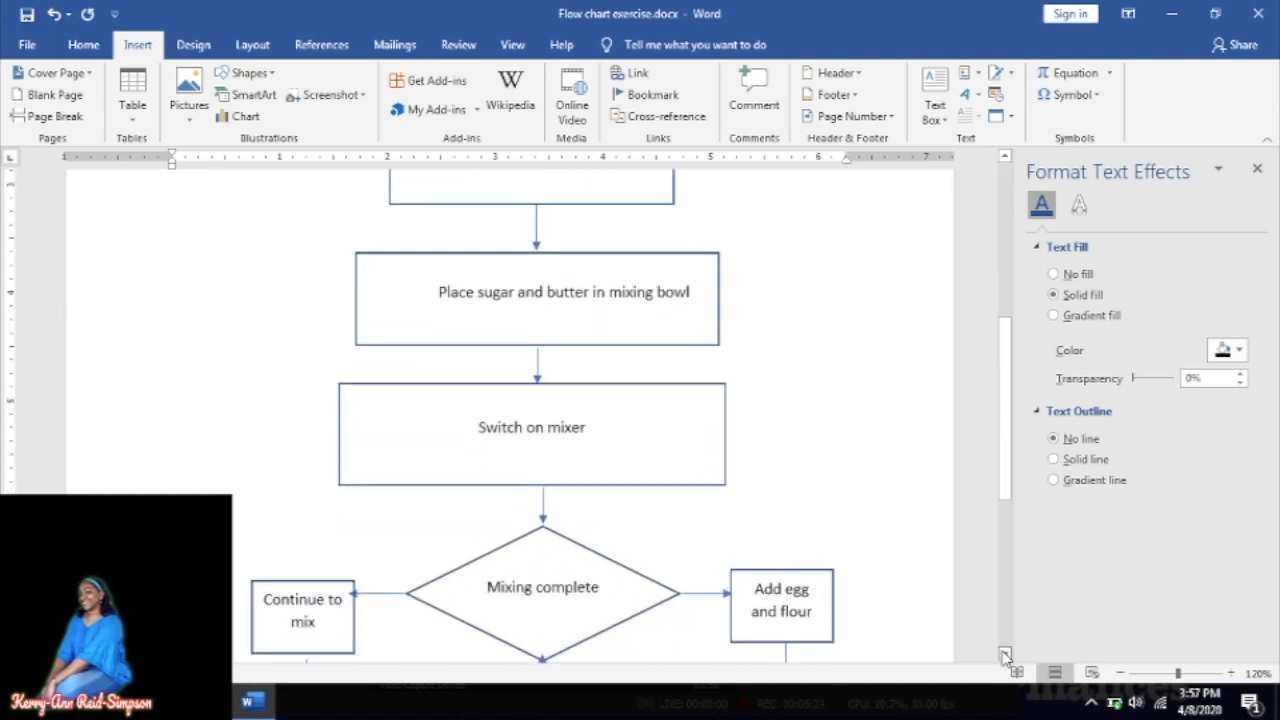
{"action": "scroll", "coordinate": [1005, 657], "scroll_direction": "down", "scroll_amount": 5}
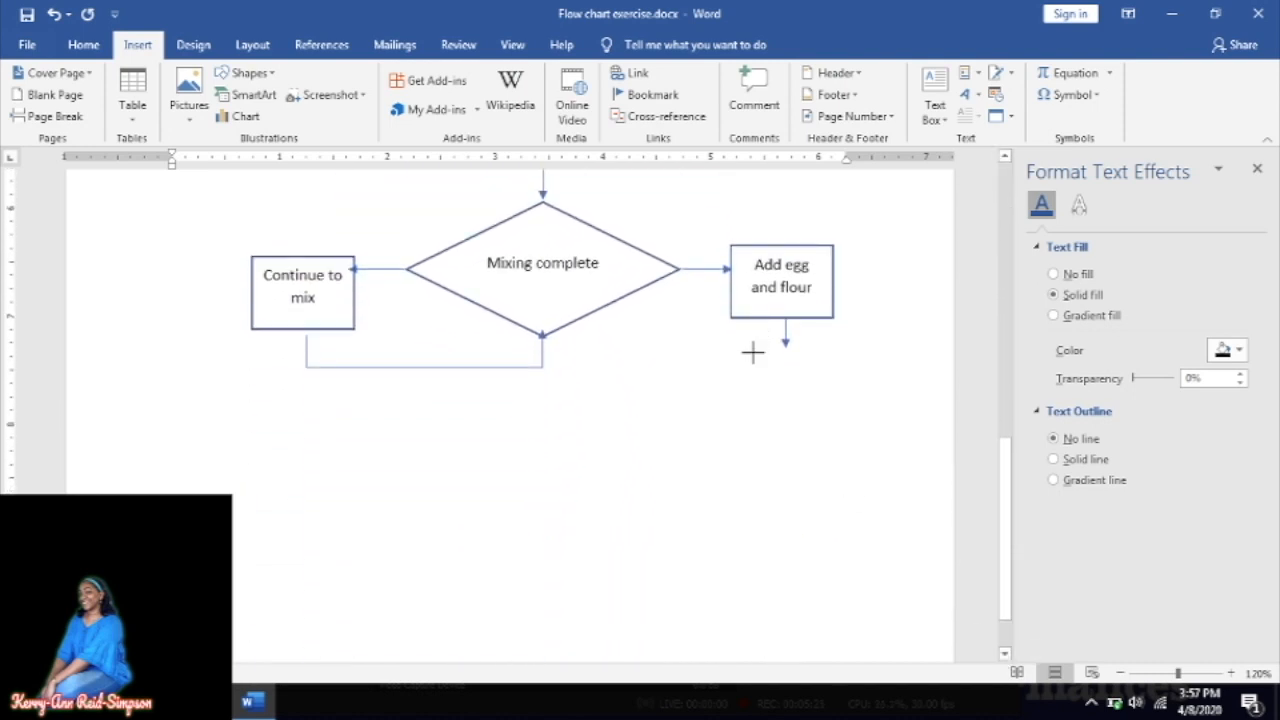
{"action": "left_click_drag", "start_coordinate": [735, 352], "coordinate": [840, 424]}
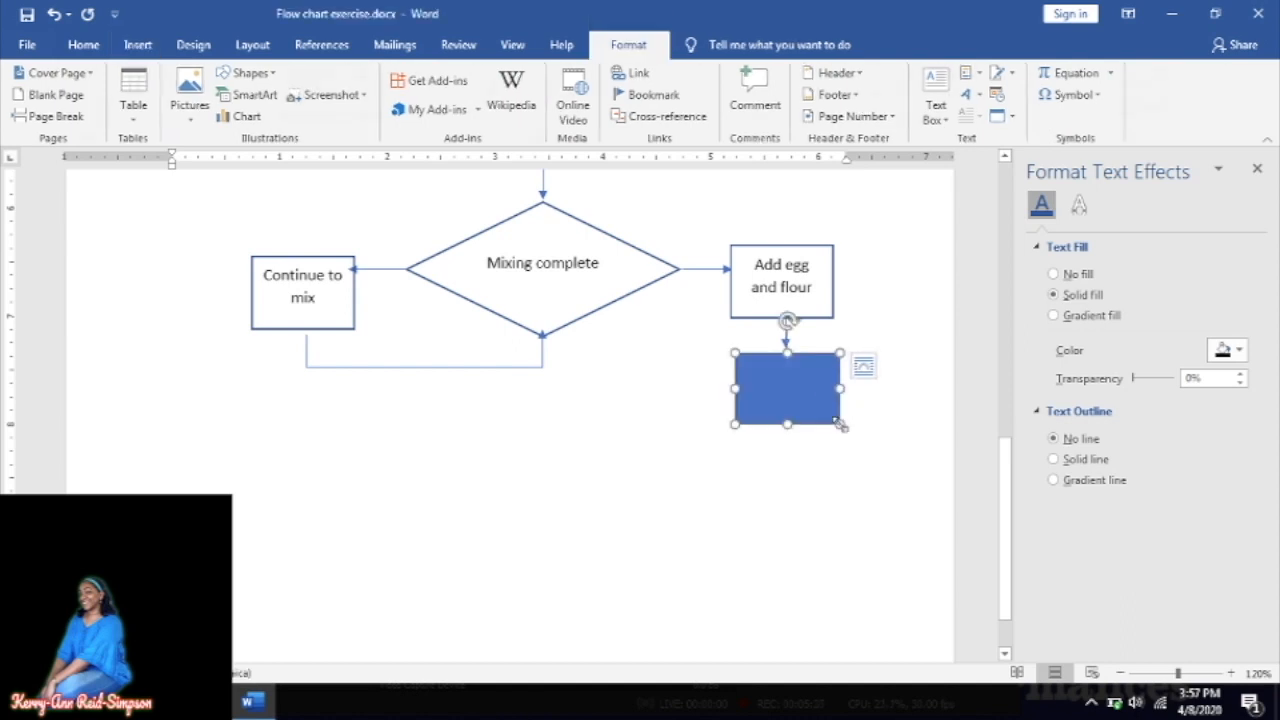
{"action": "left_click", "coordinate": [50, 18]}
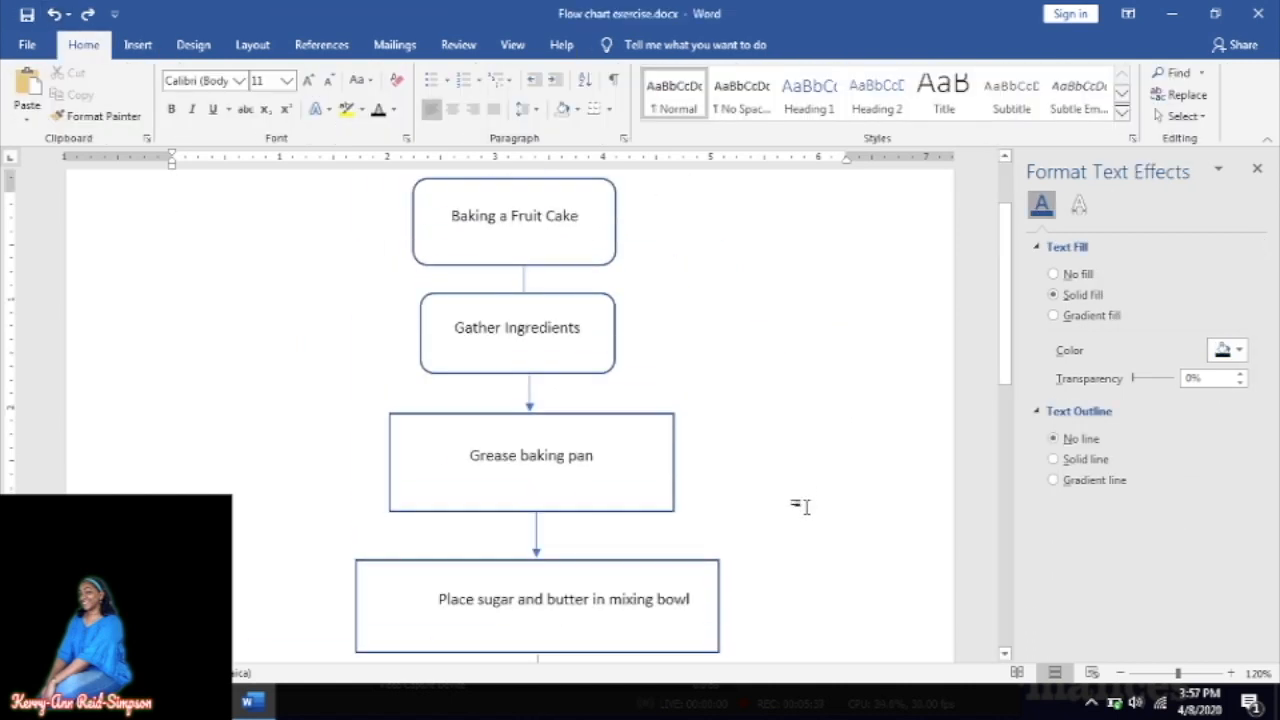
- Duplicate the "Add egg and flour" rectangle and align the copy directly below the original, at the tip of the downward arrow
{"action": "left_click_drag", "start_coordinate": [997, 330], "coordinate": [1000, 557]}
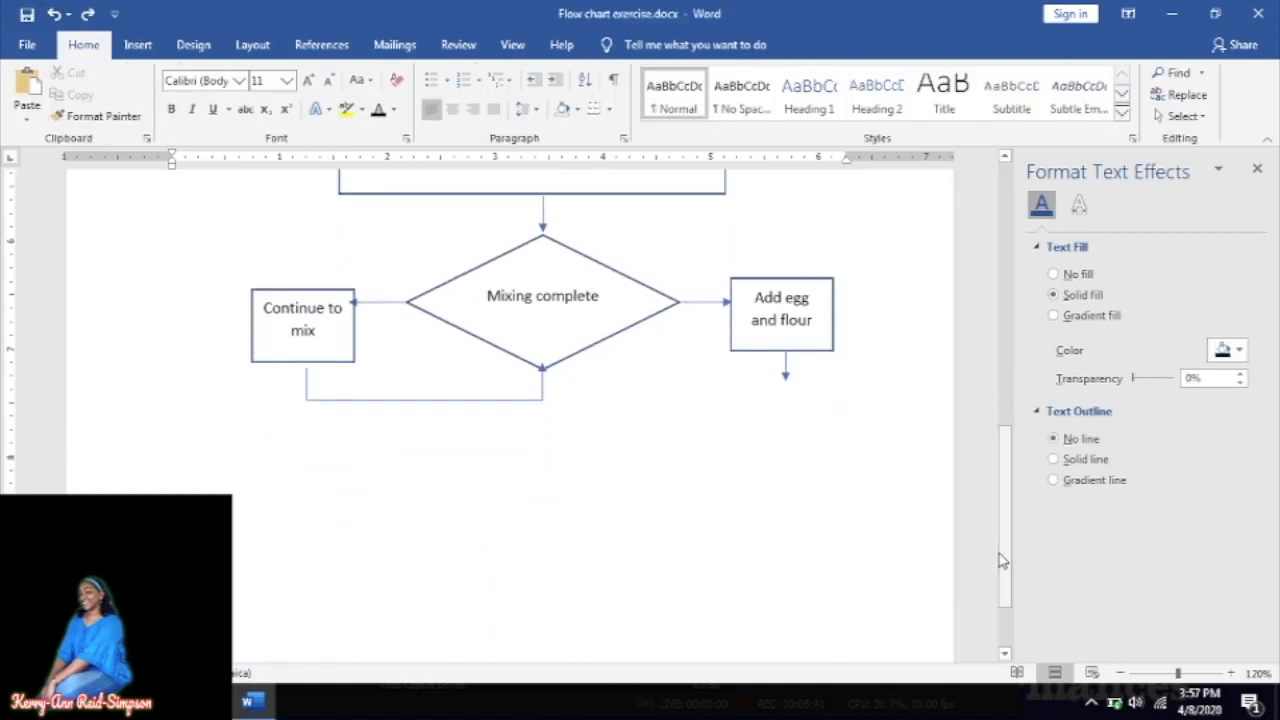
{"action": "left_click", "coordinate": [822, 284]}
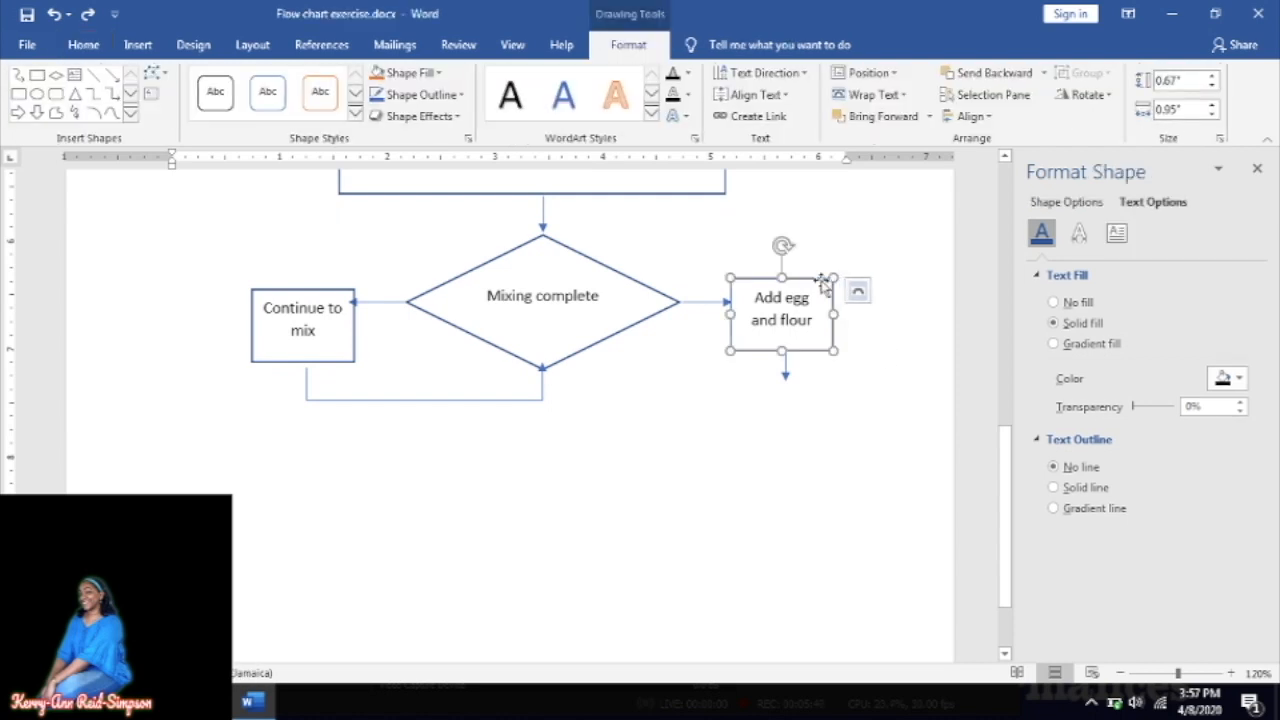
{"action": "key", "text": "ctrl+c"}
{"action": "key", "text": "ctrl+v"}
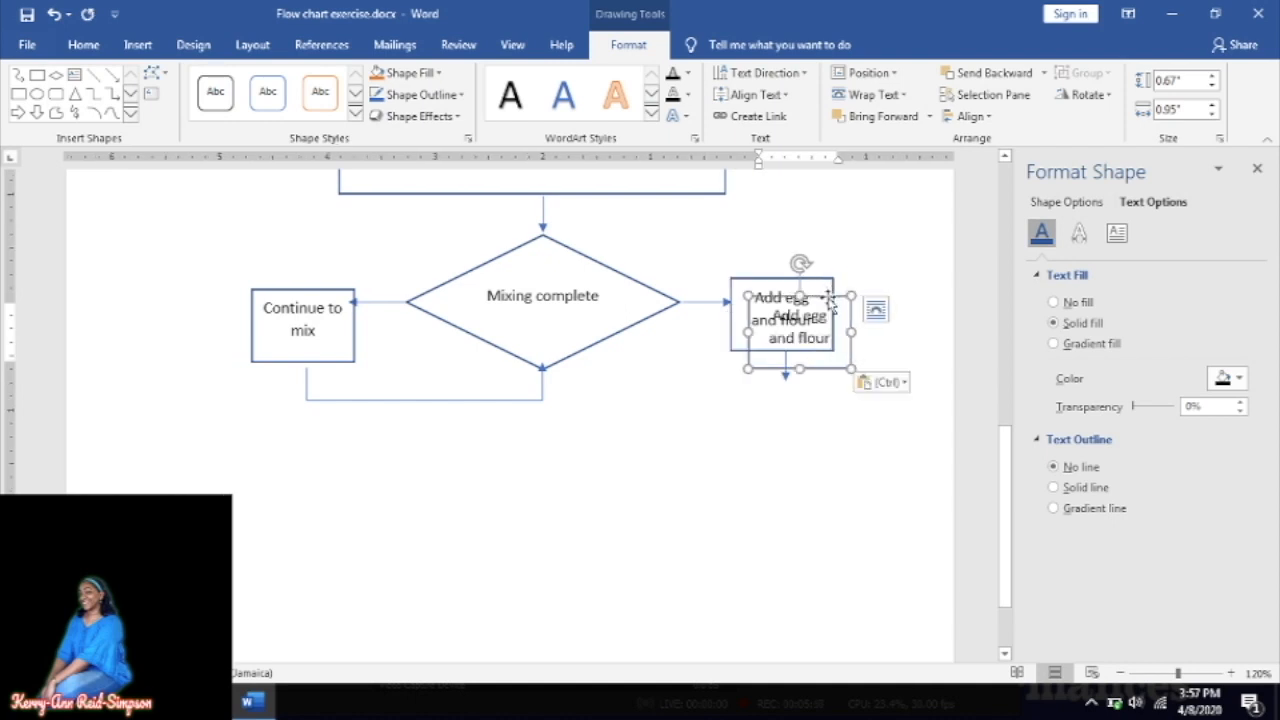
{"action": "left_click_drag", "start_coordinate": [828, 300], "coordinate": [812, 381]}
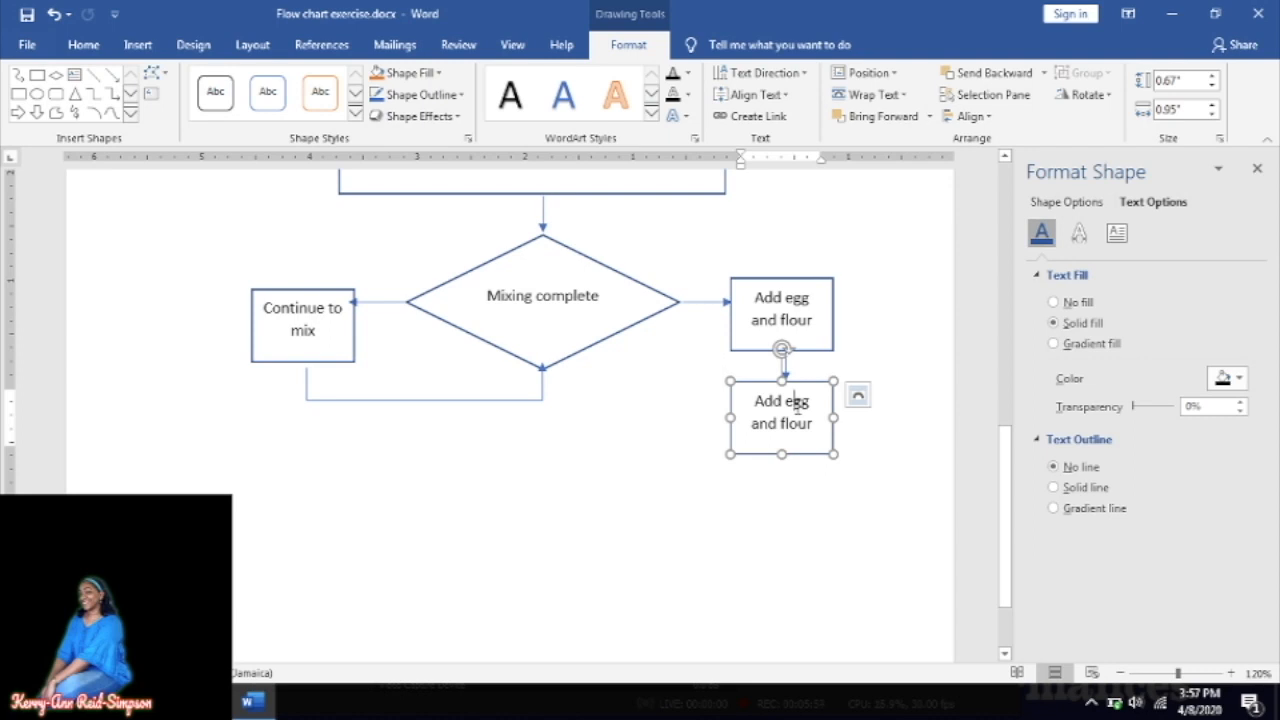
- Replace the copied rectangle's text with "Add fruit", following the handwritten flowchart, and deselect the shape
{"action": "left_click", "coordinate": [744, 411]}
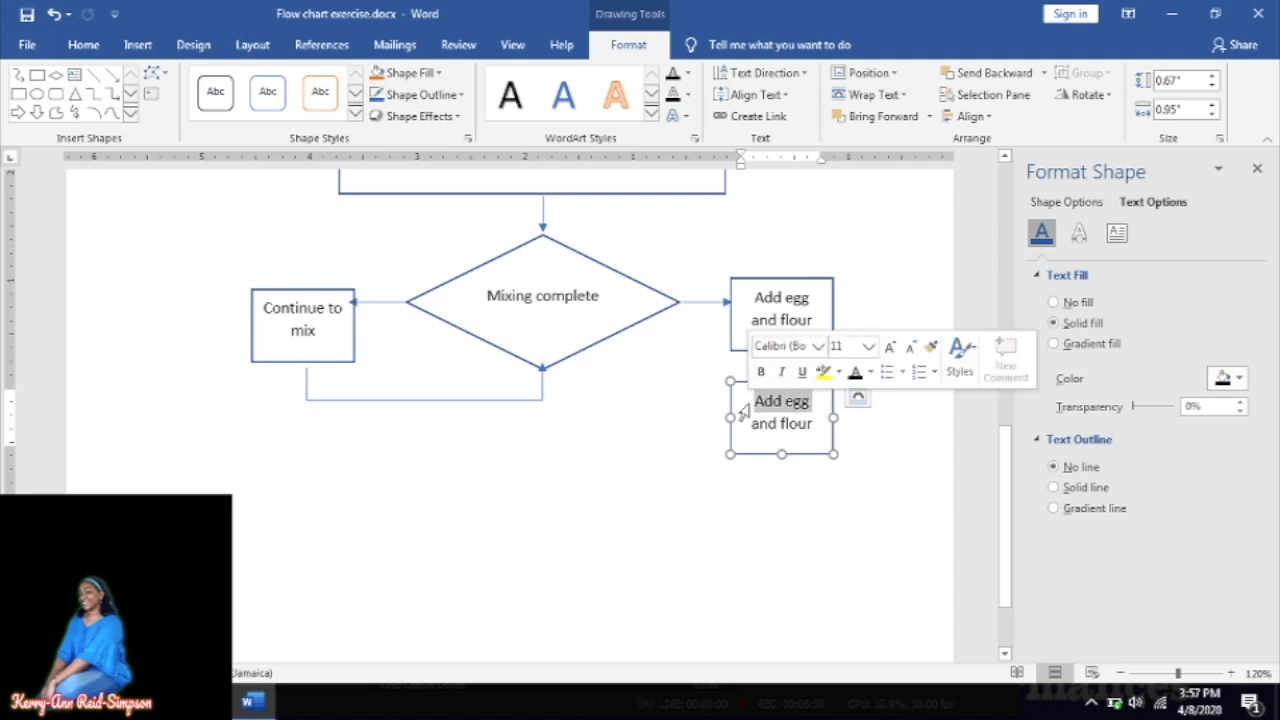
{"action": "key", "text": "Delete"}
{"action": "key", "text": "Delete"}
{"action": "key", "text": "Delete"}
{"action": "key", "text": "Delete"}
{"action": "key", "text": "Delete"}
{"action": "key", "text": "Delete"}
{"action": "key", "text": "Delete"}
{"action": "key", "text": "Delete"}
{"action": "key", "text": "Delete"}
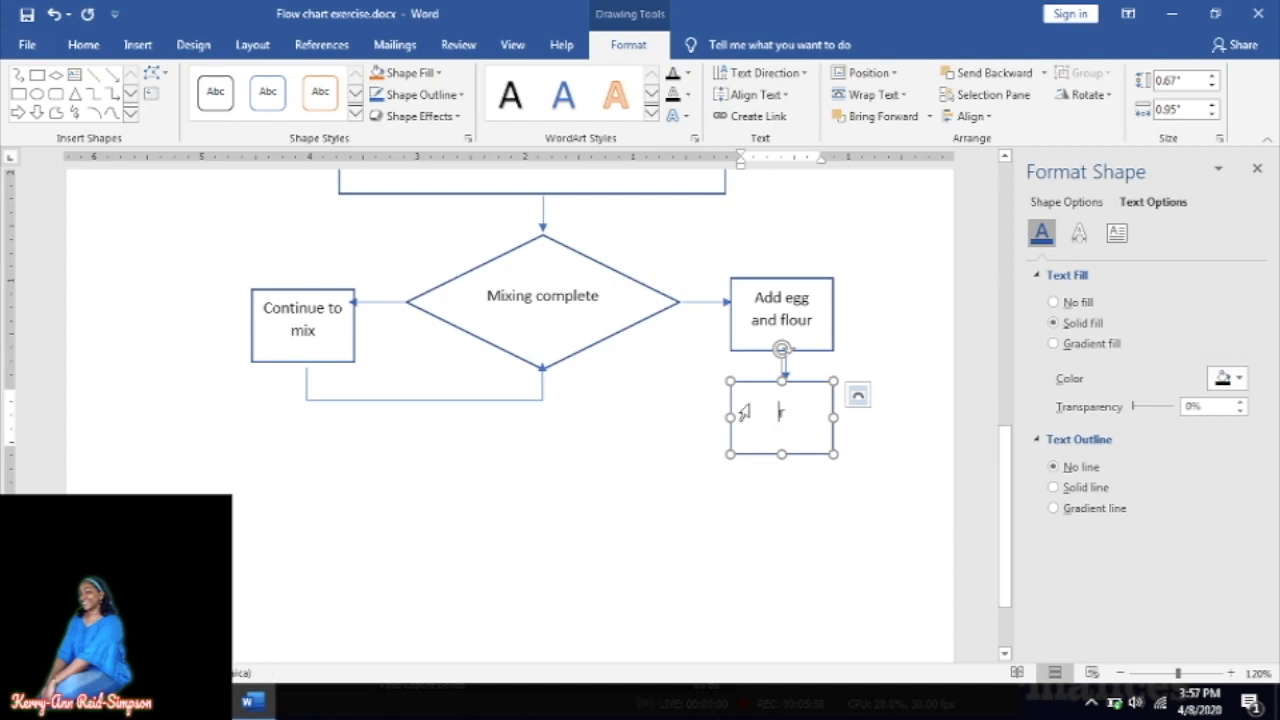
{"action": "key", "text": "Delete"}
{"action": "key", "text": "alt+Tab"}
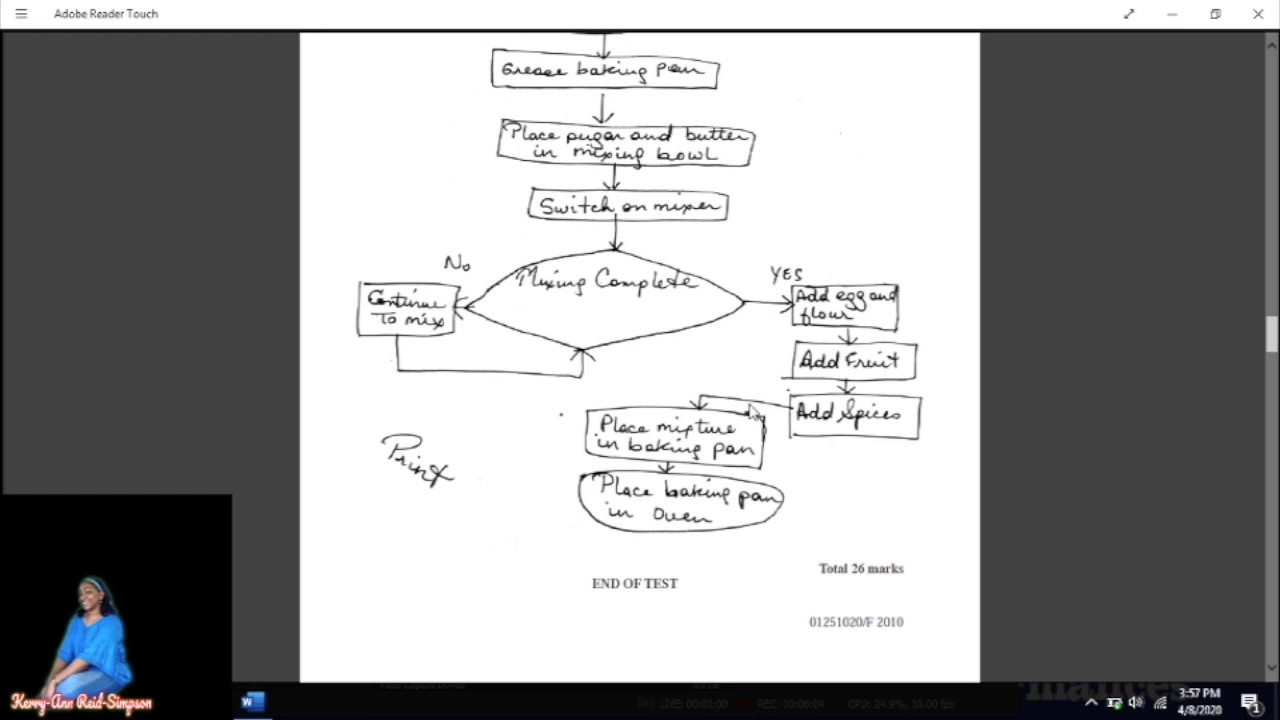
{"action": "key", "text": "alt+Tab"}
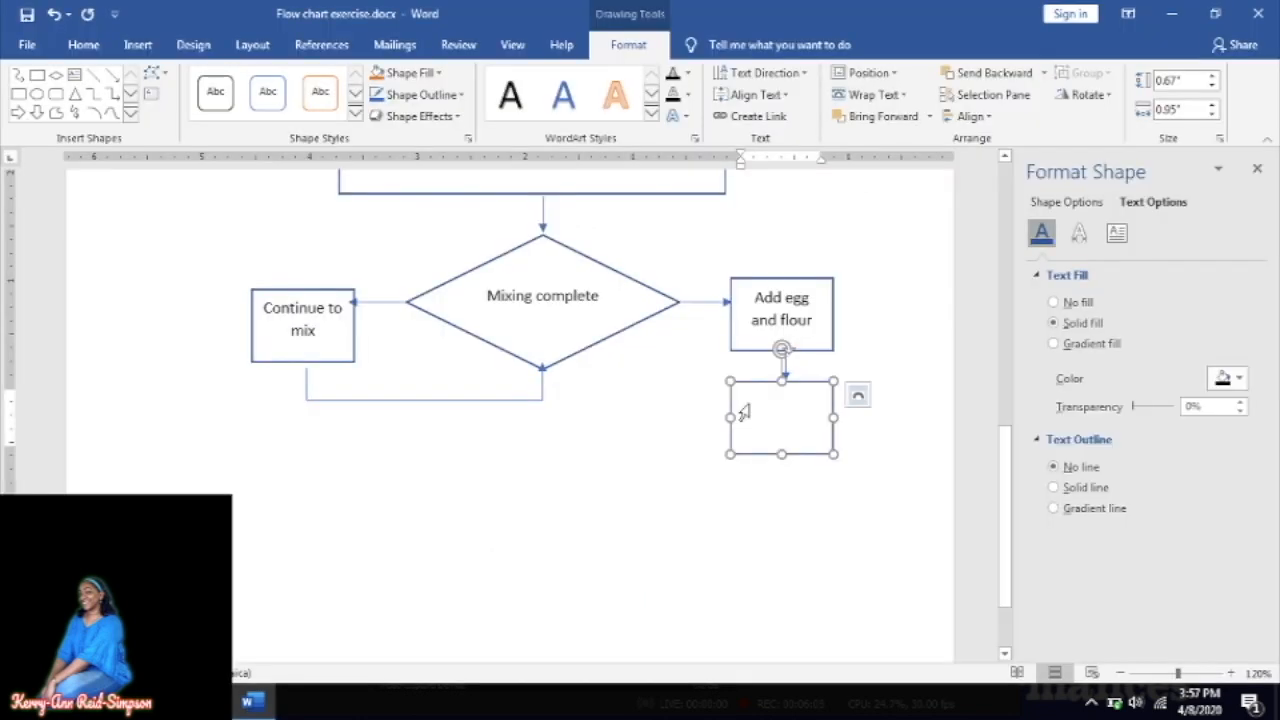
{"action": "type", "text": "Add fruit"}
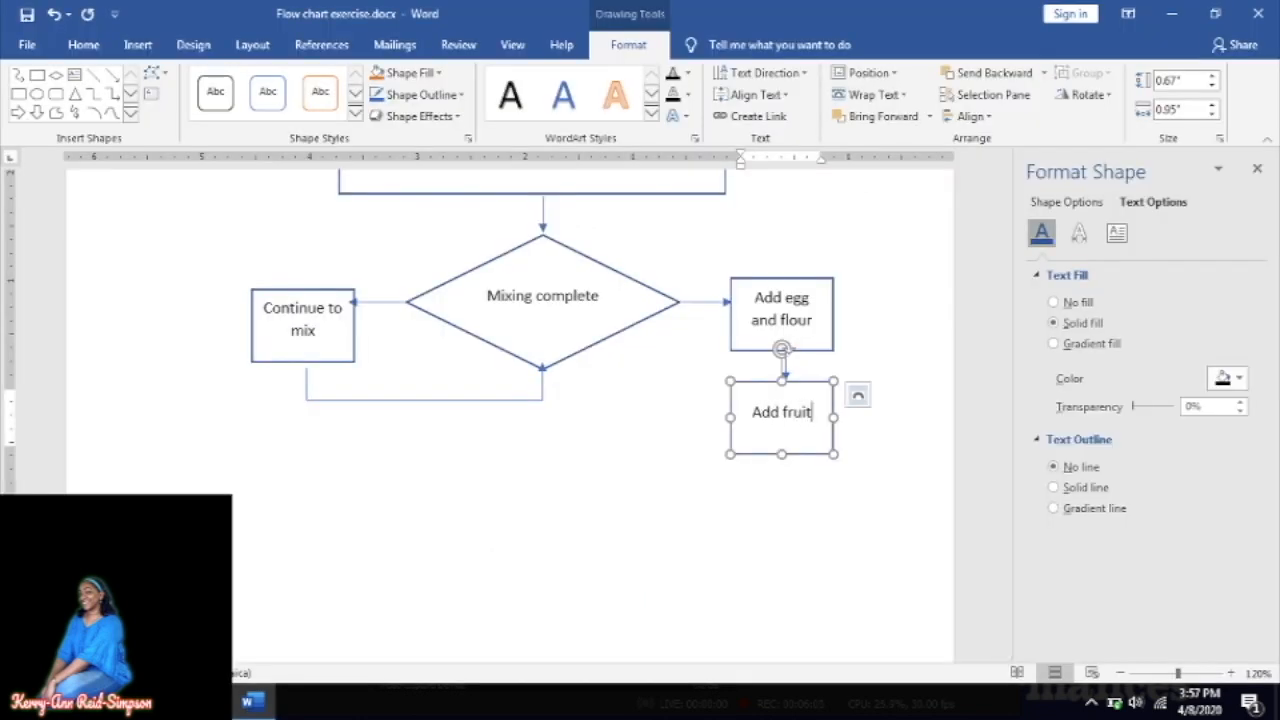
{"action": "left_click", "coordinate": [766, 490]}
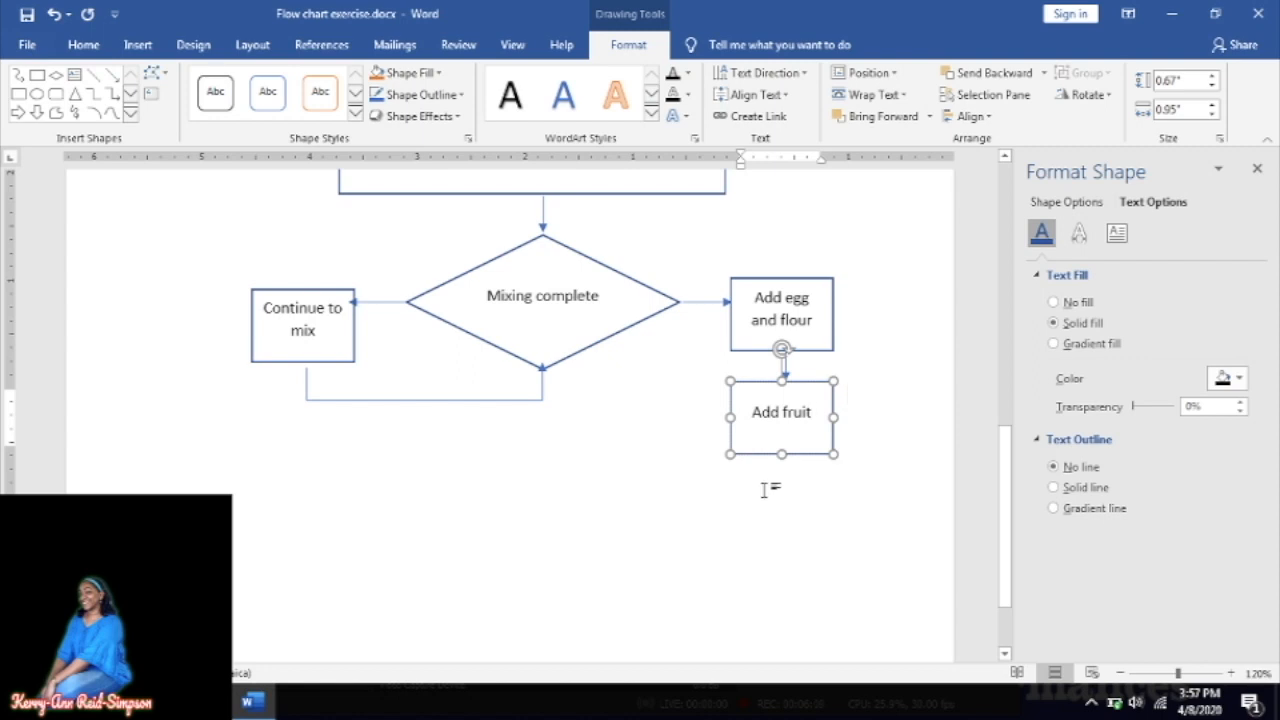
- Check the next shape in the handwritten flowchart, then duplicate the short downward arrow and place the copy beneath the "Add fruit" rectangle
{"action": "key", "text": "alt+Tab"}
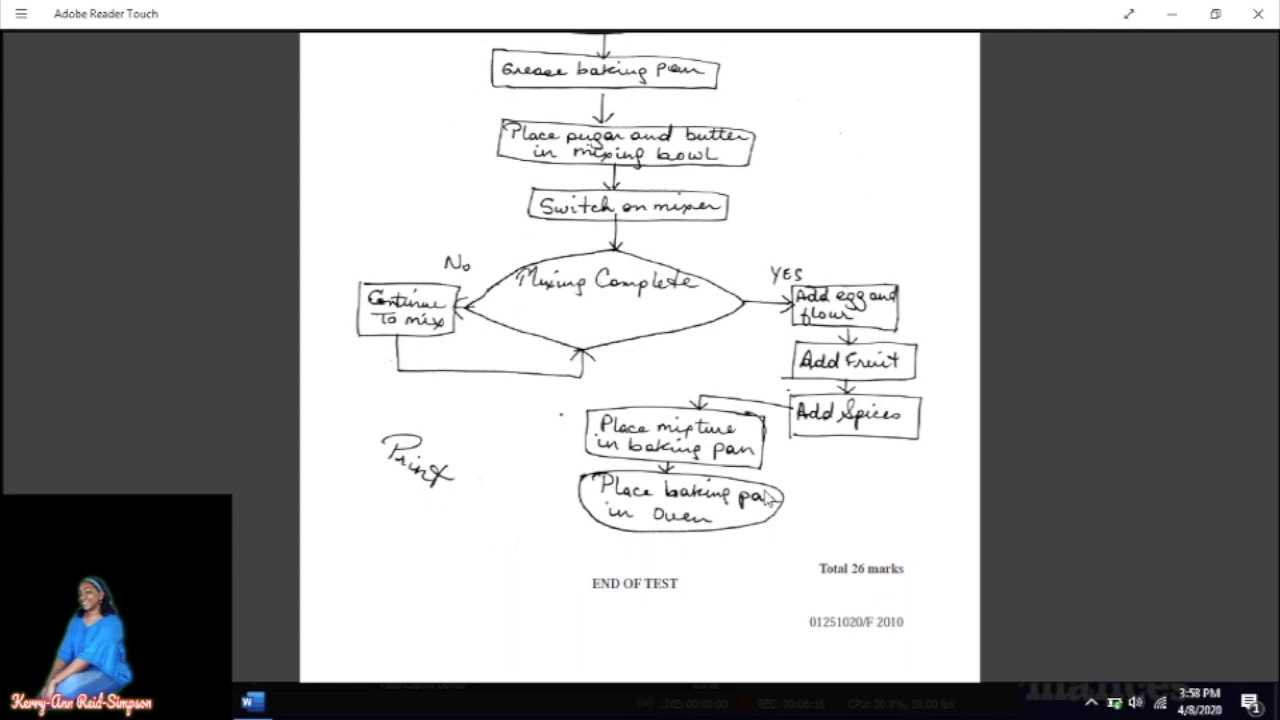
{"action": "key", "text": "alt+Tab"}
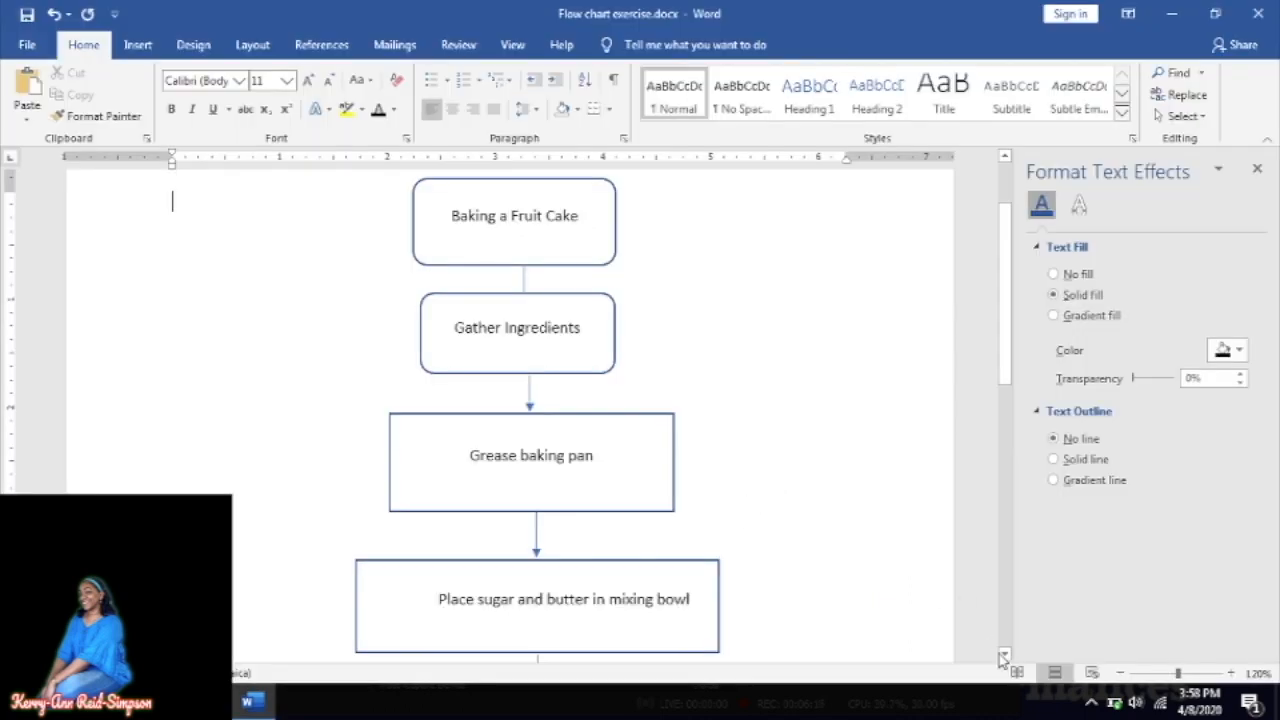
{"action": "left_click_drag", "start_coordinate": [1003, 657], "coordinate": [1006, 657]}
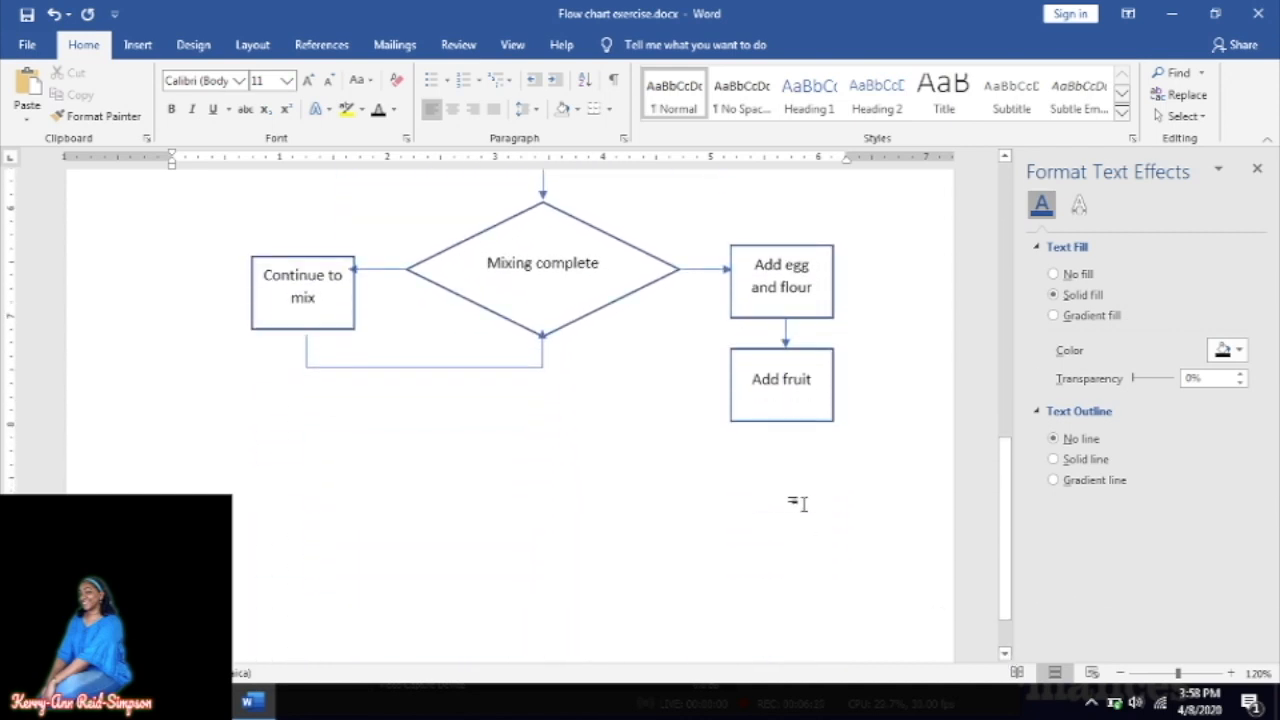
{"action": "left_click", "coordinate": [785, 338]}
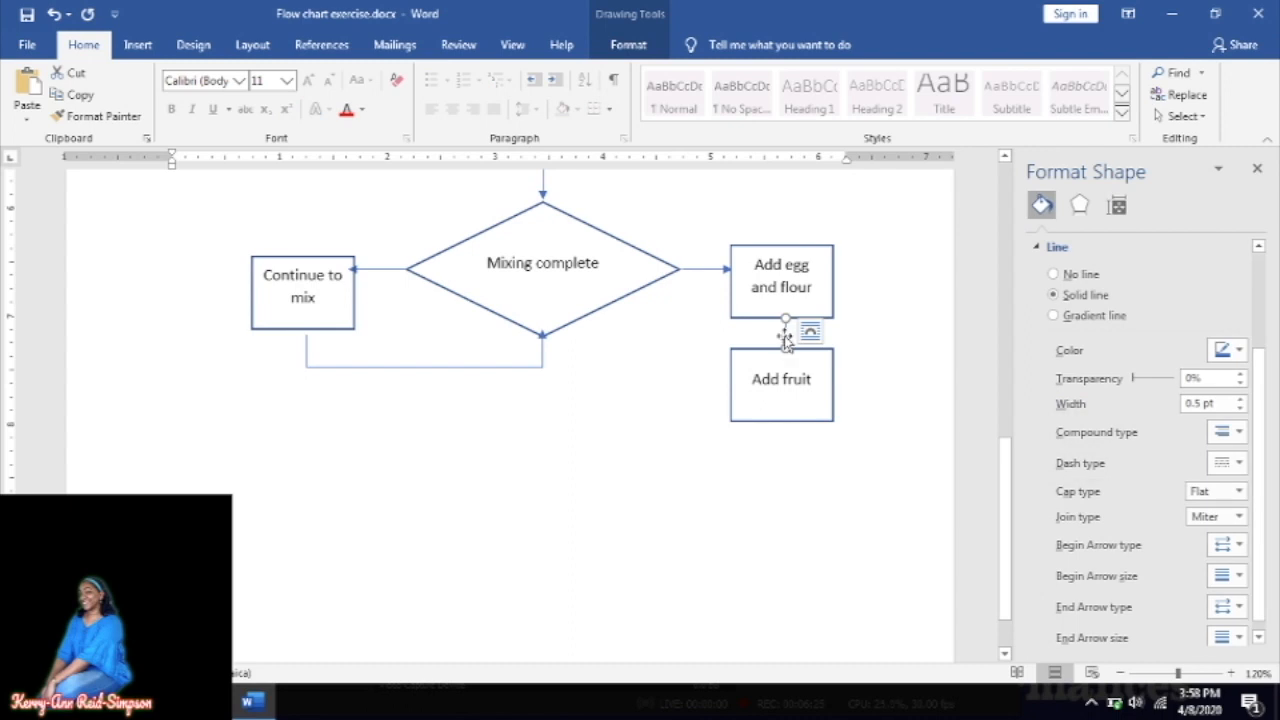
{"action": "left_click_drag", "start_coordinate": [785, 340], "coordinate": [783, 434]}
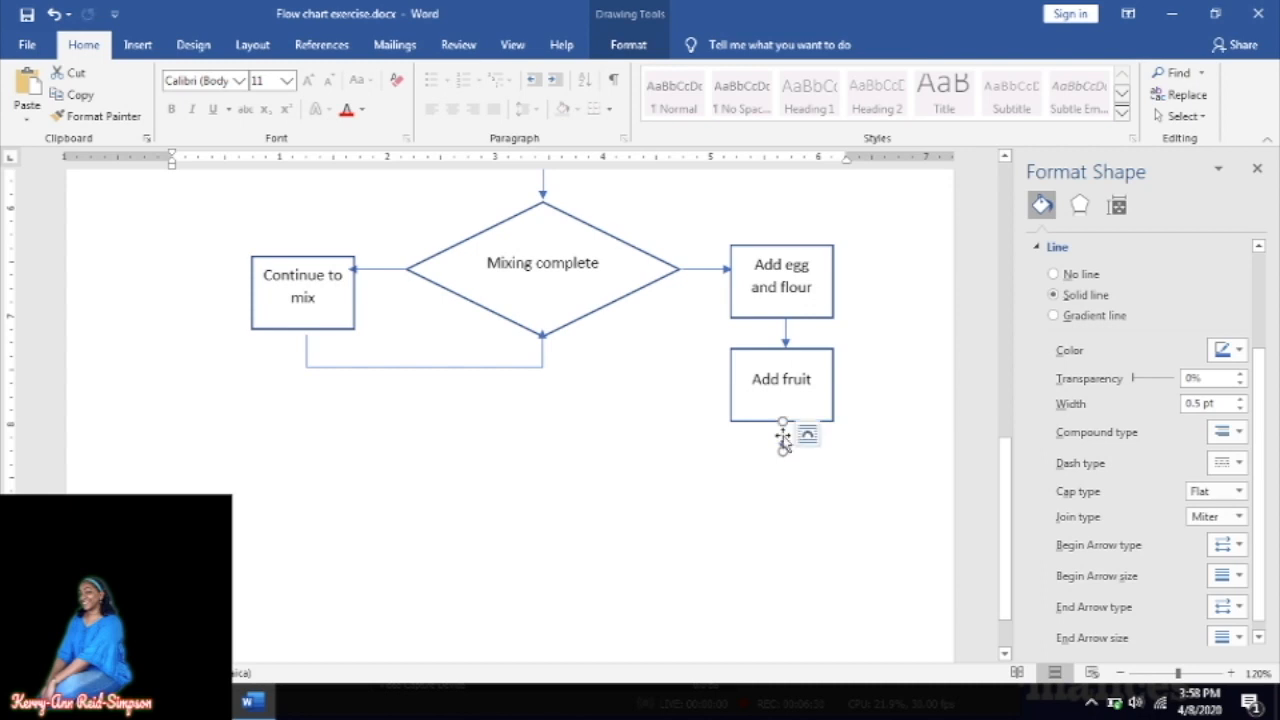
{"action": "left_click", "coordinate": [819, 362]}
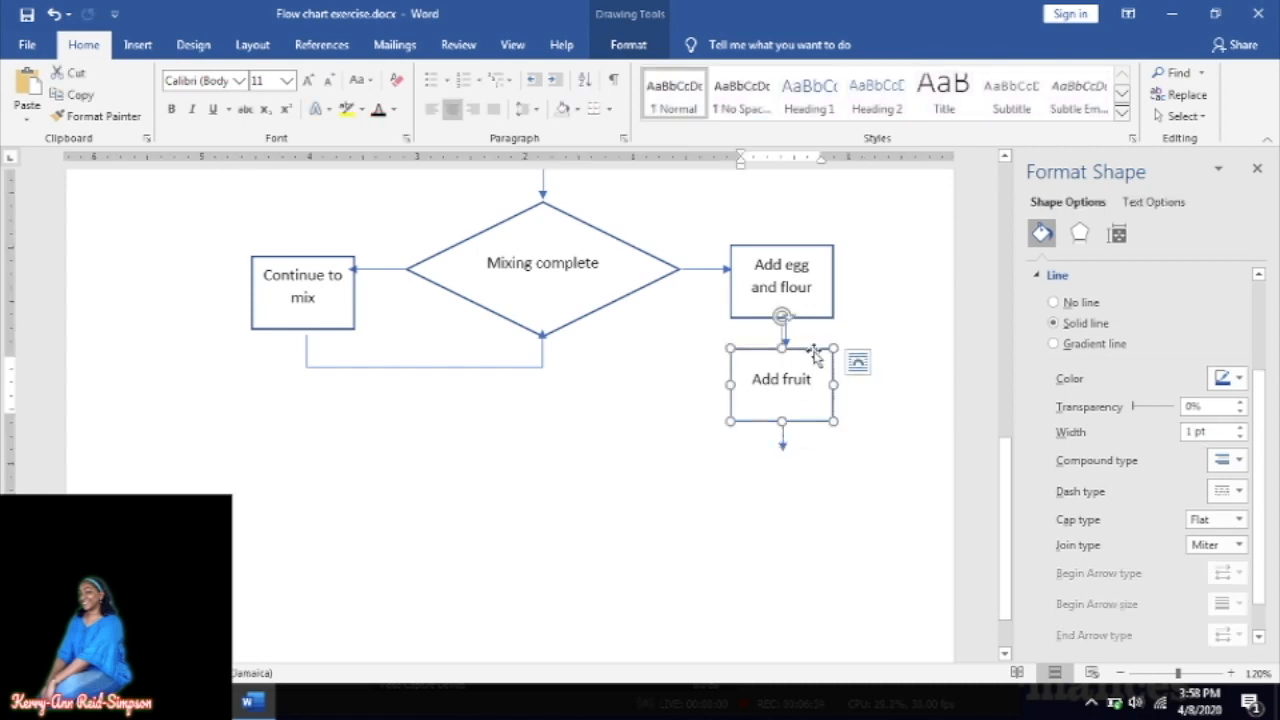
{"action": "right_click", "coordinate": [815, 355]}
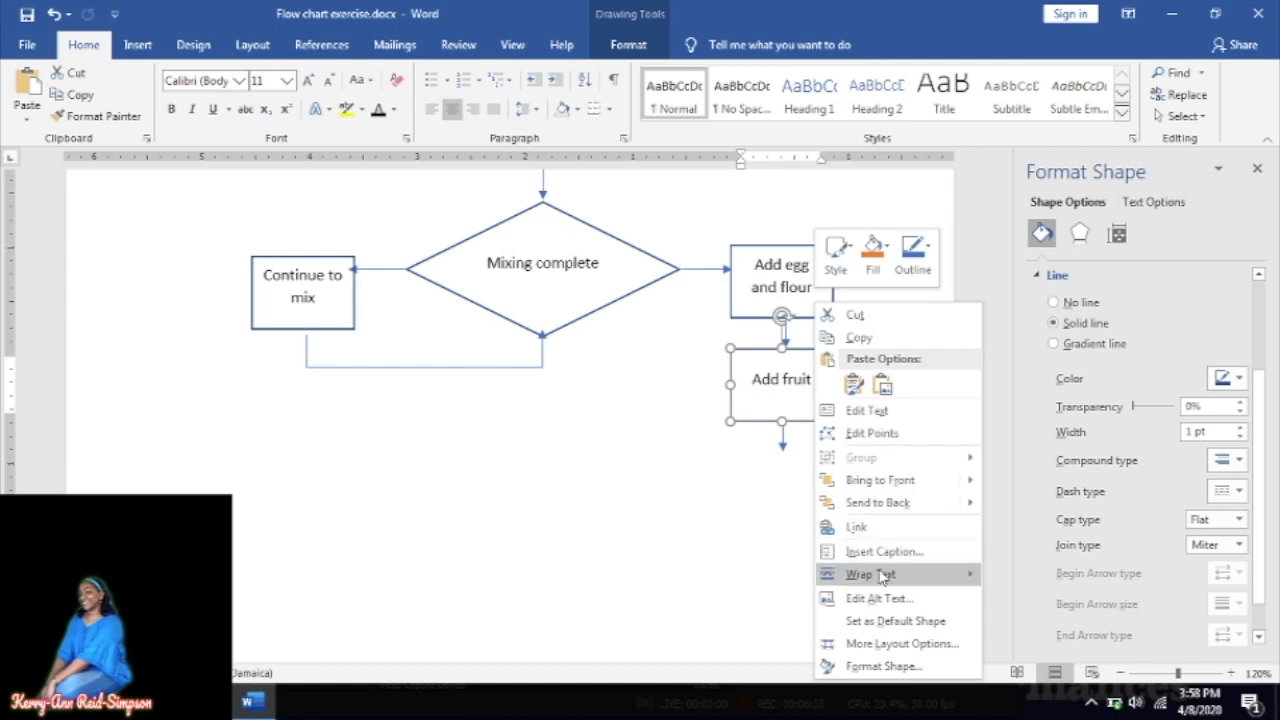
{"action": "mouse_move", "coordinate": [882, 582]}
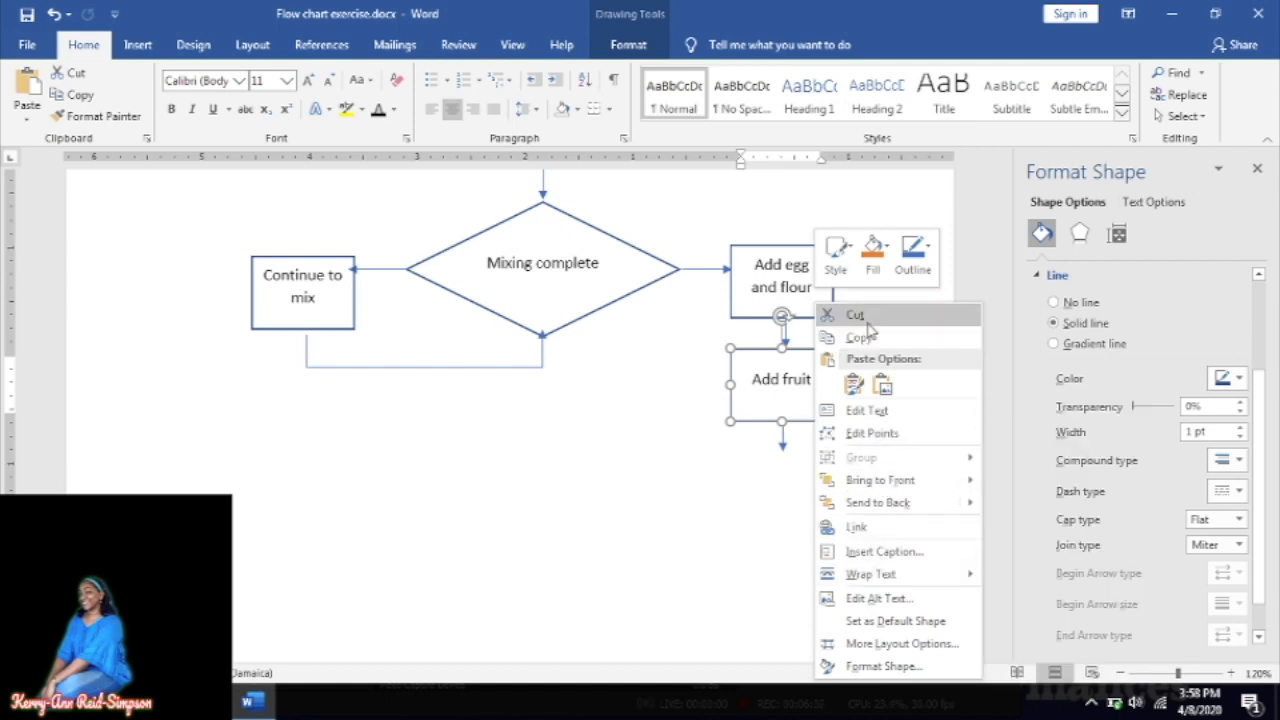
{"action": "left_click", "coordinate": [866, 382]}
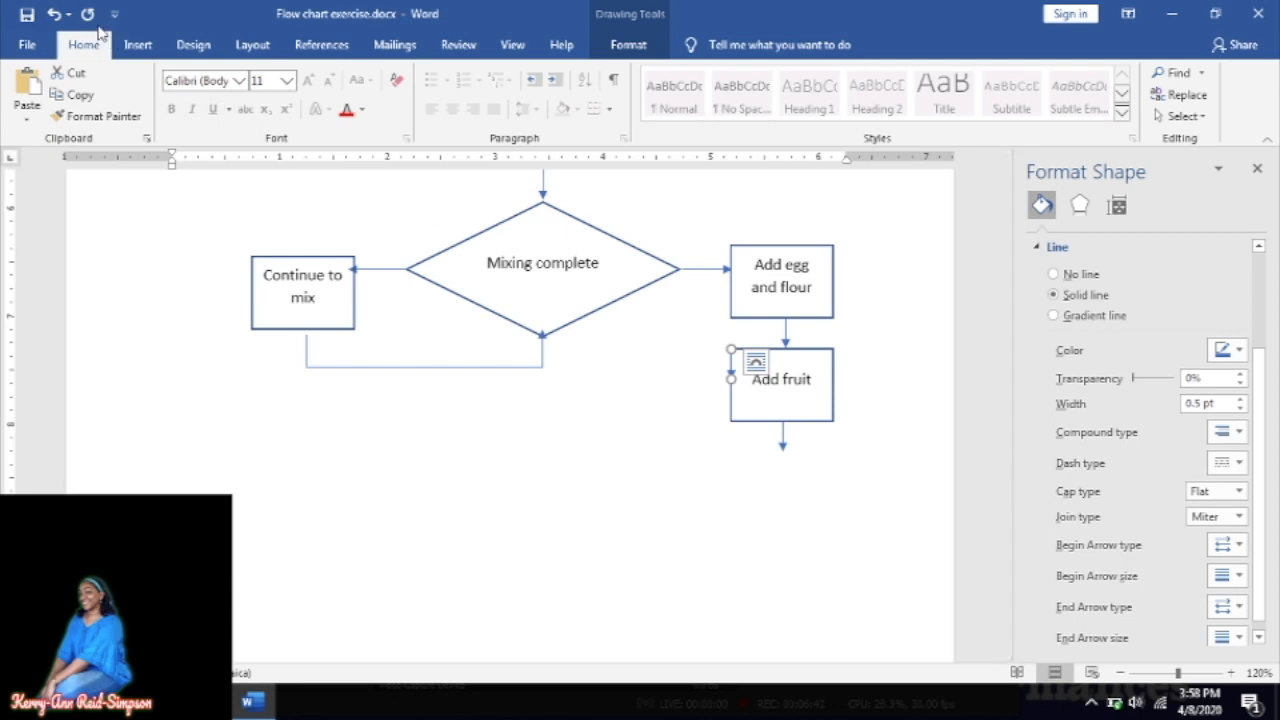
{"action": "left_click", "coordinate": [54, 15]}
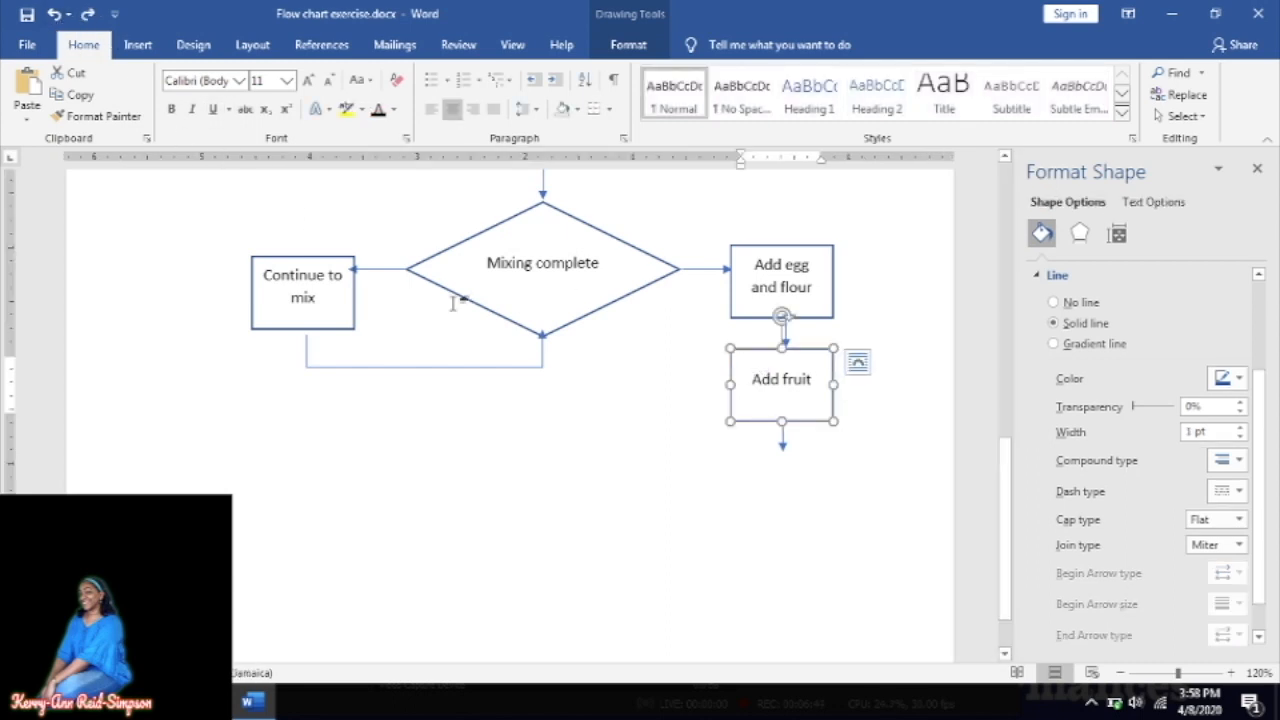
- Duplicate the "Add fruit" rectangle at the tip of the arrow below it and change the copy's text to "Add spices", following the handwritten flowchart
{"action": "key", "text": "ctrl+v"}
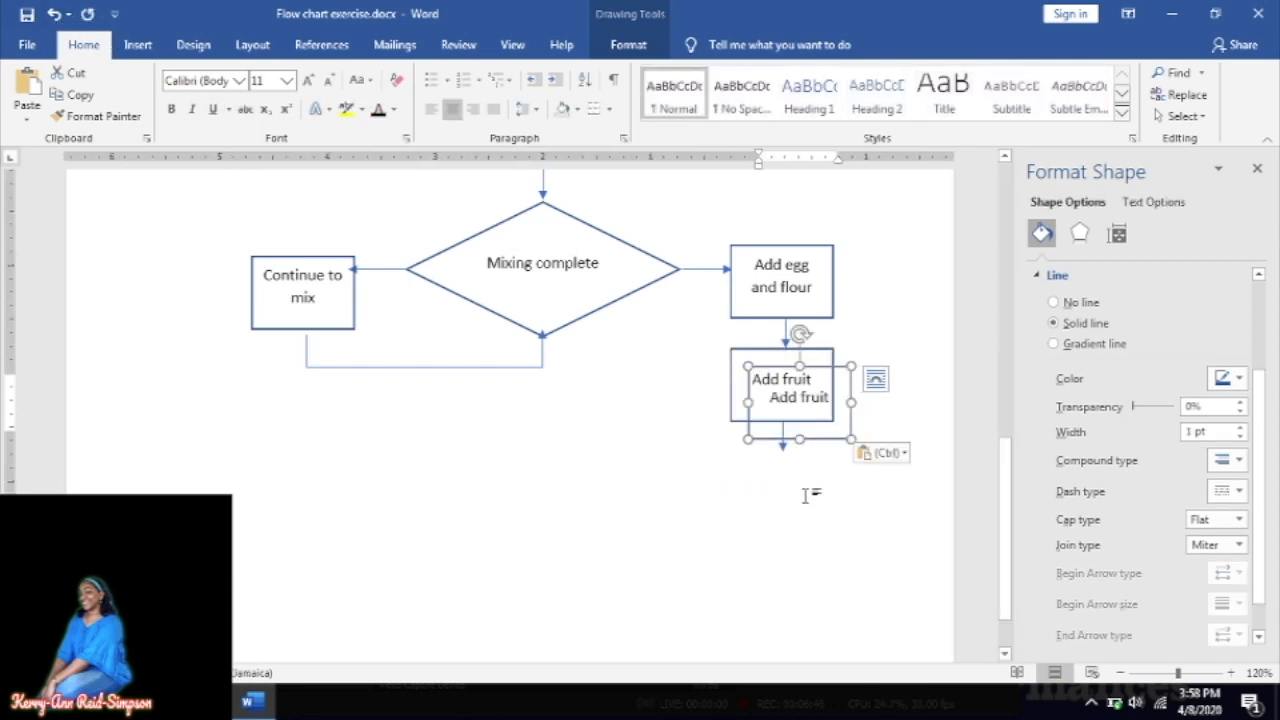
{"action": "left_click_drag", "start_coordinate": [840, 367], "coordinate": [823, 452]}
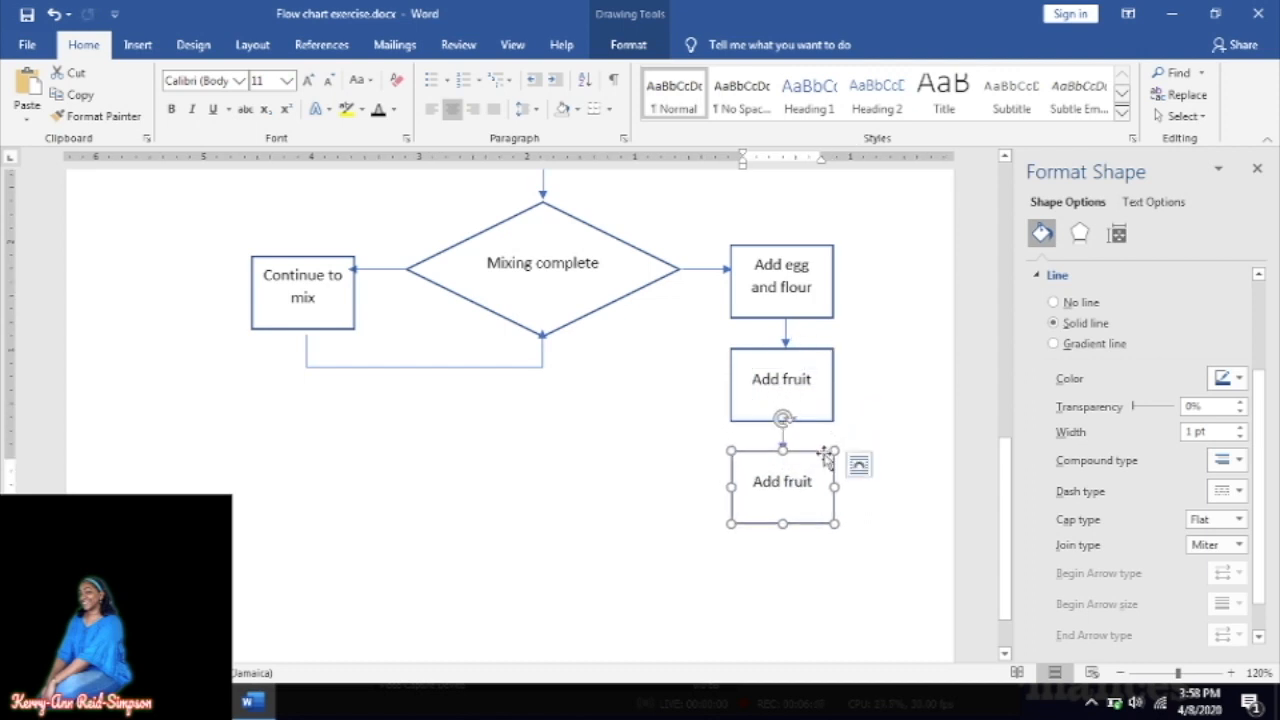
{"action": "key", "text": "alt+Tab"}
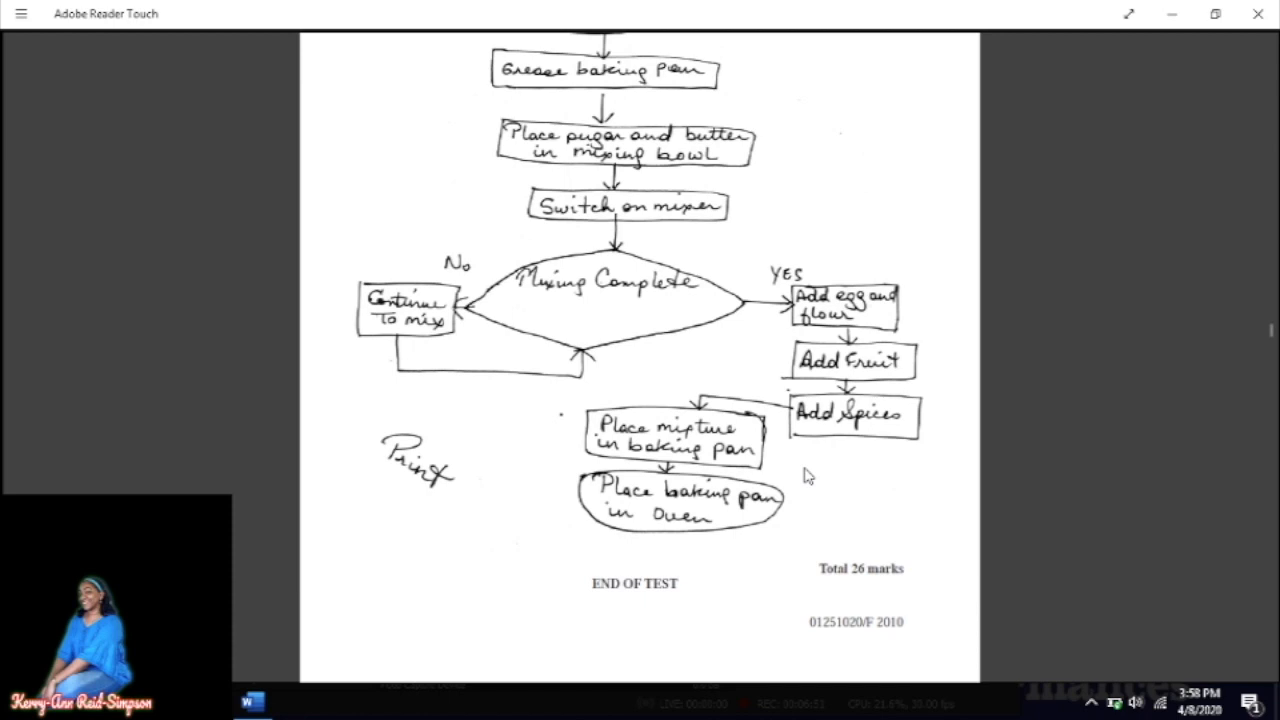
{"action": "key", "text": "alt+Tab"}
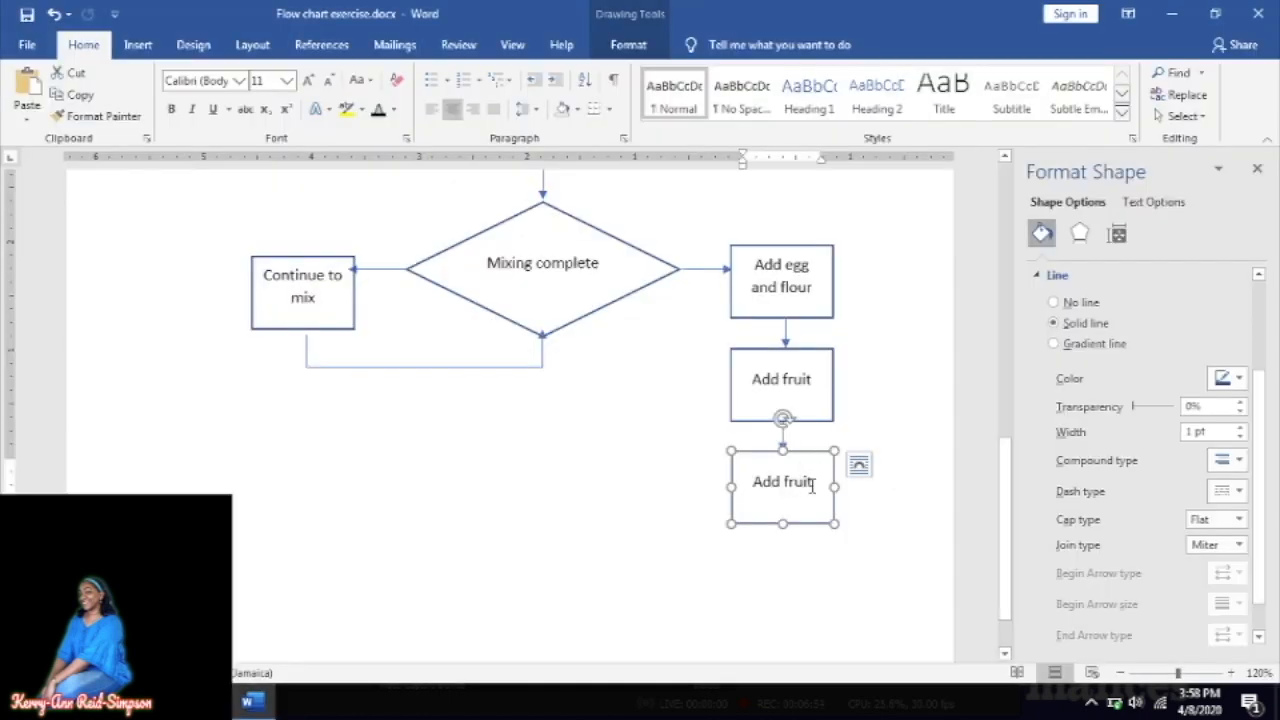
{"action": "left_click", "coordinate": [812, 485]}
{"action": "key", "text": "BackSpace"}
{"action": "key", "text": "BackSpace"}
{"action": "key", "text": "BackSpace"}
{"action": "key", "text": "BackSpace"}
{"action": "key", "text": "BackSpace"}
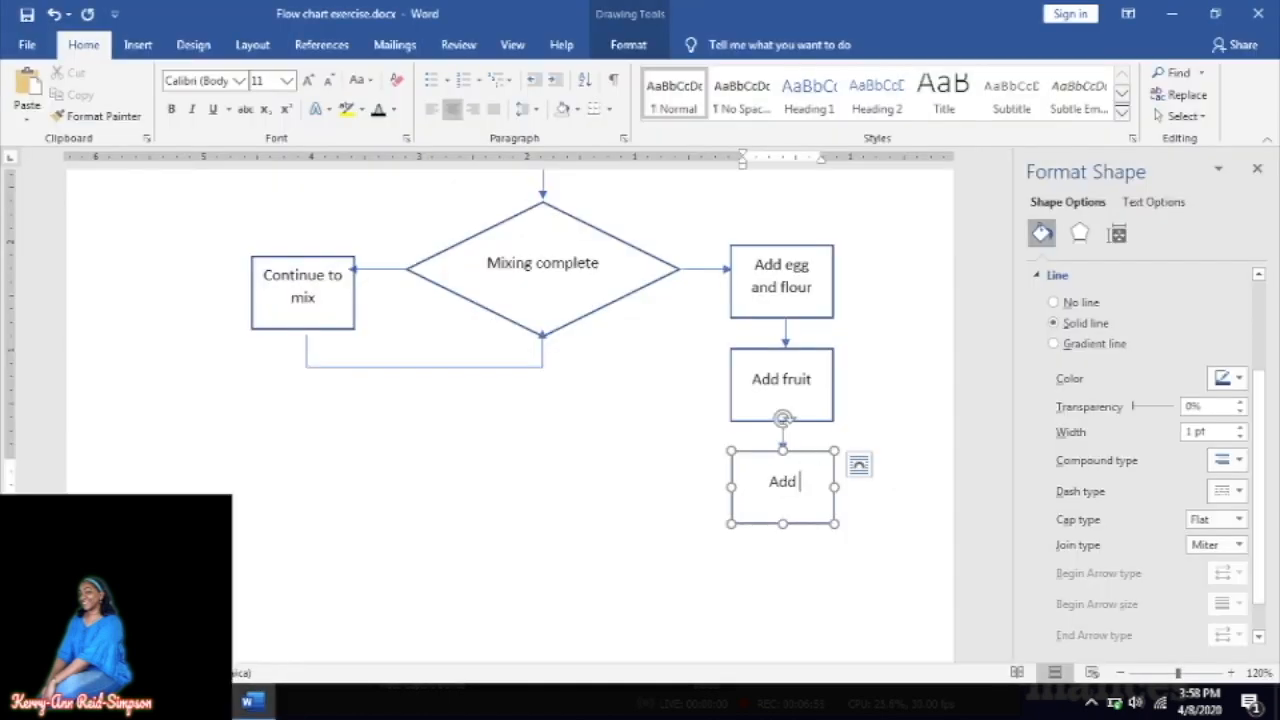
{"action": "type", "text": "spices"}
- Check the next connector in the handwritten flowchart, then duplicate the elbow connector beneath the diamond and place the copy left of the "Add spices" rectangle
{"action": "key", "text": "alt+Tab"}
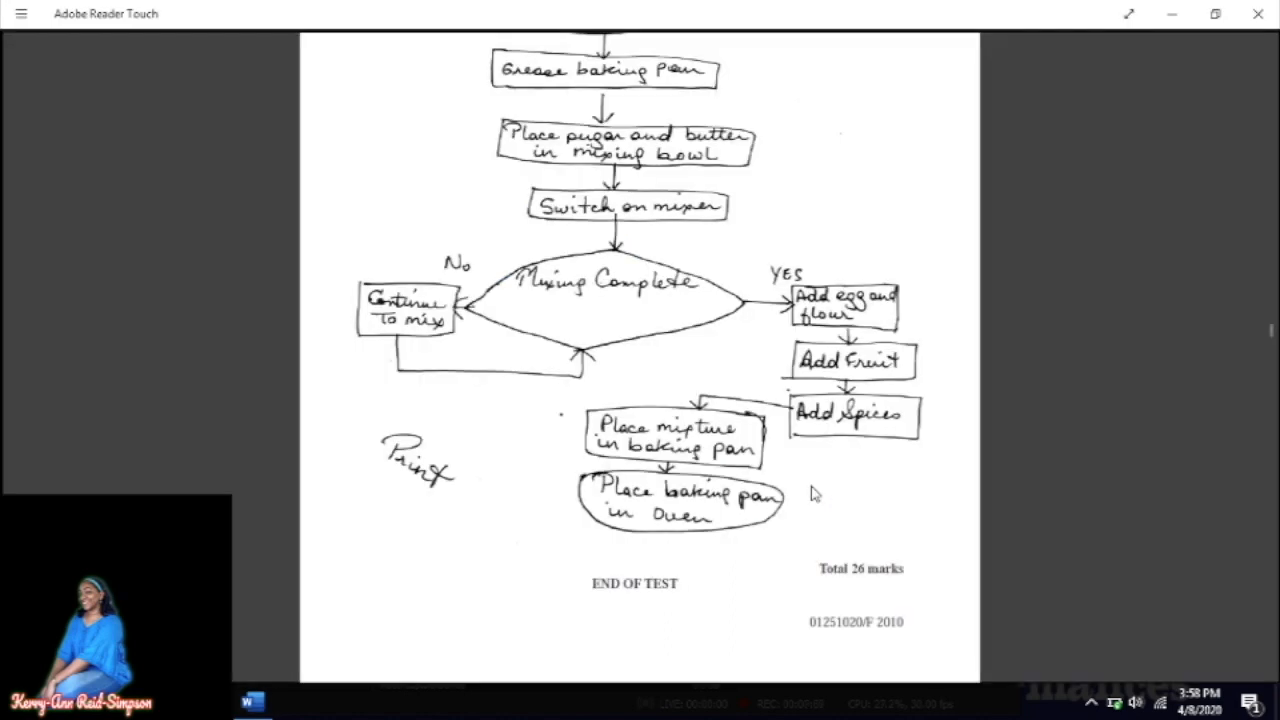
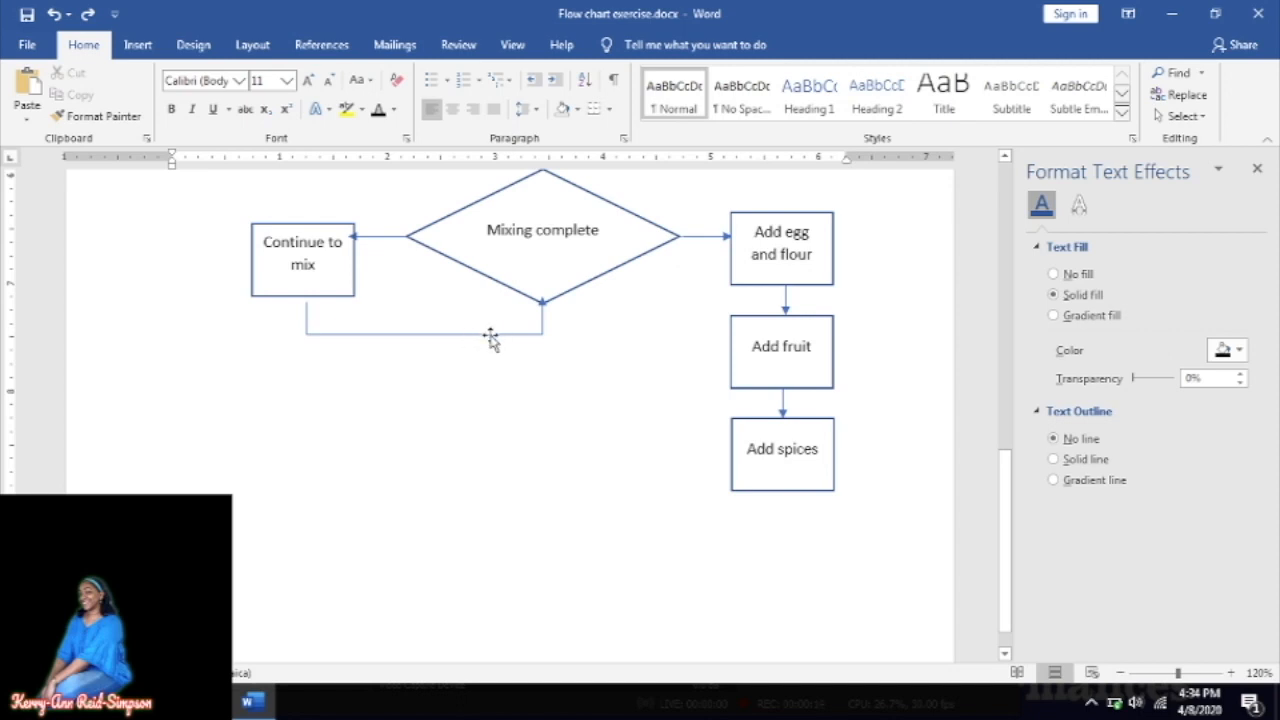
{"action": "key", "text": "alt+Tab"}
{"action": "key", "text": "alt+Tab"}
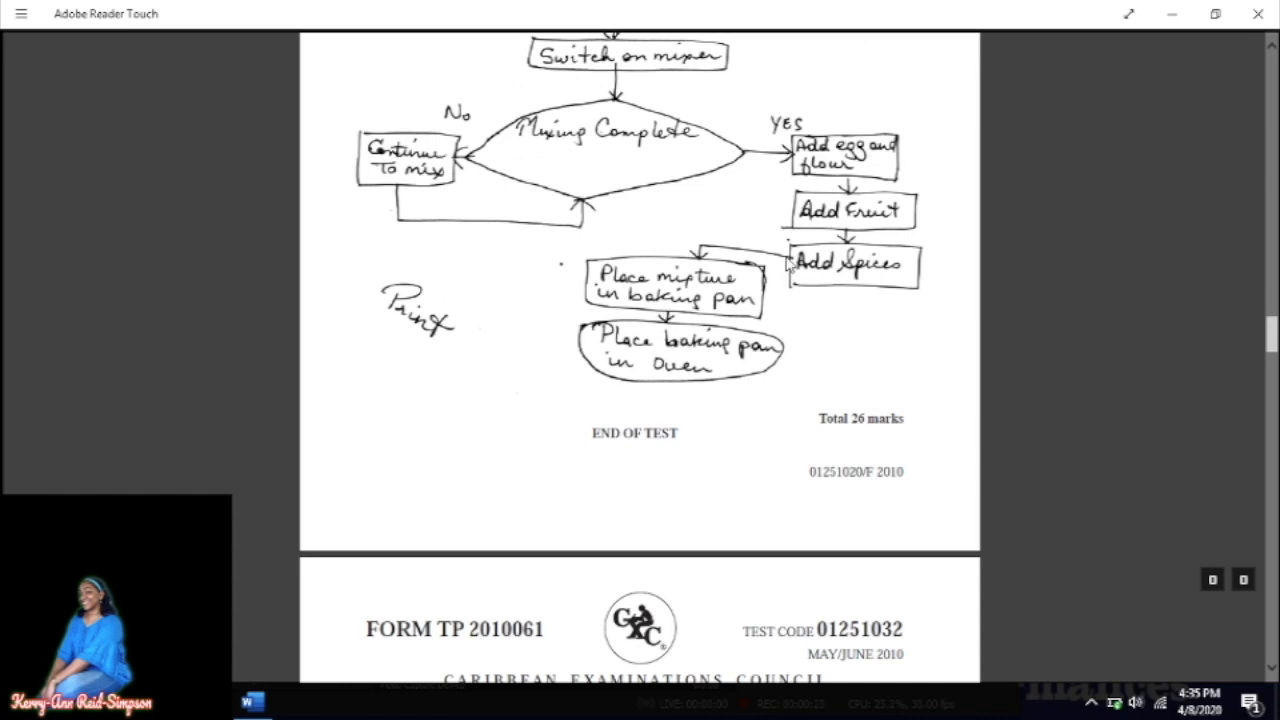
{"action": "key", "text": "alt+Tab"}
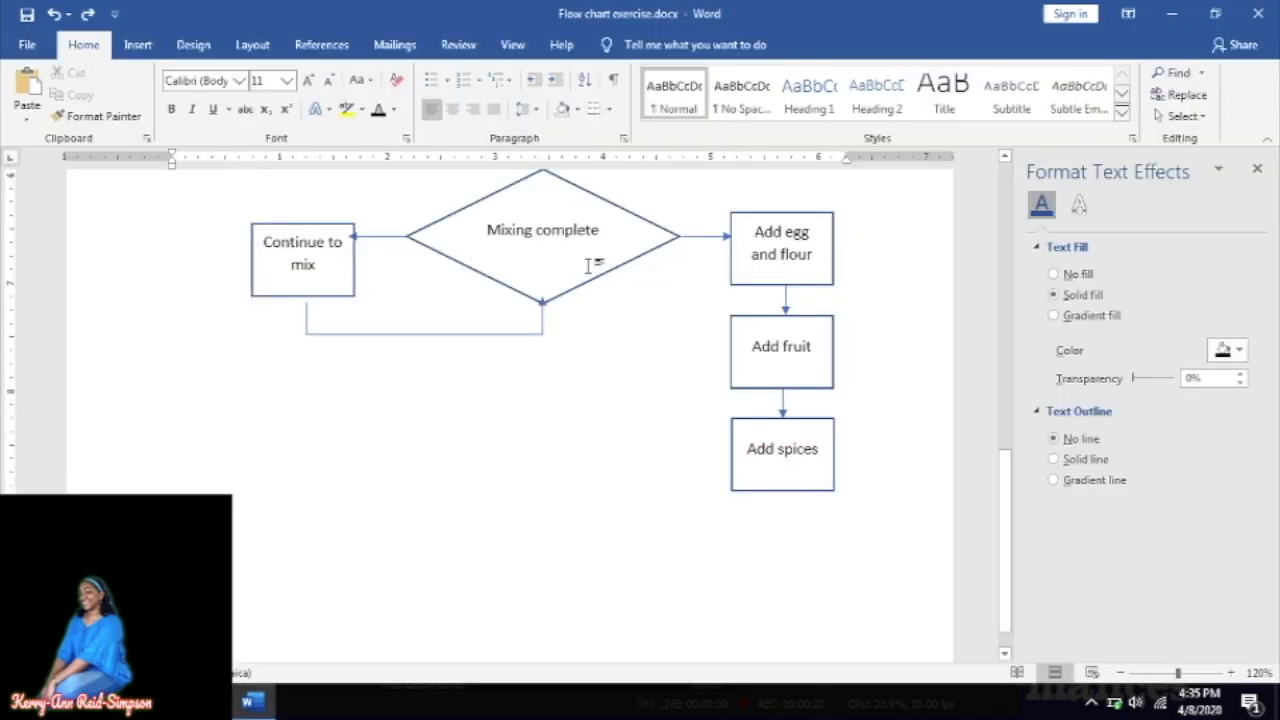
{"action": "left_click", "coordinate": [480, 334]}
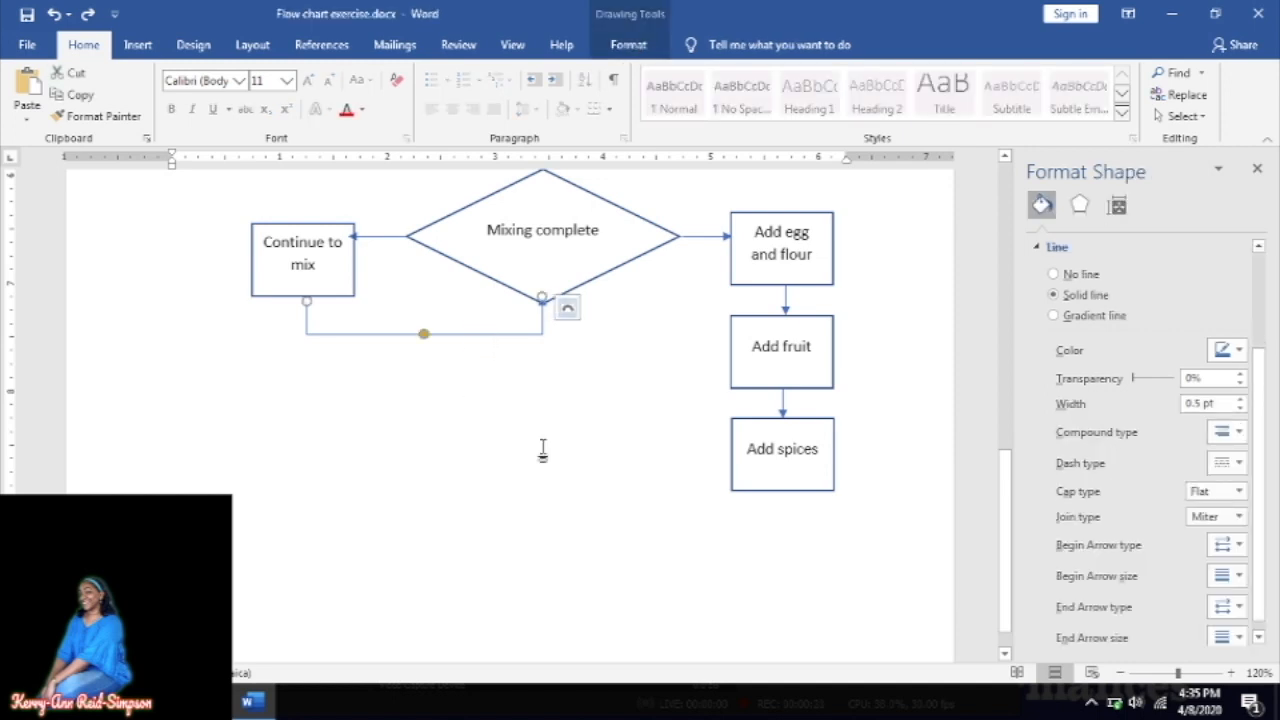
{"action": "left_click", "coordinate": [622, 450]}
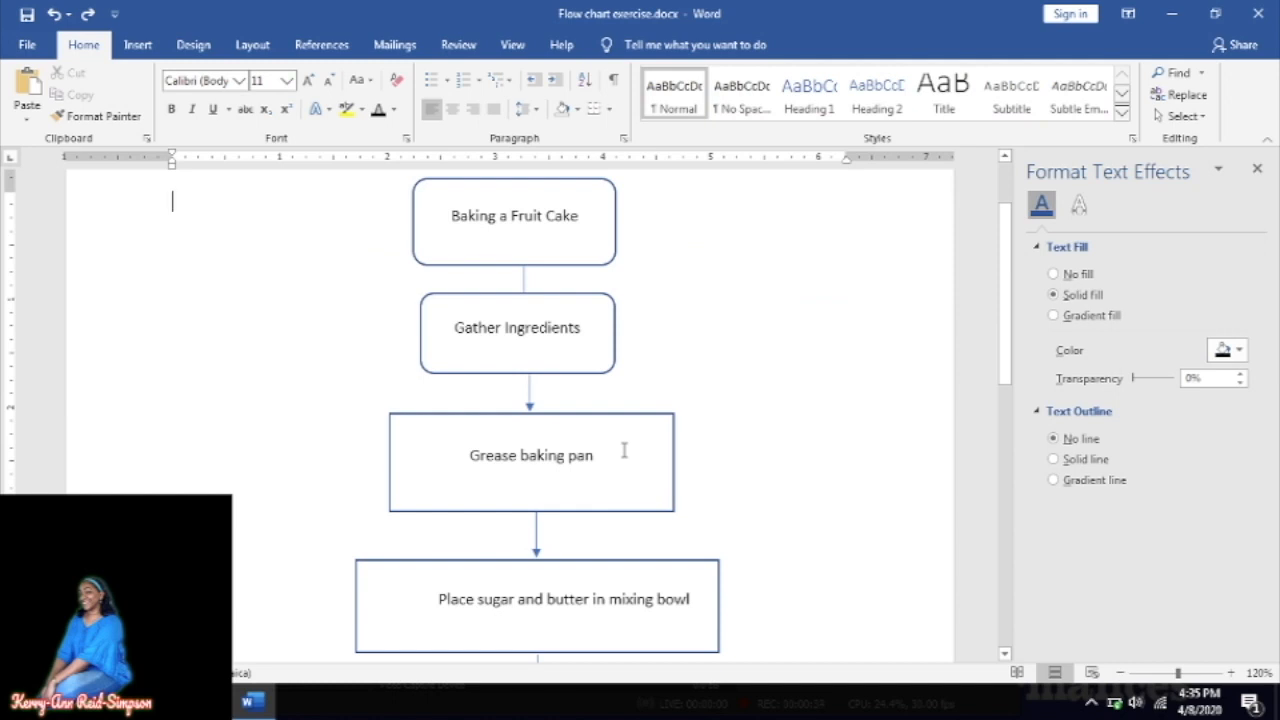
{"action": "key", "text": "ctrl+v"}
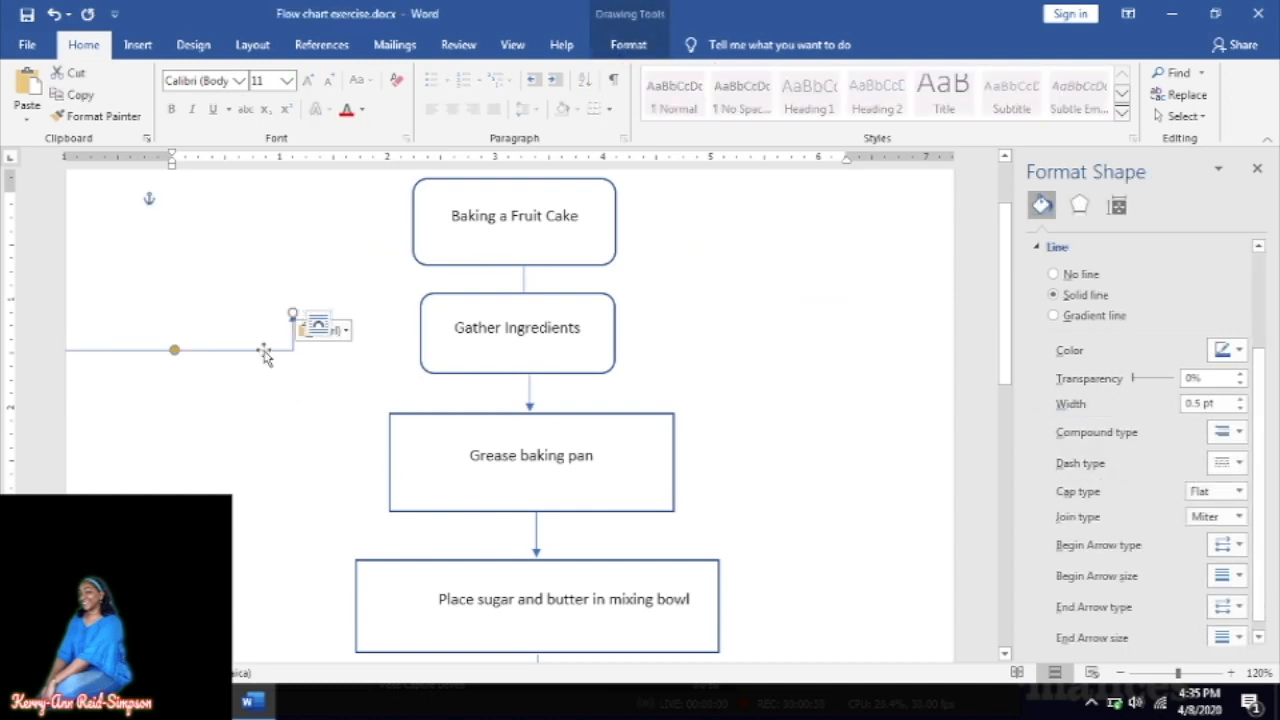
{"action": "left_click_drag", "start_coordinate": [266, 354], "coordinate": [640, 573]}
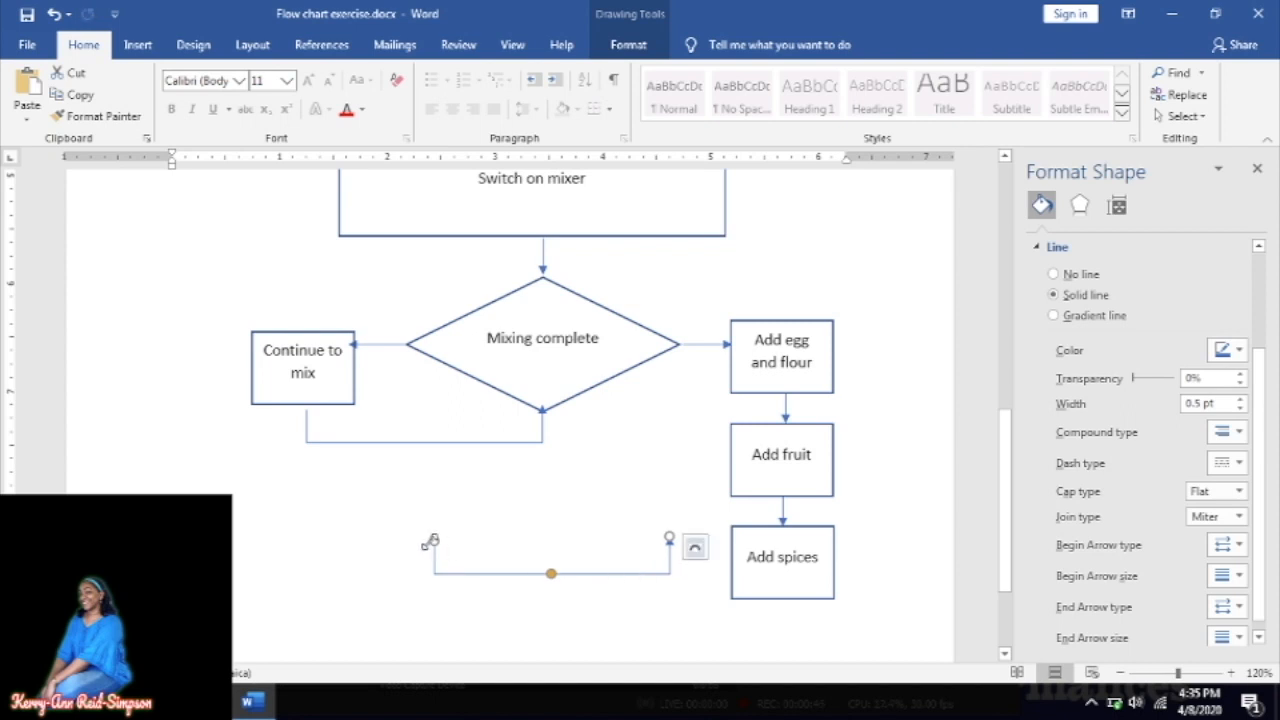
- Reshape and reposition the copied elbow connector to run left from the "Add spices" rectangle's left edge and end in a downward arrow, then deselect it
{"action": "left_click_drag", "start_coordinate": [435, 541], "coordinate": [601, 546]}
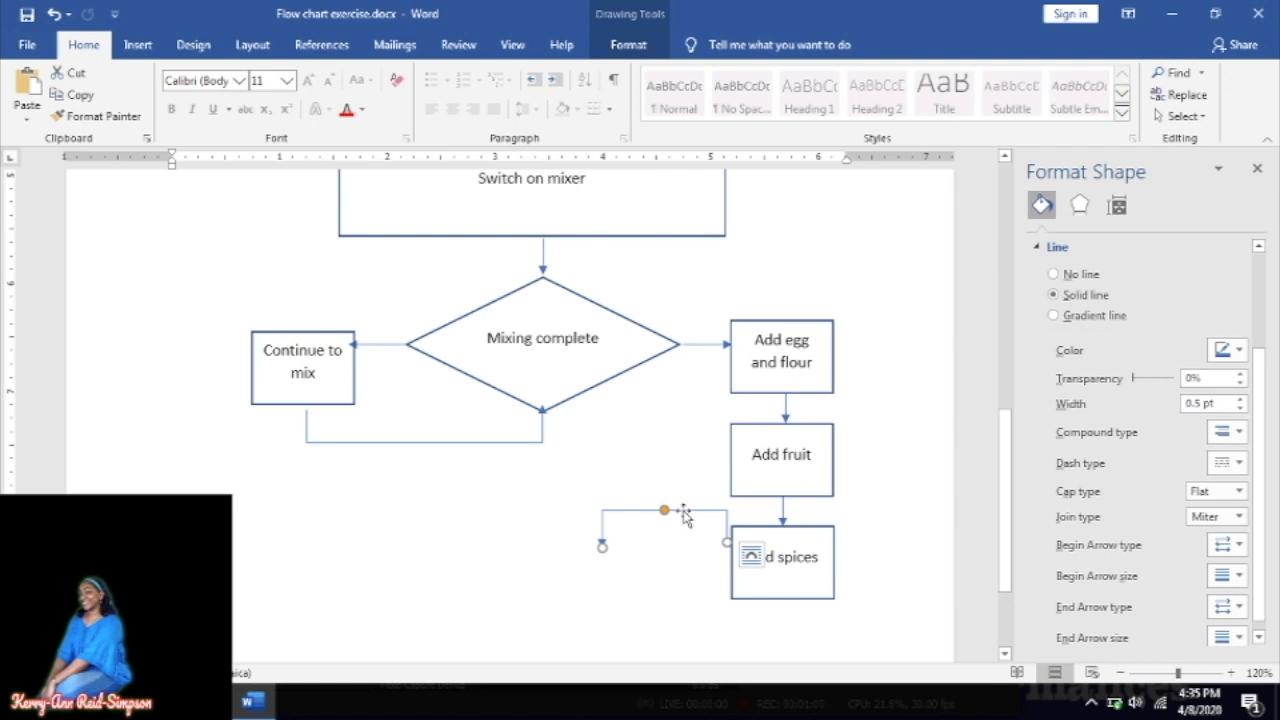
{"action": "left_click_drag", "start_coordinate": [684, 515], "coordinate": [690, 550]}
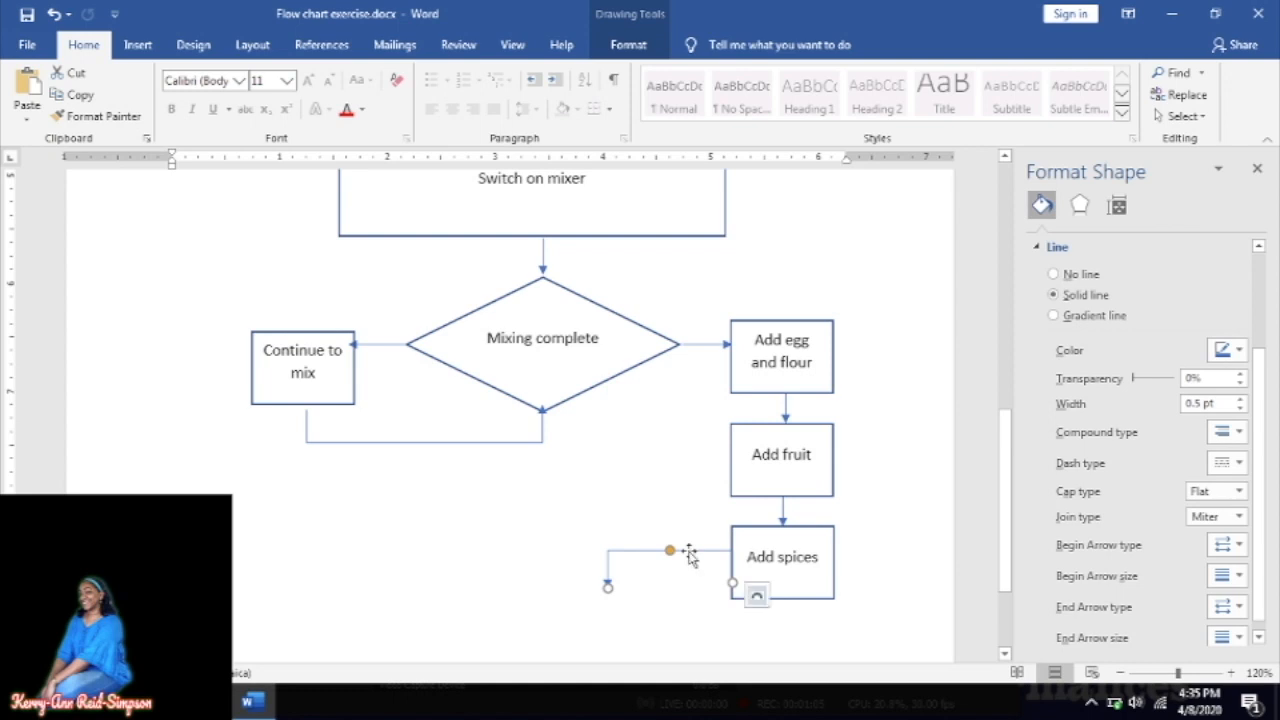
{"action": "key", "text": "ctrl+Home"}
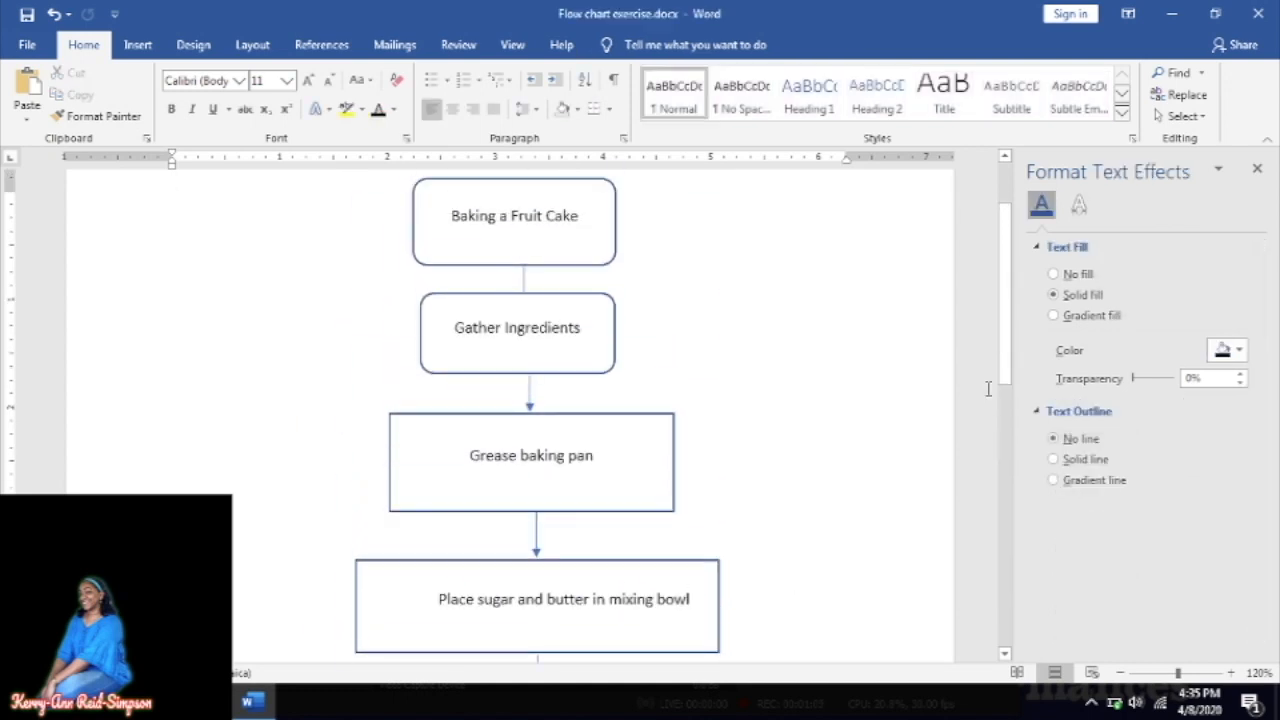
{"action": "left_click_drag", "start_coordinate": [1004, 344], "coordinate": [1015, 595]}
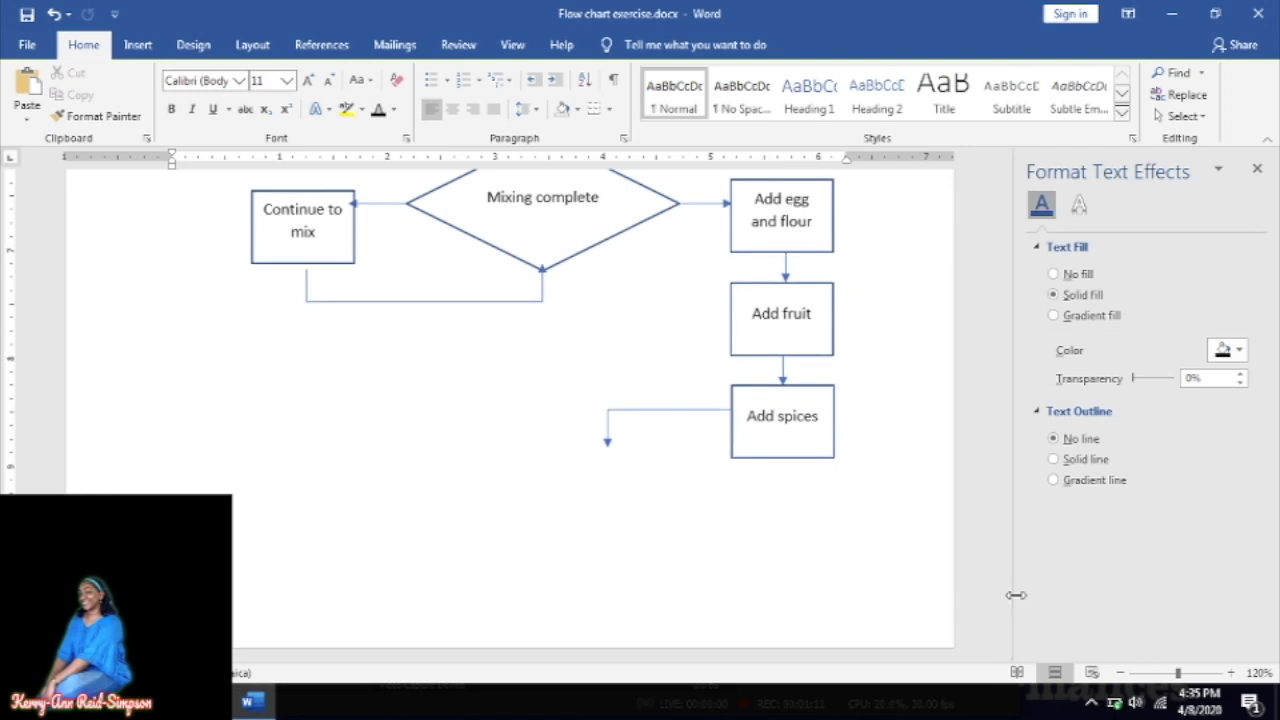
{"action": "key", "text": "alt+Tab"}
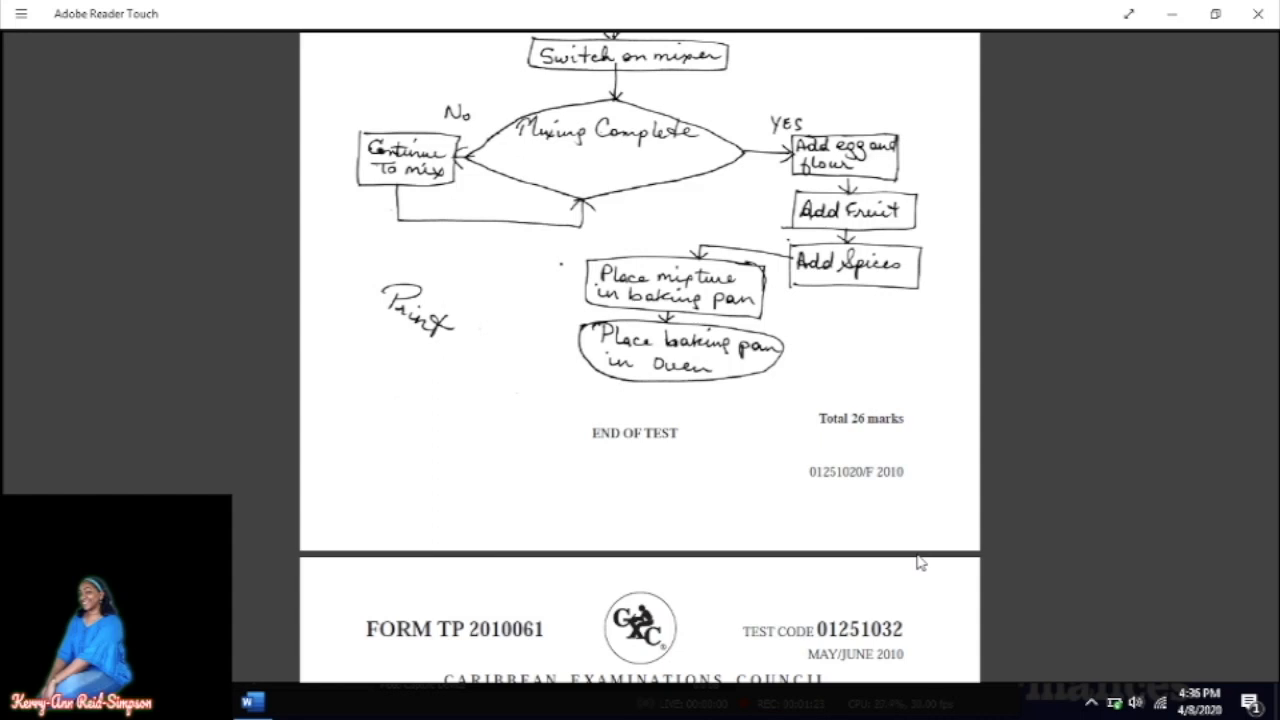
{"action": "key", "text": "alt+Tab"}
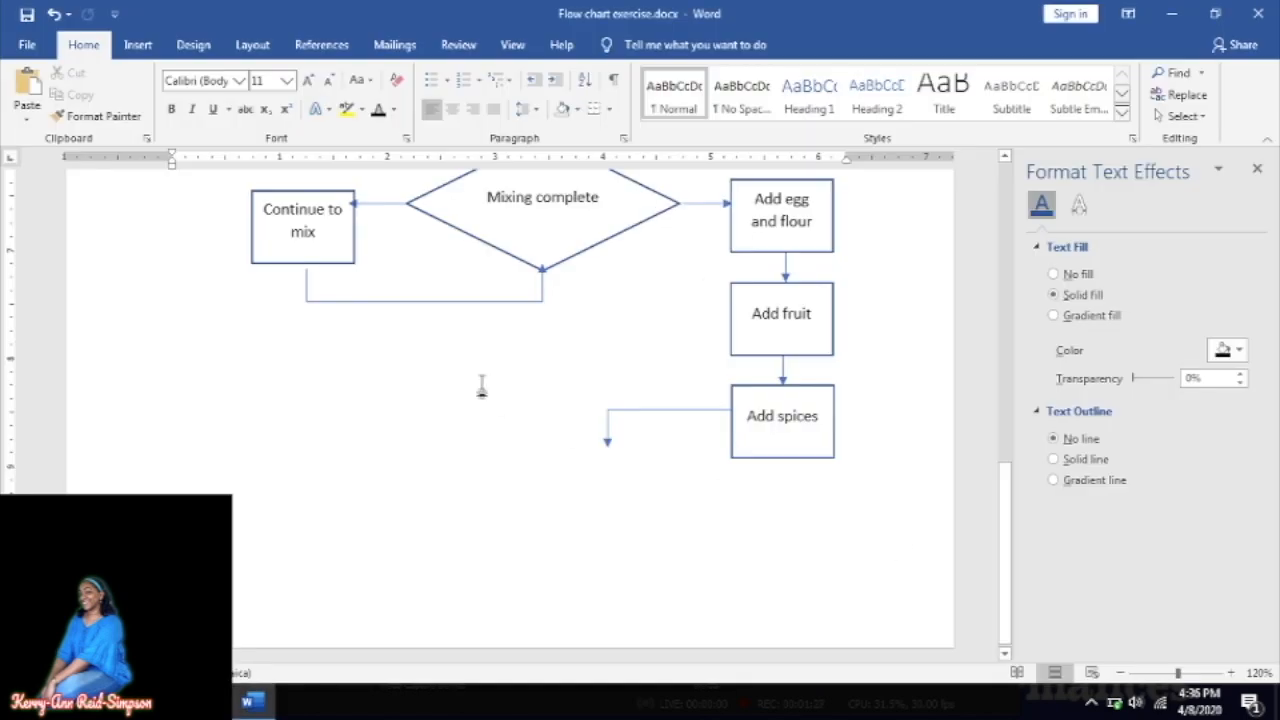
{"action": "left_click", "coordinate": [136, 45]}
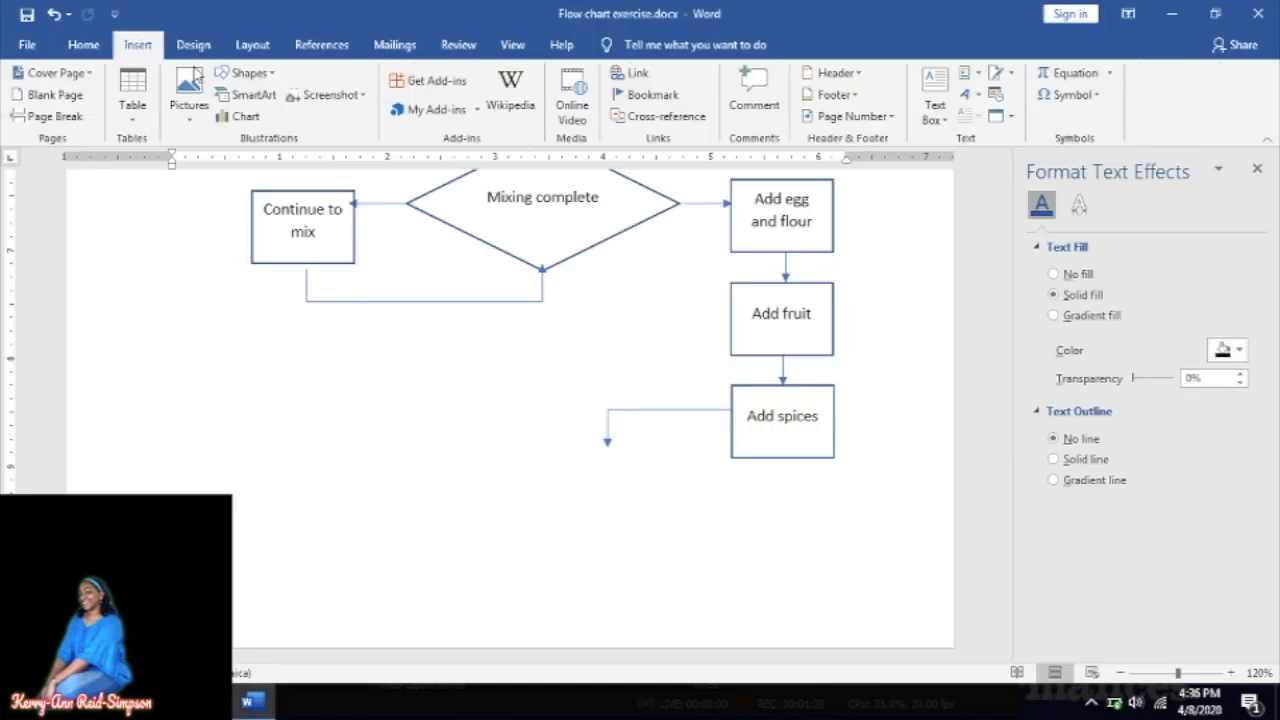
{"action": "left_click", "coordinate": [246, 78]}
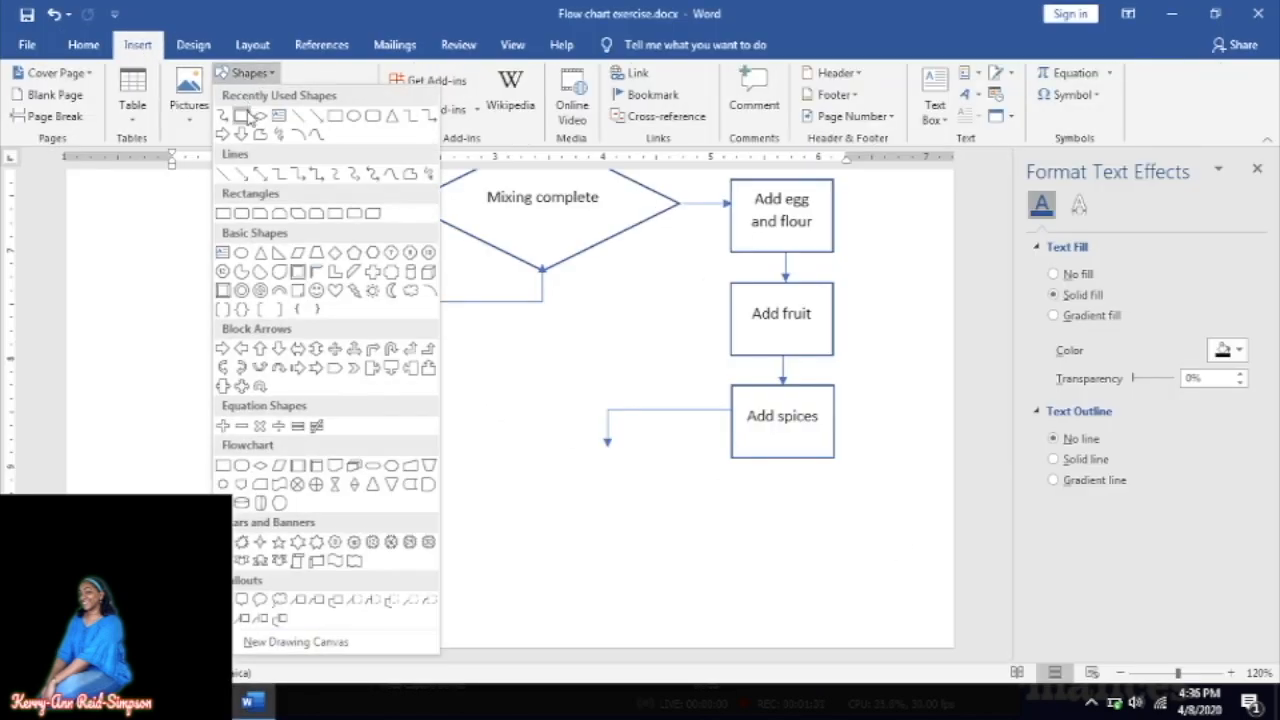
{"action": "left_click", "coordinate": [240, 98]}
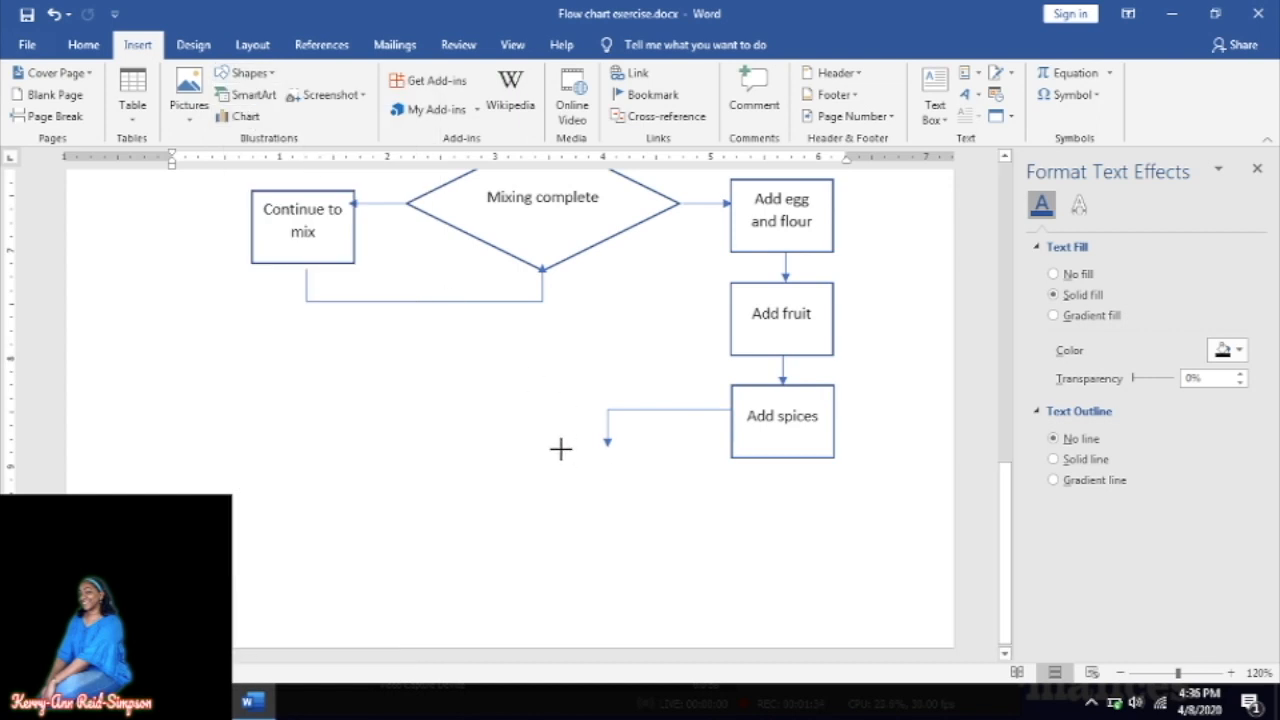
{"action": "mouse_move", "coordinate": [560, 449]}
{"action": "left_mouse_down"}
{"action": "mouse_move", "coordinate": [640, 463]}
{"action": "mouse_move", "coordinate": [670, 510]}
{"action": "left_mouse_up"}
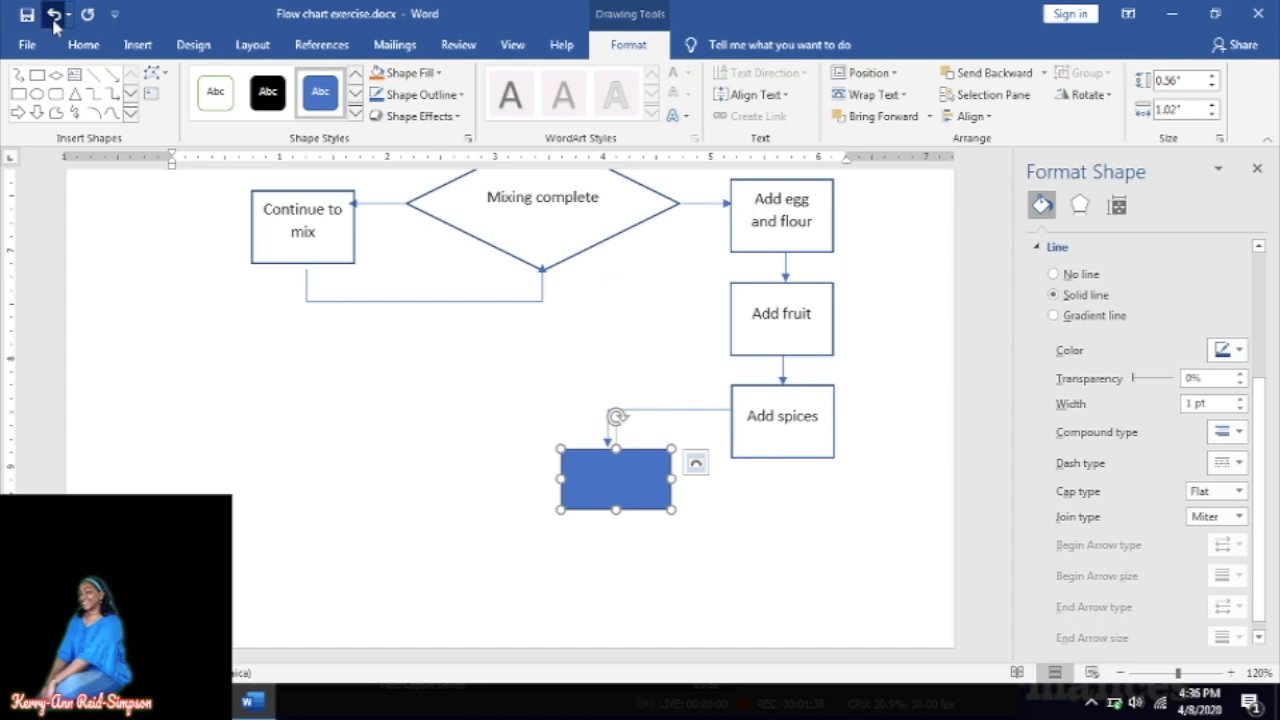
{"action": "left_click", "coordinate": [55, 16]}
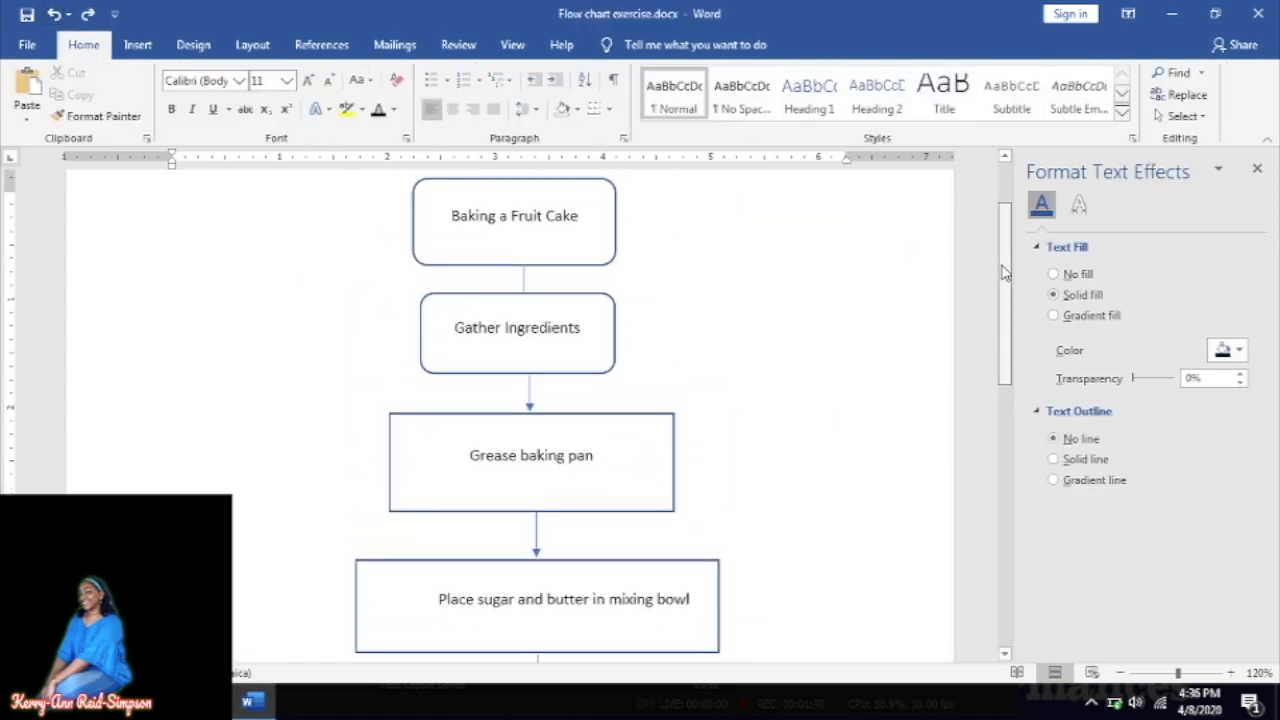
- Duplicate the "Add spices" rectangle and place the copy at the tip of the elbow connector's downward arrow
{"action": "left_click_drag", "start_coordinate": [1004, 272], "coordinate": [1055, 482]}
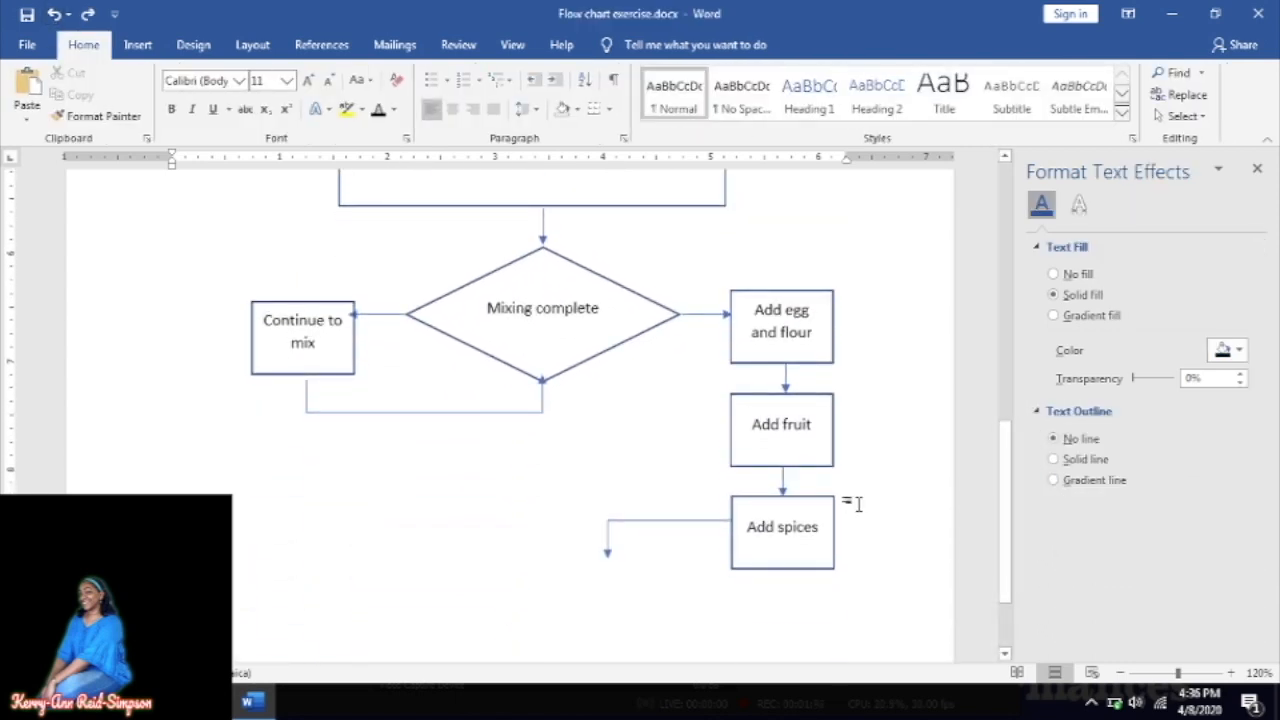
{"action": "left_click", "coordinate": [822, 500]}
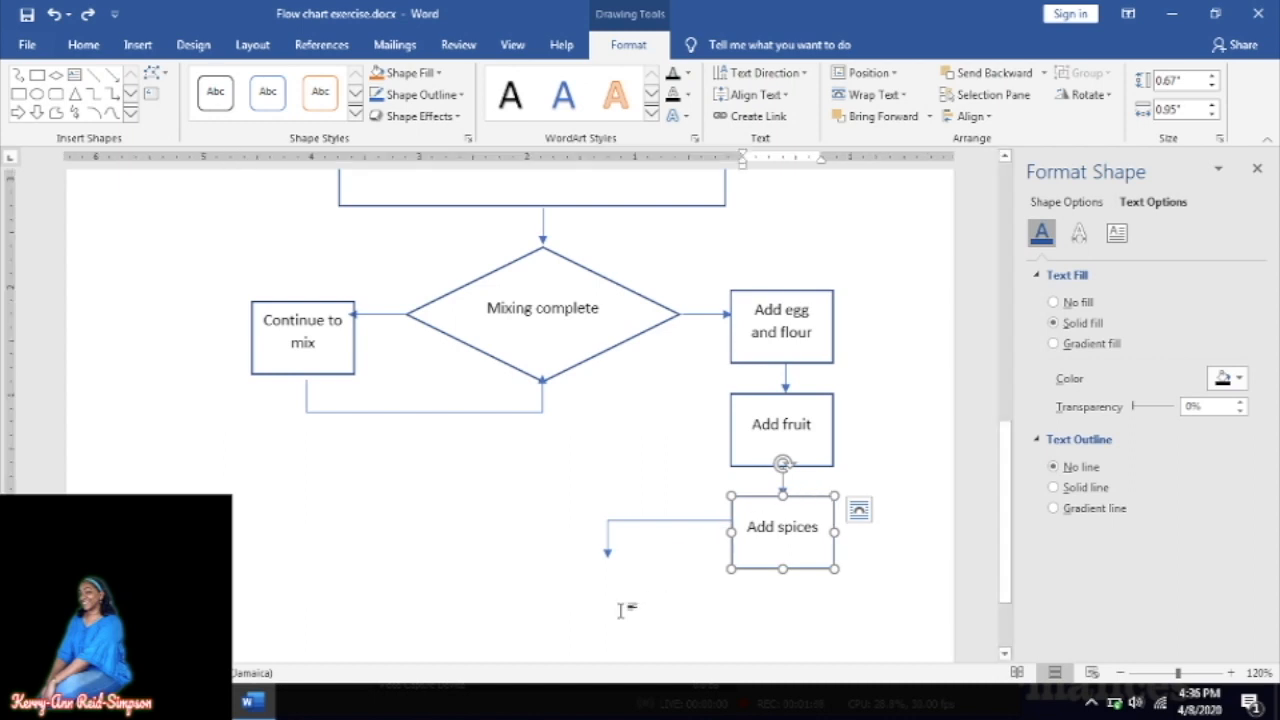
{"action": "key", "text": "ctrl+v"}
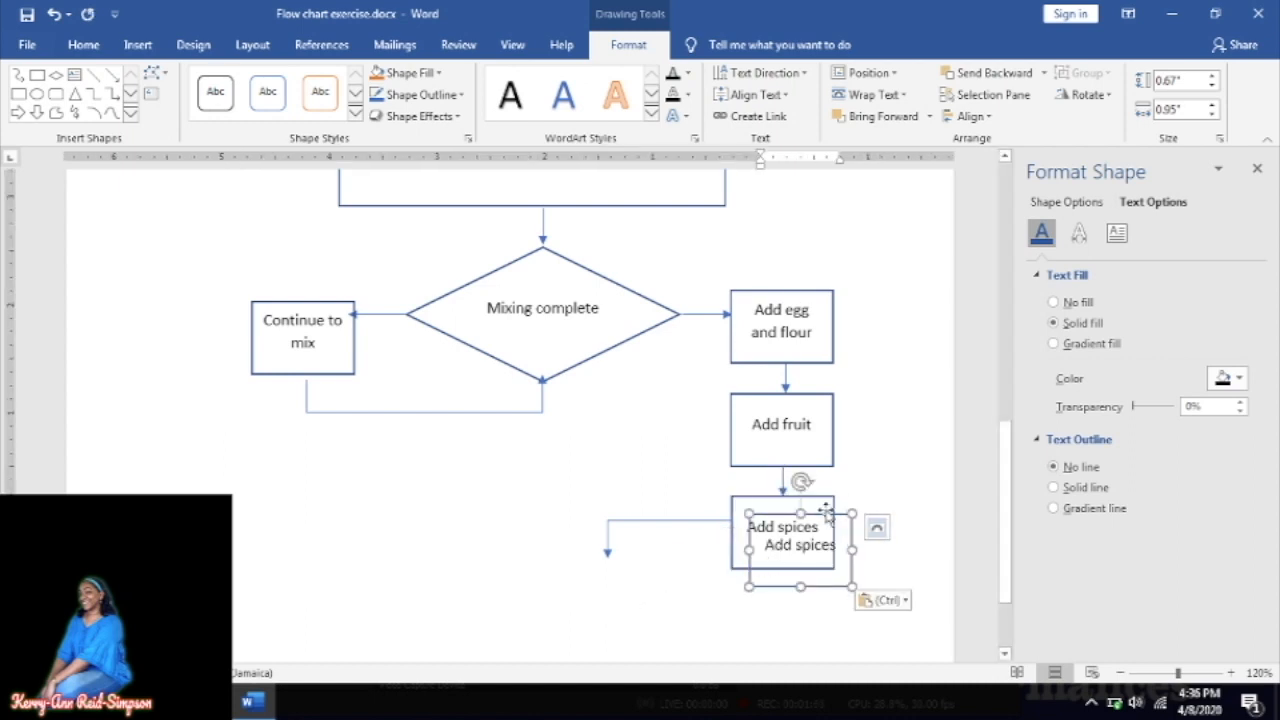
{"action": "left_click_drag", "start_coordinate": [828, 513], "coordinate": [631, 558]}
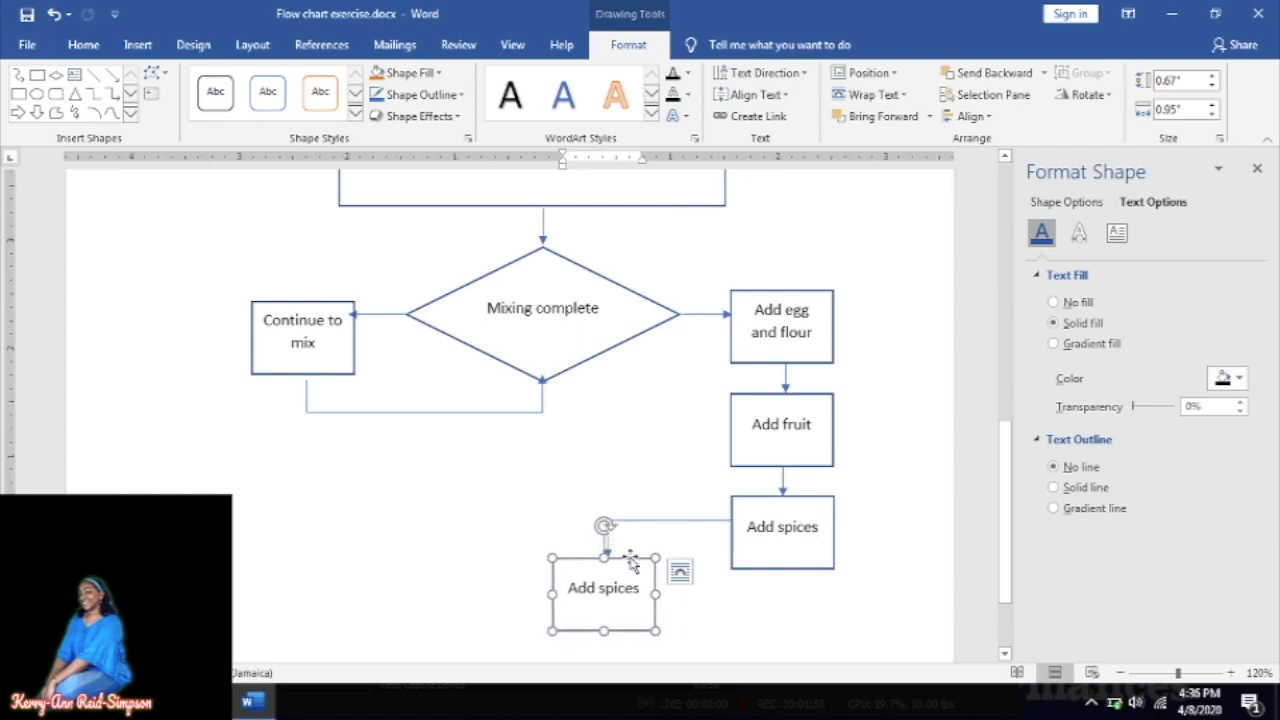
- Replace the text of the copied rectangle beneath the elbow connector with "Place mixture in baking pan", following the handwritten flowchart
{"action": "left_click_drag", "start_coordinate": [1007, 509], "coordinate": [1008, 554]}
{"action": "key", "text": "alt+Tab"}
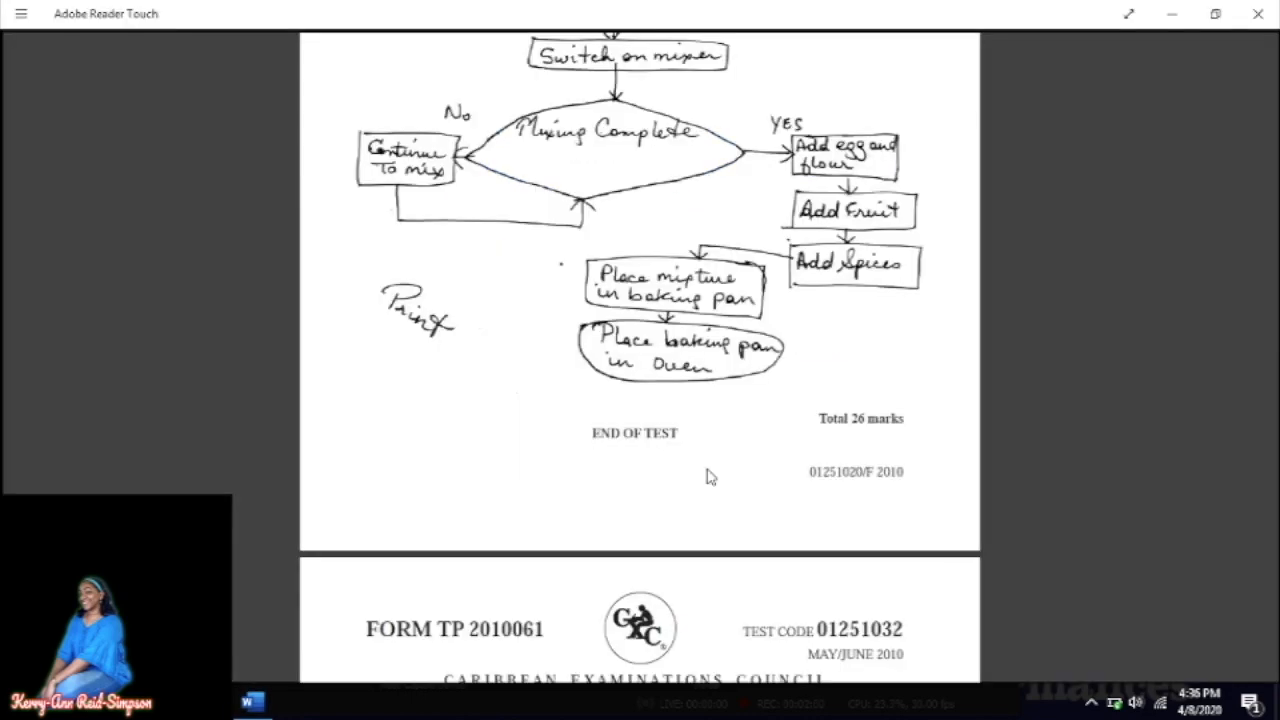
{"action": "key", "text": "alt+Tab"}
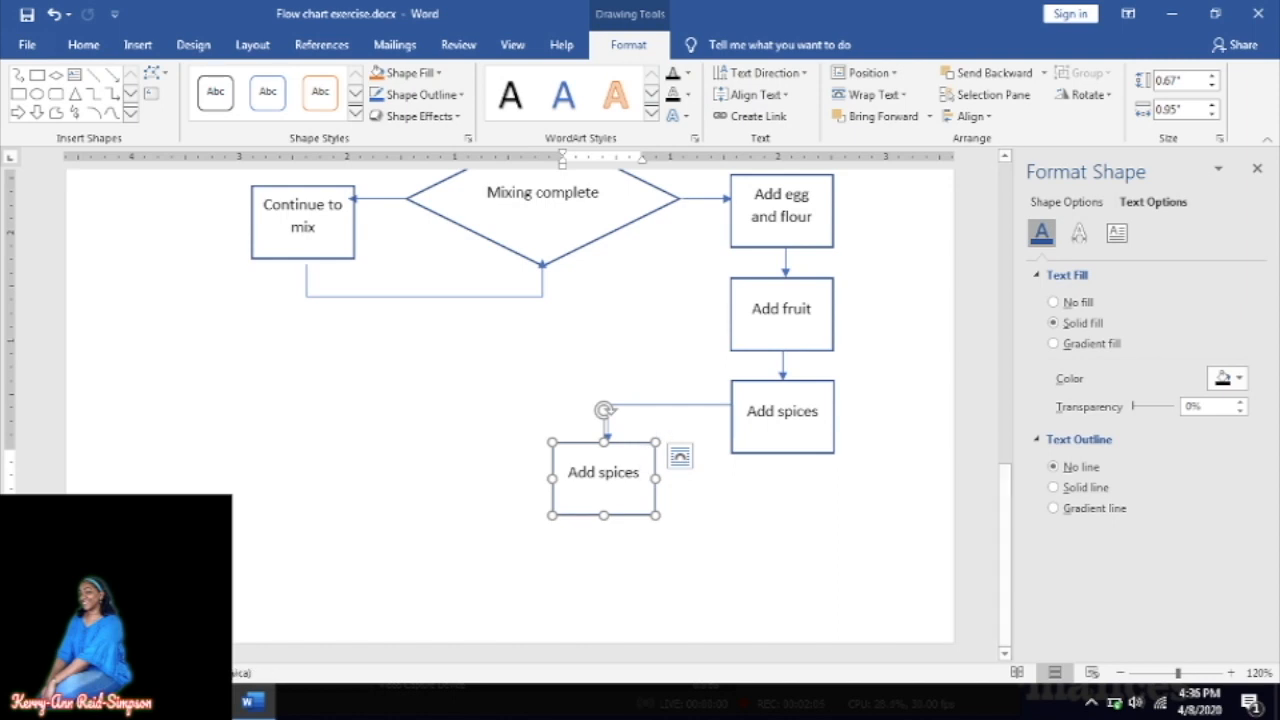
{"action": "key", "text": "BackSpace"}
{"action": "key", "text": "BackSpace"}
{"action": "key", "text": "BackSpace"}
{"action": "key", "text": "BackSpace"}
{"action": "key", "text": "BackSpace"}
{"action": "key", "text": "BackSpace"}
{"action": "key", "text": "BackSpace"}
{"action": "key", "text": "BackSpace"}
{"action": "key", "text": "BackSpace"}
{"action": "key", "text": "BackSpace"}
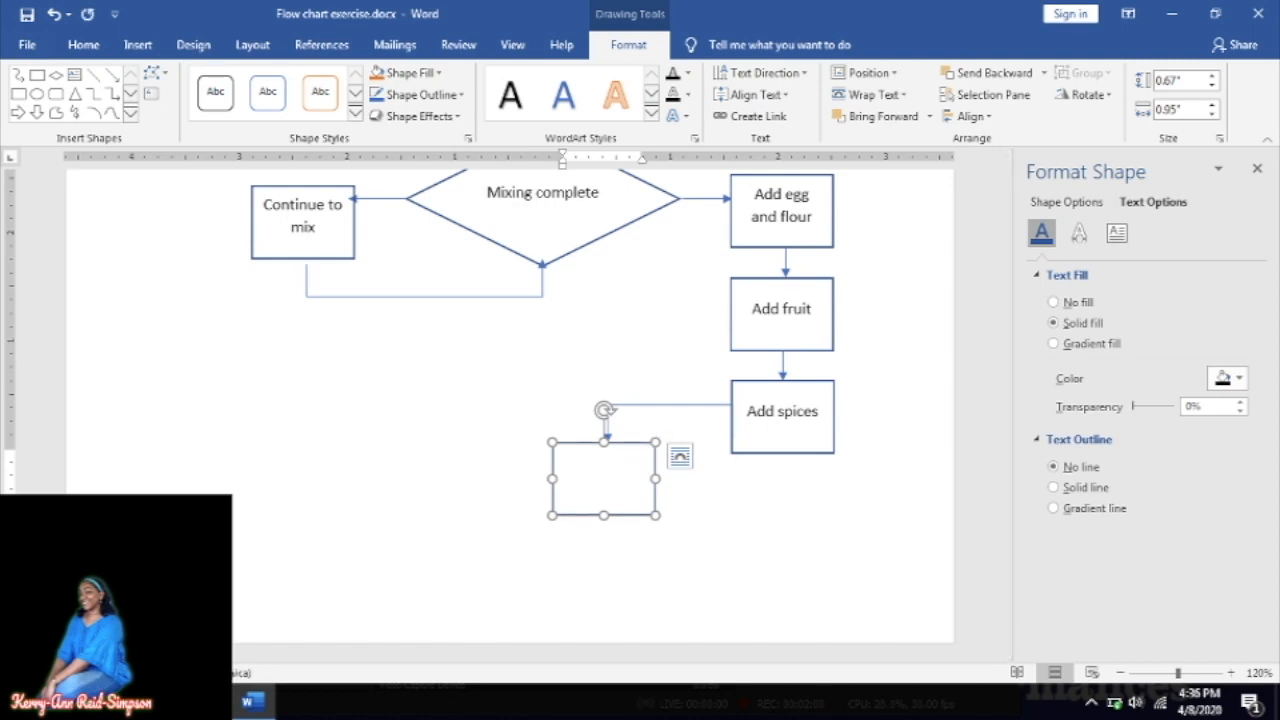
{"action": "type", "text": "place mis"}
{"action": "key", "text": "BackSpace"}
{"action": "type", "text": "xture in baki"}
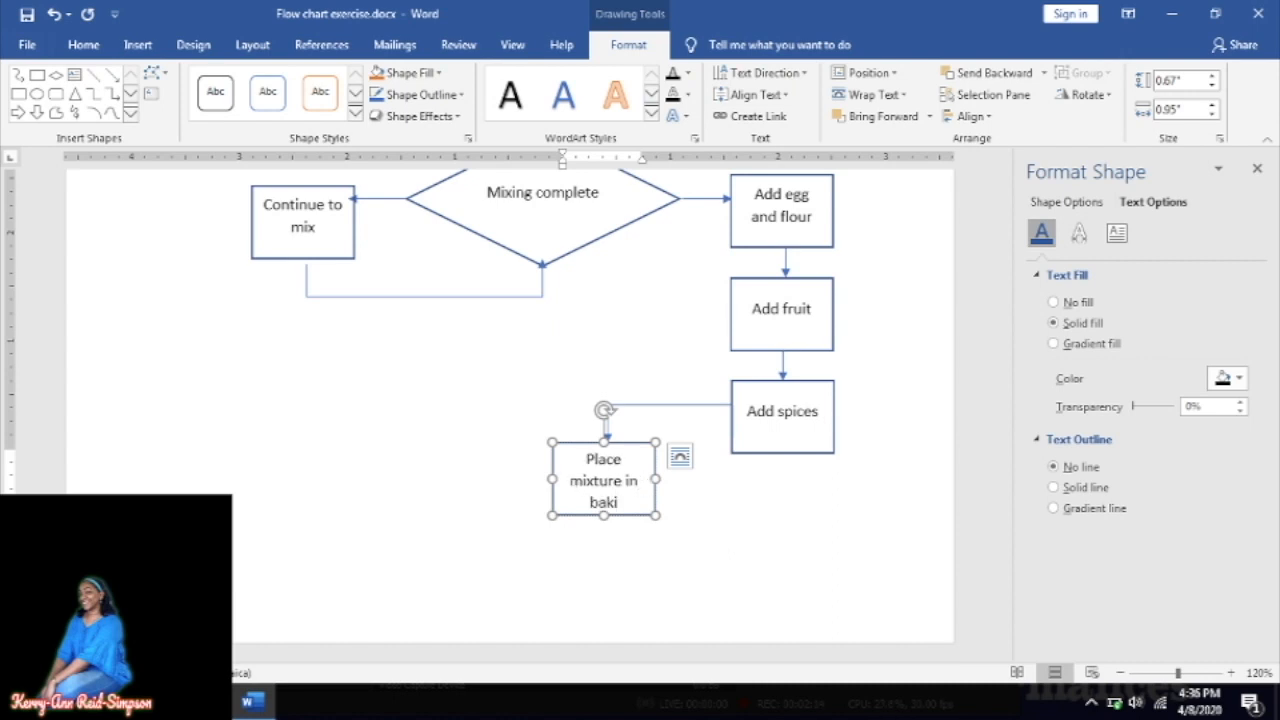
{"action": "type", "text": "ng pan"}
{"action": "key", "text": "alt+Tab"}
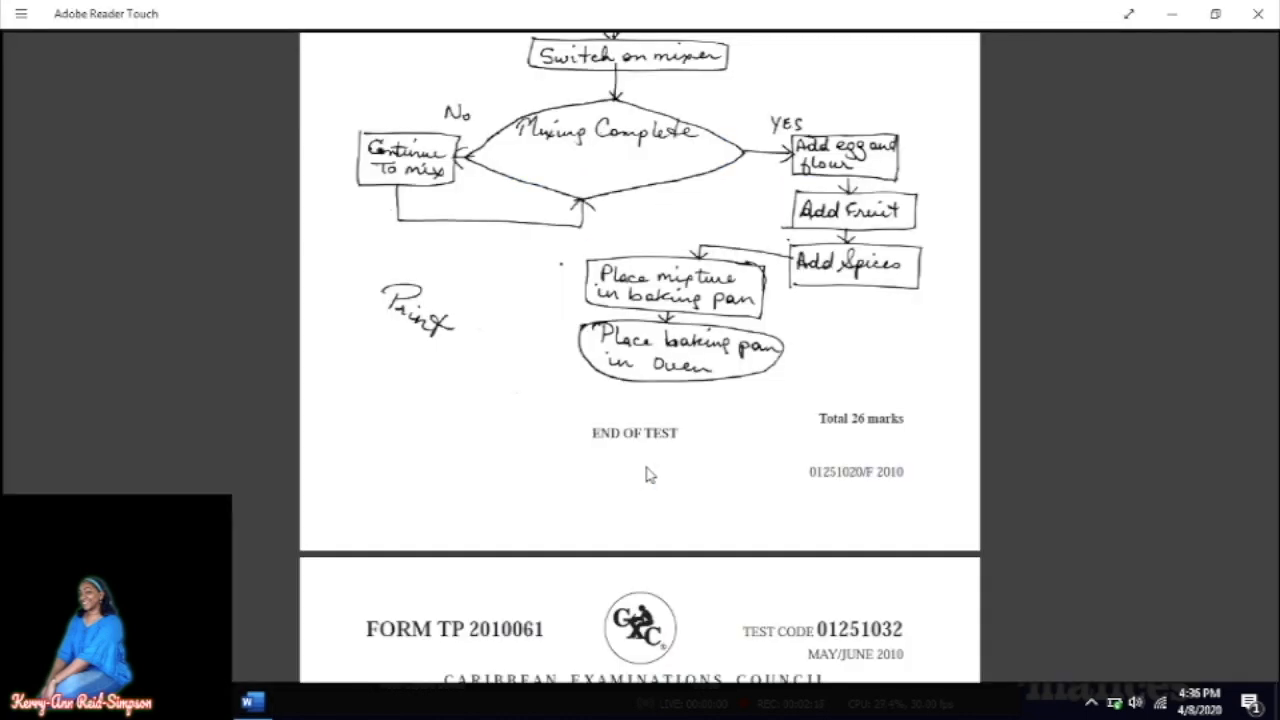
{"action": "key", "text": "alt+Tab"}
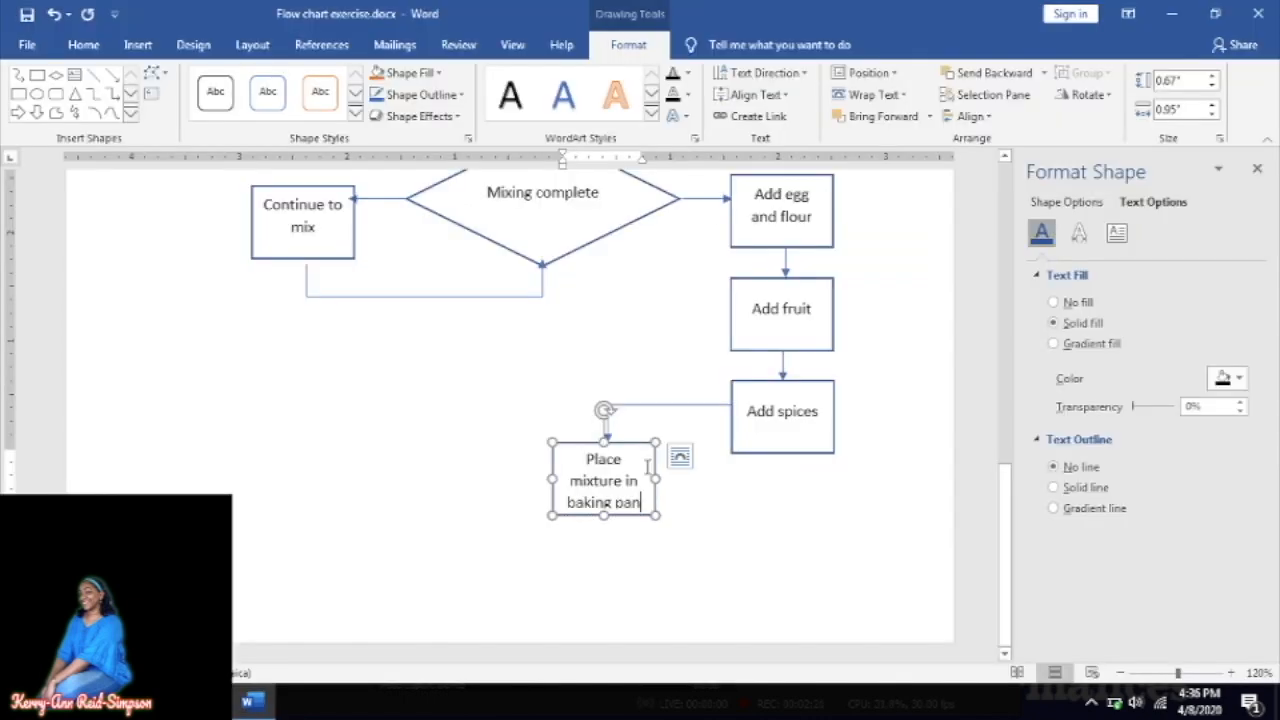
- Deselect the rectangle and set the document's page size to Legal, 8.5" x 14"
{"action": "left_click", "coordinate": [617, 535]}
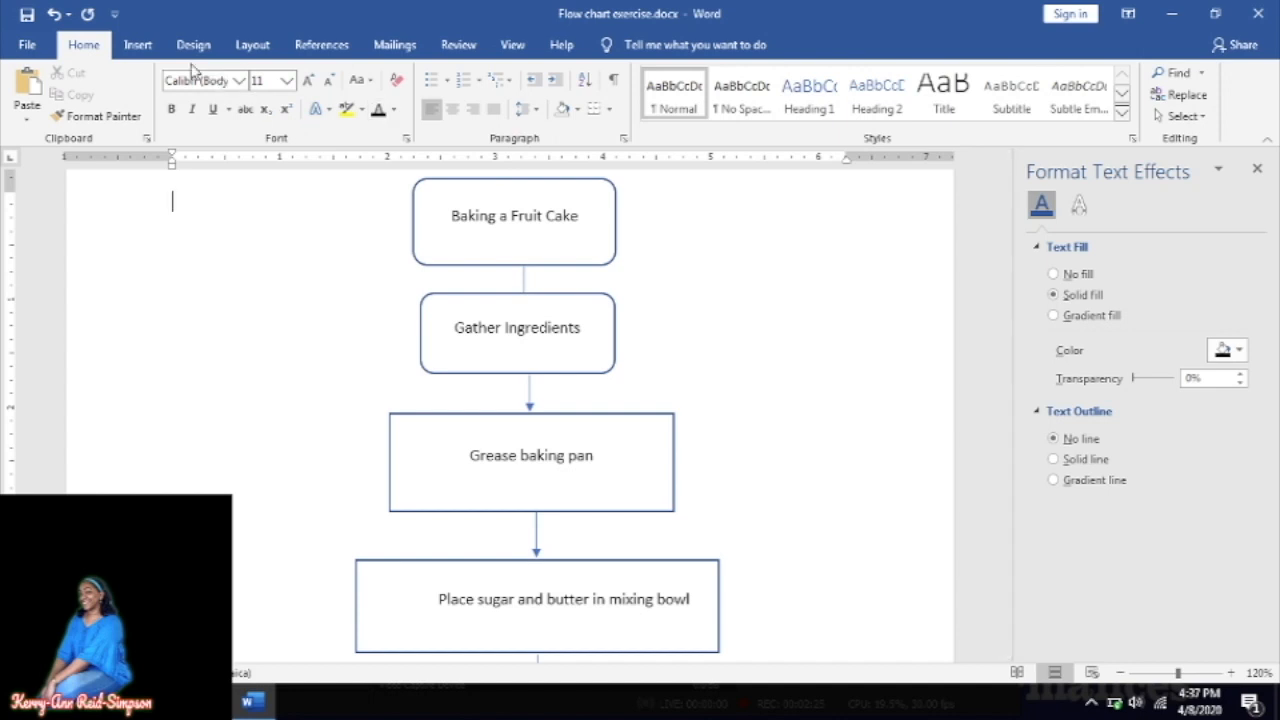
{"action": "left_click", "coordinate": [139, 46]}
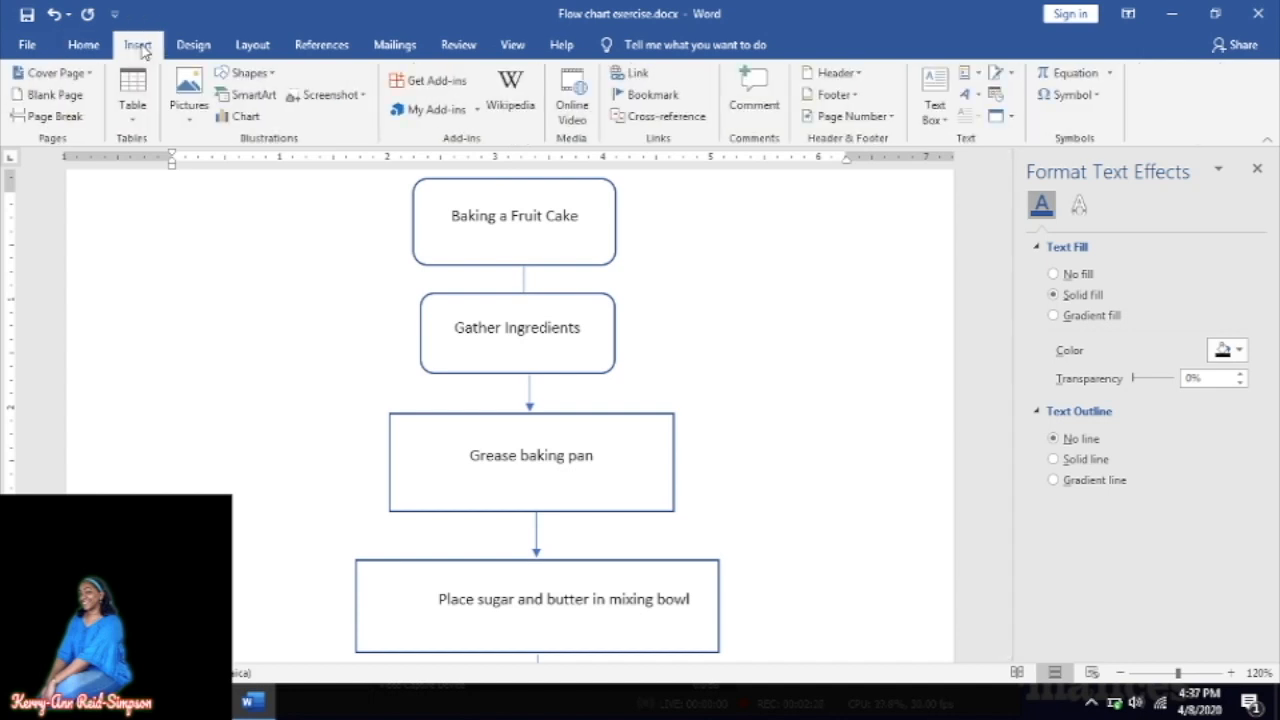
{"action": "left_click", "coordinate": [251, 45]}
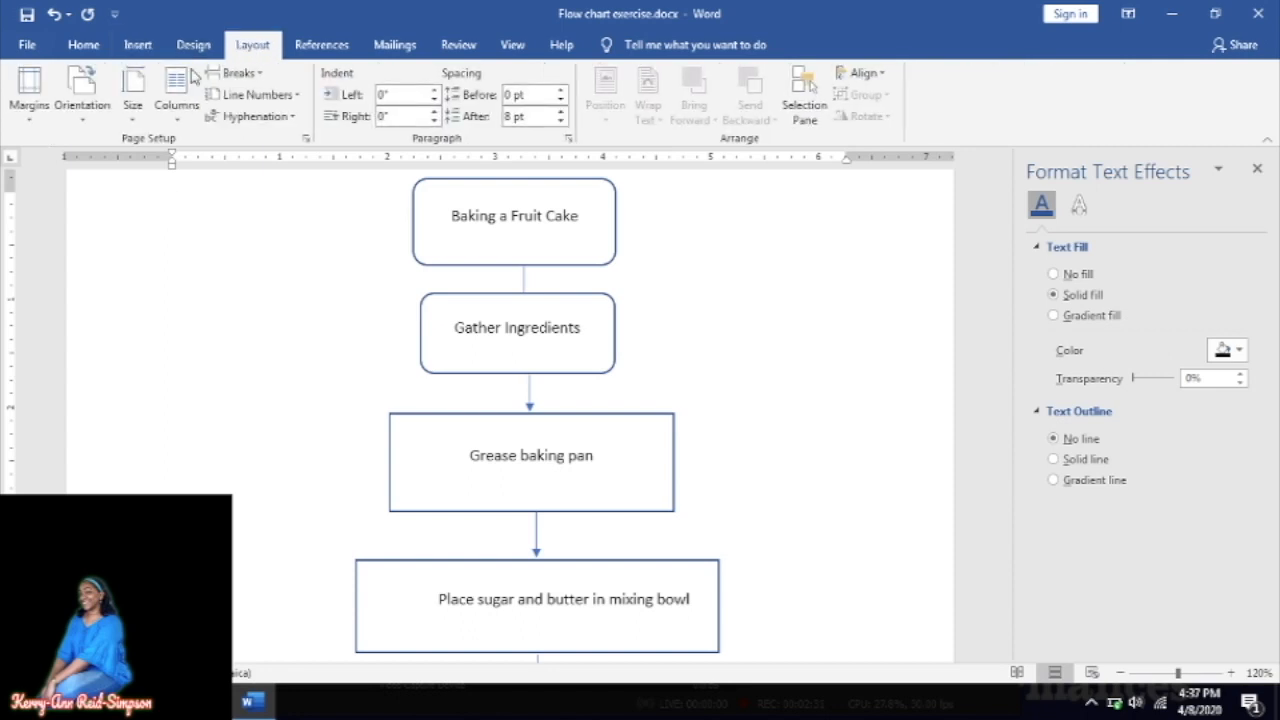
{"action": "left_click", "coordinate": [140, 100]}
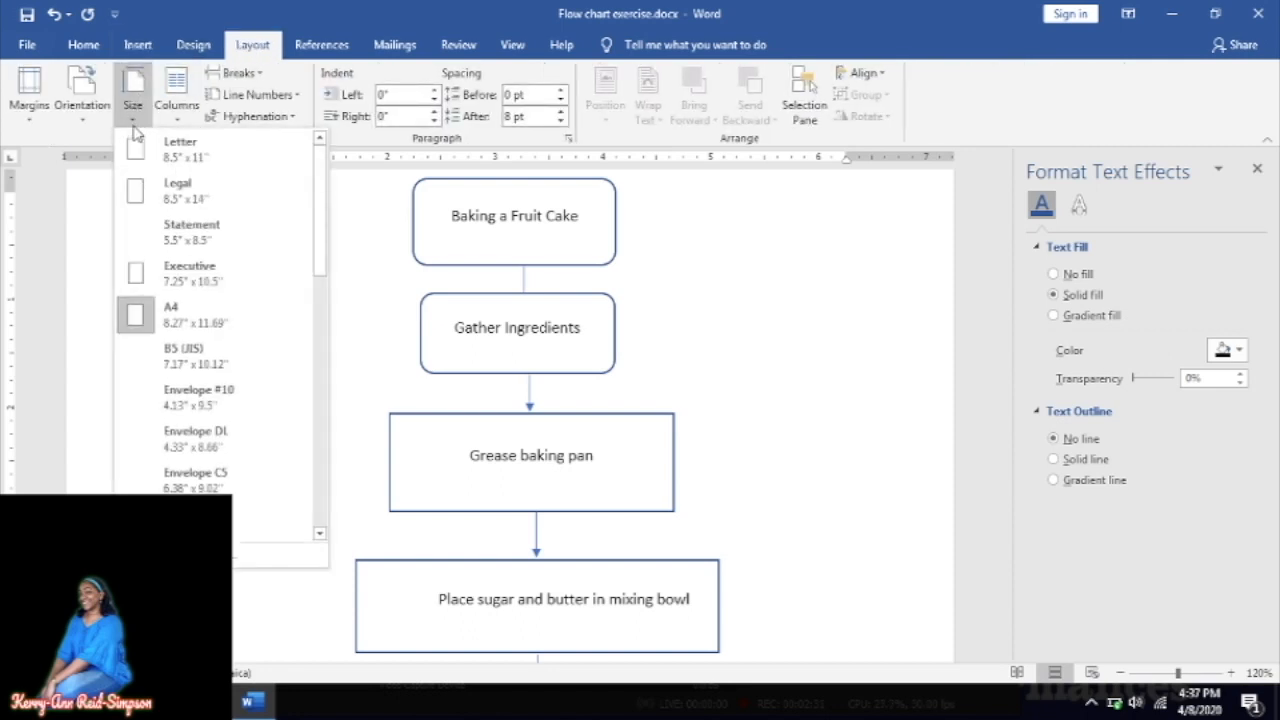
{"action": "left_click", "coordinate": [168, 181]}
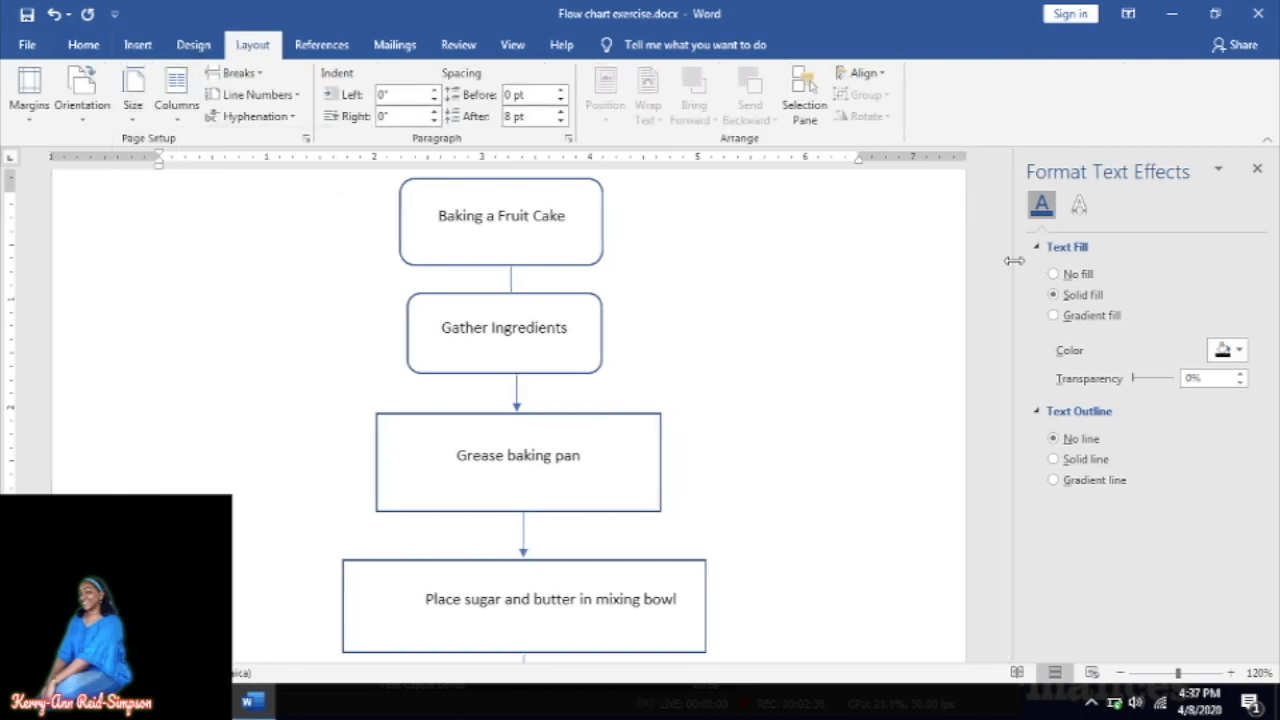
- Extend the "Place mixture in baking pan" rectangle slightly downward so that its three lines of text fit
{"action": "left_click_drag", "start_coordinate": [1008, 262], "coordinate": [1040, 507]}
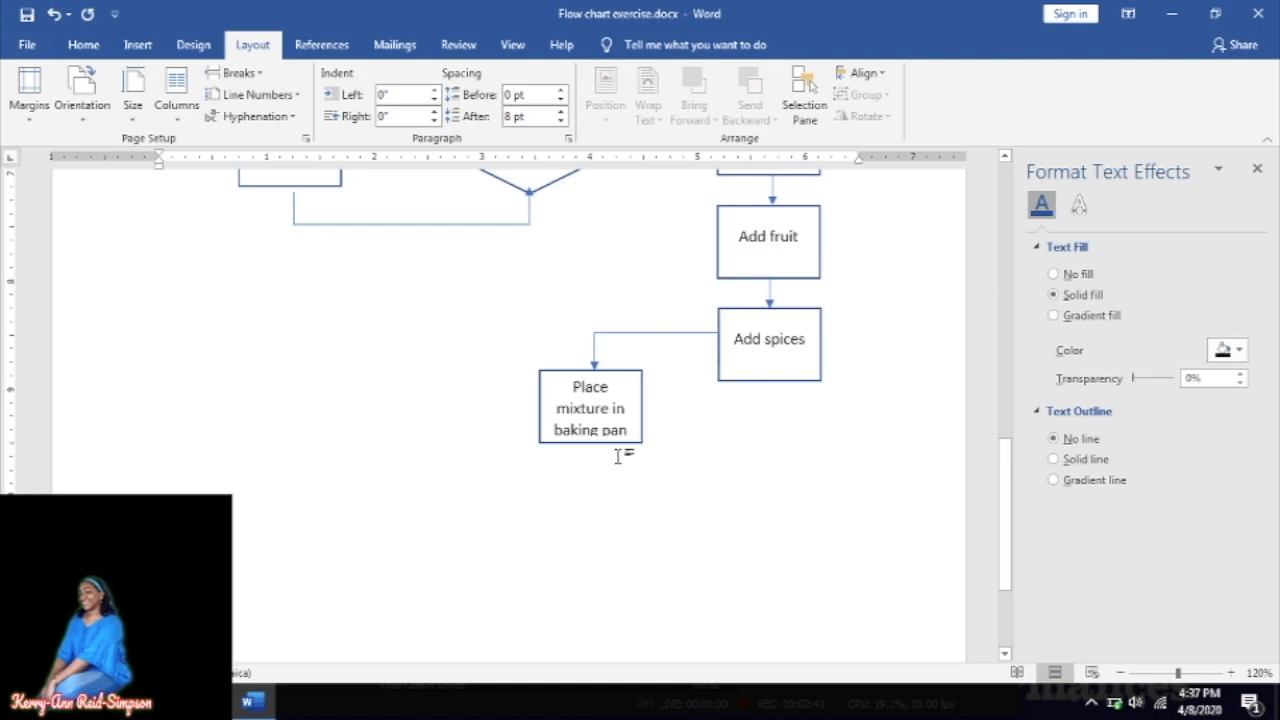
{"action": "left_click", "coordinate": [590, 430]}
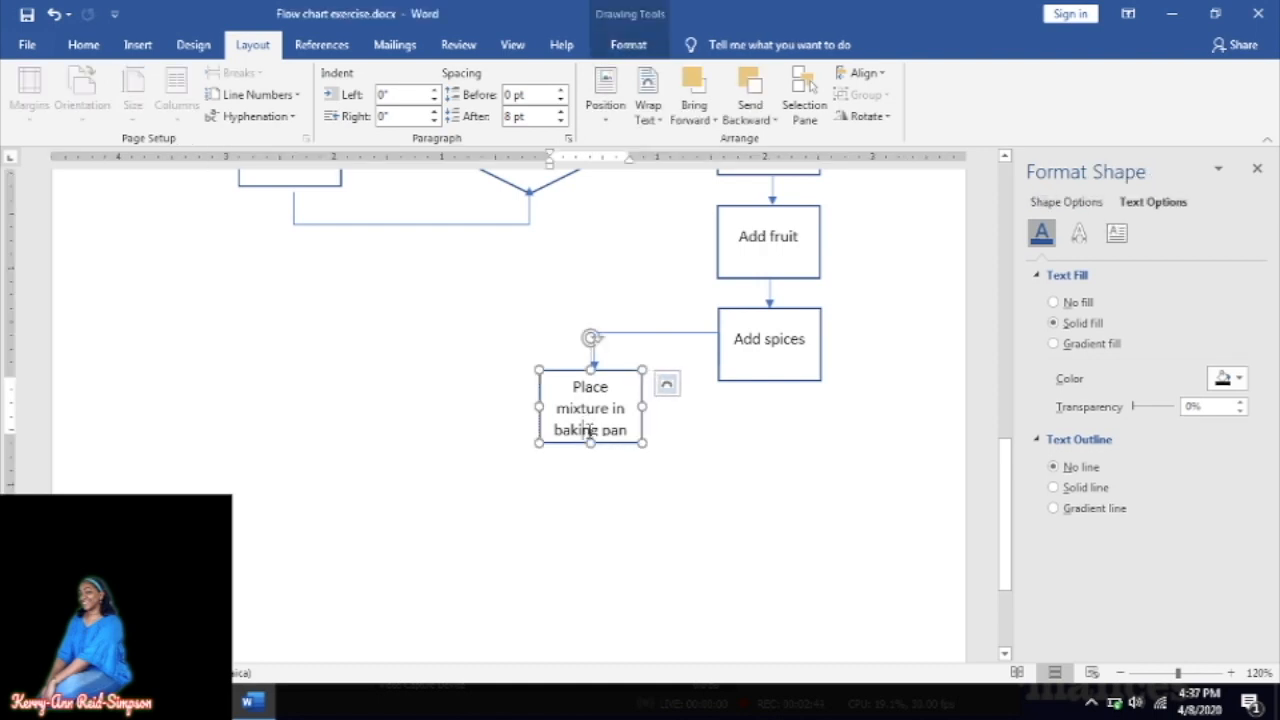
{"action": "left_click_drag", "start_coordinate": [590, 443], "coordinate": [592, 451]}
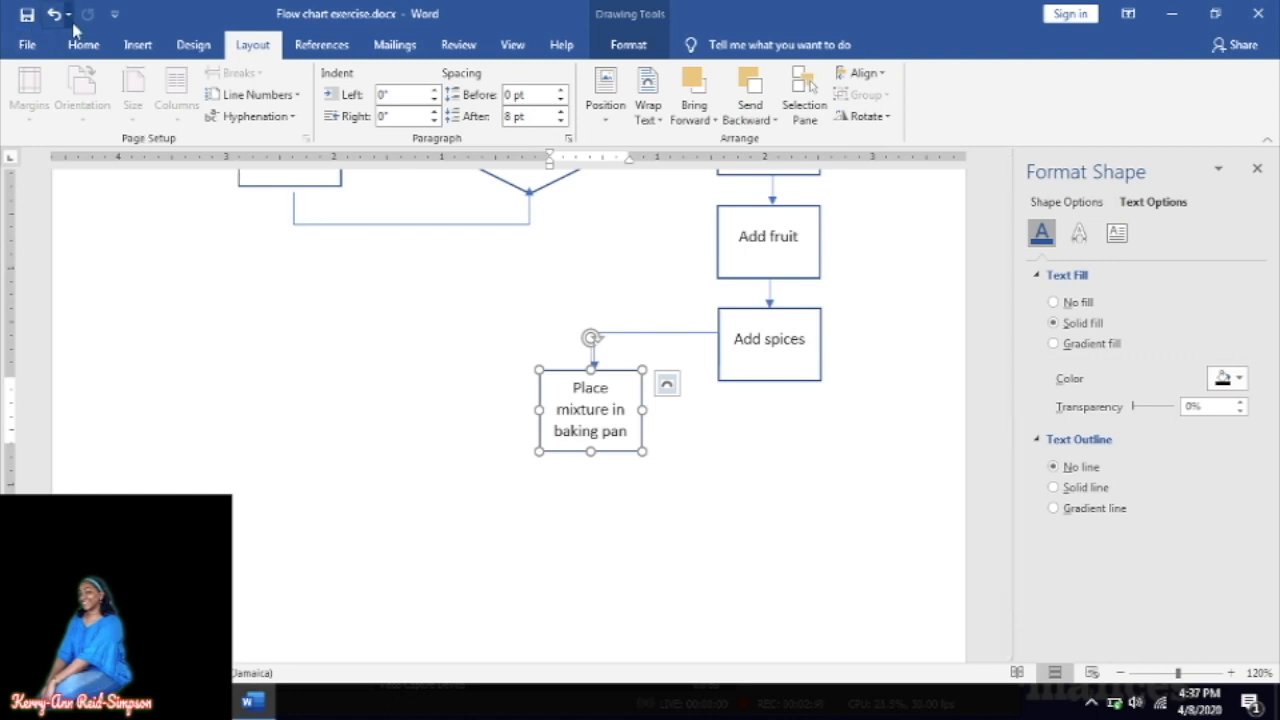
- Draw a vertical arrow about 0.3" long pointing down from the lower edge of the "Place mixture in baking pan" rectangle
{"action": "left_click", "coordinate": [138, 44]}
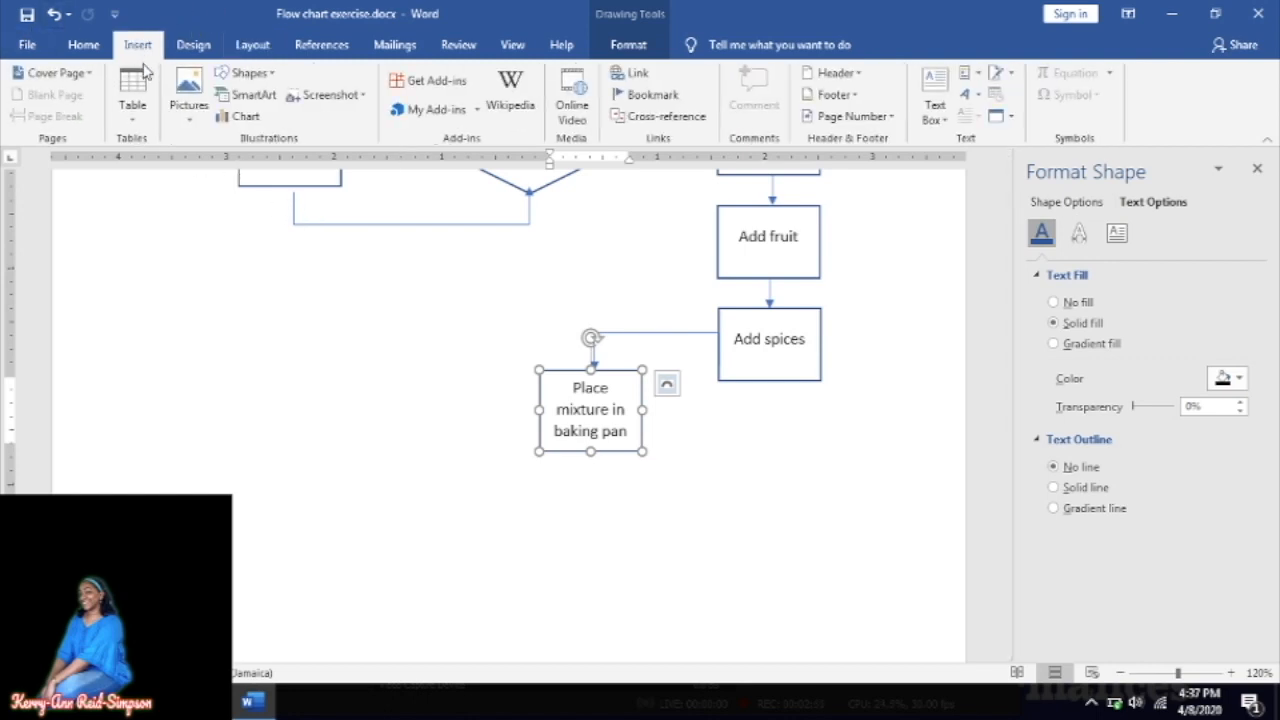
{"action": "left_click", "coordinate": [246, 73]}
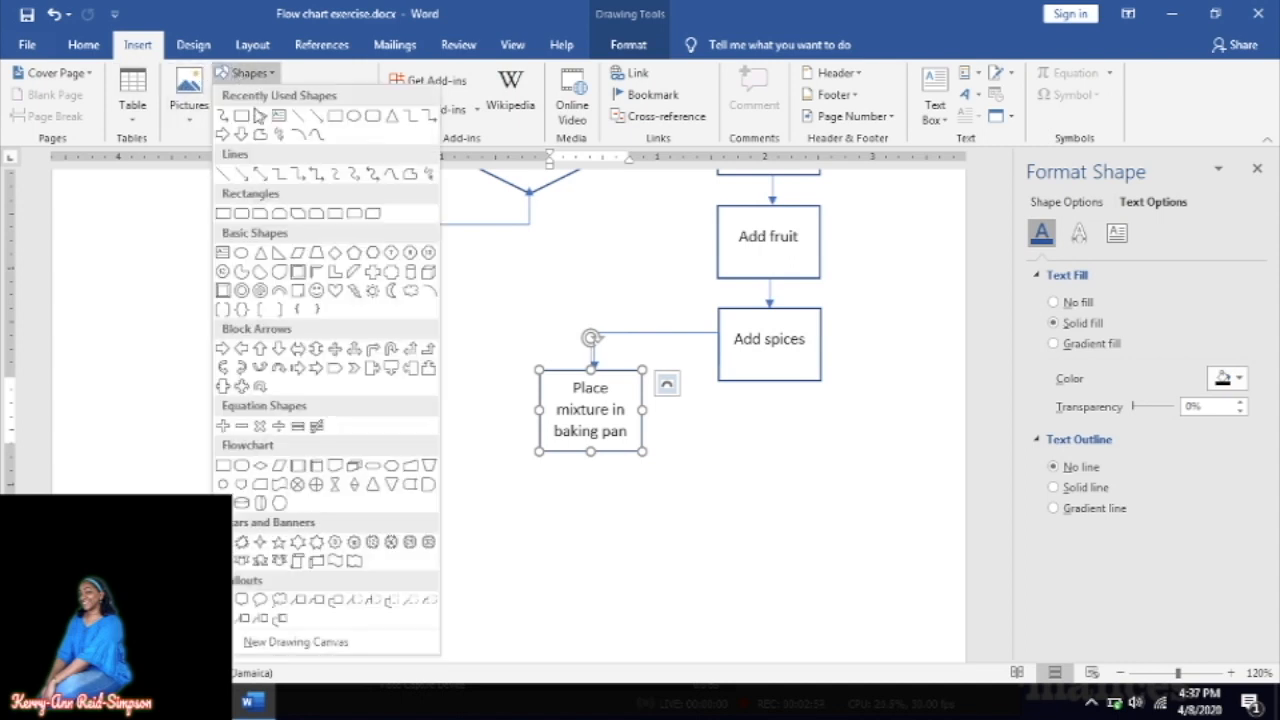
{"action": "left_click", "coordinate": [317, 116]}
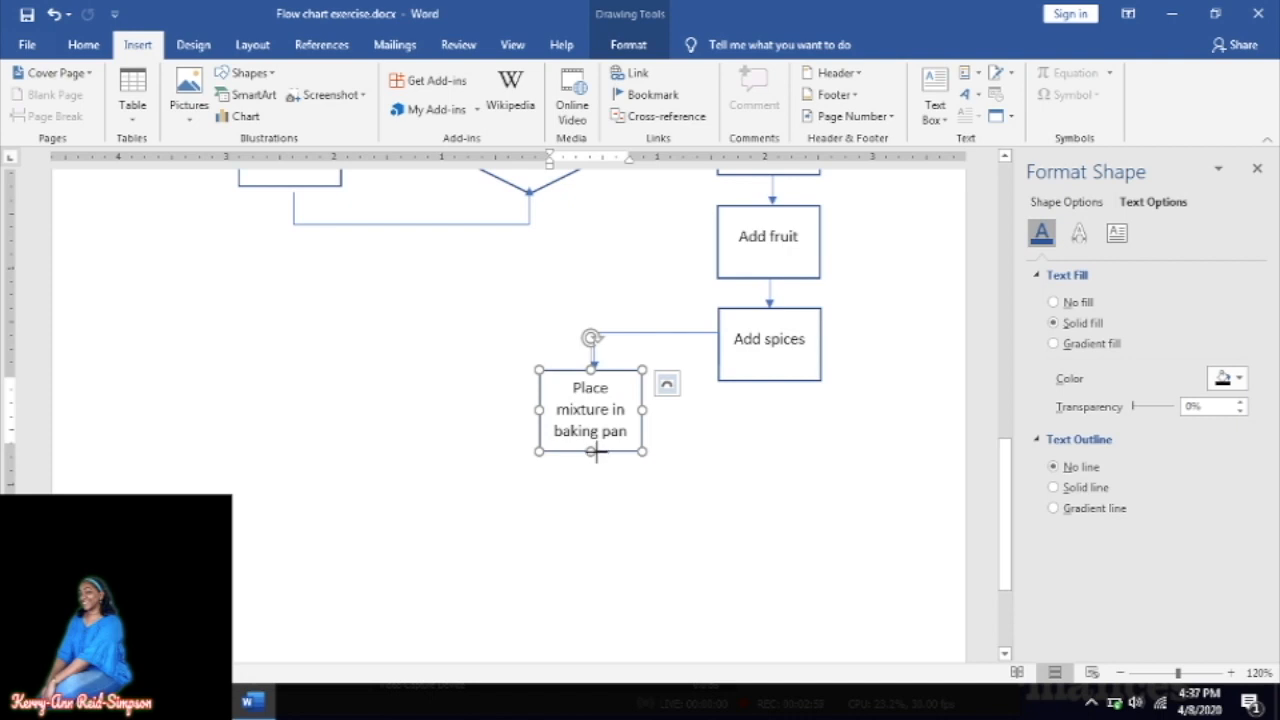
{"action": "left_click_drag", "start_coordinate": [596, 452], "coordinate": [596, 484]}
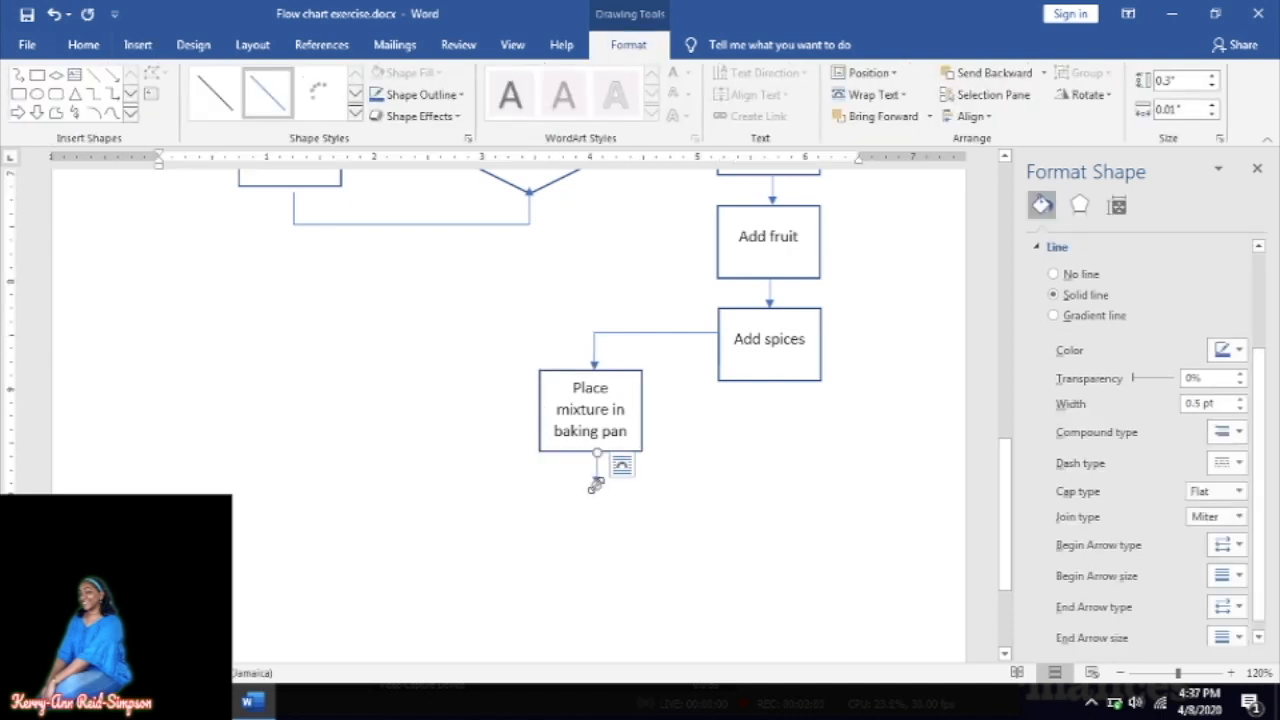
{"action": "key", "text": "ctrl+v"}
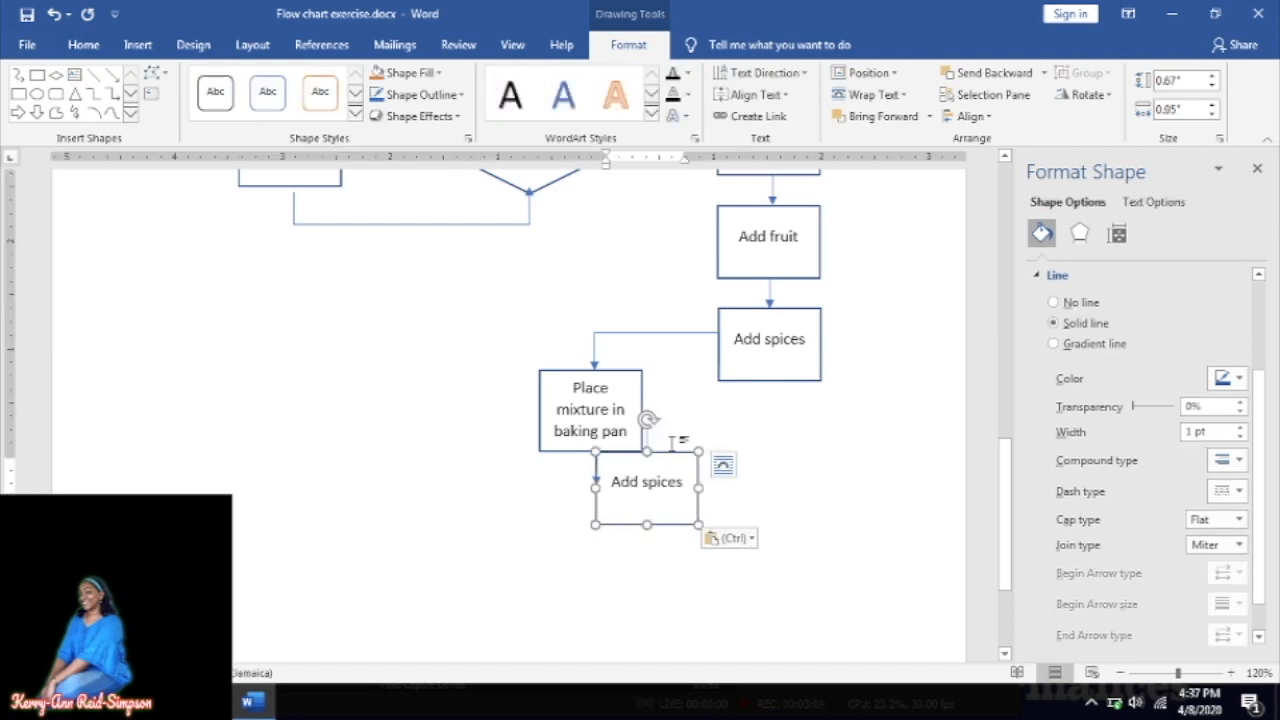
{"action": "left_click_drag", "start_coordinate": [672, 455], "coordinate": [617, 485]}
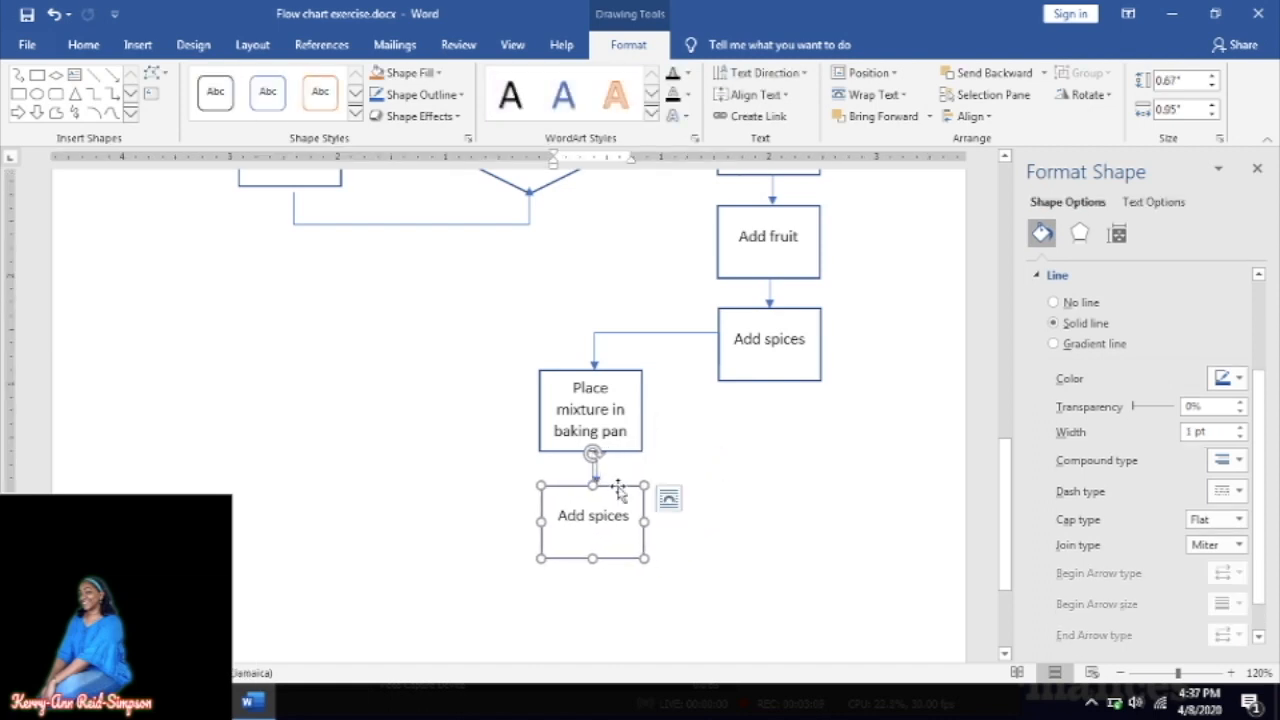
{"action": "key", "text": "alt+Tab"}
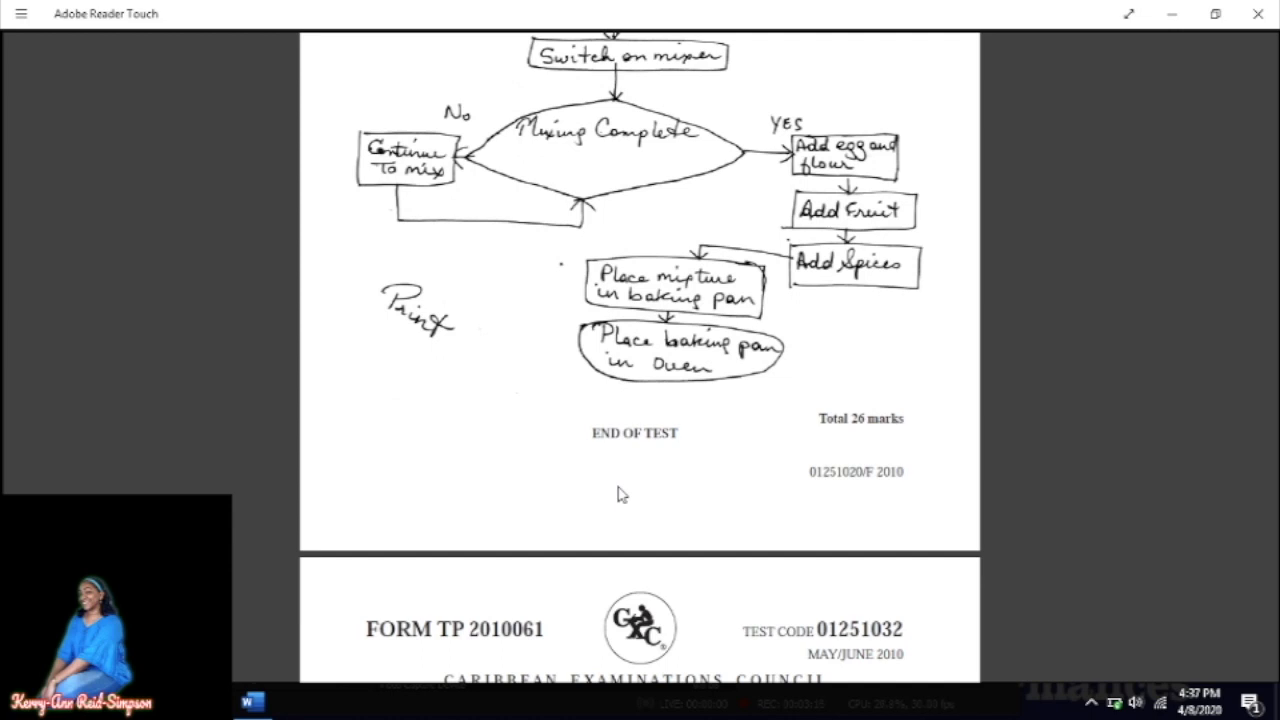
{"action": "key", "text": "alt+Tab"}
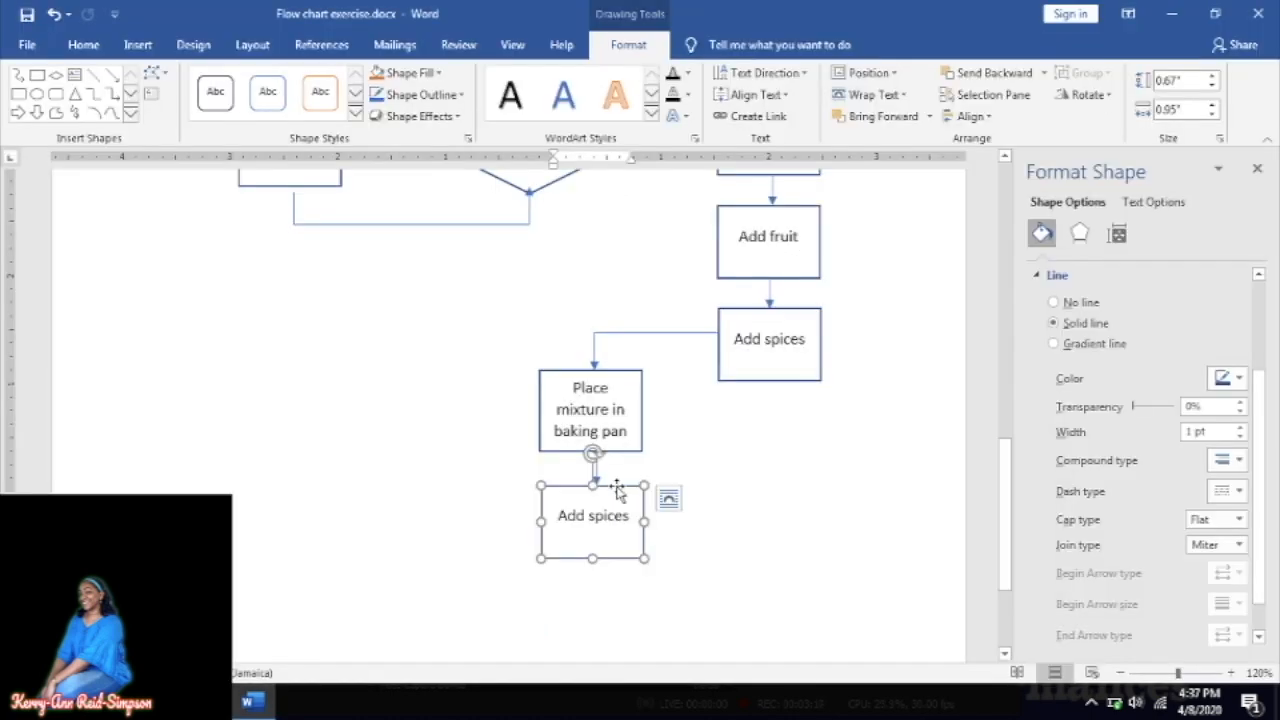
{"action": "key", "text": "Delete"}
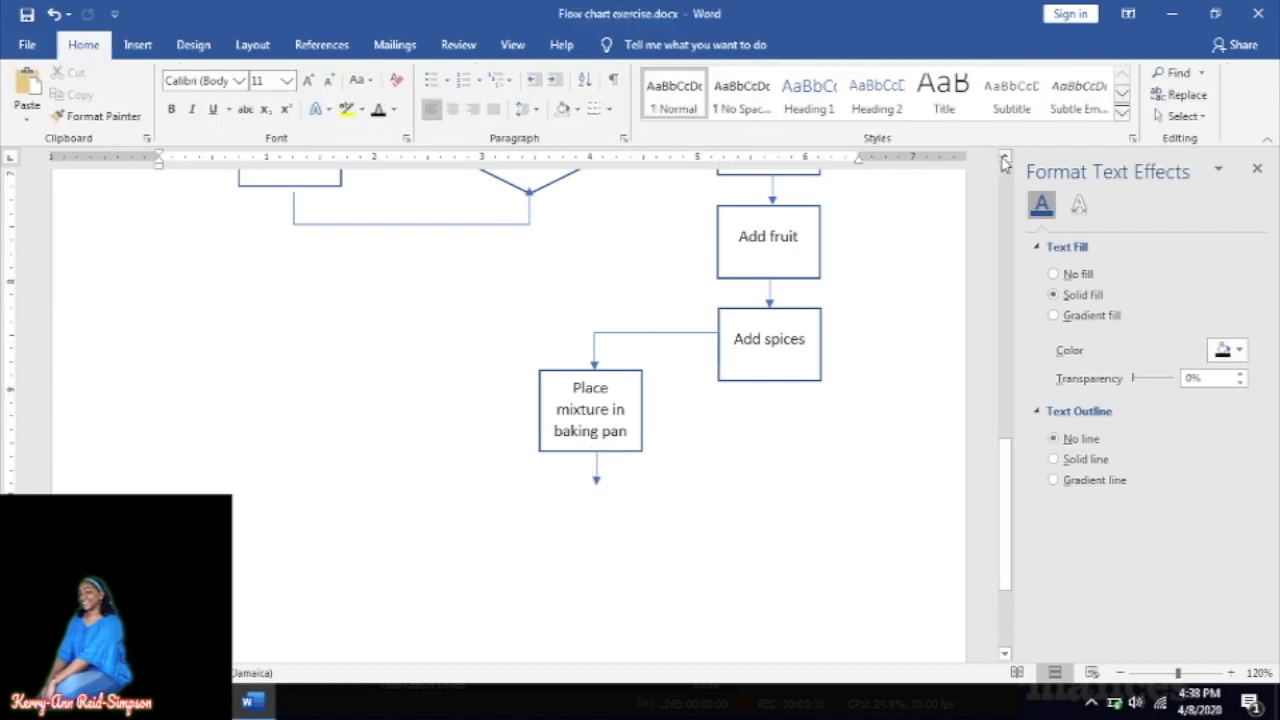
- Duplicate the "Gather Ingredients" rounded rectangle and place the copy to the right of the "Place sugar and butter in mixing bowl" rectangle
{"action": "scroll", "coordinate": [1005, 163], "scroll_direction": "up", "scroll_amount": 6}
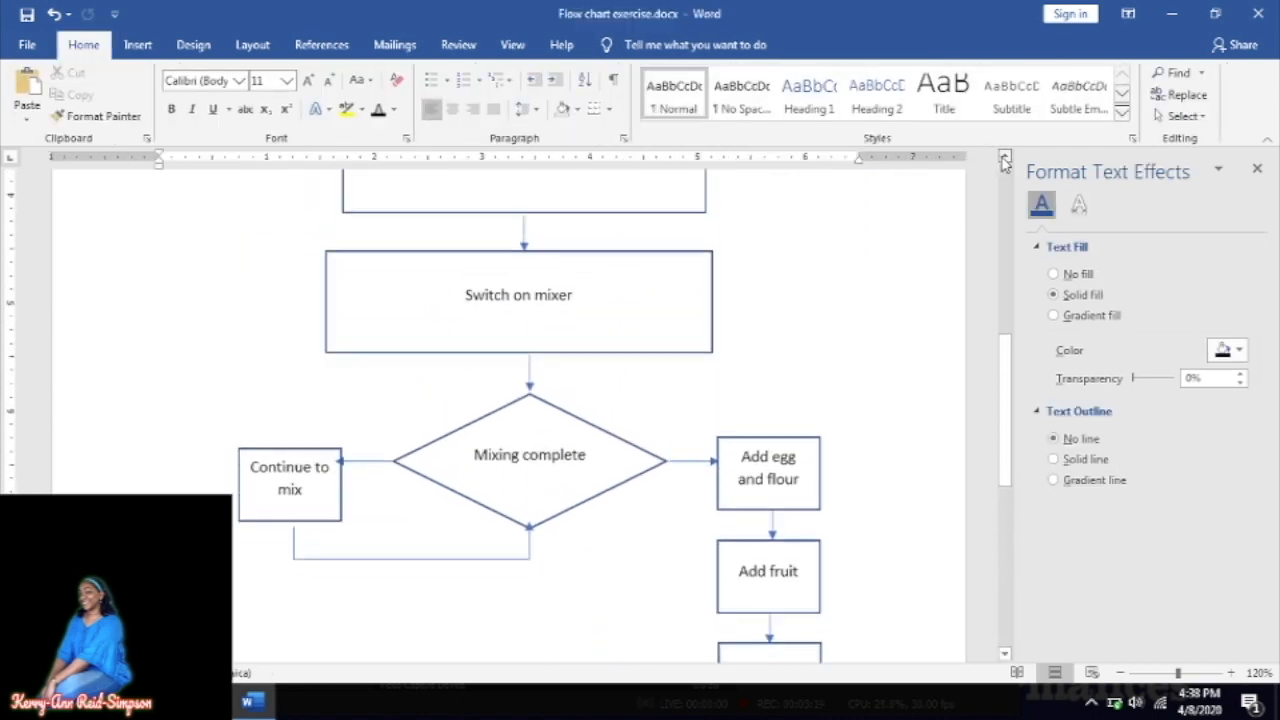
{"action": "scroll", "coordinate": [1005, 163], "scroll_direction": "up", "scroll_amount": 10}
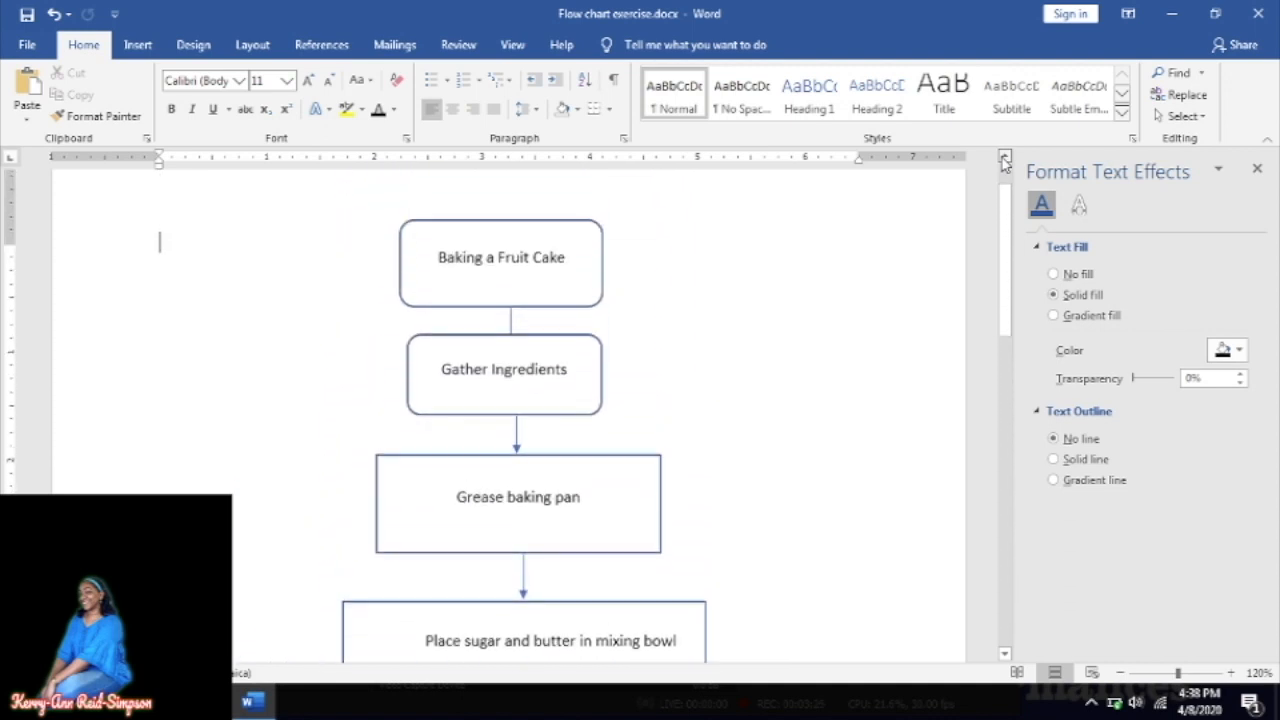
{"action": "scroll", "coordinate": [1005, 163], "scroll_direction": "up", "scroll_amount": 2}
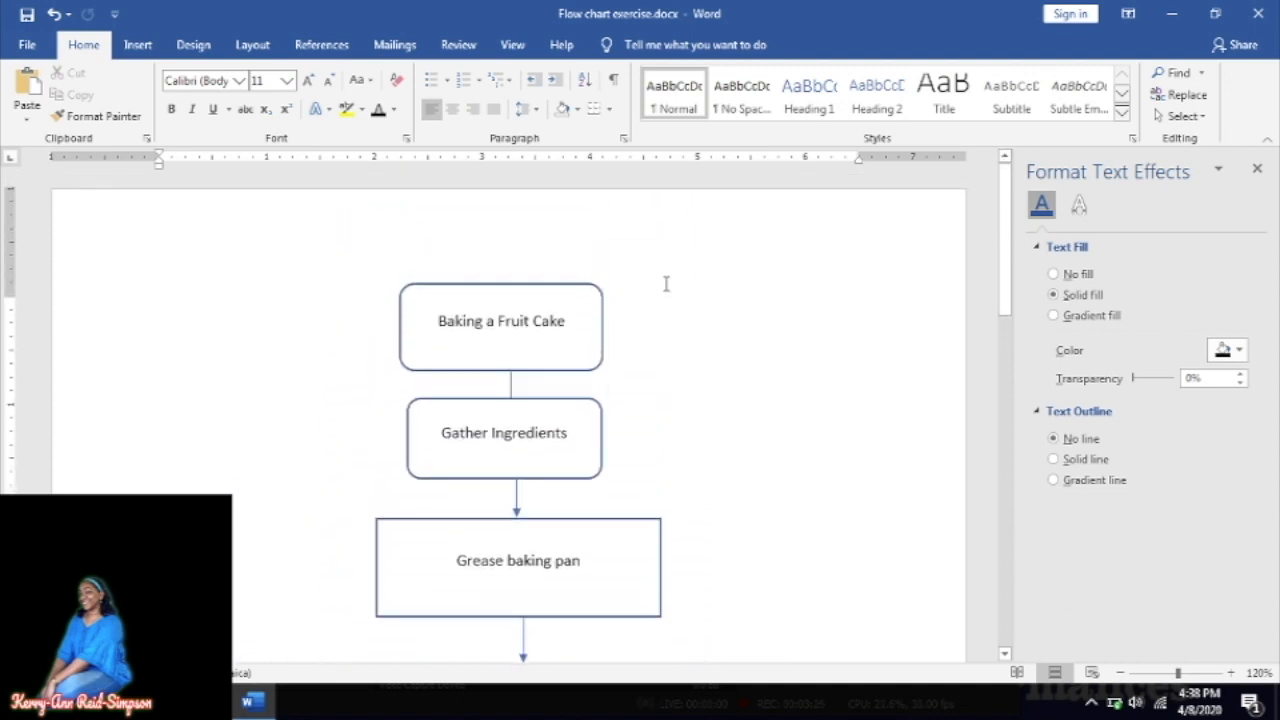
{"action": "left_click", "coordinate": [539, 400]}
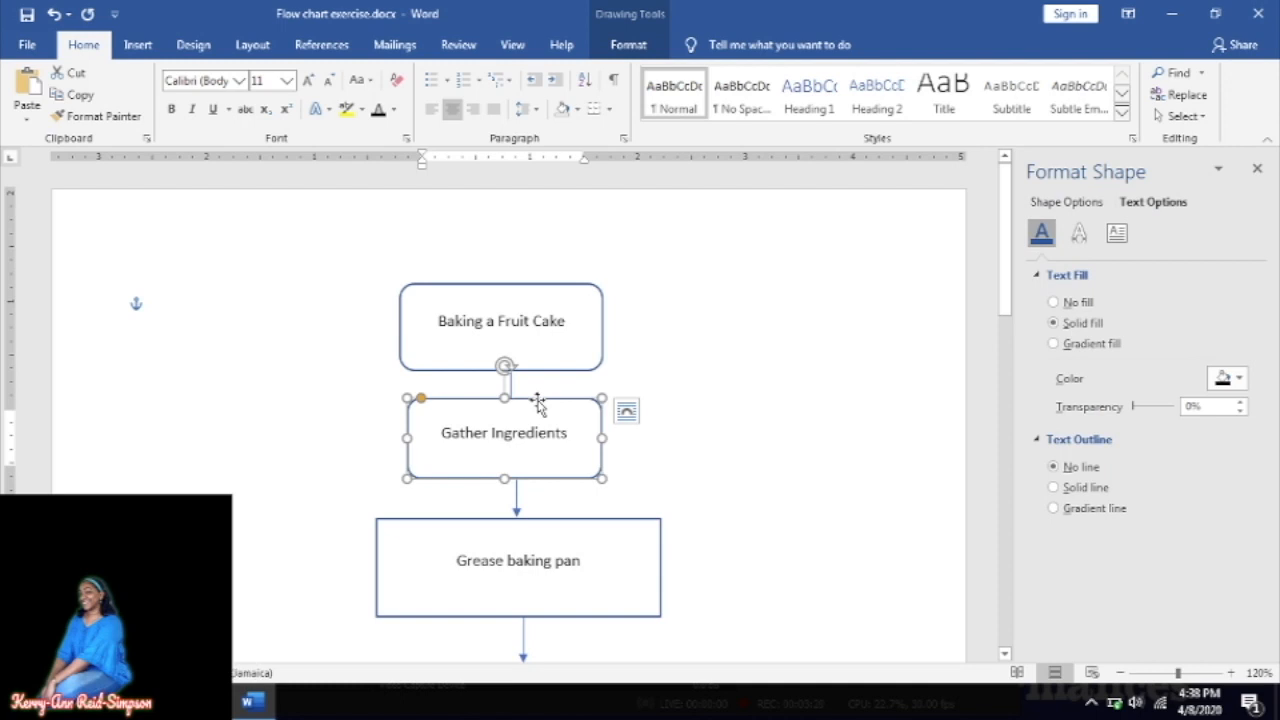
{"action": "key", "text": "ctrl+v"}
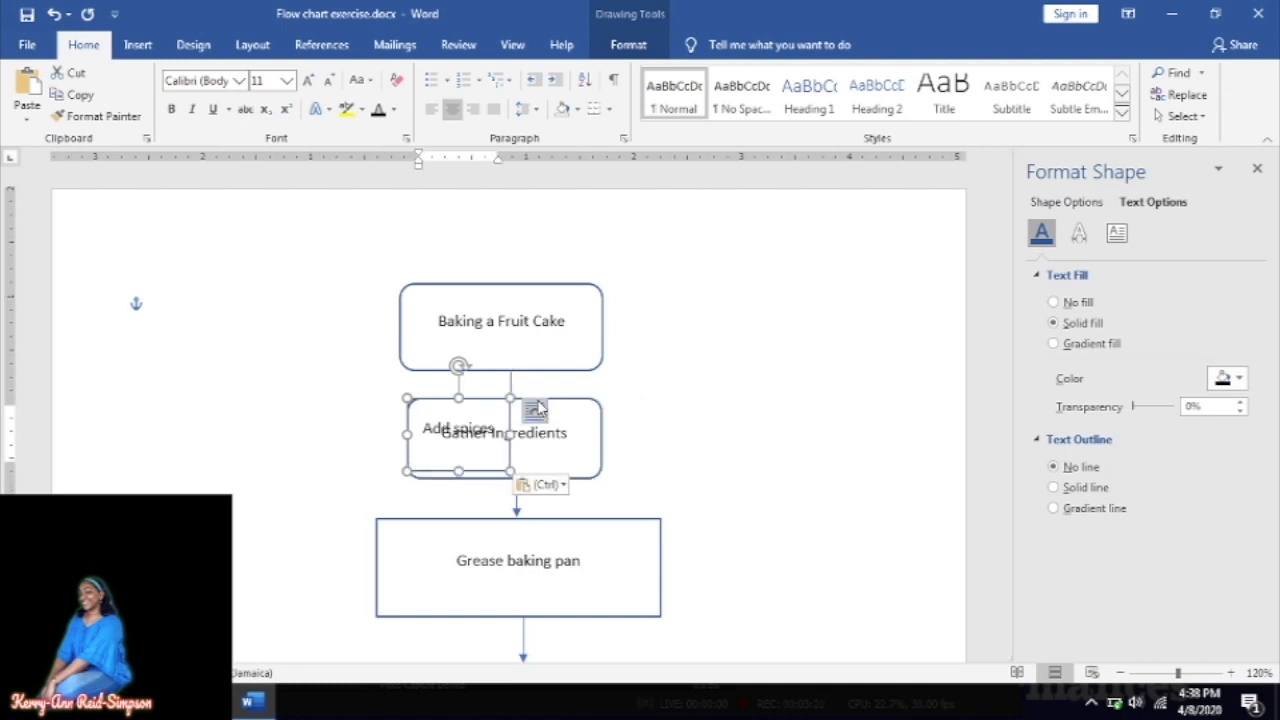
{"action": "left_click", "coordinate": [55, 15]}
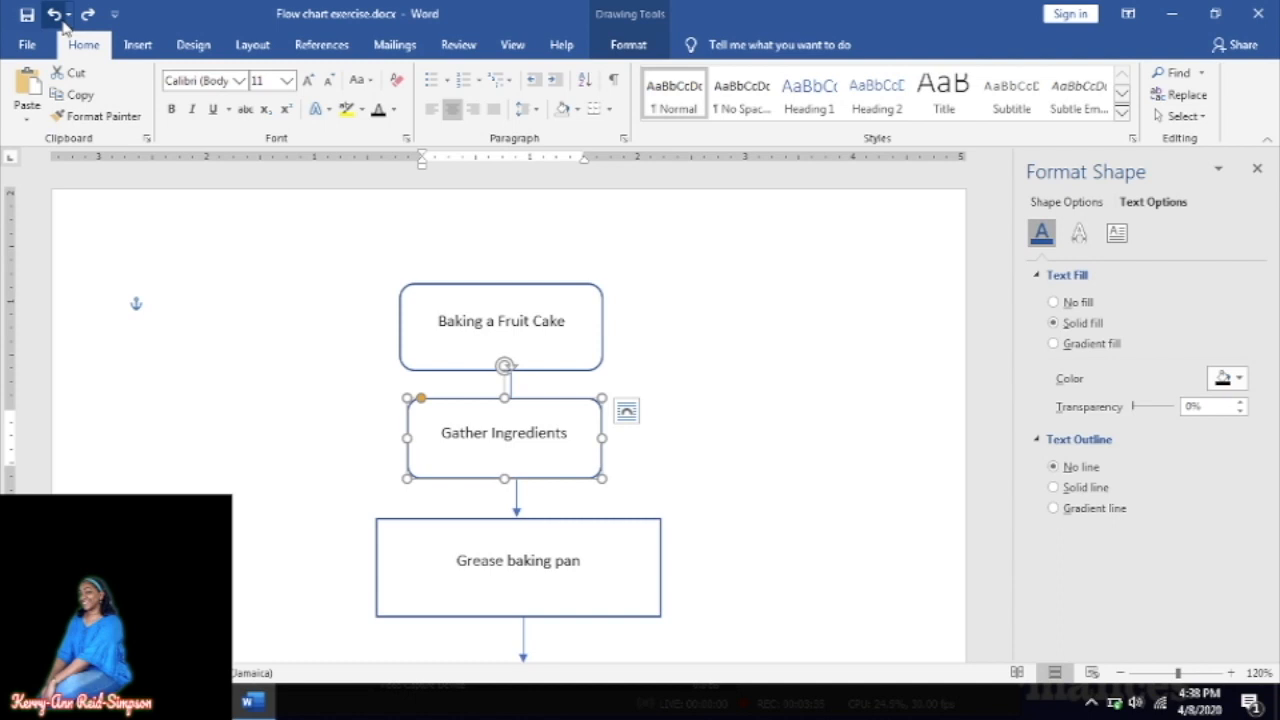
{"action": "key", "text": "ctrl+c"}
{"action": "key", "text": "ctrl+v"}
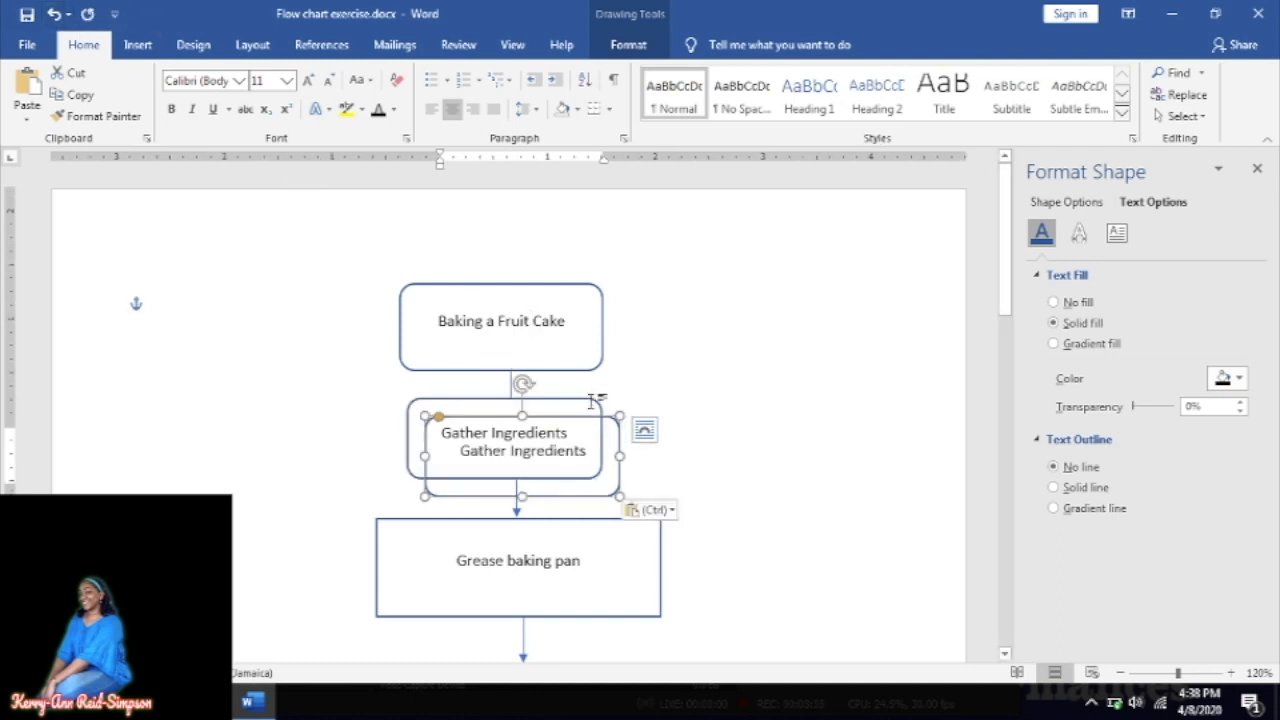
{"action": "left_click_drag", "start_coordinate": [593, 420], "coordinate": [815, 580]}
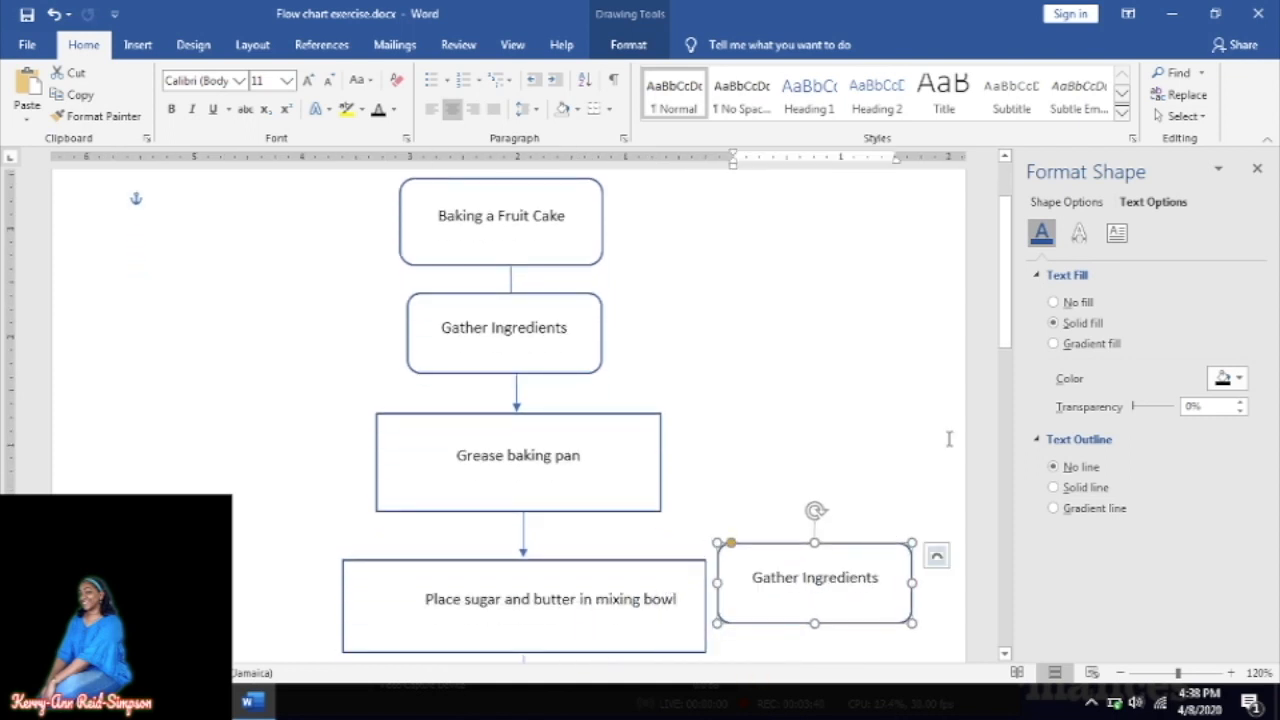
{"action": "left_click_drag", "start_coordinate": [1007, 300], "coordinate": [1007, 437]}
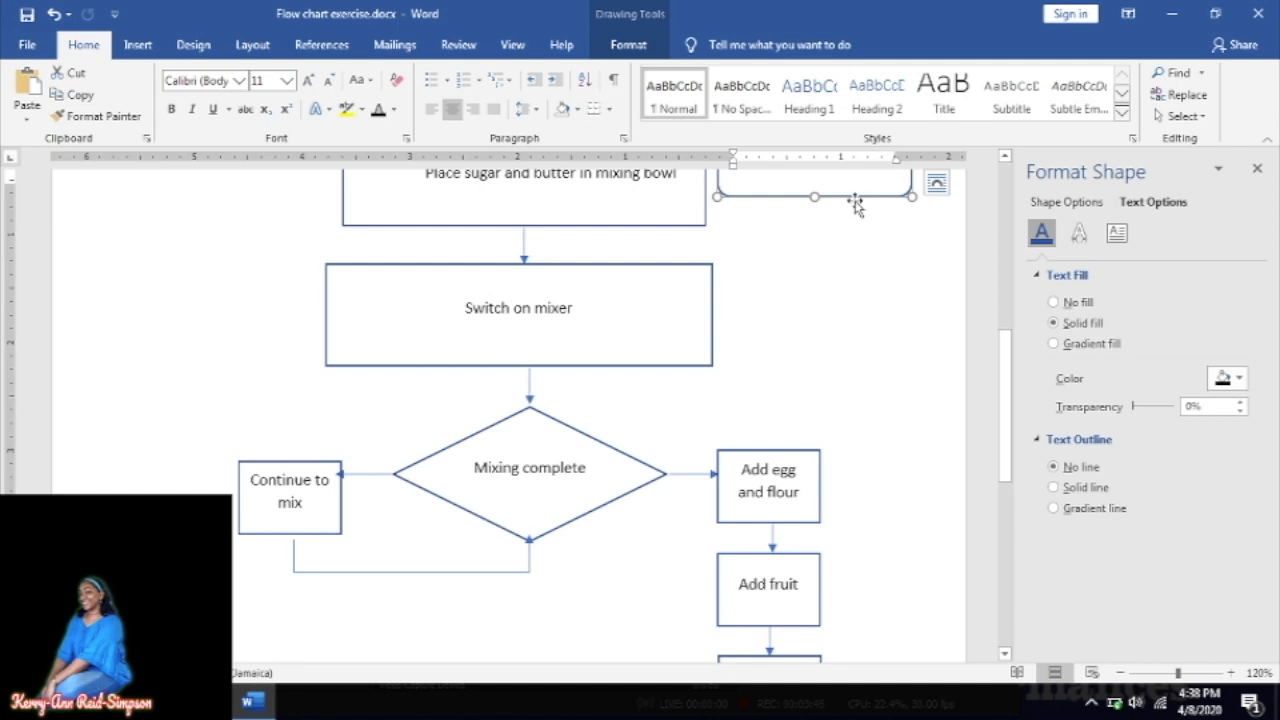
{"action": "left_click_drag", "start_coordinate": [856, 203], "coordinate": [645, 663]}
{"action": "key", "text": "ctrl+z"}
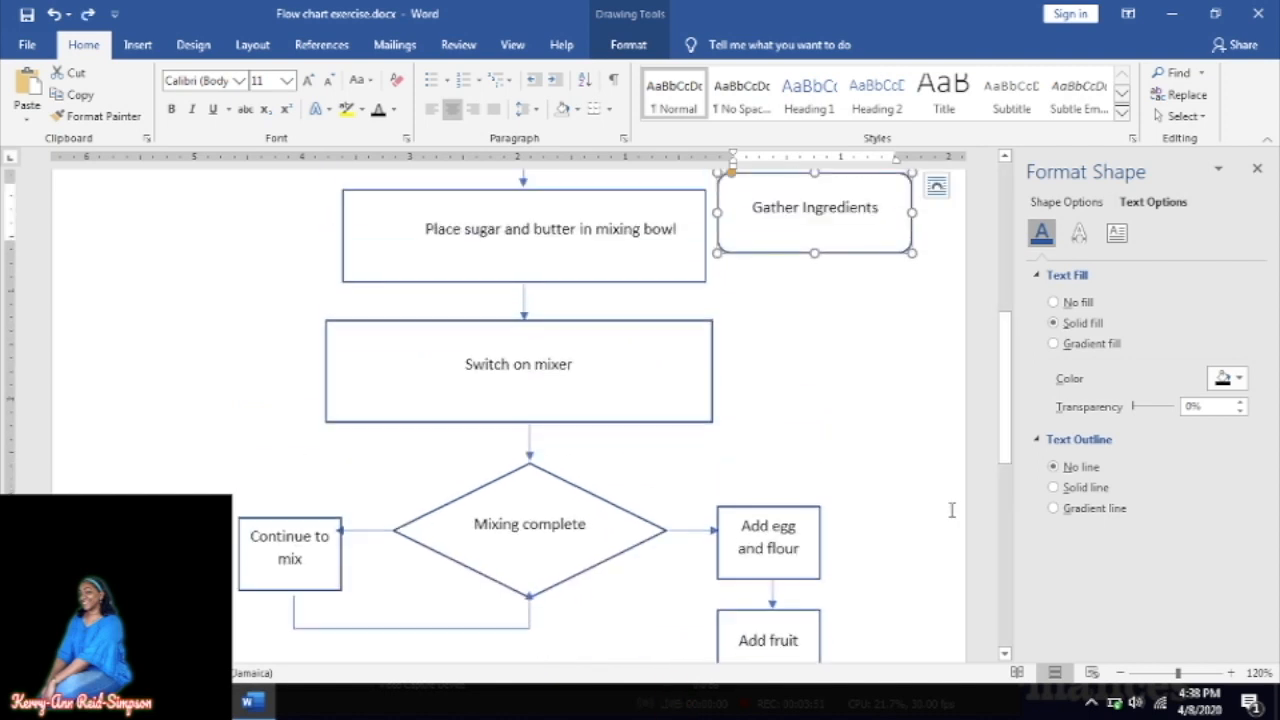
- Move the copied "Gather Ingredients" rounded rectangle directly below the arrow under the "Place mixture in baking pan" rectangle
{"action": "left_click_drag", "start_coordinate": [1005, 429], "coordinate": [1006, 500]}
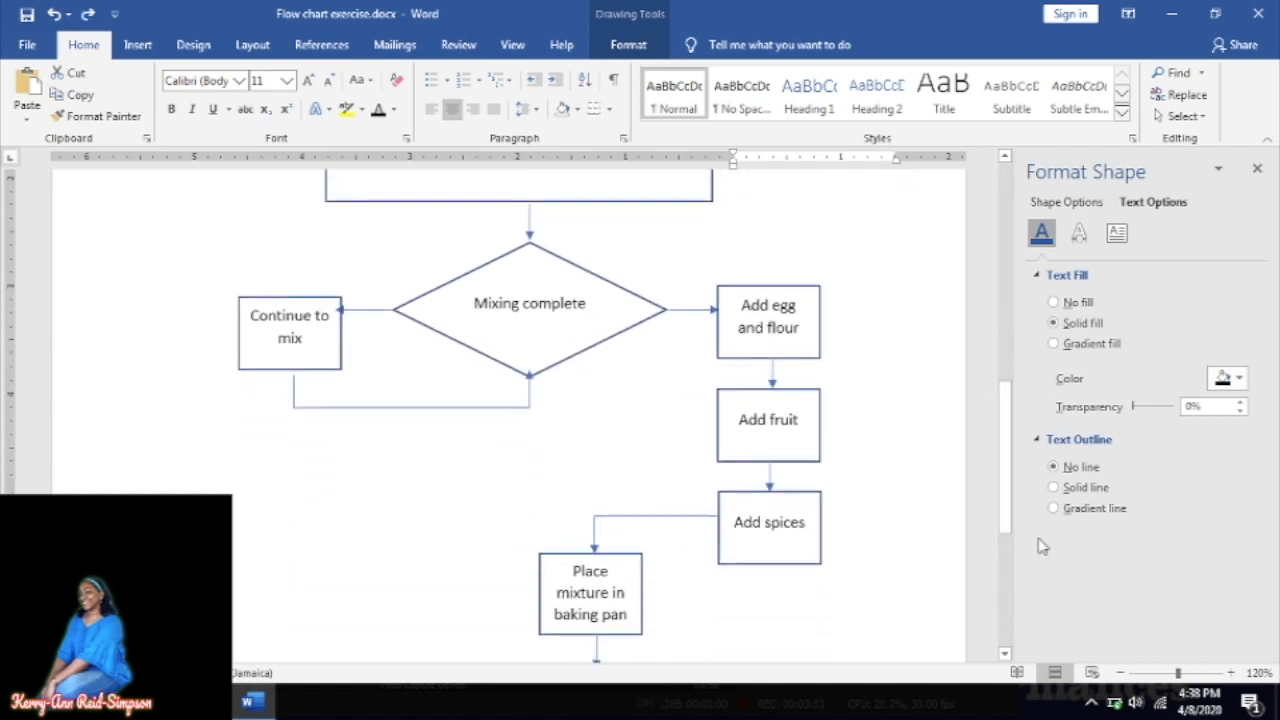
{"action": "left_click", "coordinate": [1121, 672]}
{"action": "left_click", "coordinate": [1121, 672]}
{"action": "left_click", "coordinate": [1121, 672]}
{"action": "left_click", "coordinate": [1121, 672]}
{"action": "left_click", "coordinate": [1121, 672]}
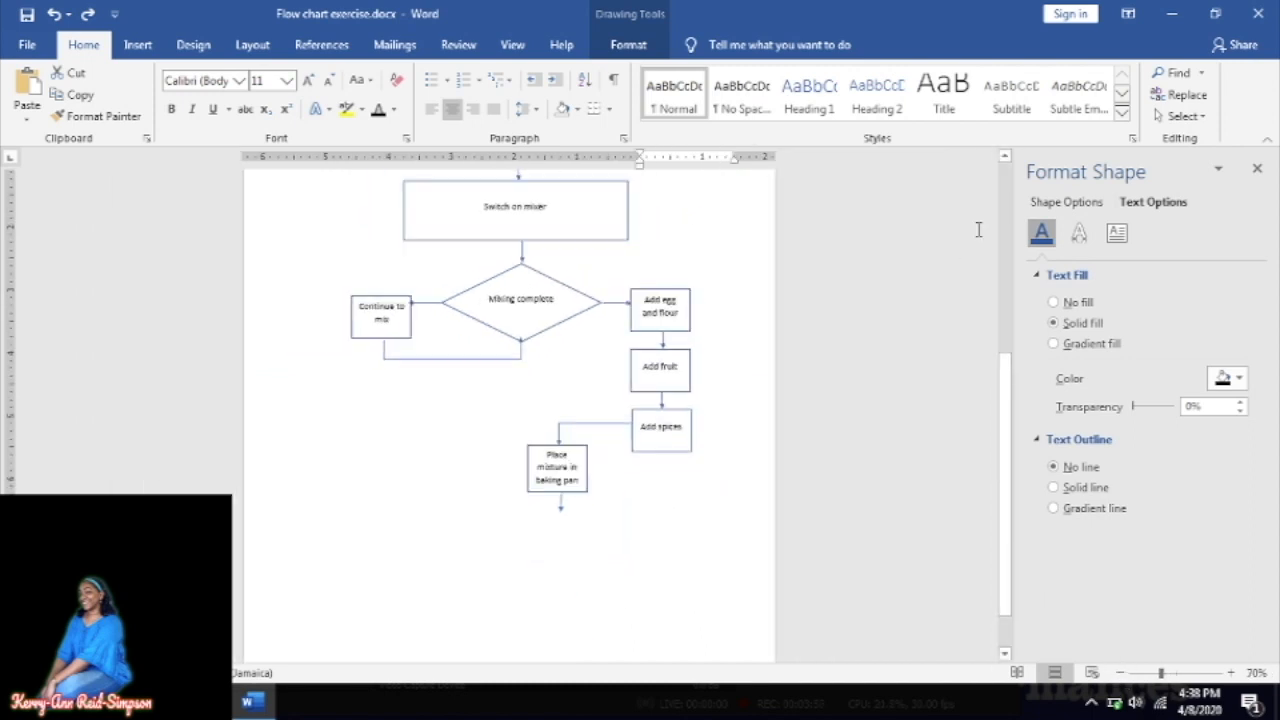
{"action": "scroll", "coordinate": [1000, 172], "scroll_direction": "up", "scroll_amount": 3}
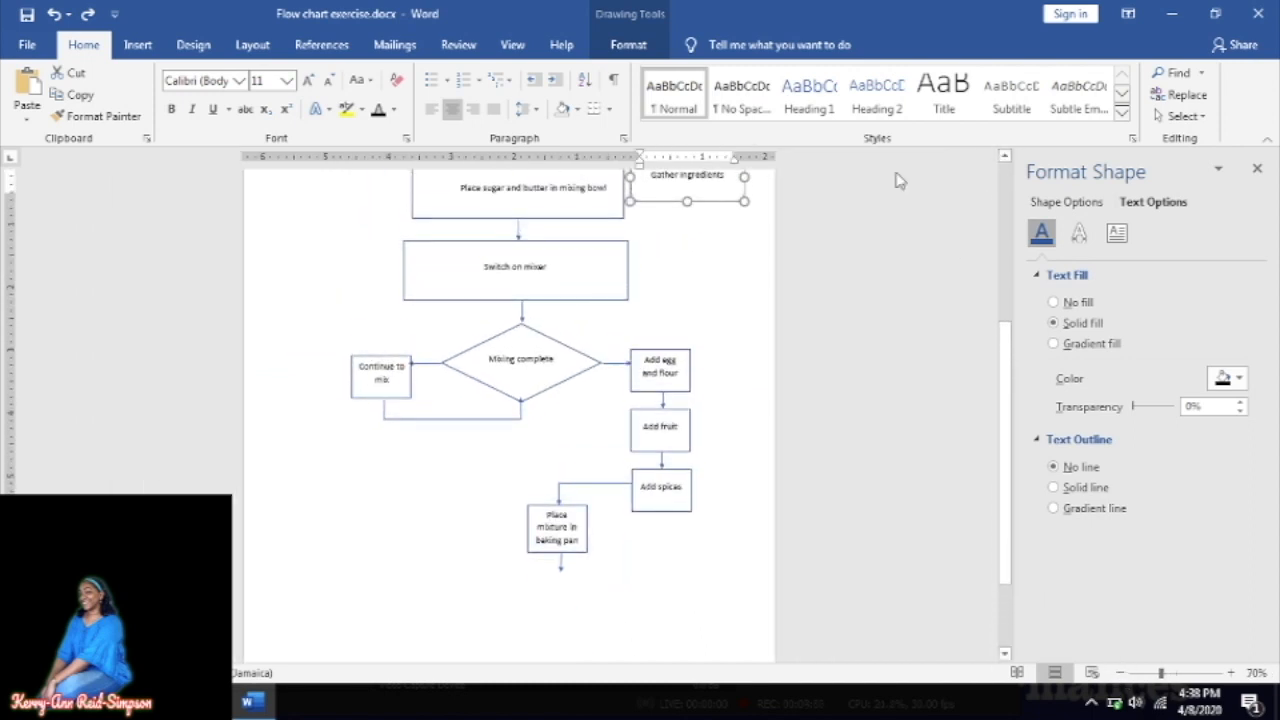
{"action": "left_click", "coordinate": [714, 210]}
{"action": "left_click_drag", "start_coordinate": [710, 204], "coordinate": [585, 619]}
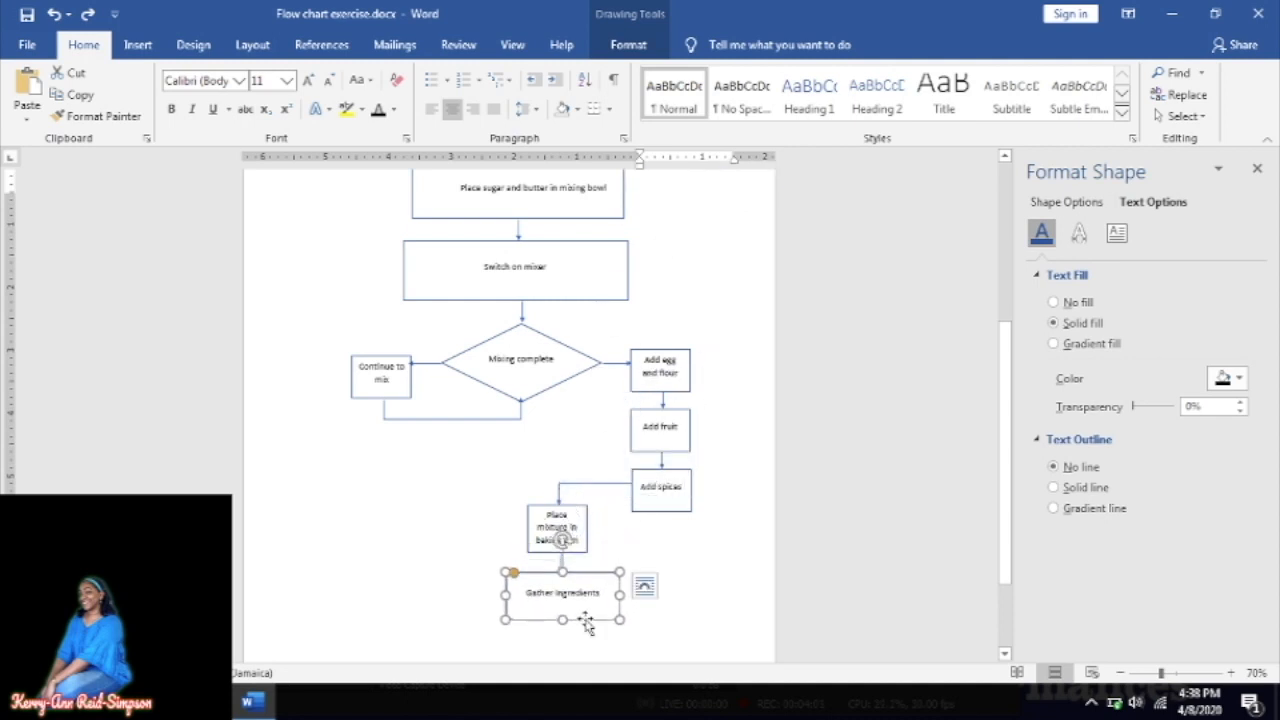
- Shrink the copied rounded rectangle to about 1.1" wide and 0.7" high, and centre it beneath the "Place mixture in baking pan" rectangle
{"action": "left_click", "coordinate": [1231, 673]}
{"action": "left_click", "coordinate": [1231, 673]}
{"action": "left_click", "coordinate": [1231, 673]}
{"action": "left_click", "coordinate": [1231, 673]}
{"action": "left_click", "coordinate": [1231, 673]}
{"action": "left_click", "coordinate": [1231, 673]}
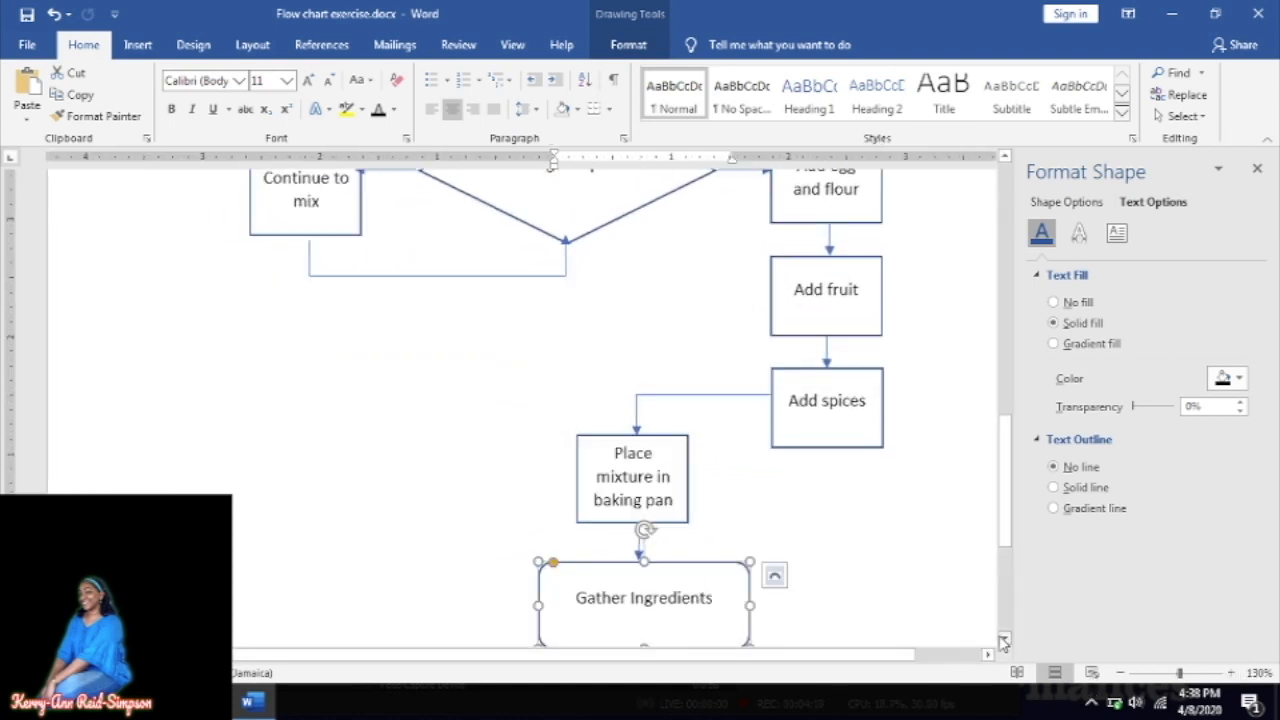
{"action": "scroll", "coordinate": [1003, 641], "scroll_direction": "down", "scroll_amount": 3}
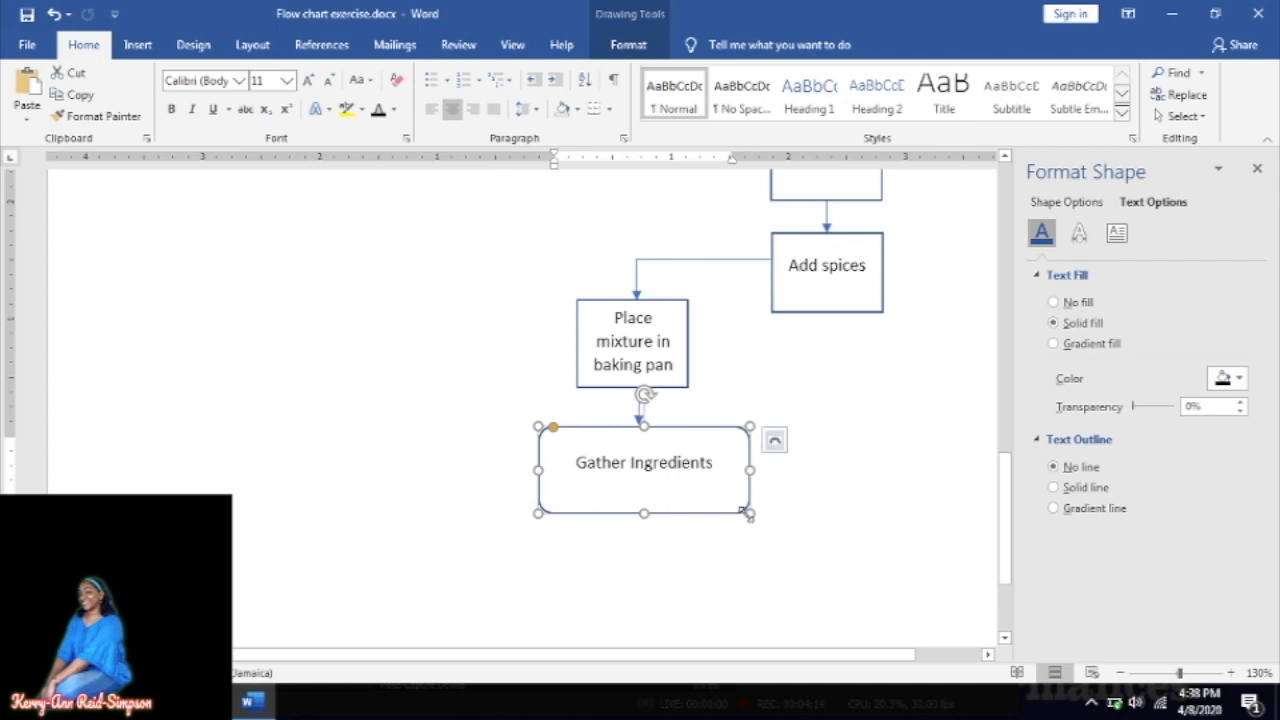
{"action": "left_click_drag", "start_coordinate": [748, 511], "coordinate": [687, 506]}
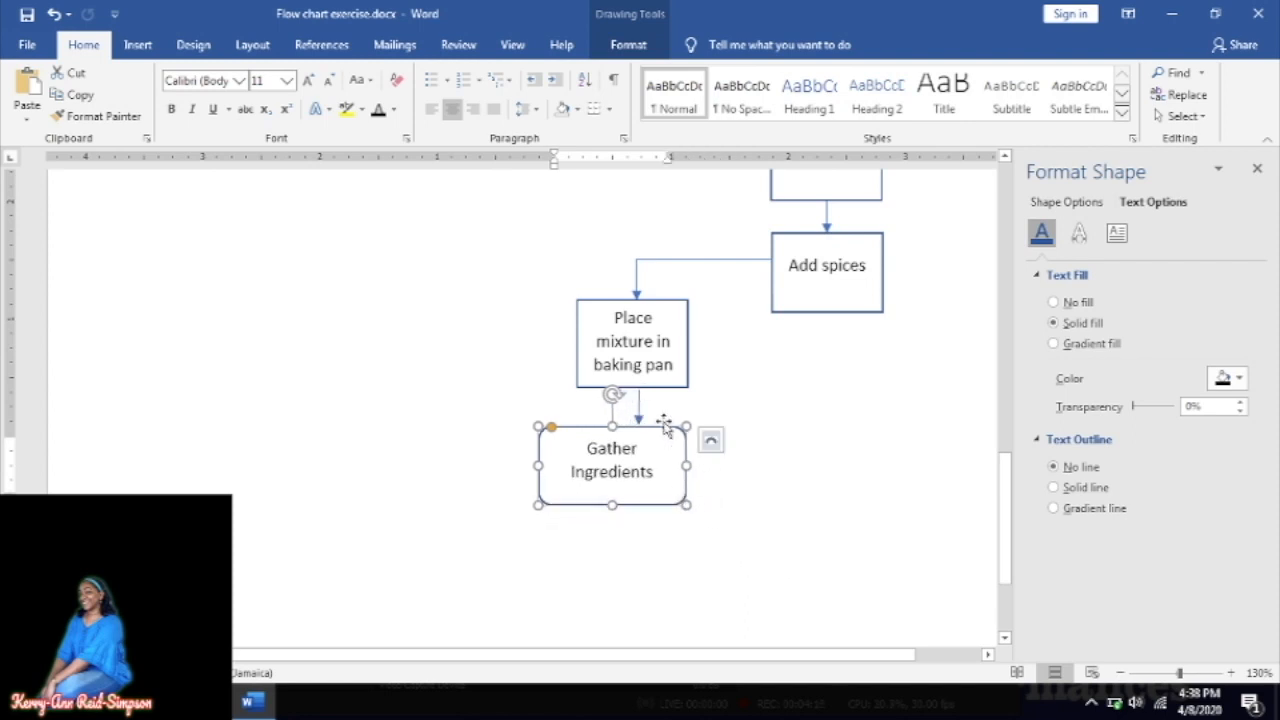
{"action": "left_click_drag", "start_coordinate": [663, 428], "coordinate": [684, 480]}
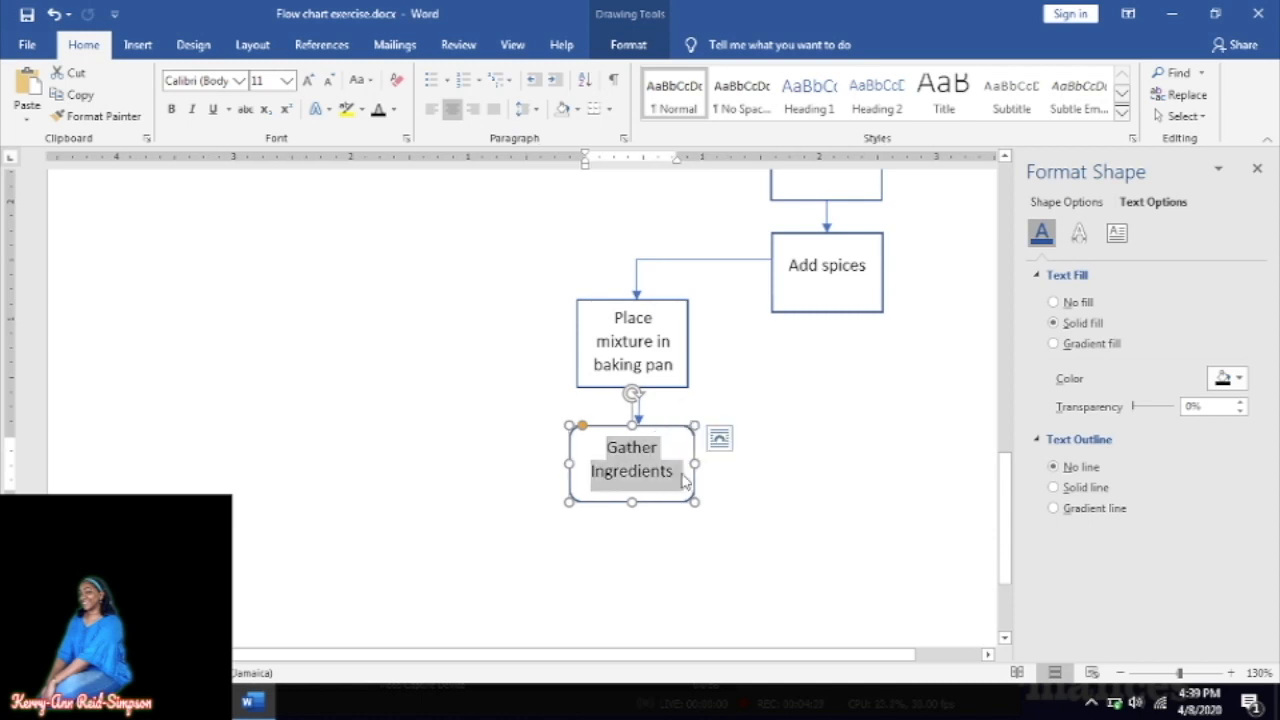
- Replace the copied rounded rectangle's text with "Place baking pan in oven", following the wording of the handwritten flowchart
{"action": "key", "text": "BackSpace"}
{"action": "key", "text": "alt+Tab"}
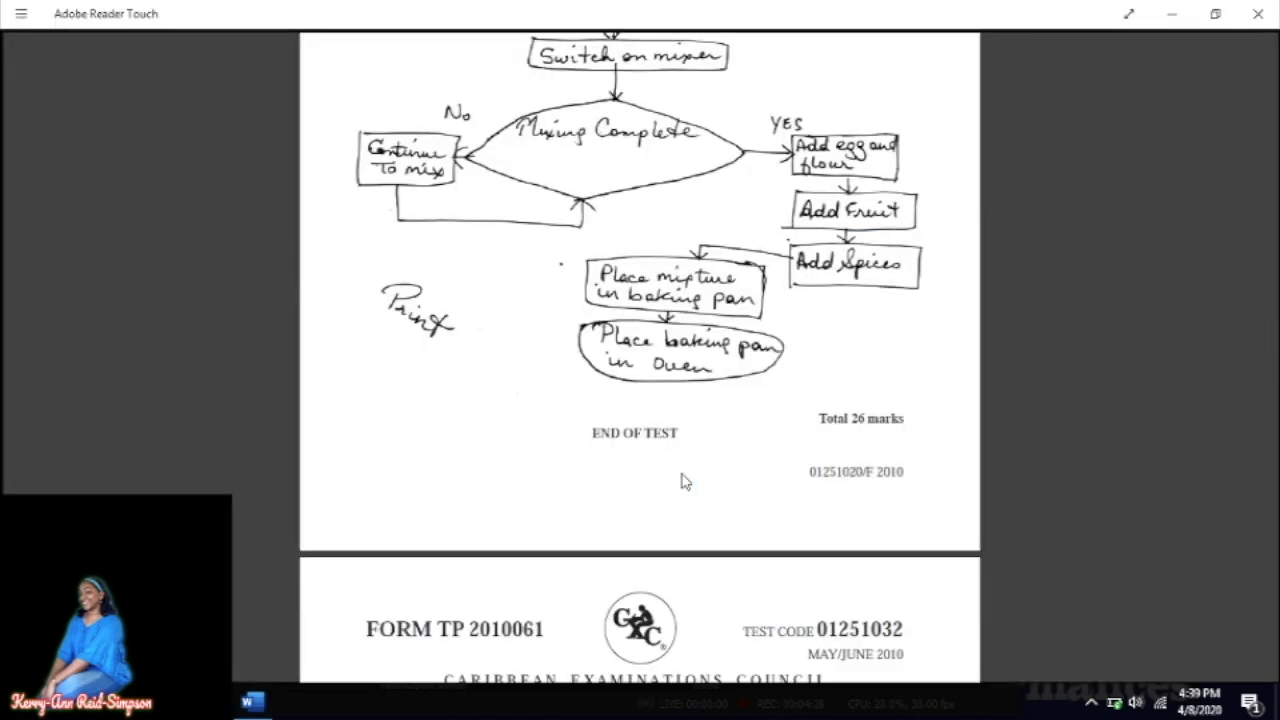
{"action": "key", "text": "alt+Tab"}
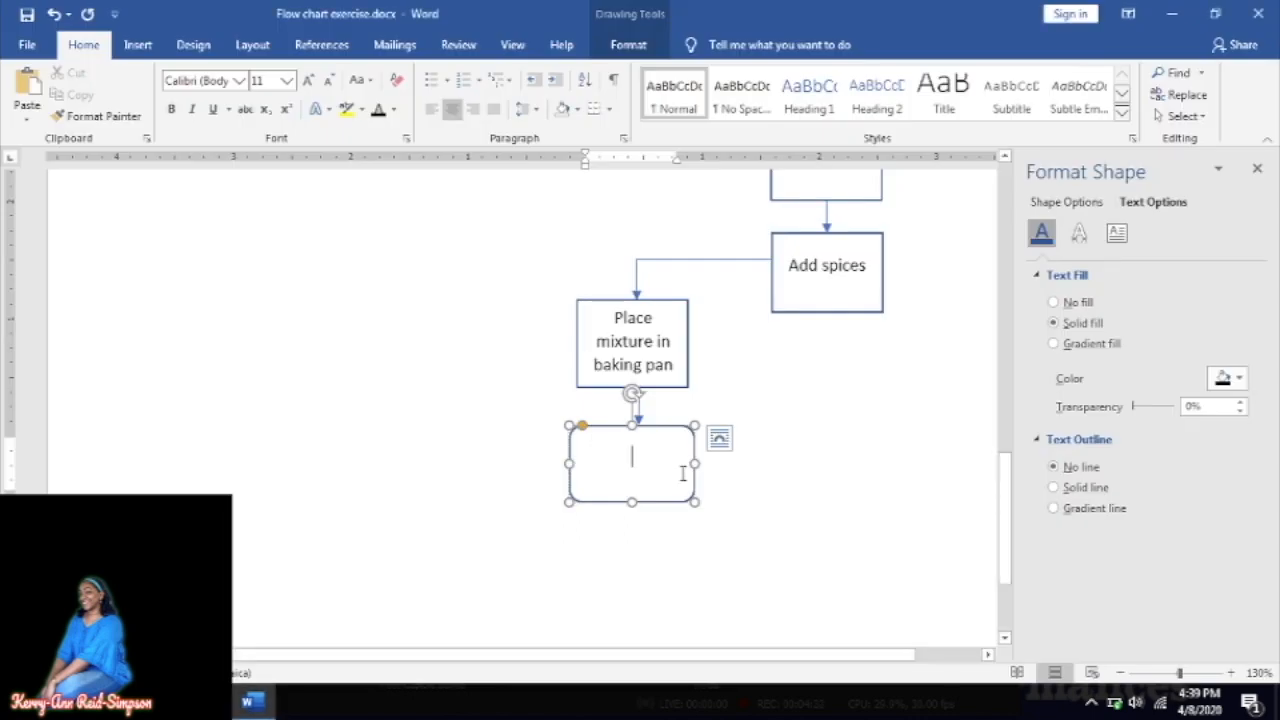
{"action": "type", "text": "pl"}
{"action": "type", "text": "b"}
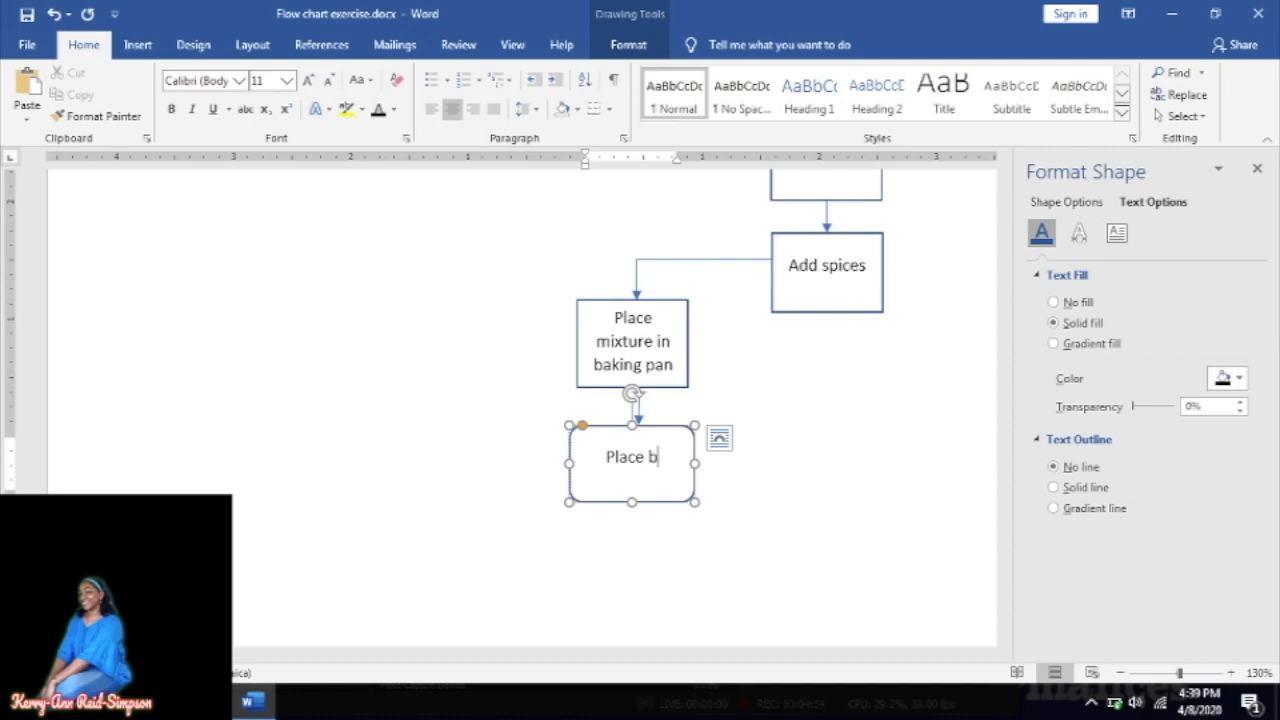
{"action": "type", "text": "aking pan in oven"}
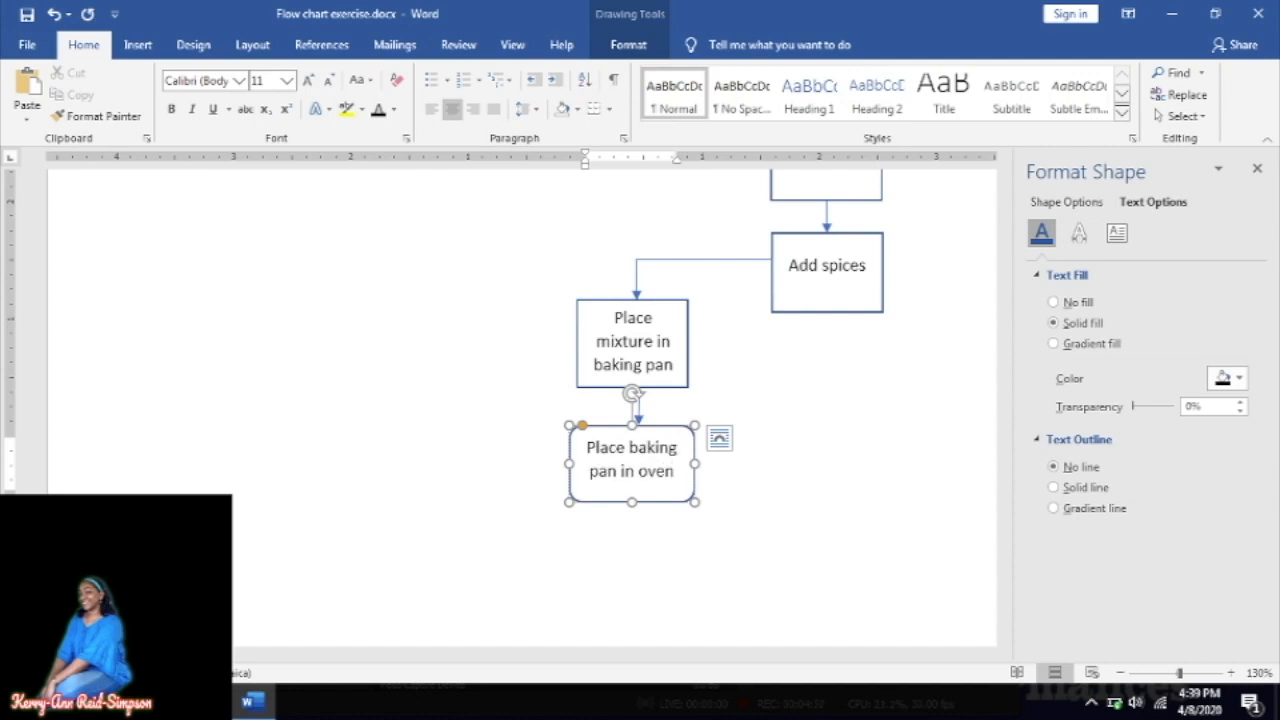
- Deselect the last shape and examine the layout of the whole flowchart on the page
{"action": "left_click", "coordinate": [1120, 673]}
{"action": "left_click", "coordinate": [1120, 673]}
{"action": "left_click", "coordinate": [1120, 673]}
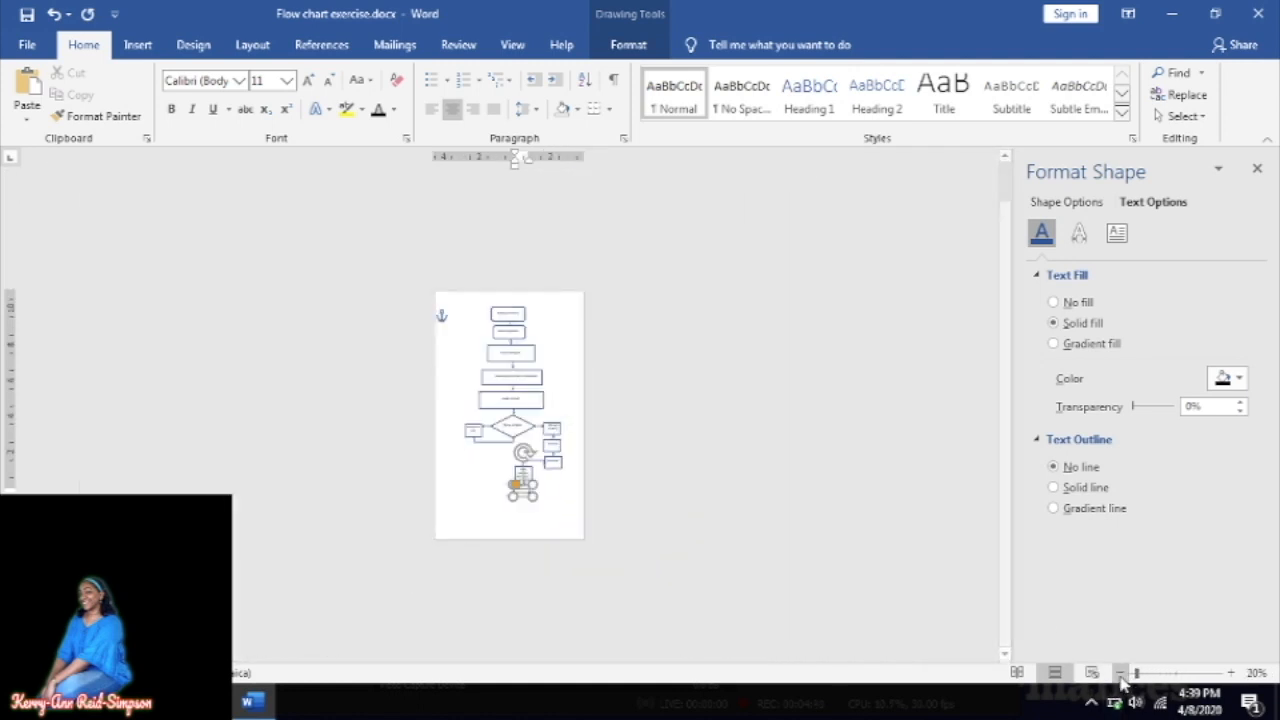
{"action": "left_click", "coordinate": [1229, 673]}
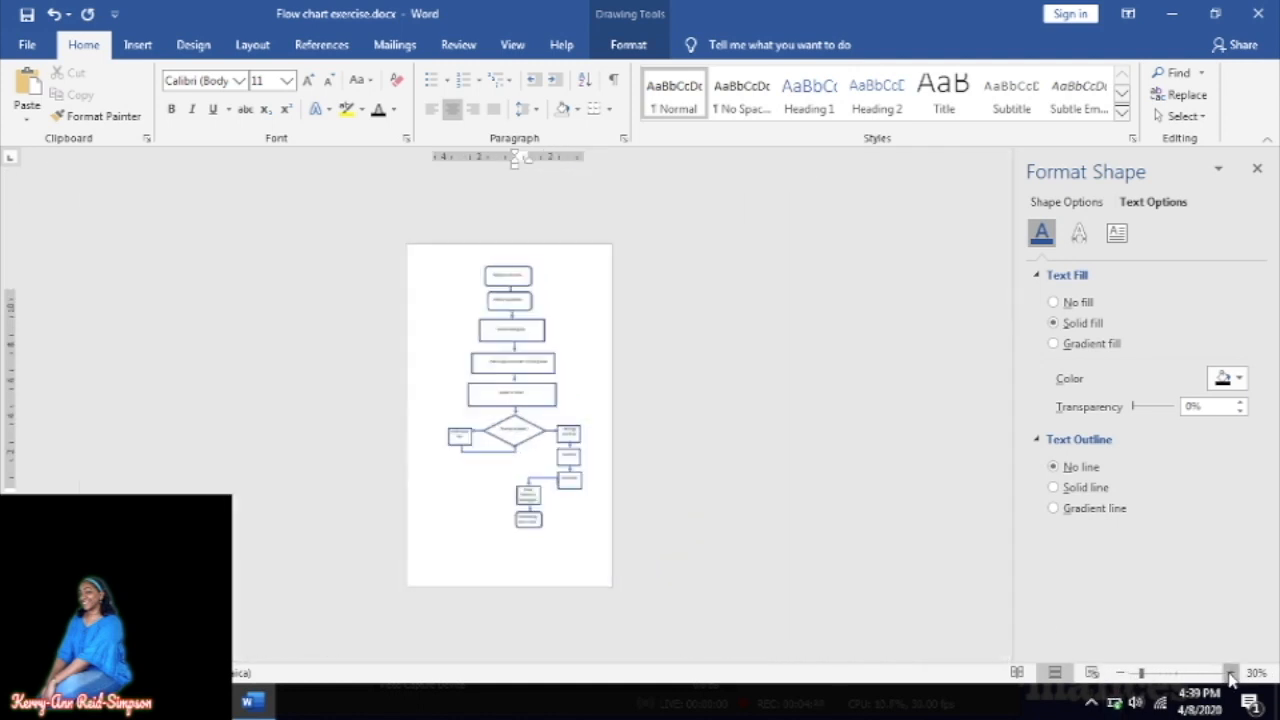
{"action": "left_click", "coordinate": [1229, 673]}
{"action": "left_click", "coordinate": [1229, 673]}
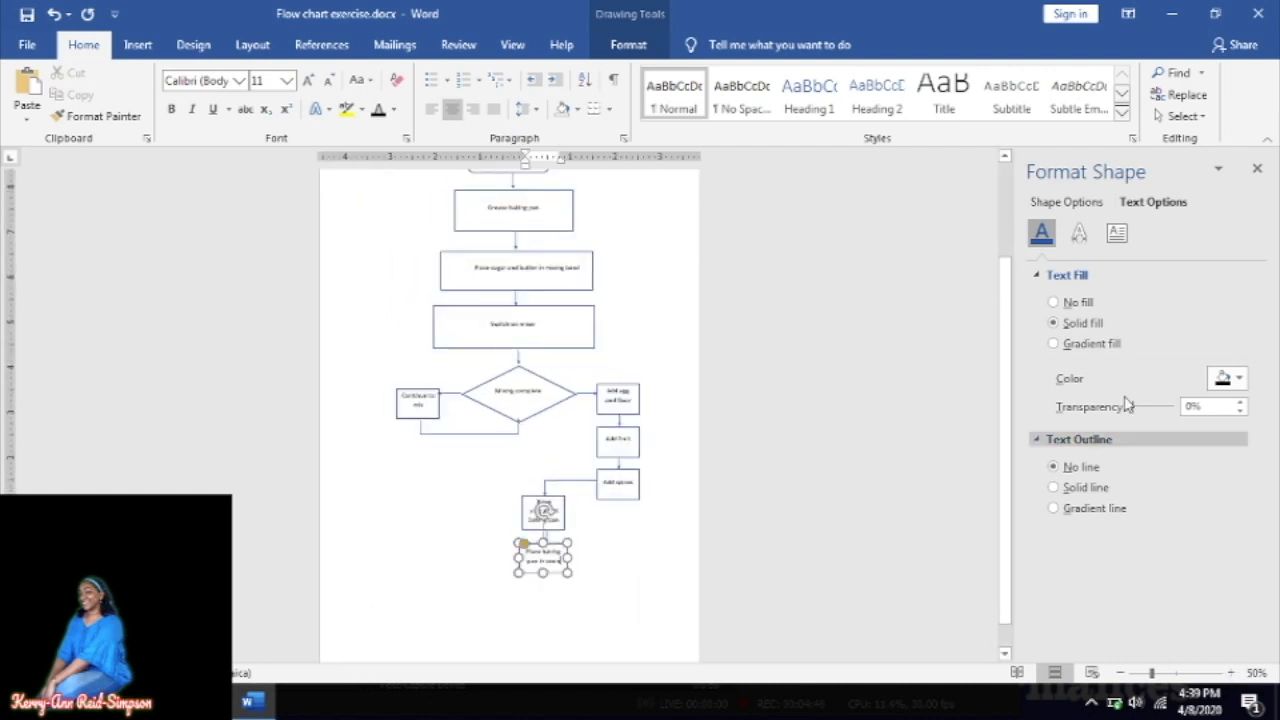
{"action": "left_click", "coordinate": [601, 571]}
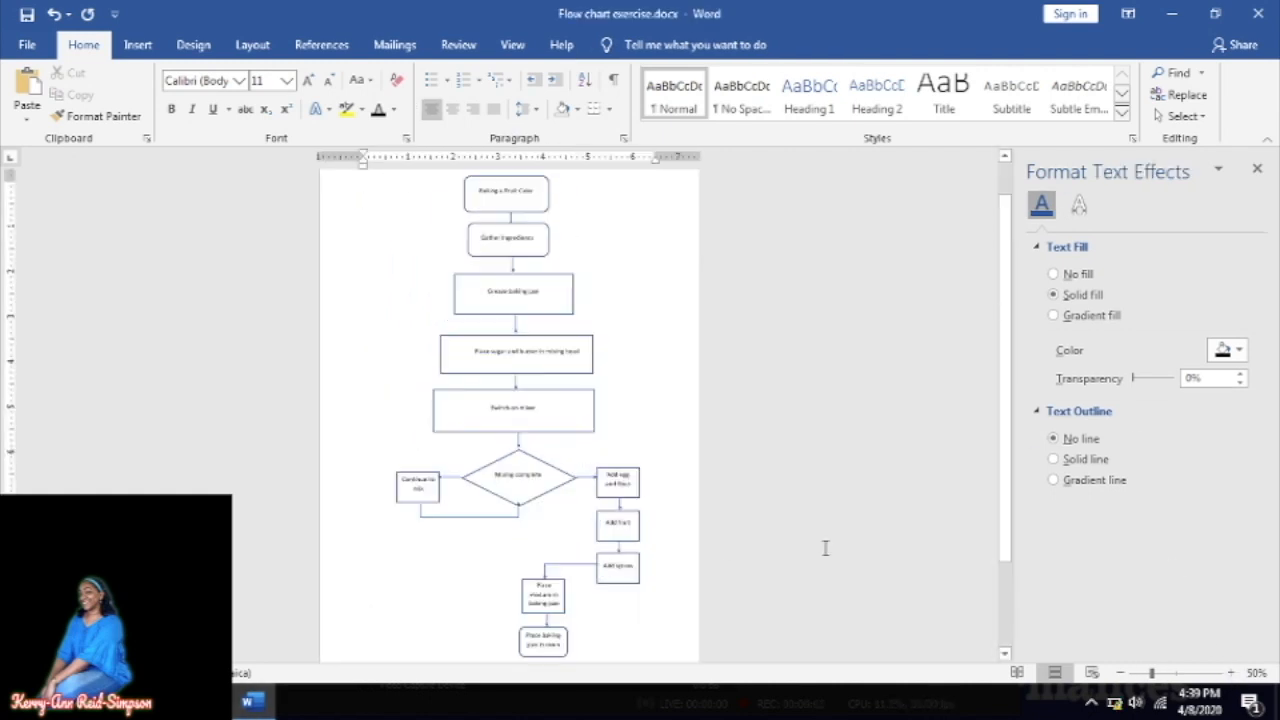
{"action": "left_click", "coordinate": [1230, 673]}
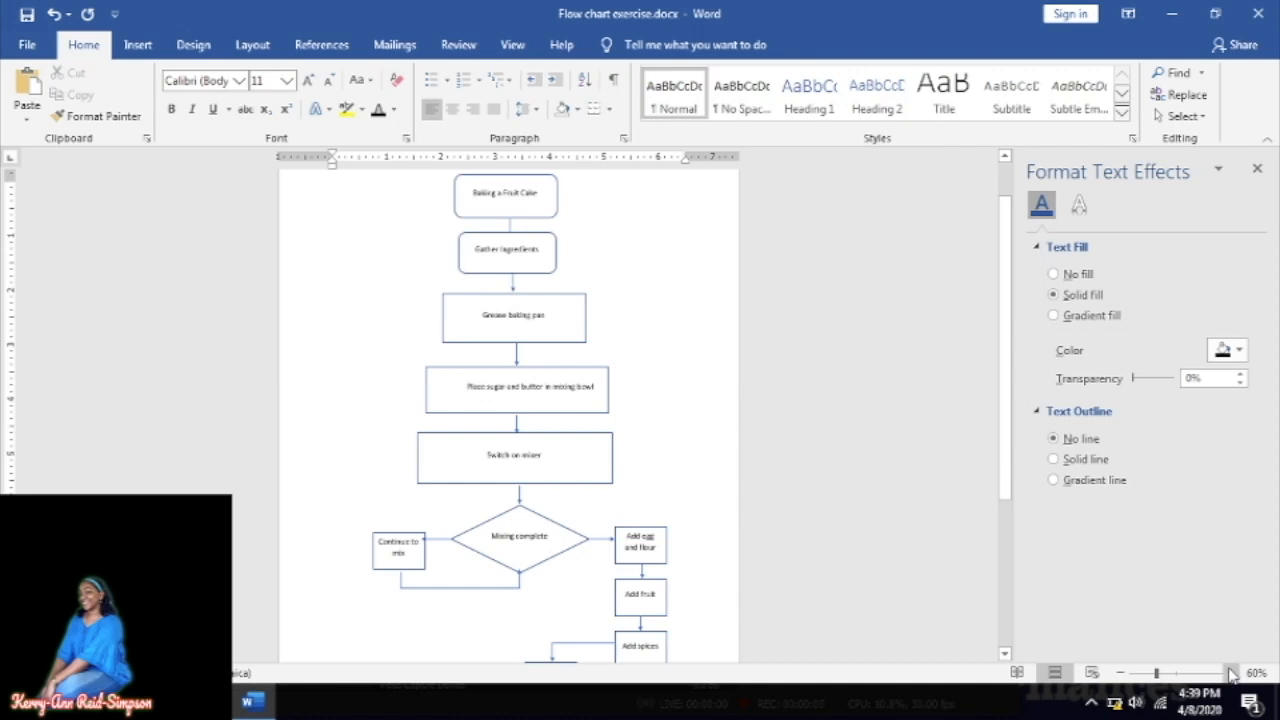
{"action": "left_click", "coordinate": [1119, 675]}
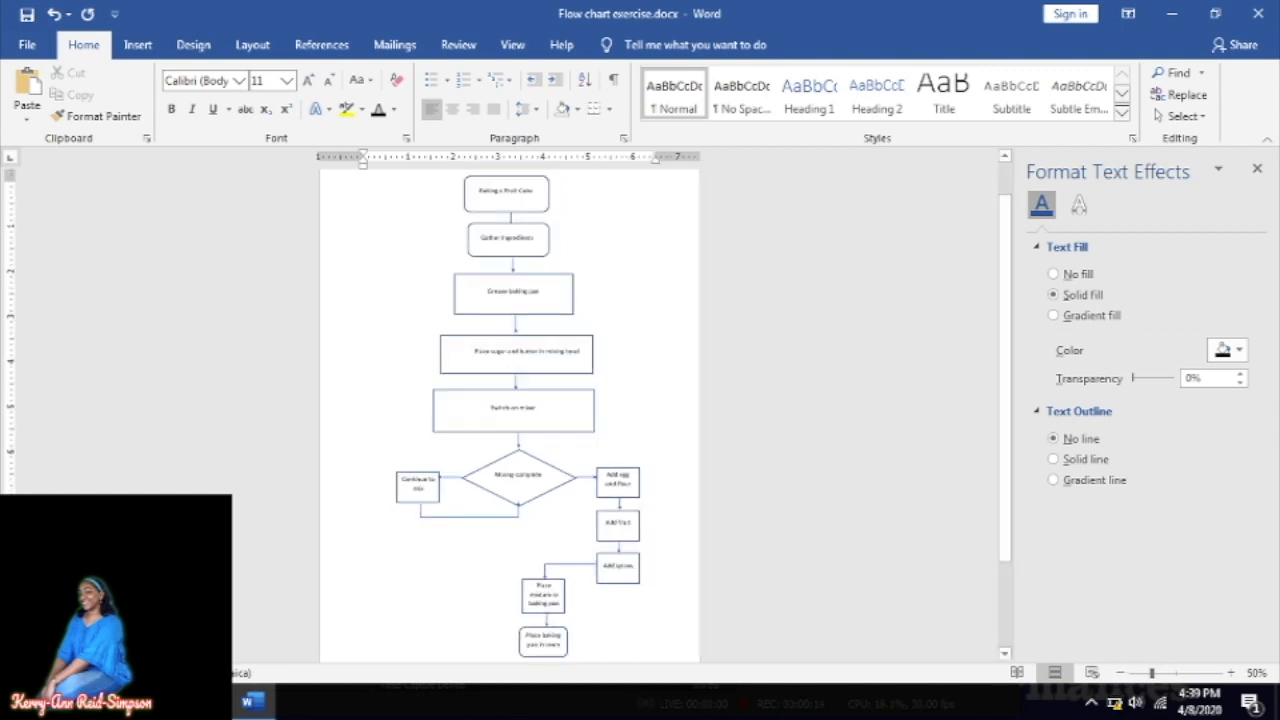